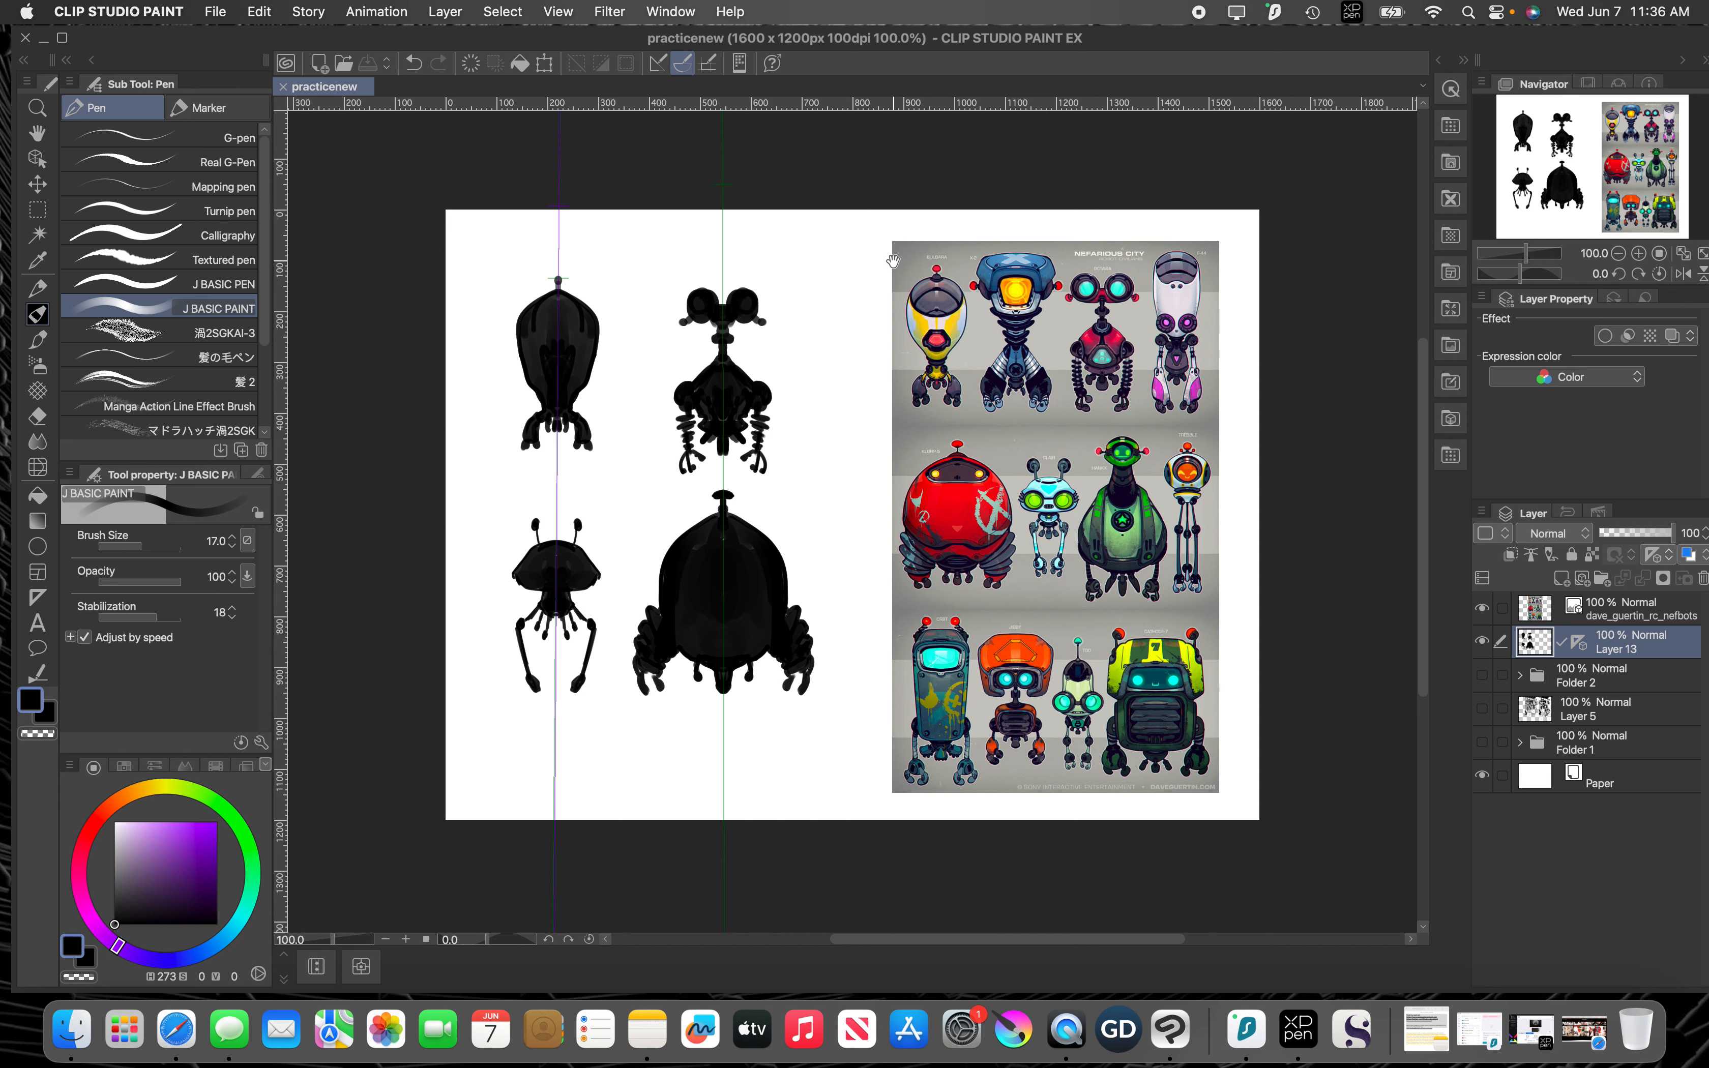
key("minus")
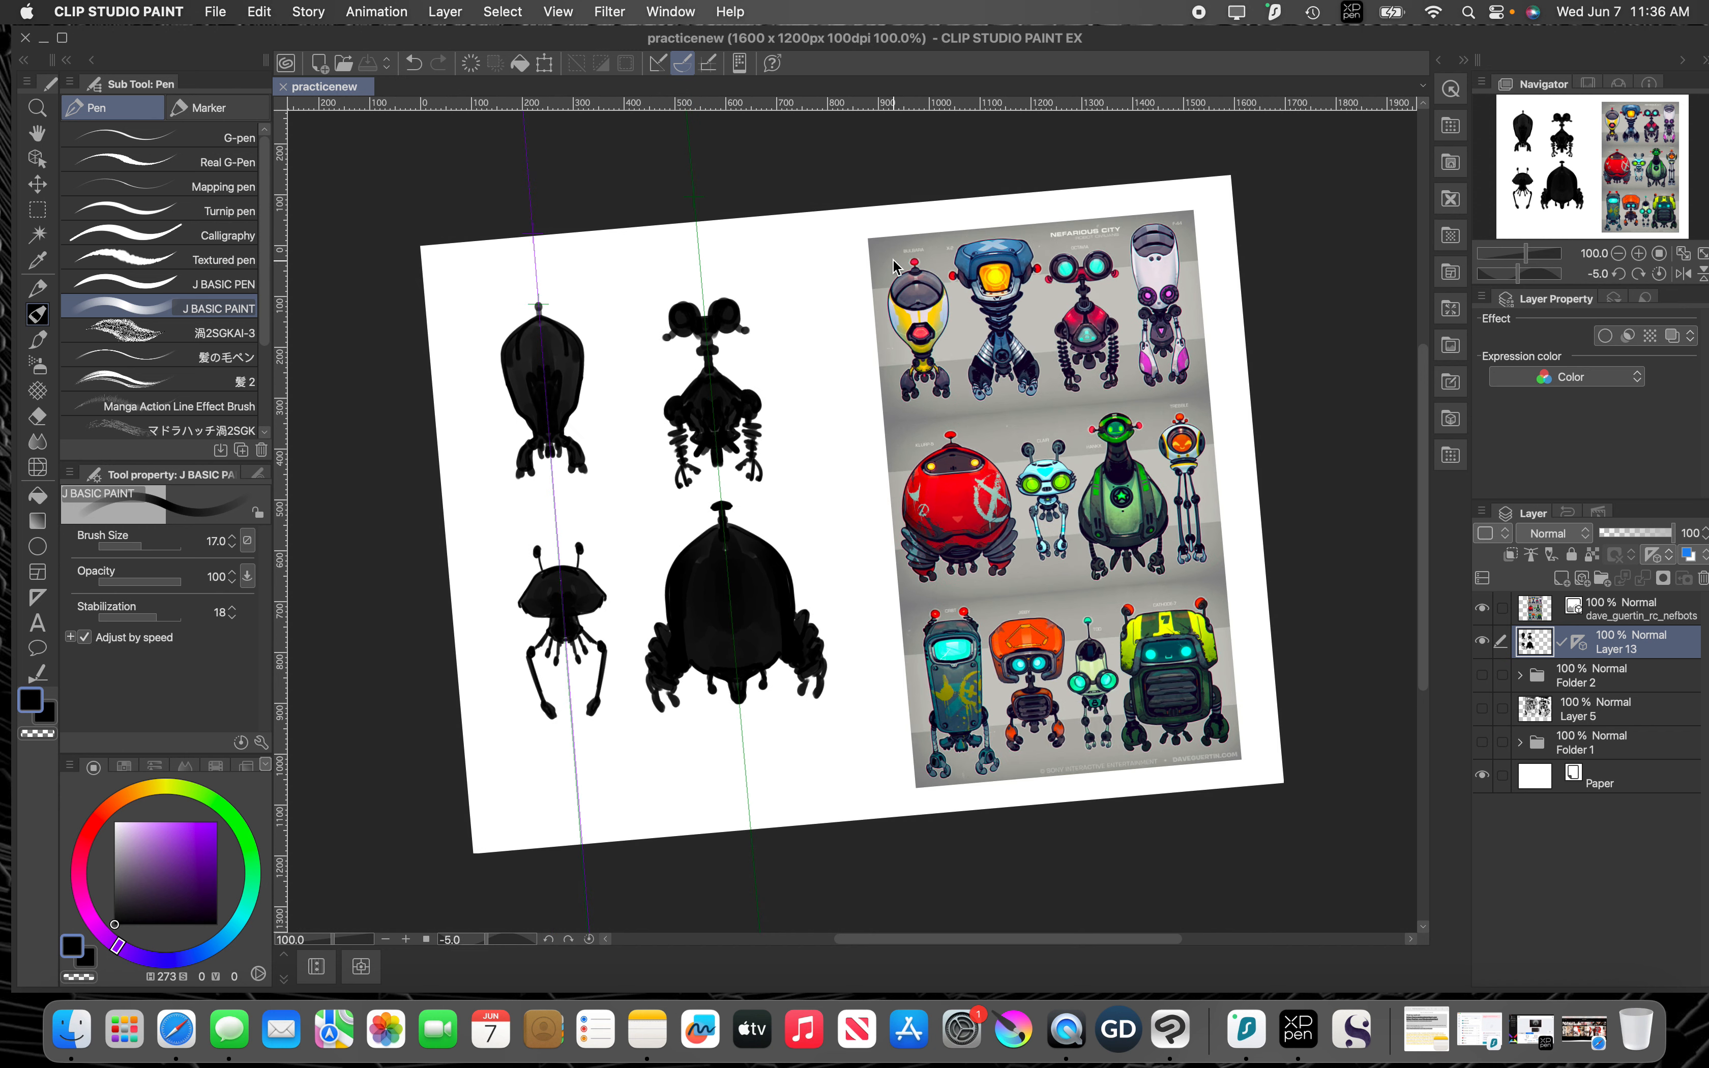
scroll(895, 264, "up", 1)
scroll(894, 264, "down", 1)
key("super+[")
key("bracketright")
left_click(682, 14)
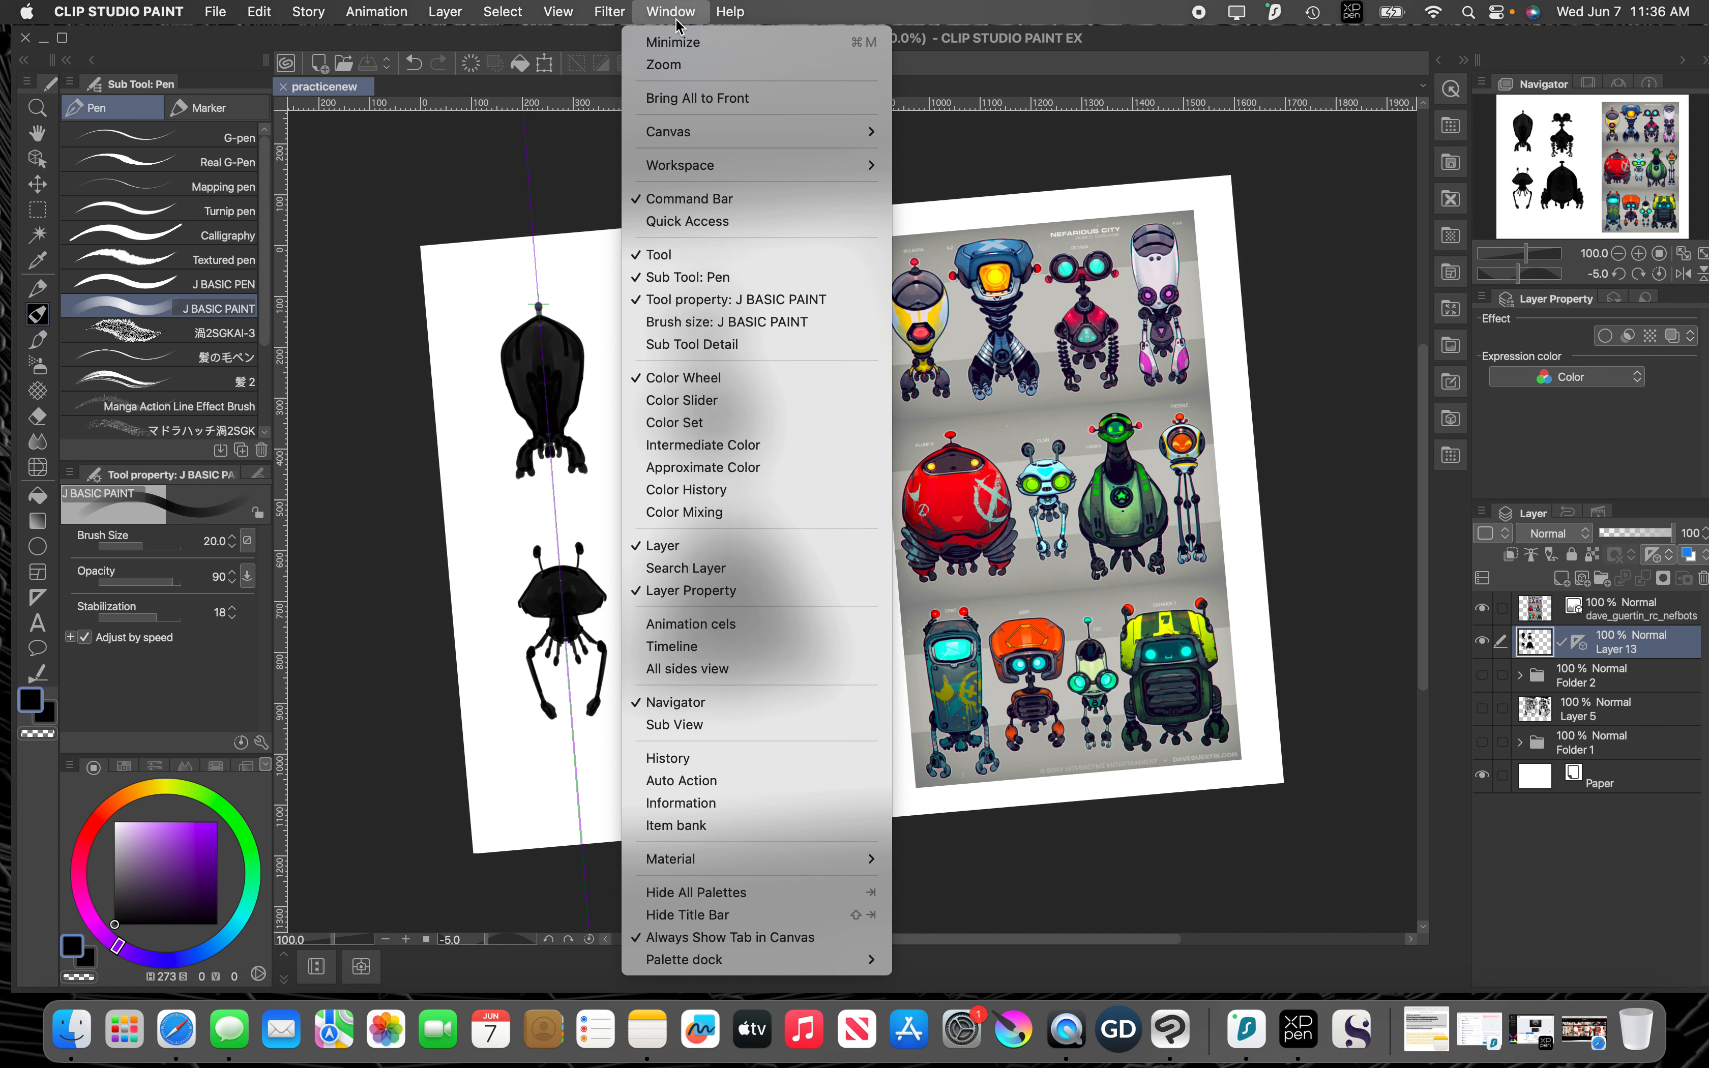
left_click(674, 14)
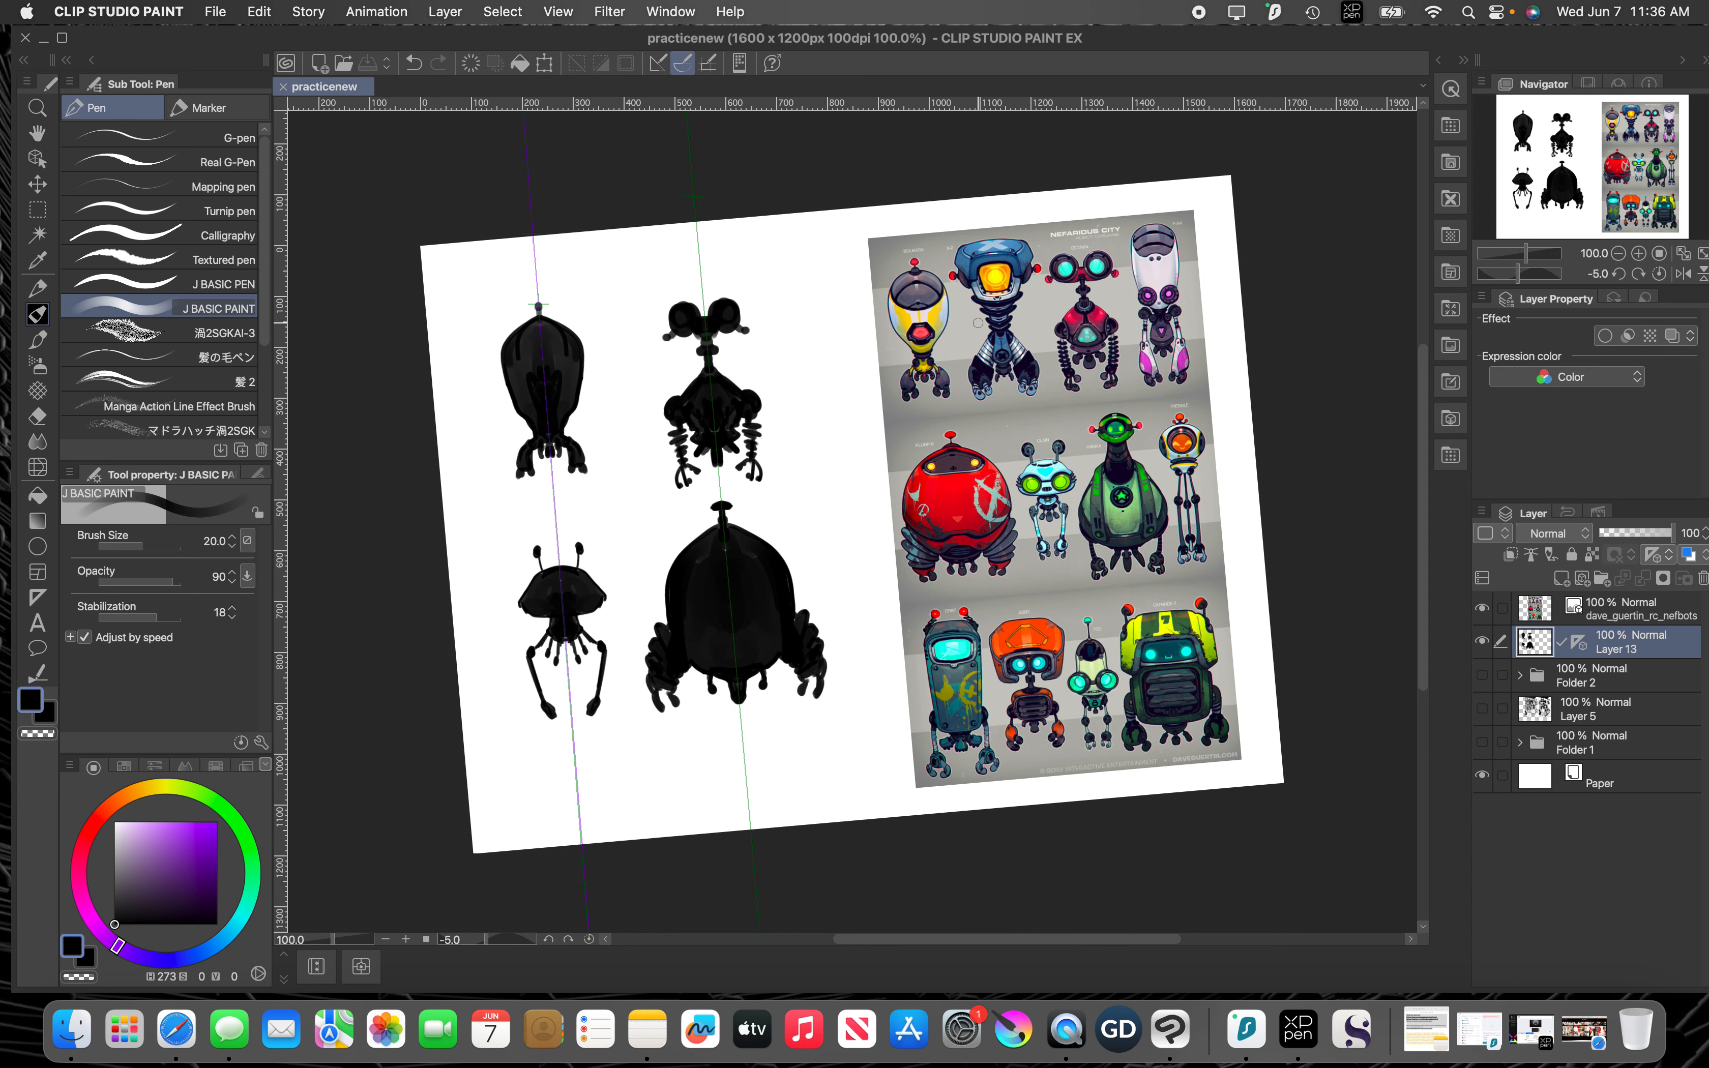
Step: Add a new raster layer directly above the robot reference image layer
key("super+plus")
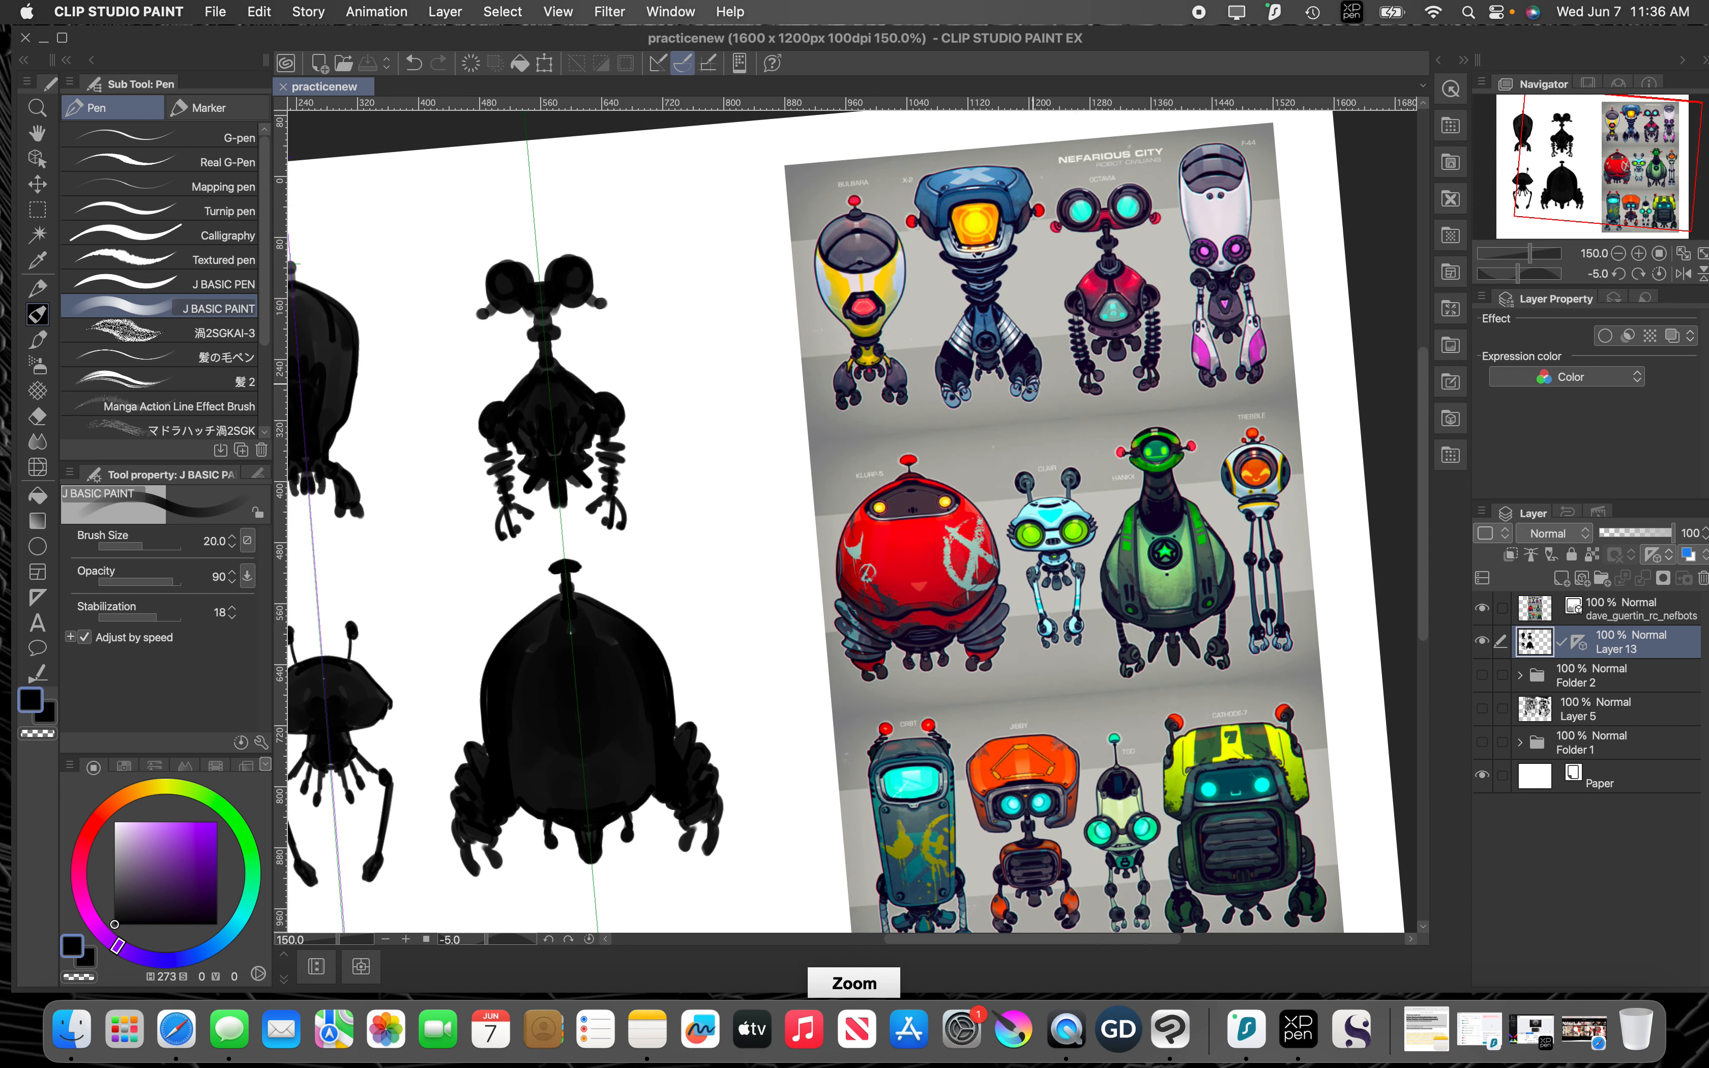
left_click_drag(930, 440, 819, 307)
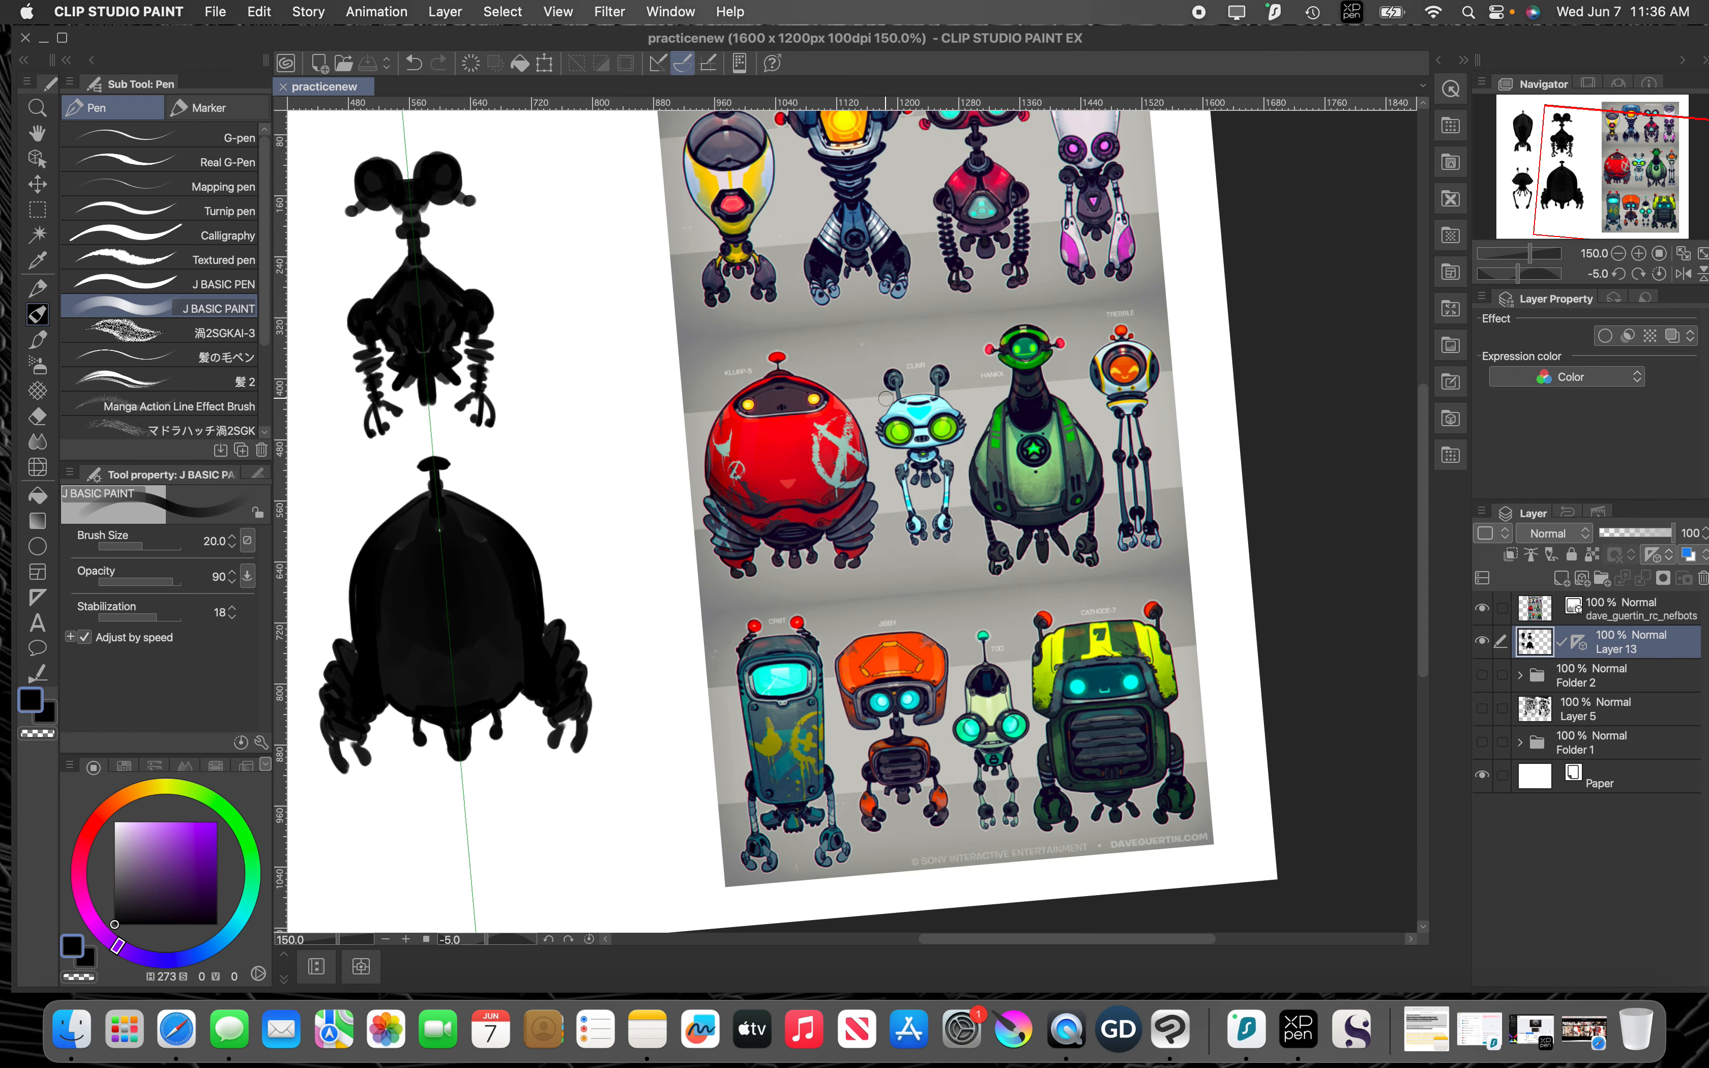
key("super+plus")
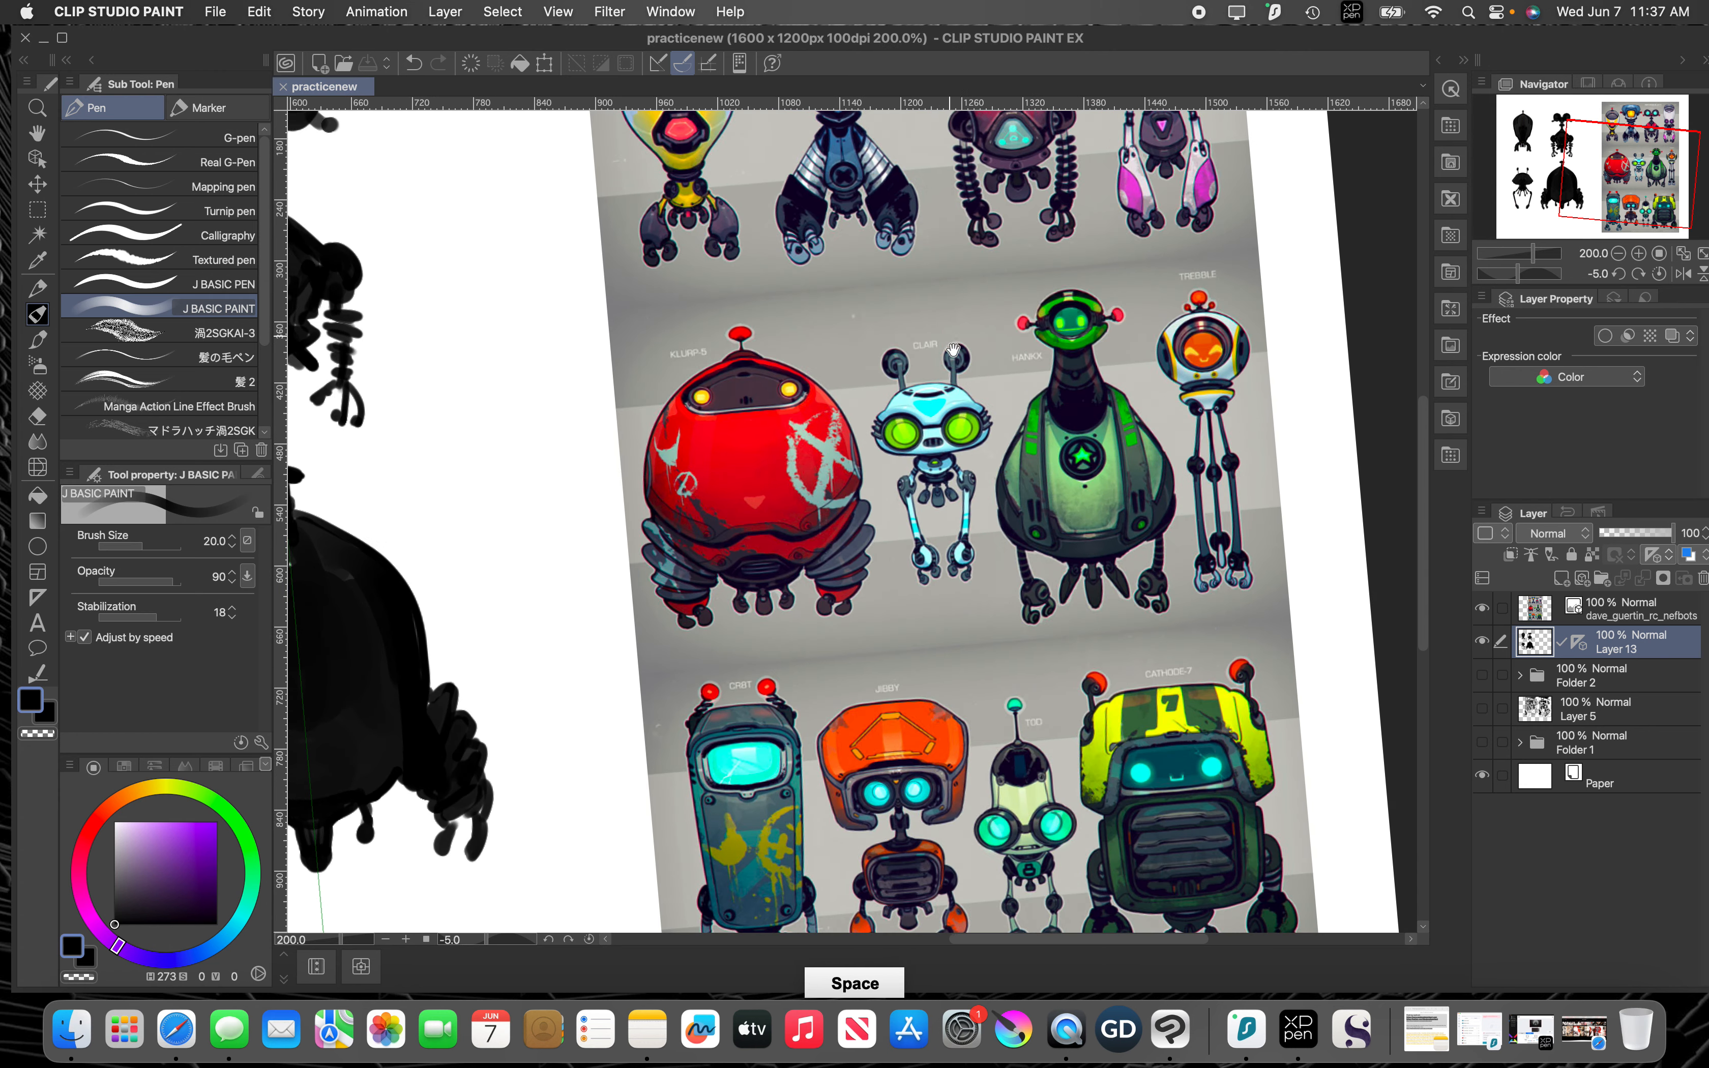
left_click_drag(959, 330, 1003, 505)
left_click_drag(917, 417, 975, 423)
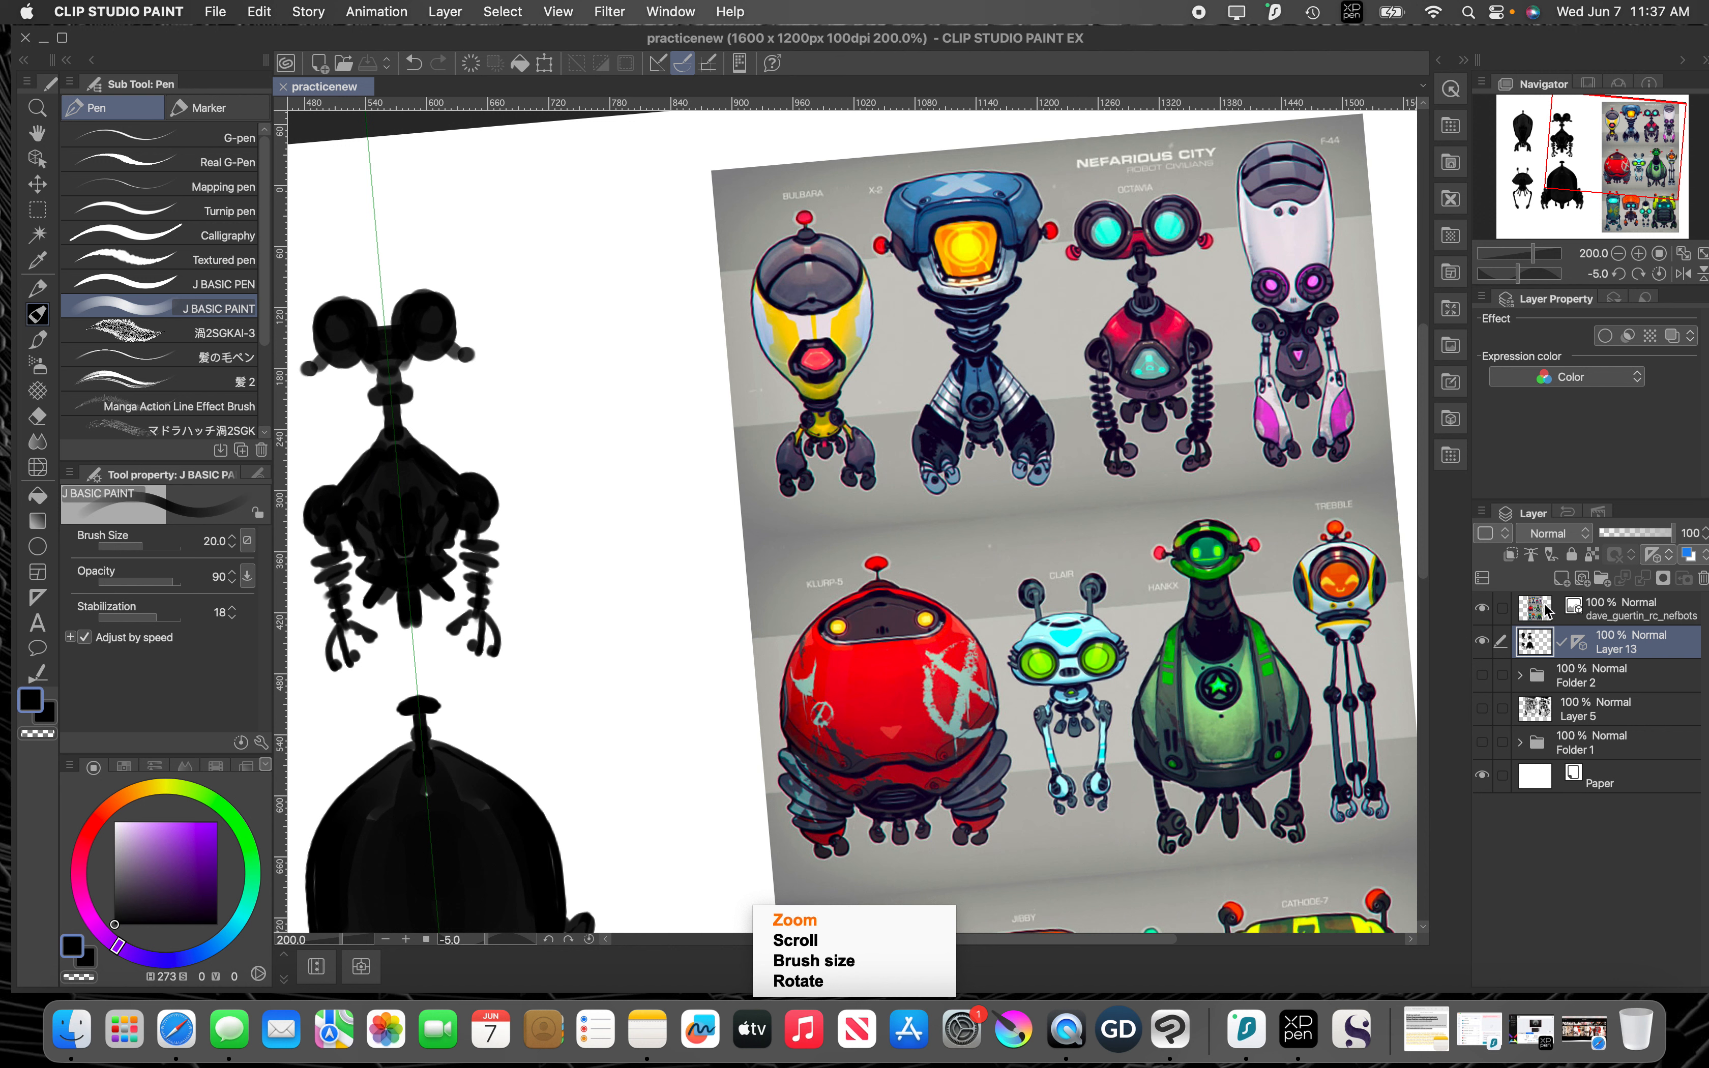
left_click(1562, 578)
left_click_drag(1580, 643, 1588, 604)
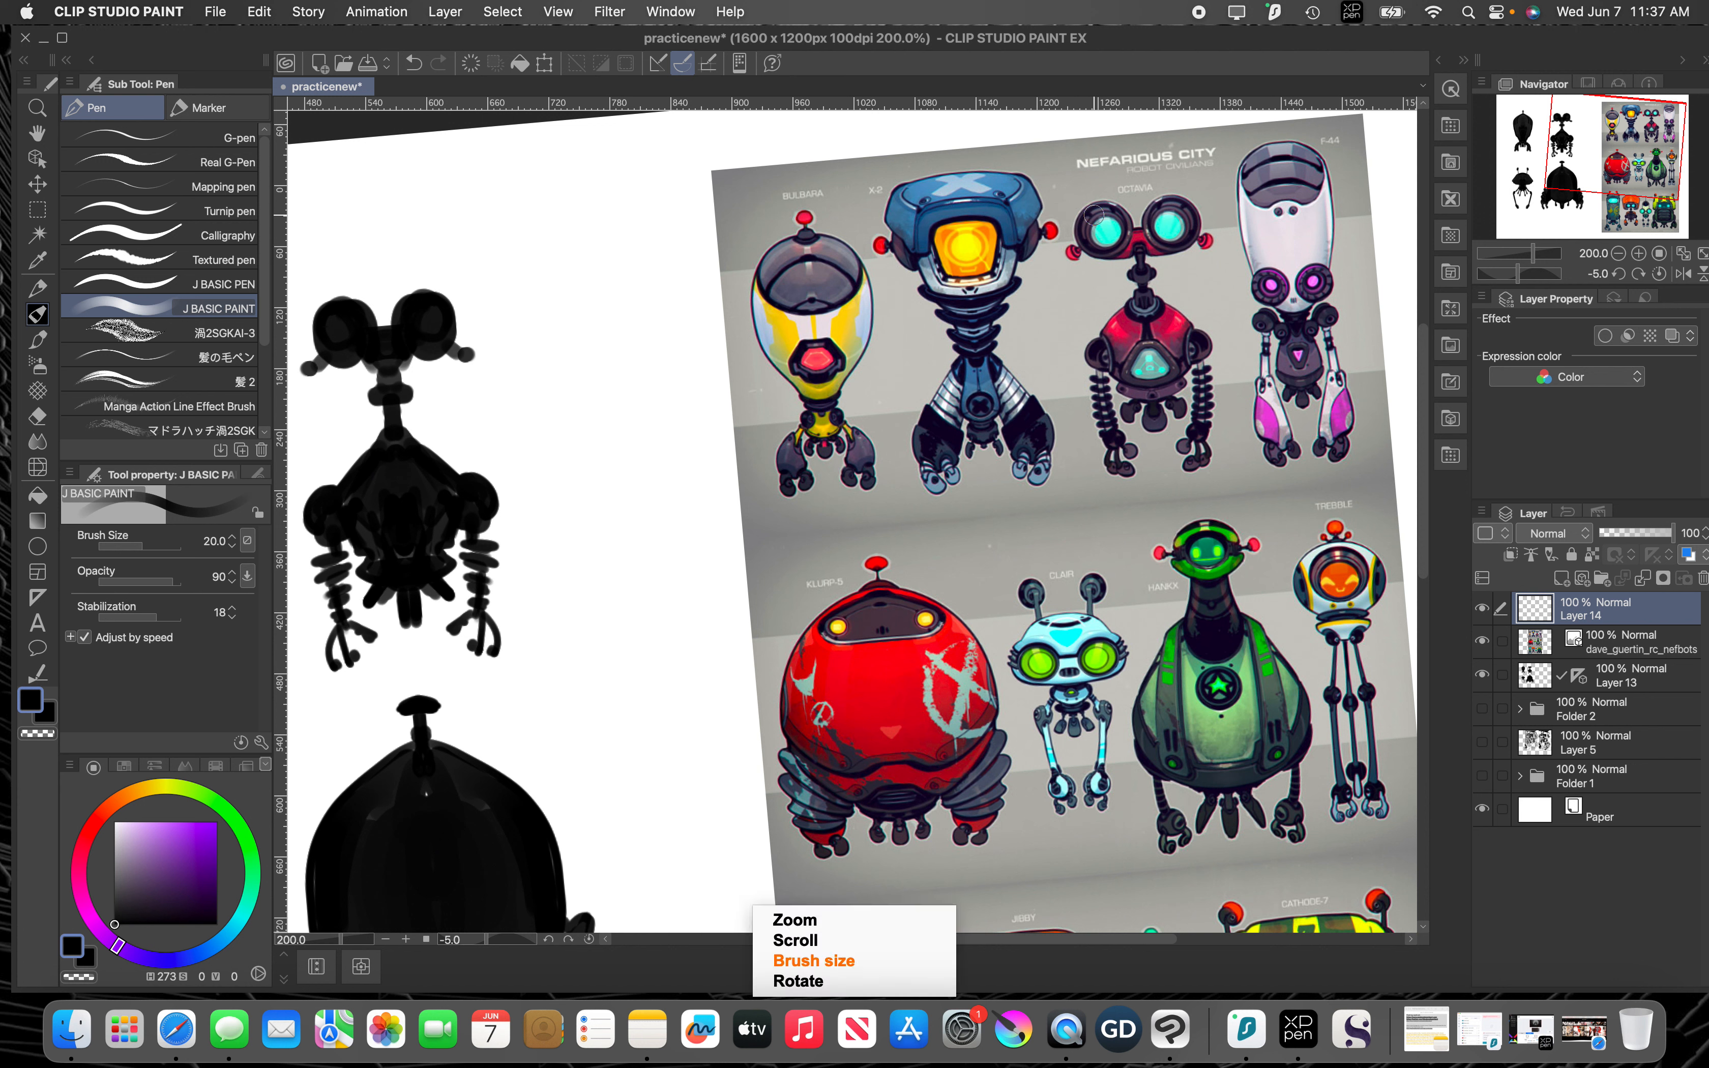
Step: Reduce the brush size to 8 and set the drawing color to red with hue 357, saturation 100 and value 100
key("[")
key("[")
key("[")
key("[")
key("[")
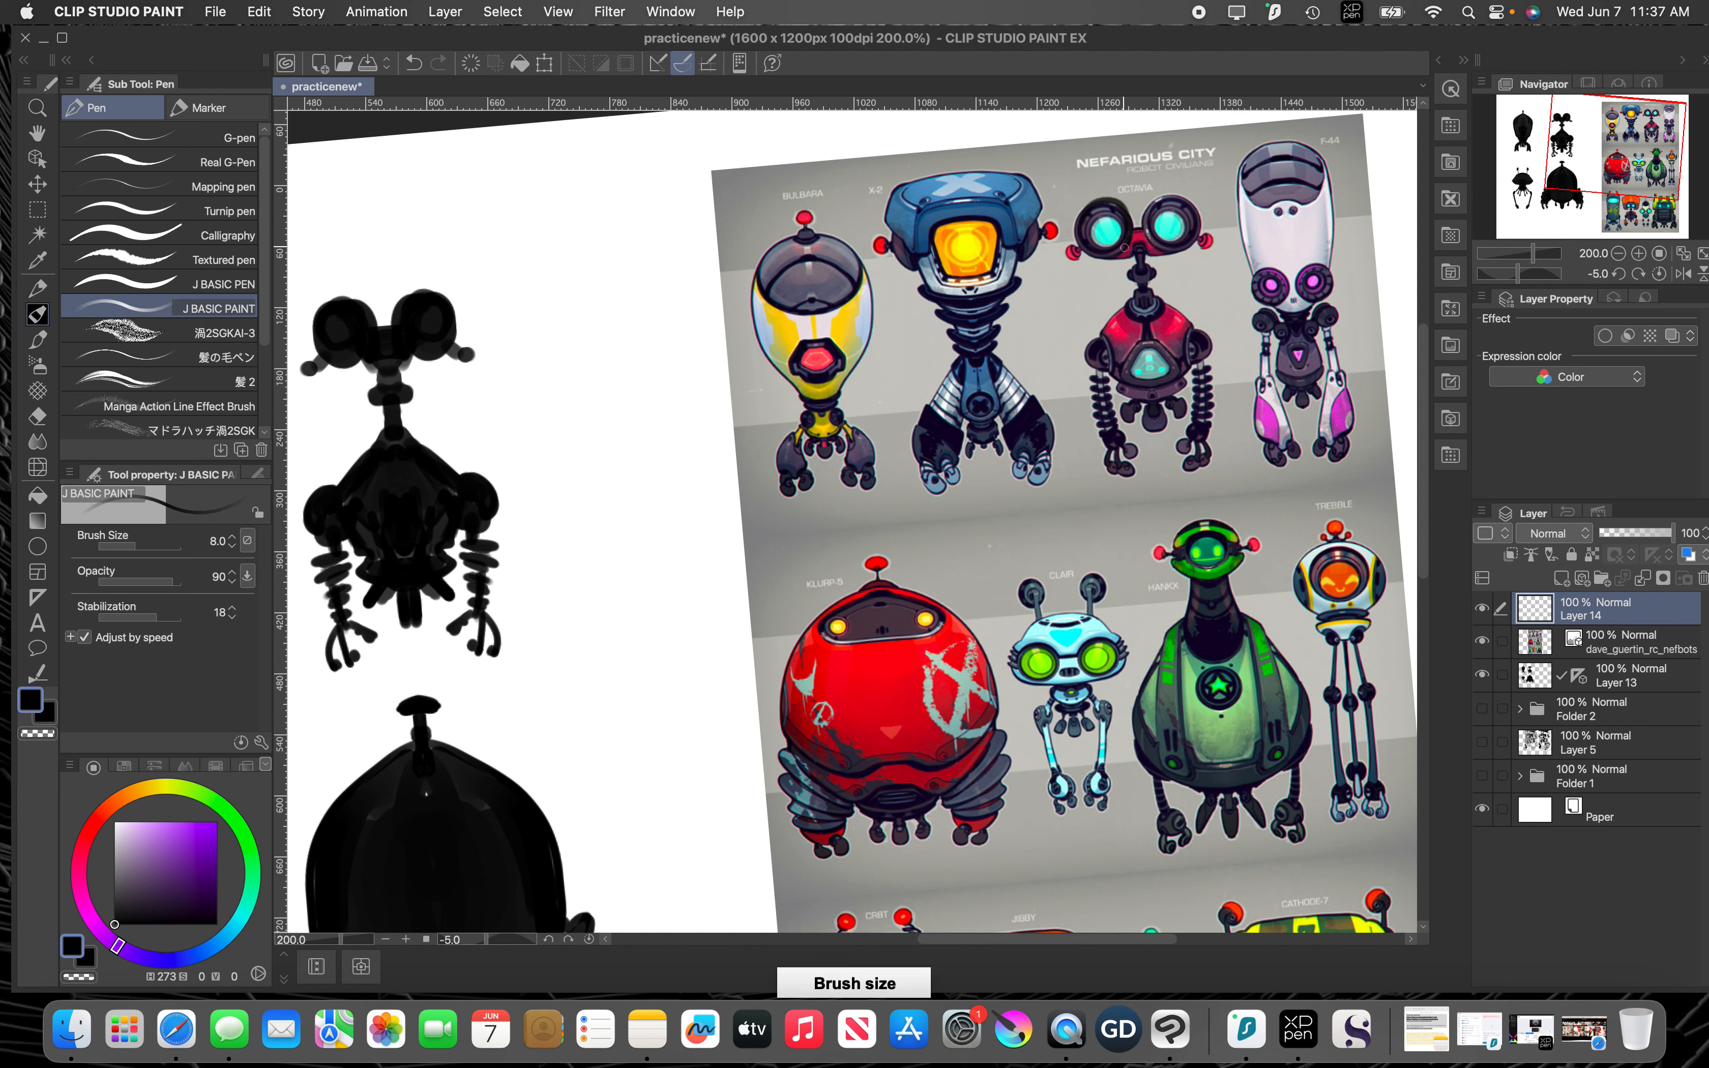
key("super+z")
mouse_move(76, 881)
left_mouse_down()
mouse_move(99, 818)
mouse_move(220, 820)
left_mouse_up()
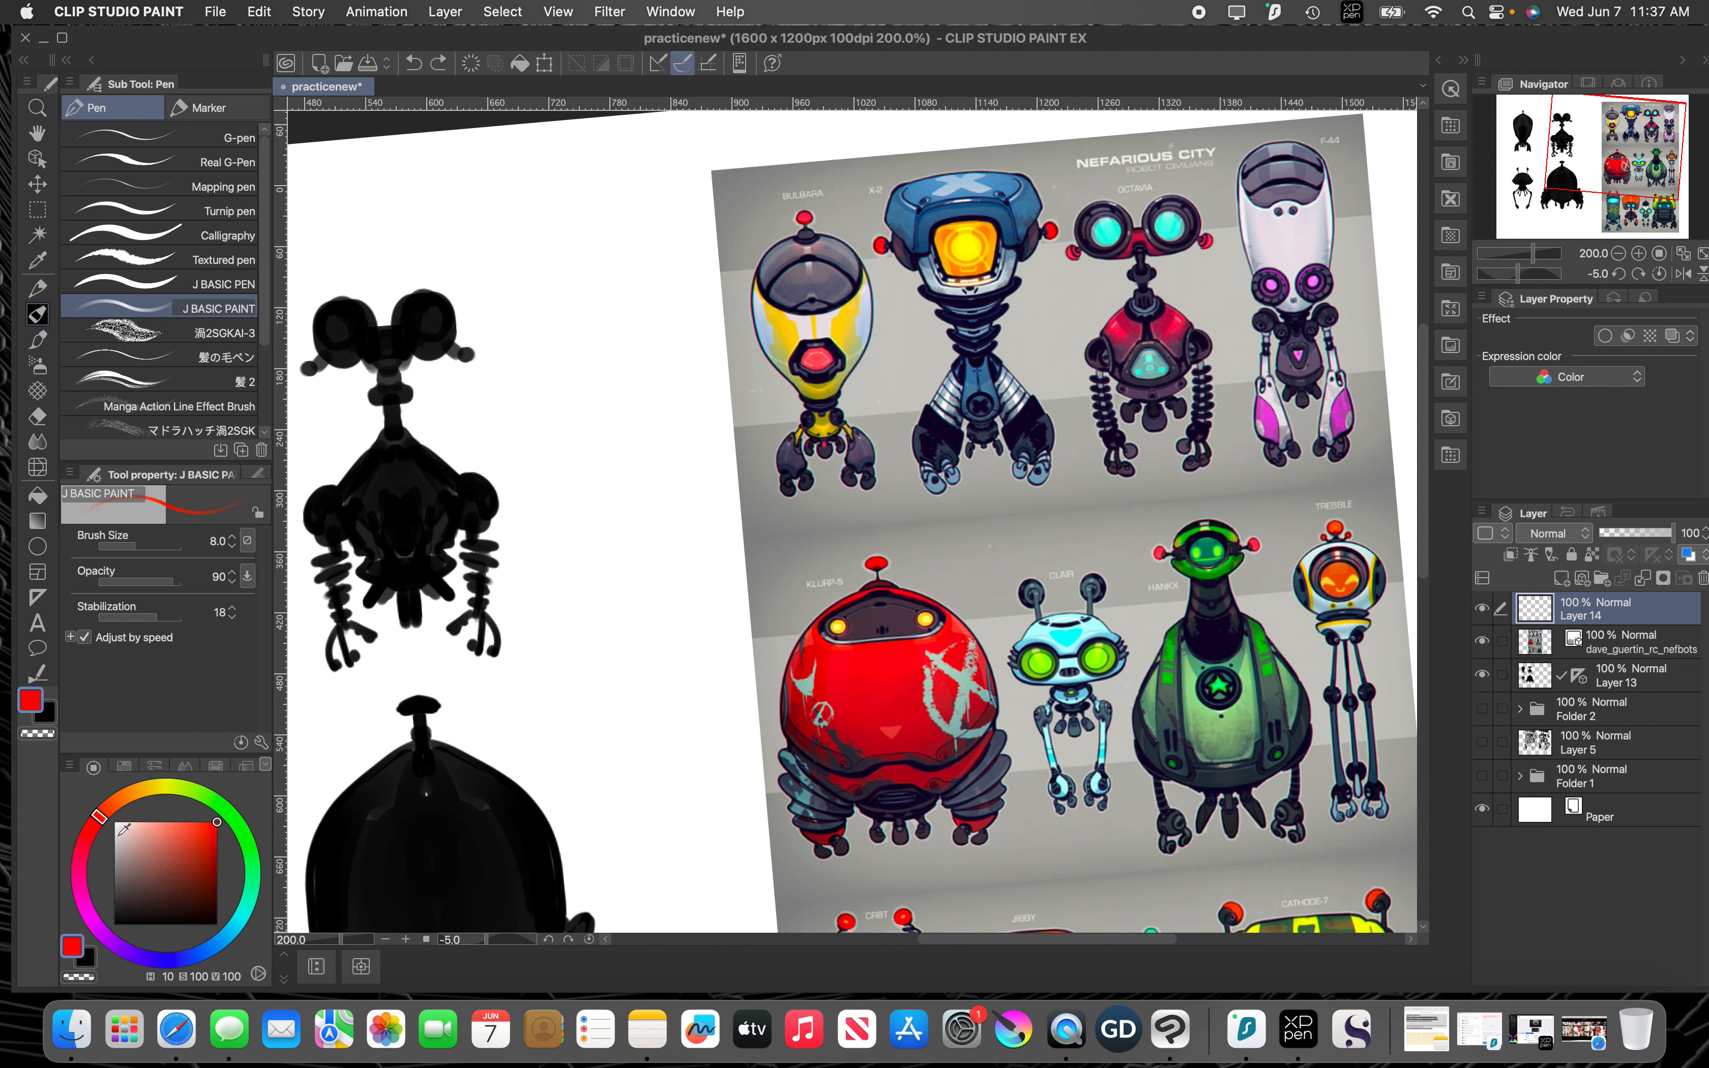
left_click(88, 834)
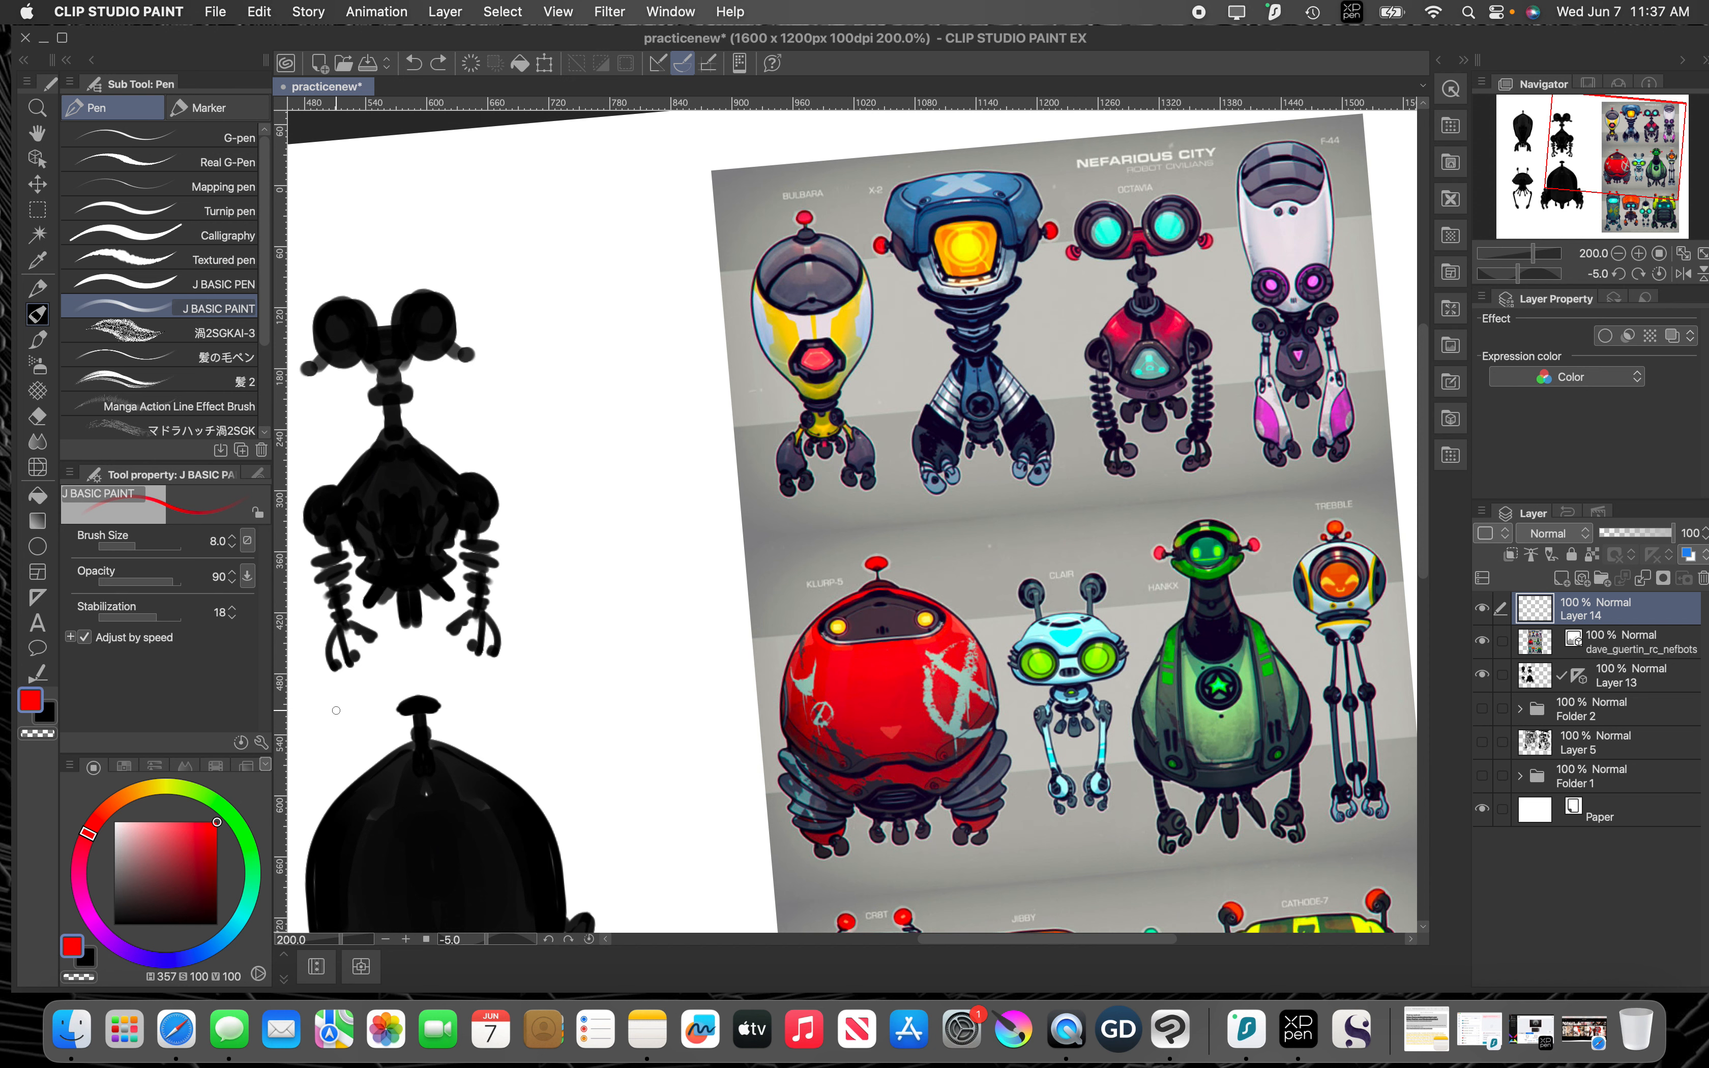
Step: Circle in red the antenna balls of two bottom-row reference robots and the round eyes of the two middle ones
key("space")
left_click_drag(1057, 601, 838, 318)
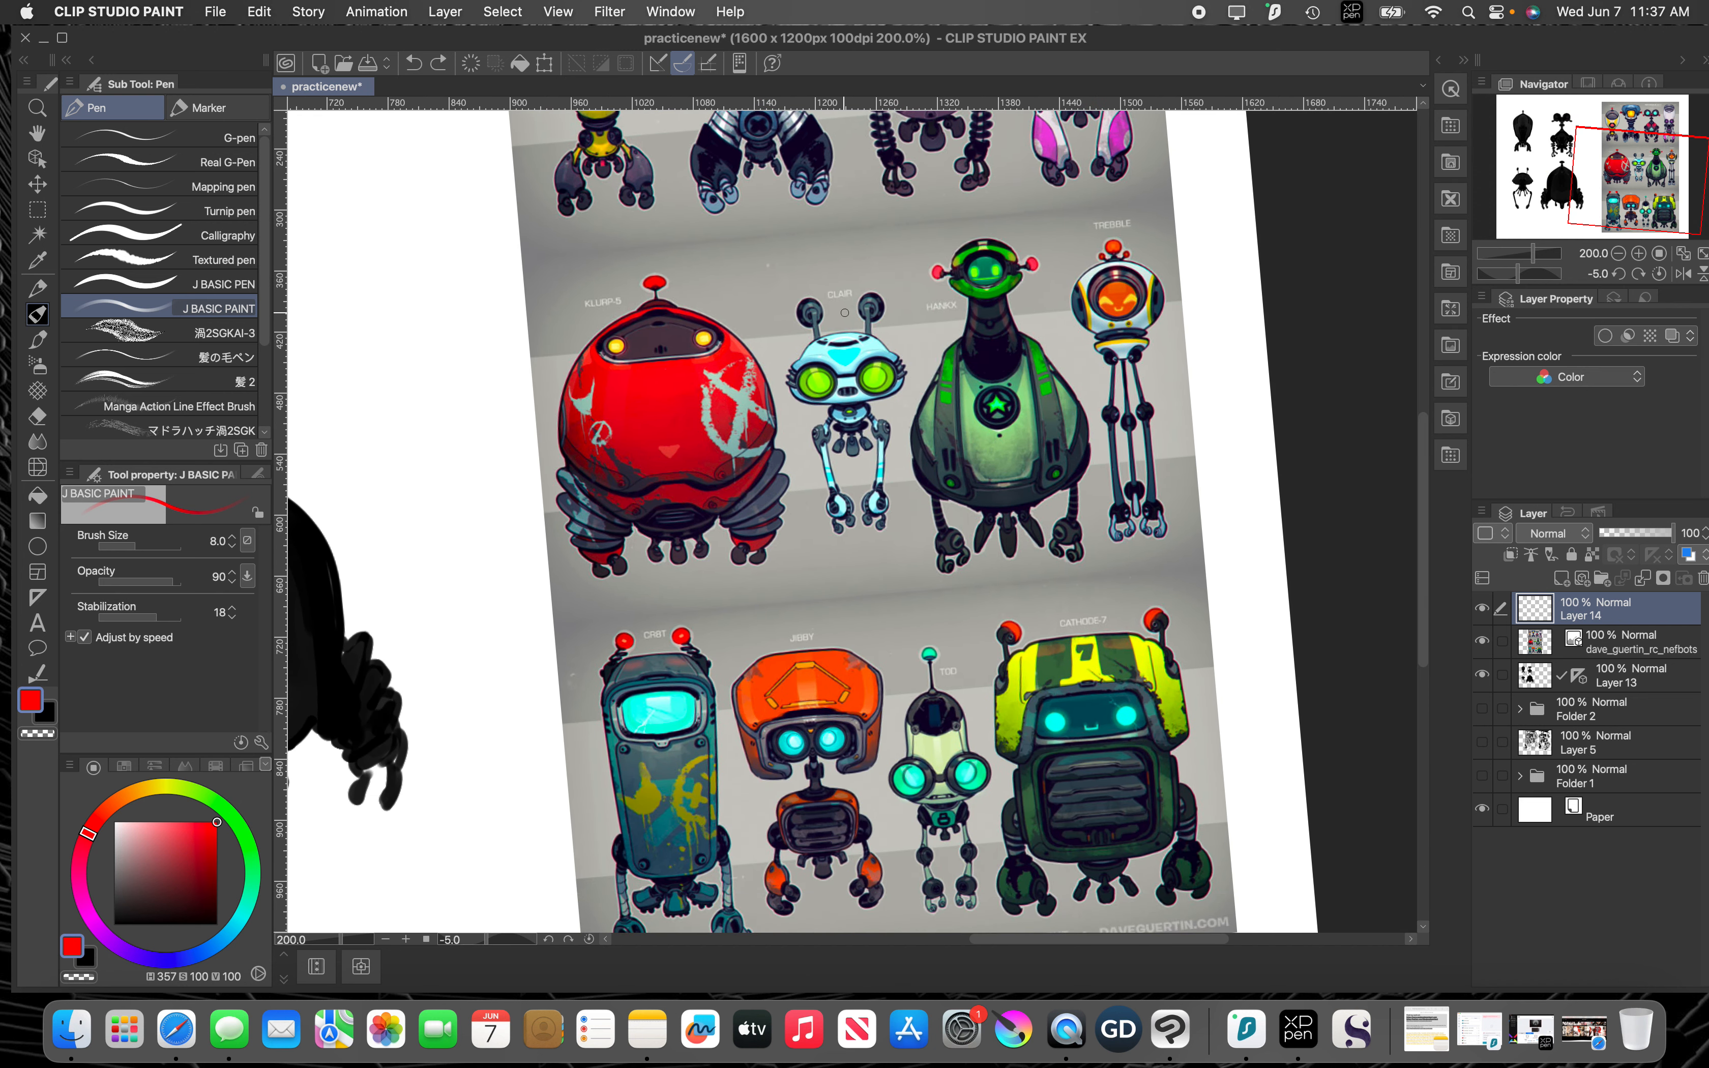
key("space")
mouse_move(883, 596)
left_mouse_down()
mouse_move(886, 507)
mouse_move(931, 576)
mouse_move(918, 556)
left_mouse_up()
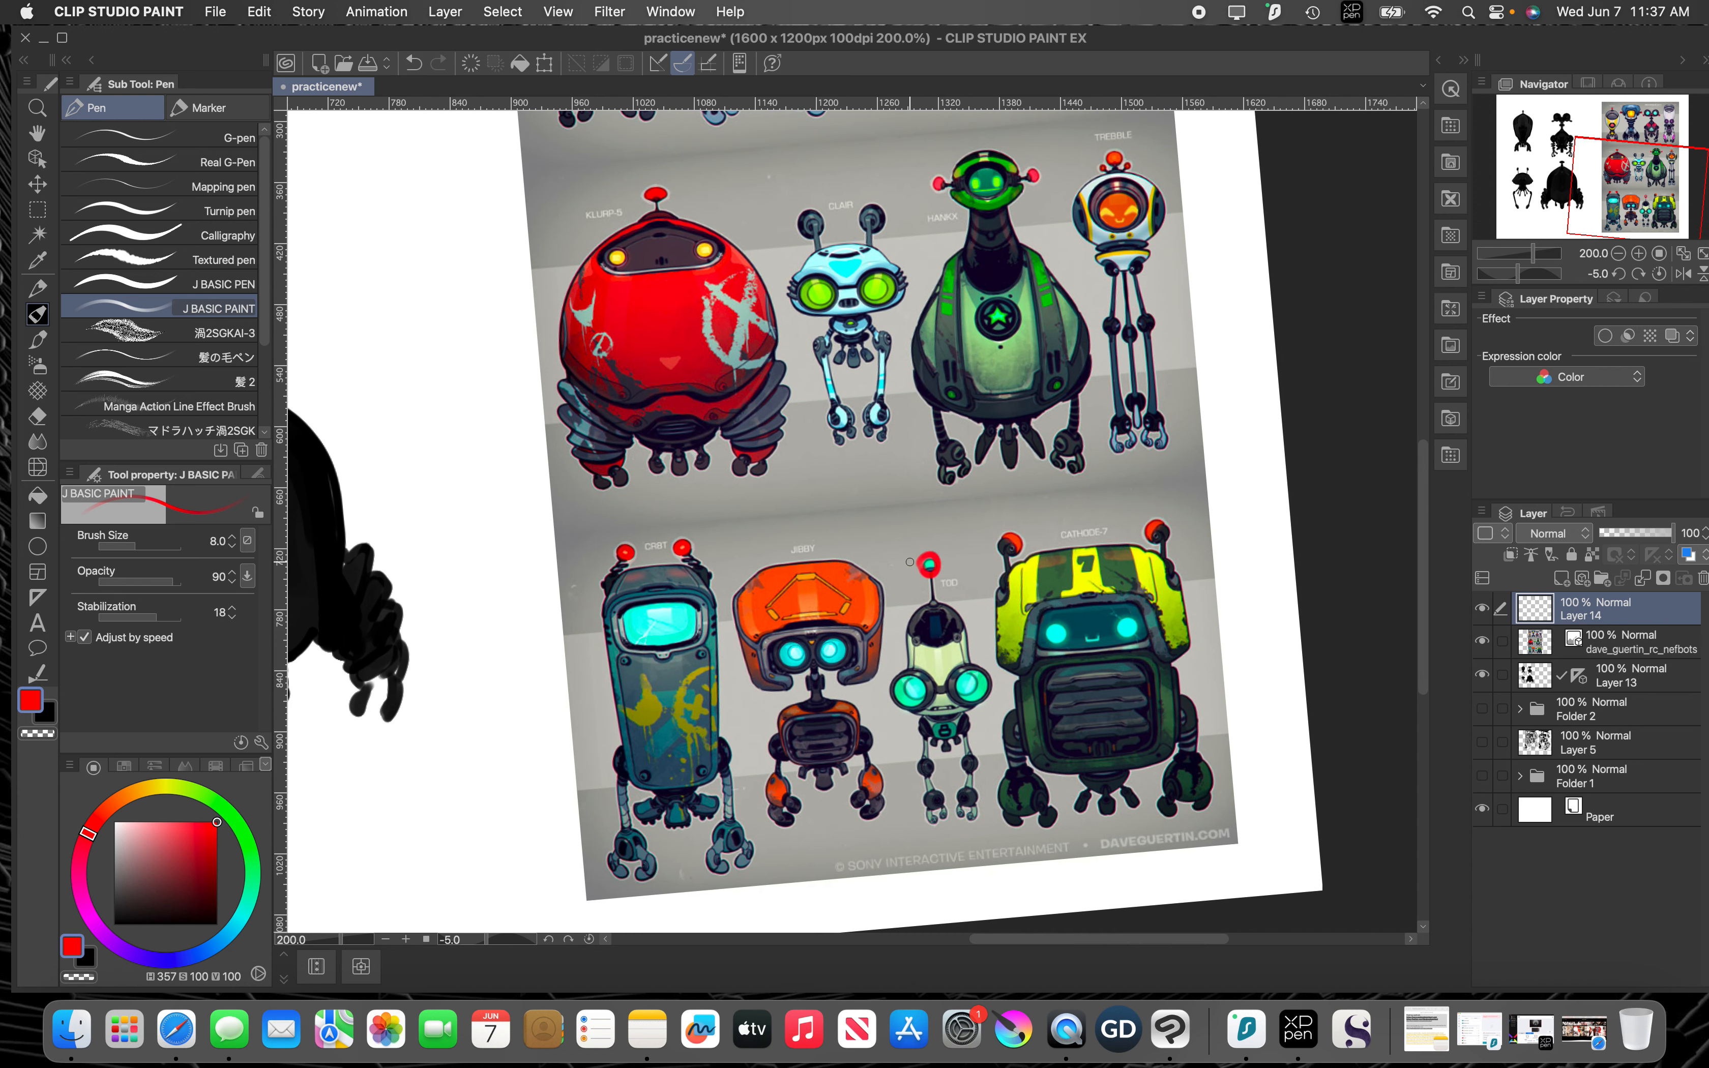
left_click_drag(674, 553, 638, 554)
mouse_move(777, 640)
left_mouse_down()
mouse_move(774, 660)
mouse_move(779, 637)
mouse_move(845, 648)
mouse_move(823, 641)
left_mouse_up()
mouse_move(931, 683)
left_mouse_down()
mouse_move(917, 705)
mouse_move(966, 688)
left_mouse_up()
Step: Outline the big red robot's round body and mark the feet of the small light-blue robot beside it
key("space")
left_click_drag(859, 308, 896, 531)
mouse_move(622, 496)
left_mouse_down()
mouse_move(744, 408)
mouse_move(889, 371)
mouse_move(874, 583)
mouse_move(718, 424)
mouse_move(747, 393)
left_mouse_up()
key("space")
left_click_drag(857, 479, 801, 386)
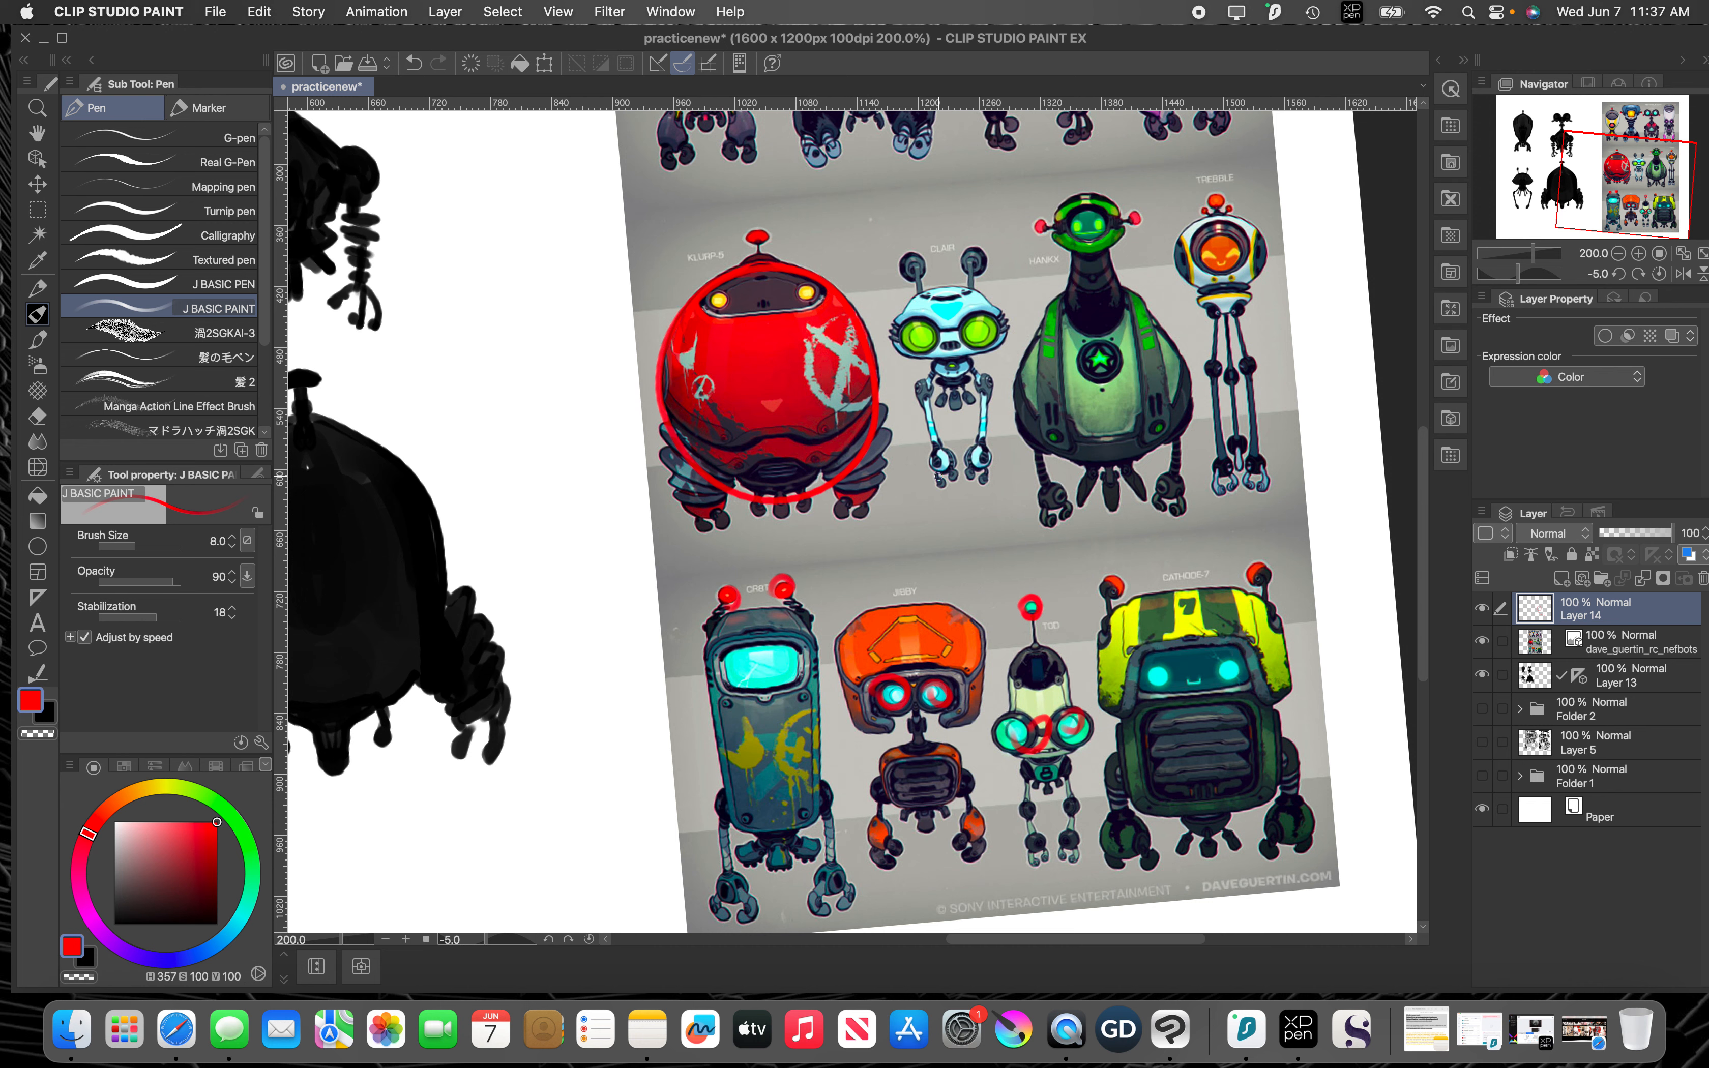
left_click(939, 483)
left_click(960, 474)
Step: Outline the egg-shaped head and antenna of the yellow robot in the top row, and undo the last stray stroke
key("space")
left_click_drag(1155, 426, 1232, 716)
mouse_move(733, 330)
left_mouse_down()
mouse_move(861, 371)
mouse_move(796, 473)
mouse_move(741, 335)
mouse_move(795, 288)
left_mouse_up()
key("space")
mouse_move(1226, 293)
left_mouse_down()
mouse_move(934, 312)
mouse_move(926, 282)
mouse_move(1026, 272)
mouse_move(950, 423)
mouse_move(933, 233)
left_mouse_up()
key("super+z")
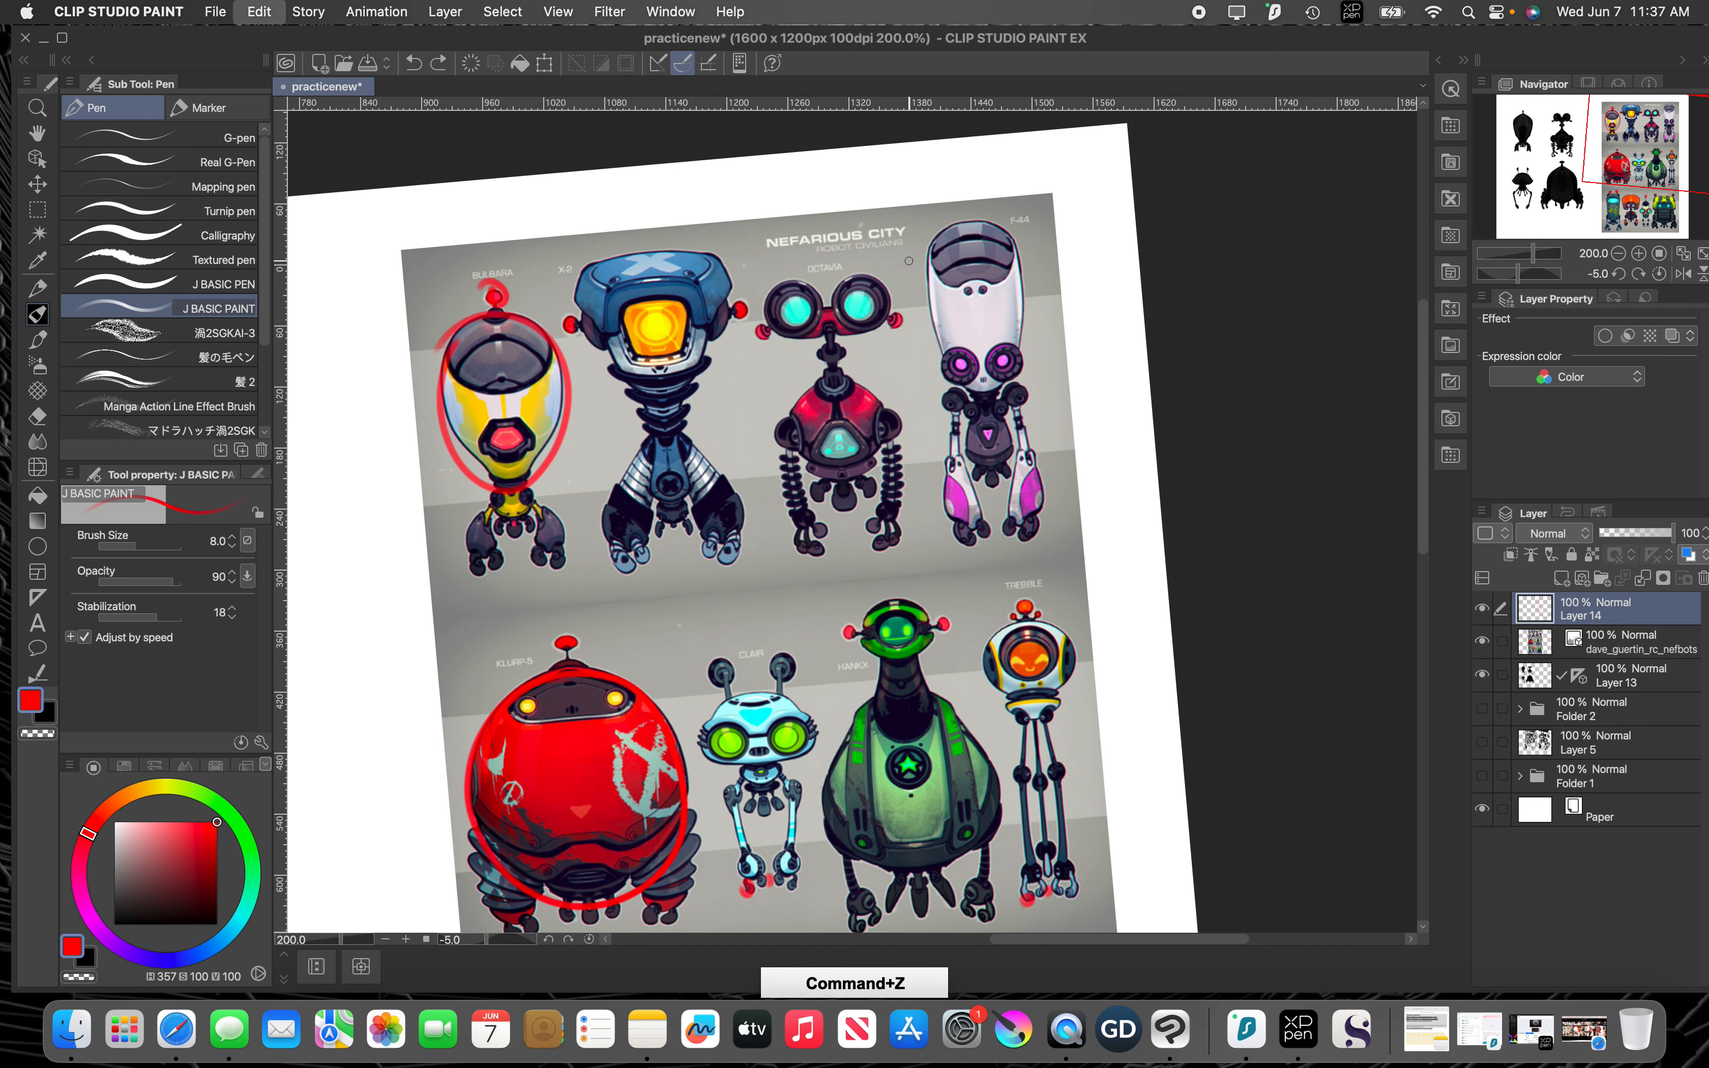
Step: Outline the yellow-green robot's chest panel and yellow head shell, and draw an arrow pointing at its antenna
key("space")
mouse_move(828, 508)
left_mouse_down()
mouse_move(1097, 542)
mouse_move(931, 359)
left_mouse_up()
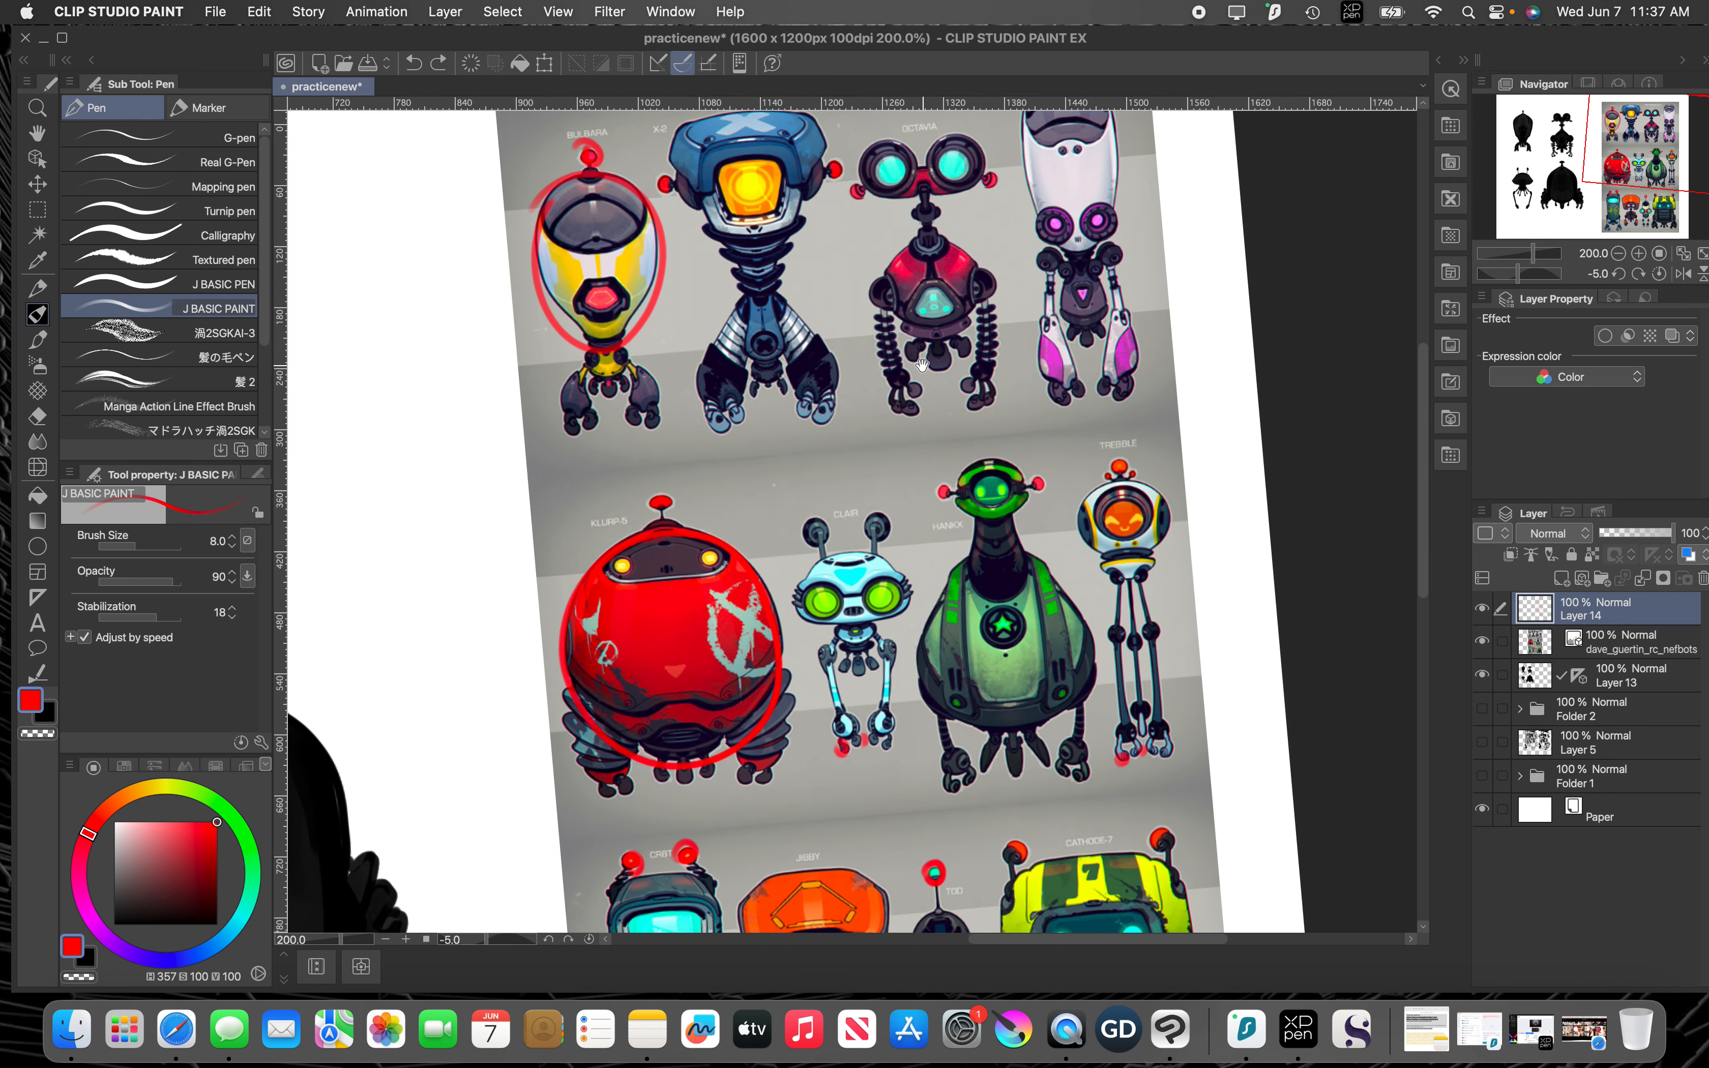
left_click_drag(832, 478, 931, 357)
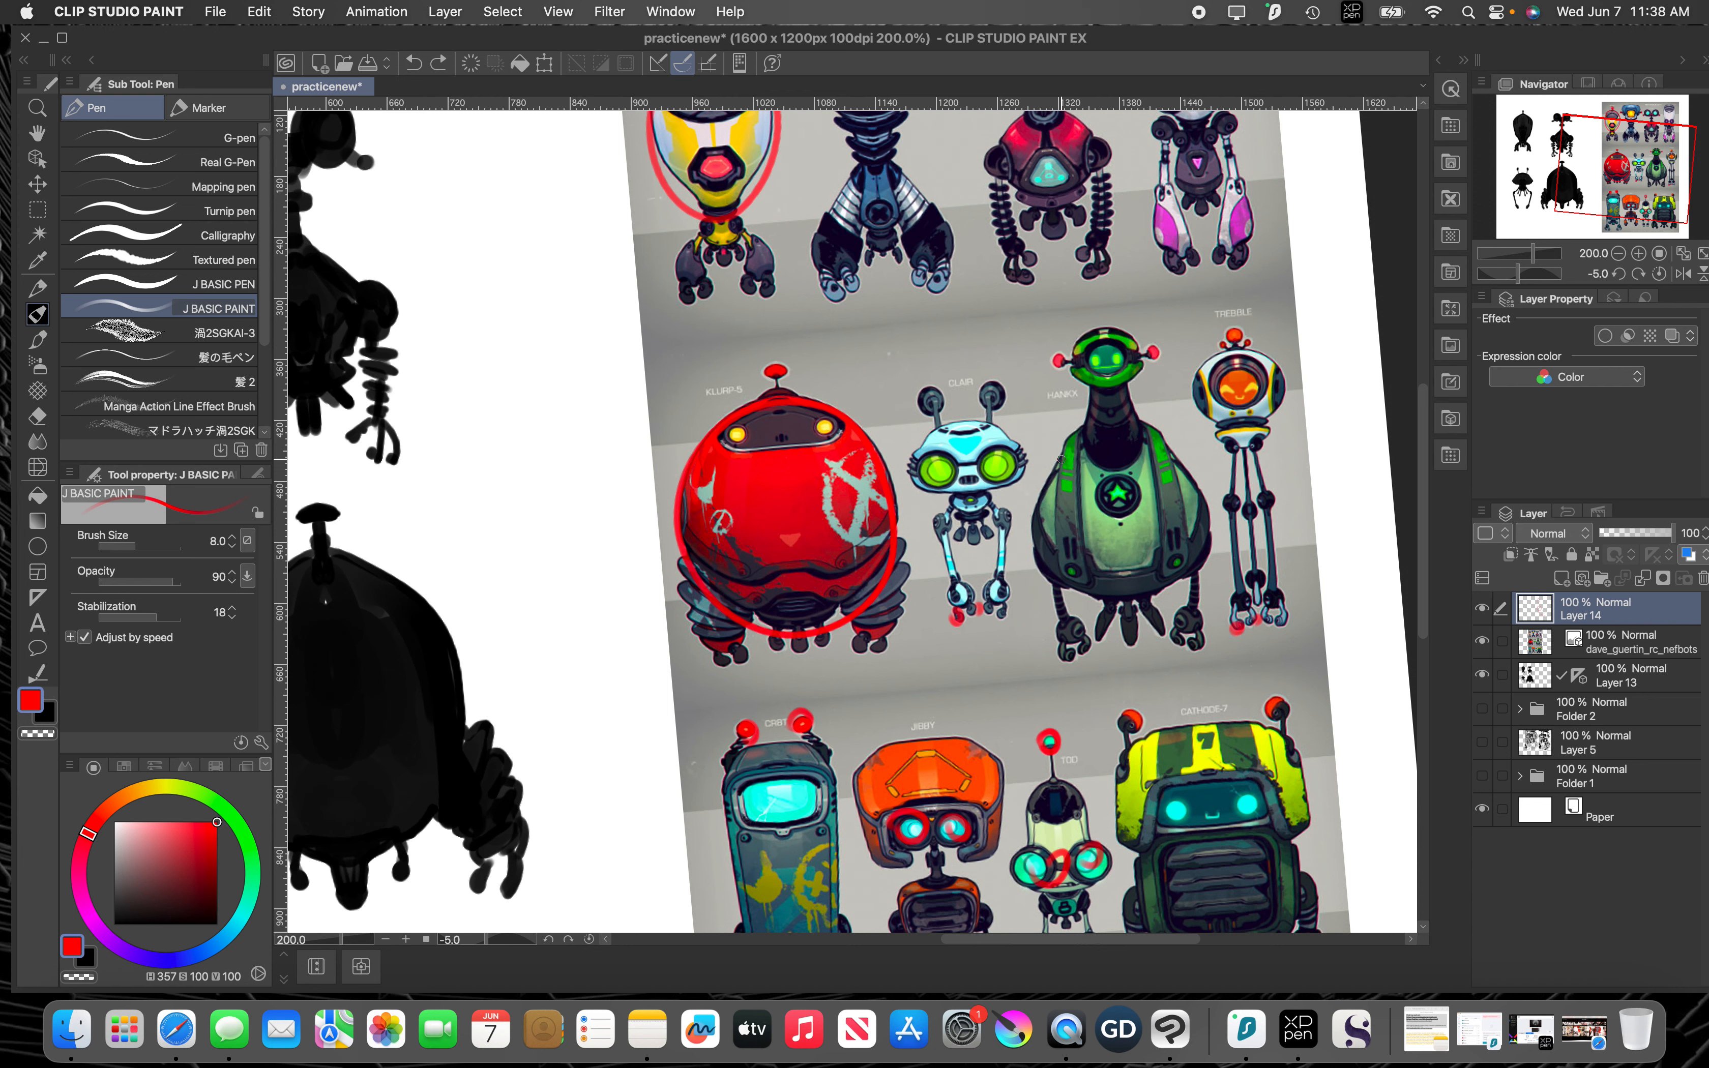
key("space")
left_click_drag(1020, 458, 1060, 161)
key("space")
left_click_drag(1186, 487, 1045, 426)
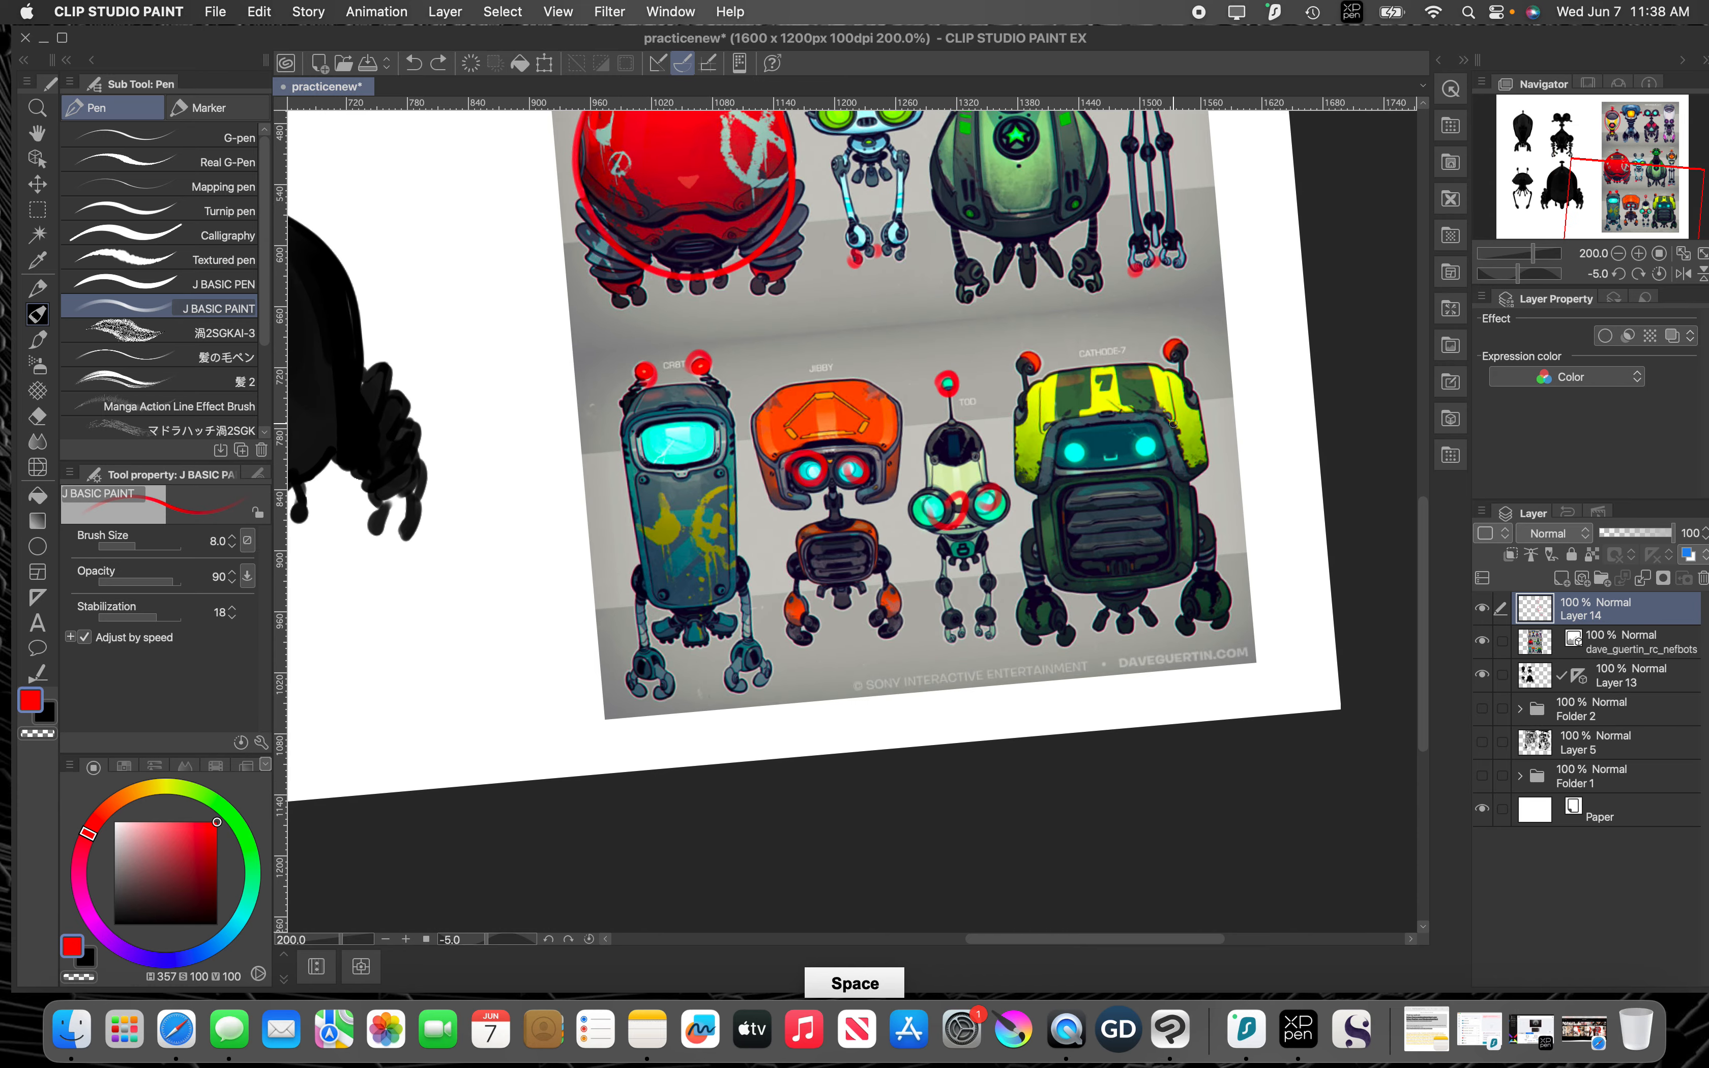
mouse_move(1158, 483)
left_mouse_down()
mouse_move(1062, 494)
mouse_move(1072, 572)
mouse_move(1190, 561)
mouse_move(1181, 493)
left_mouse_up()
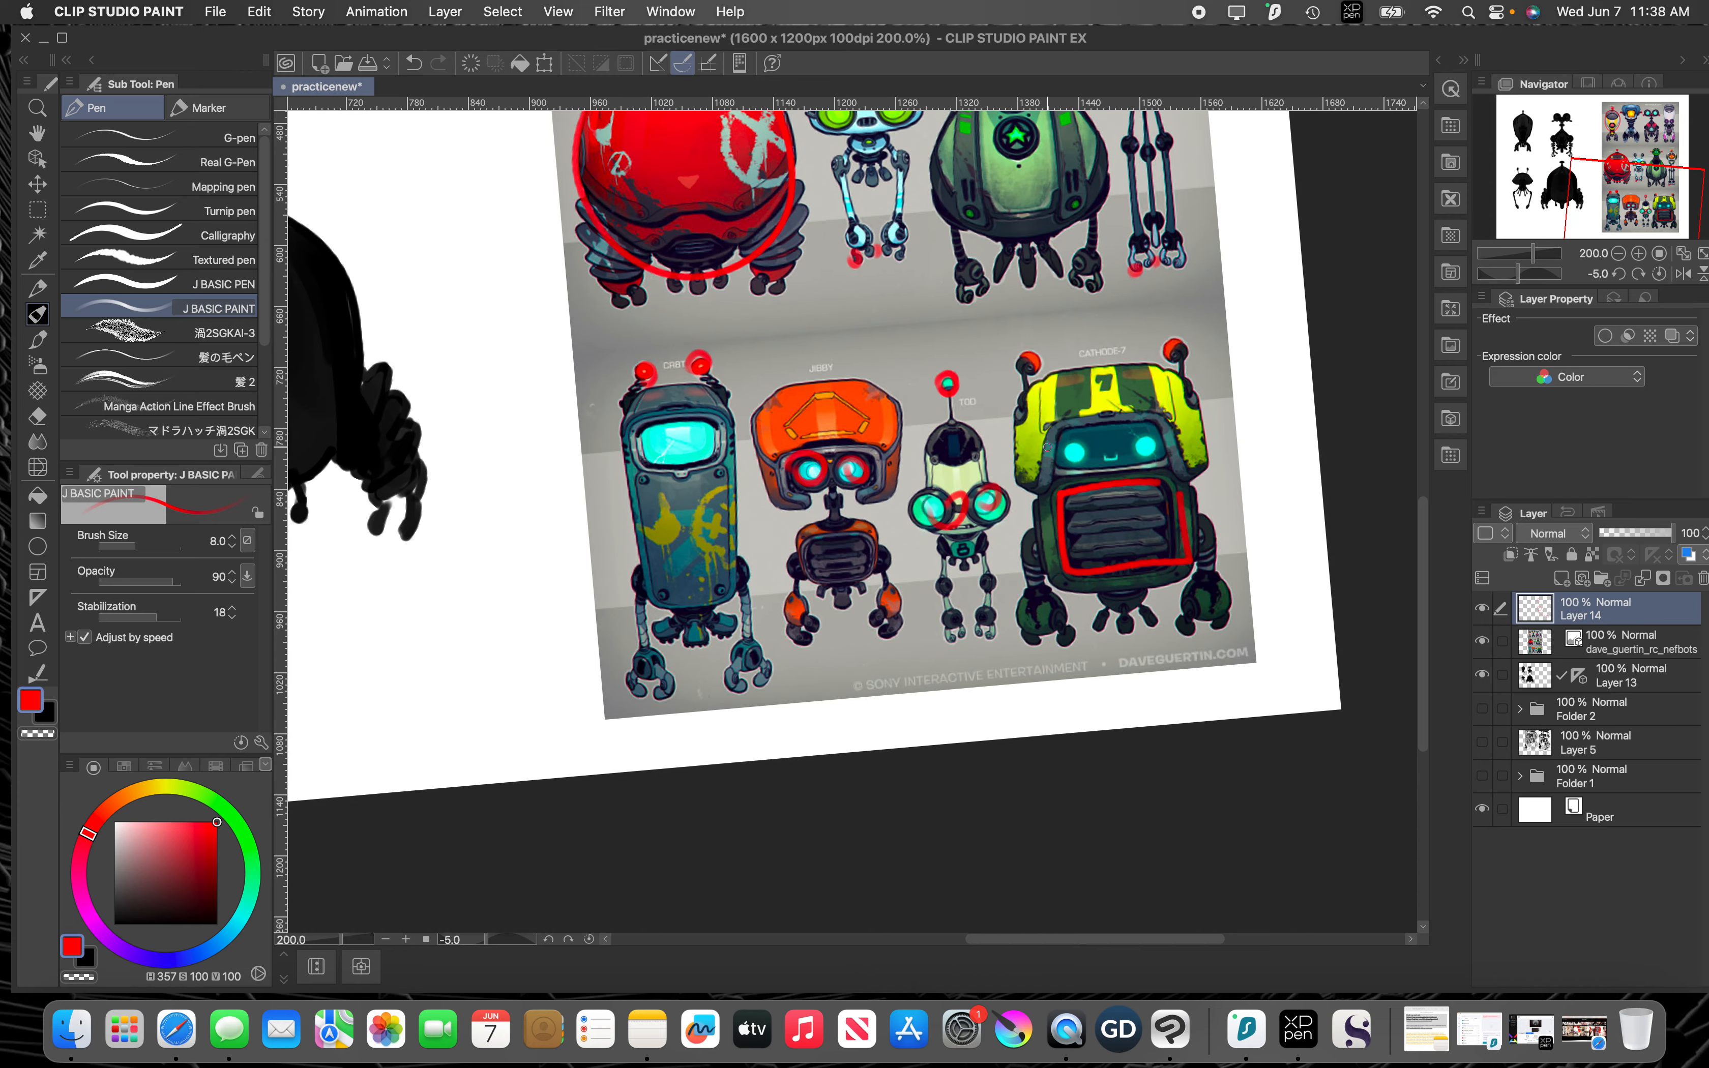
mouse_move(1047, 447)
left_mouse_down()
mouse_move(1039, 504)
mouse_move(1022, 501)
mouse_move(1015, 405)
mouse_move(1058, 376)
mouse_move(1178, 367)
mouse_move(1209, 477)
mouse_move(1048, 500)
left_mouse_up()
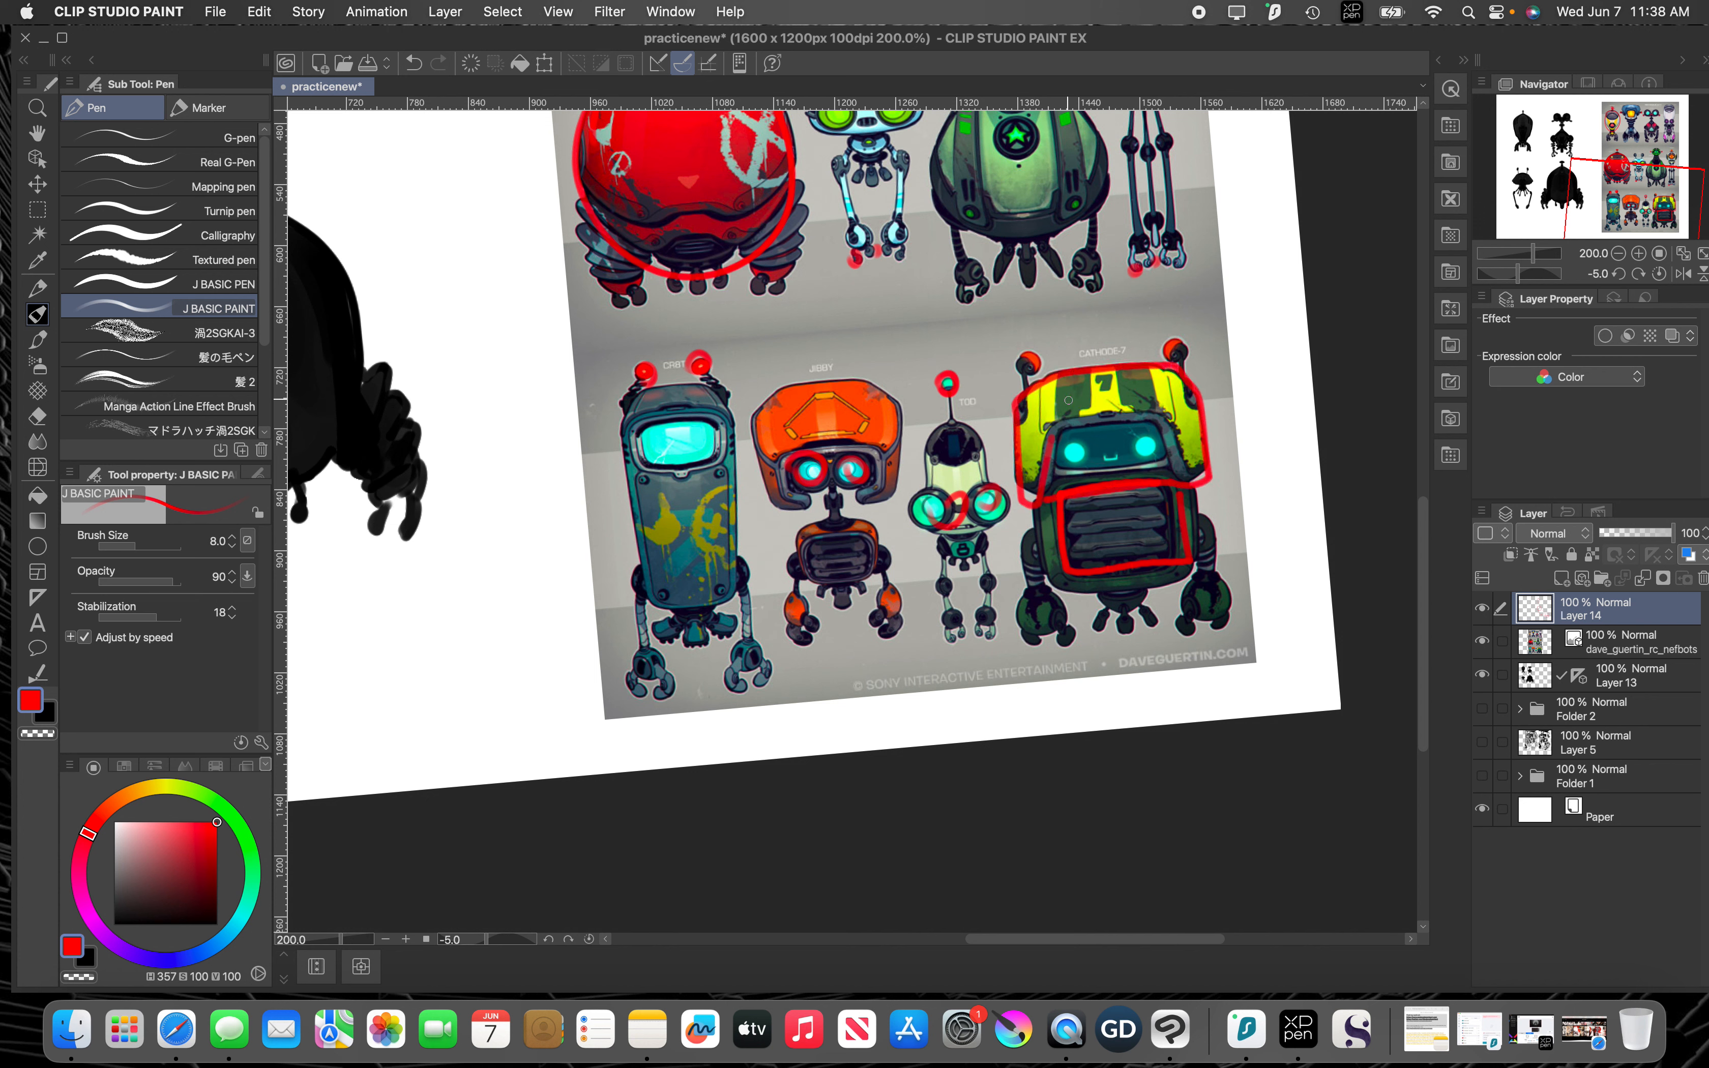
left_click_drag(1238, 395, 1198, 431)
left_click_drag(1268, 365, 1177, 355)
Step: Outline the tall blue robot's body and screen, emphasize its antennas with red marks, and outline the neighboring orange robot's head
key("space")
left_click_drag(897, 412, 1080, 366)
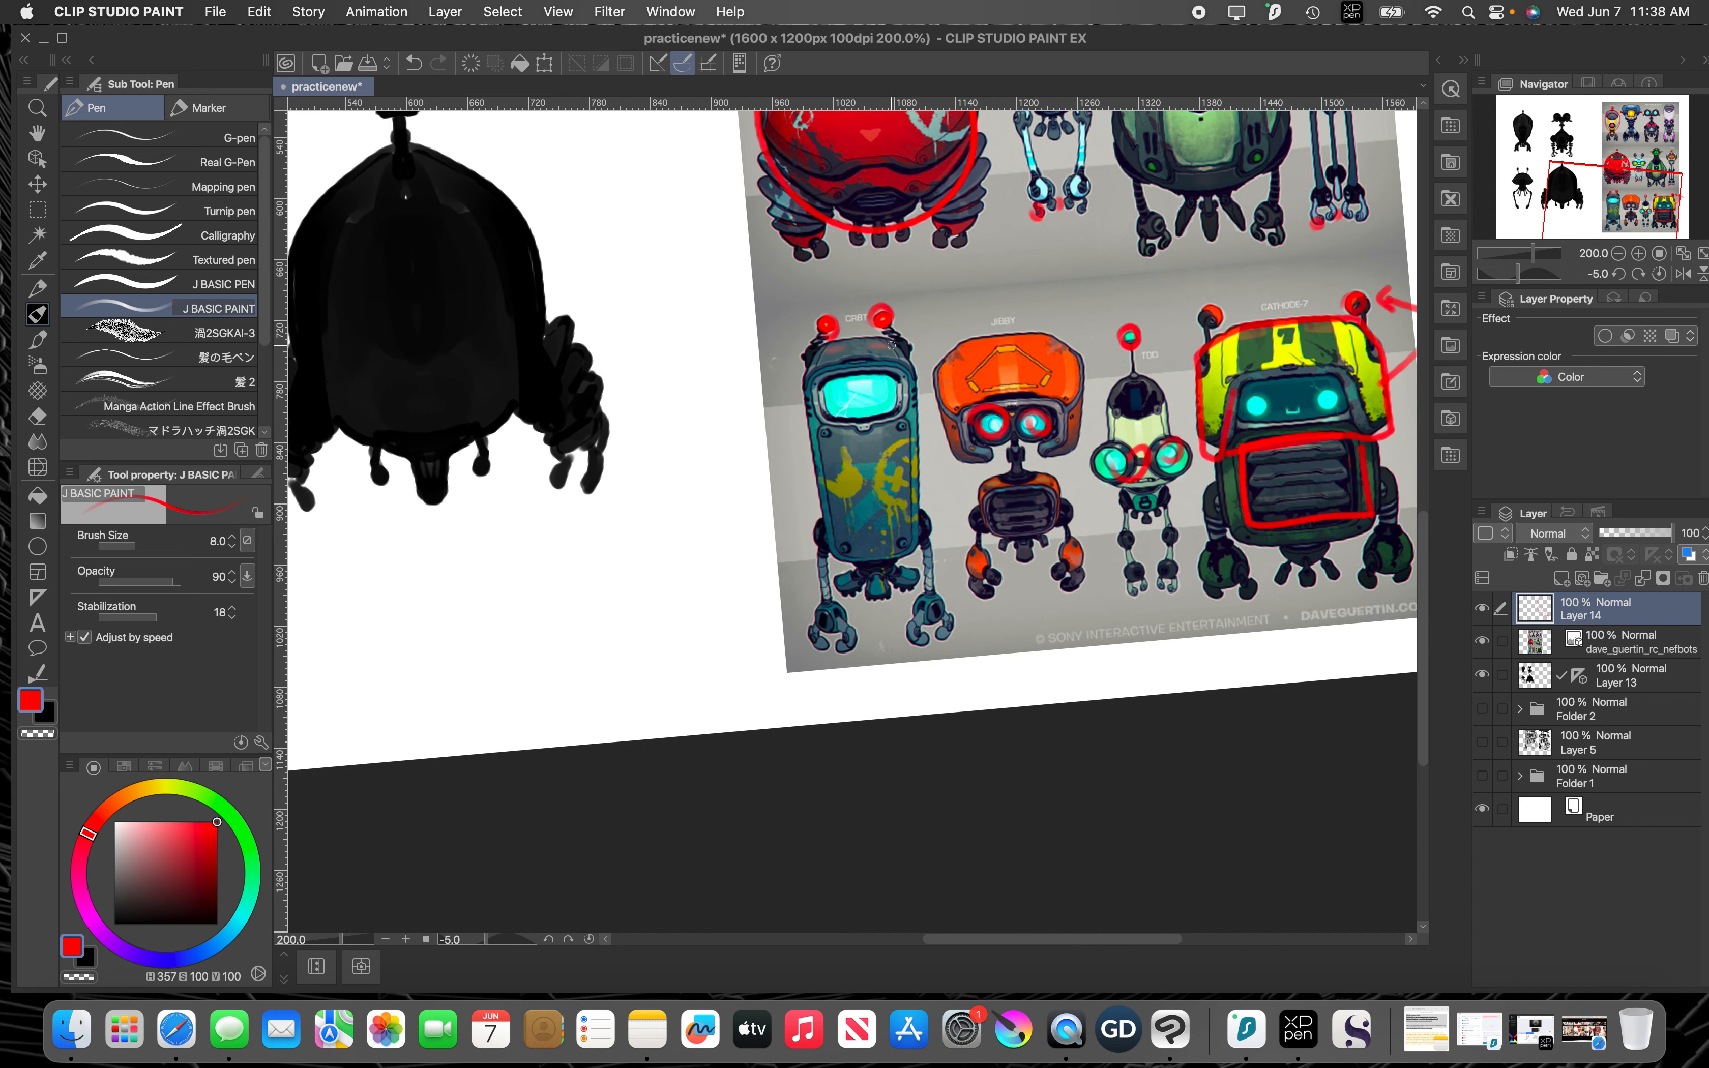
mouse_move(892, 345)
left_mouse_down()
mouse_move(814, 363)
mouse_move(838, 579)
mouse_move(919, 565)
mouse_move(906, 350)
mouse_move(867, 412)
mouse_move(832, 417)
mouse_move(821, 392)
mouse_move(876, 369)
mouse_move(812, 323)
mouse_move(891, 321)
left_mouse_up()
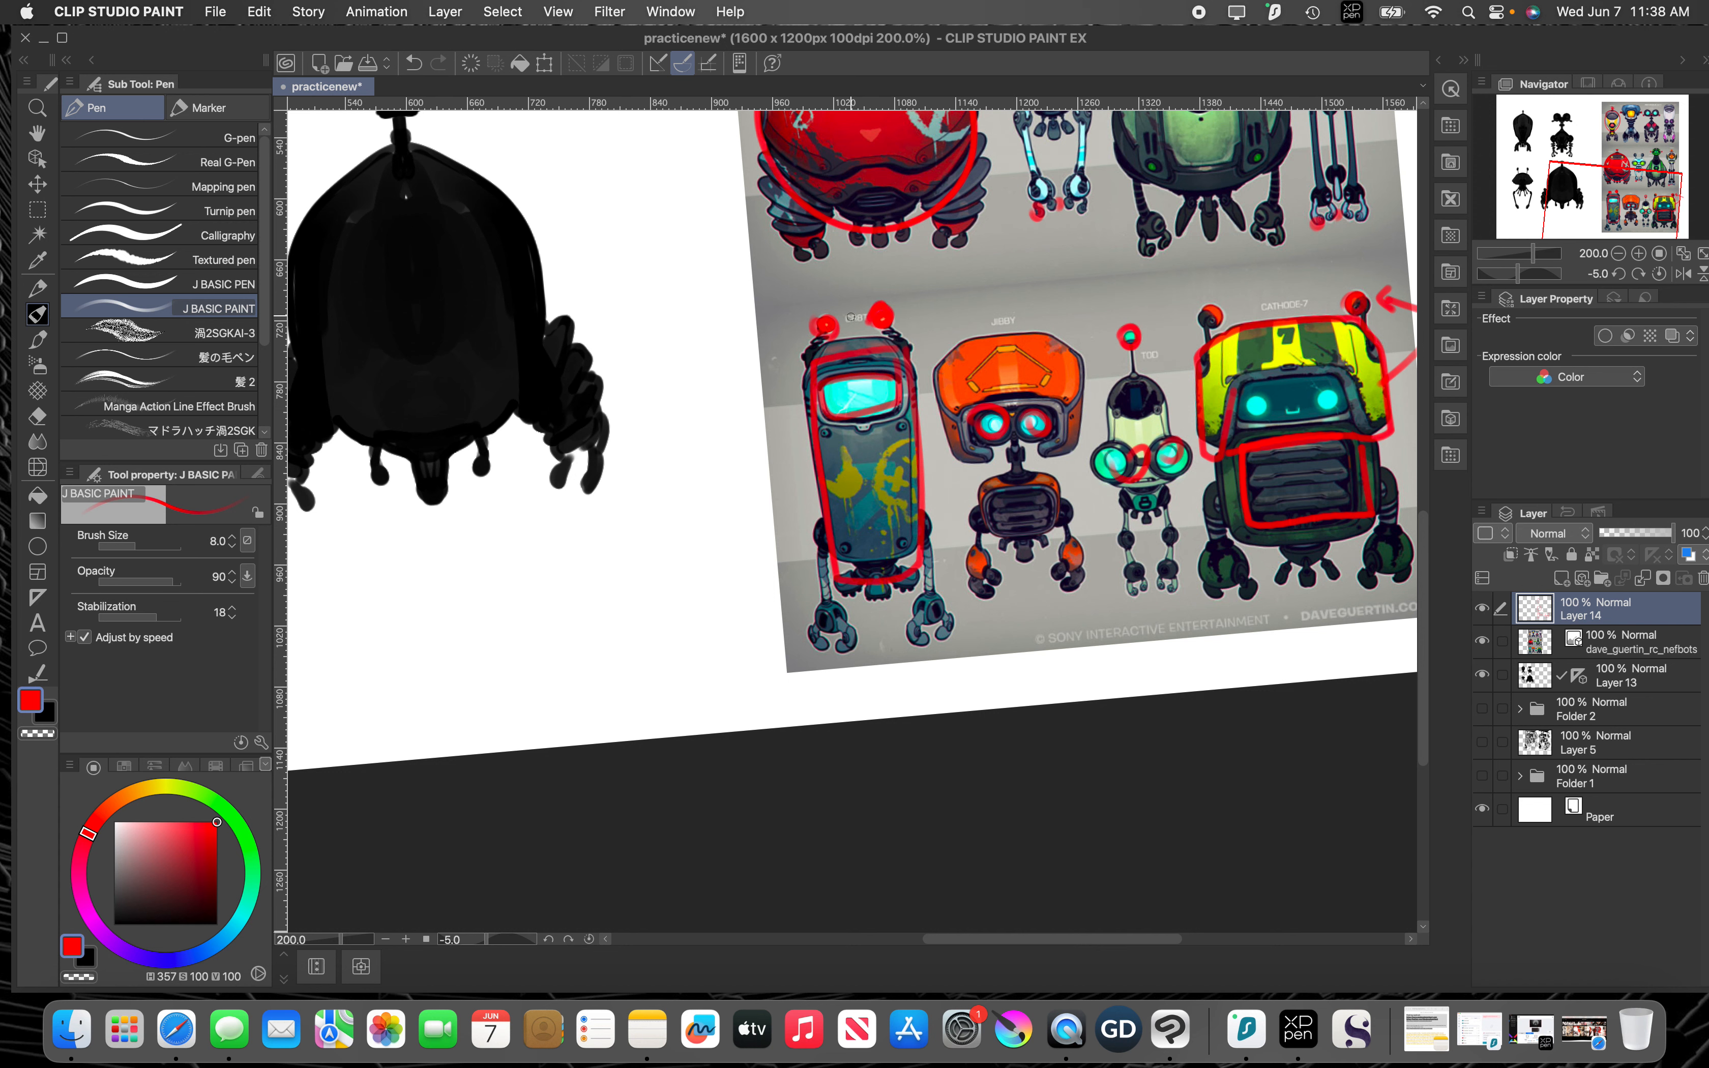
left_click_drag(797, 290, 816, 307)
key("space")
mouse_move(996, 444)
left_mouse_down()
mouse_move(948, 433)
mouse_move(904, 458)
mouse_move(898, 355)
mouse_move(982, 329)
mouse_move(1033, 361)
mouse_move(1027, 420)
mouse_move(996, 452)
left_mouse_up()
Step: Hide Layer 14 with the red markup over the reference robots
key("space")
left_click_drag(1050, 396, 1053, 598)
left_click_drag(991, 335, 1016, 501)
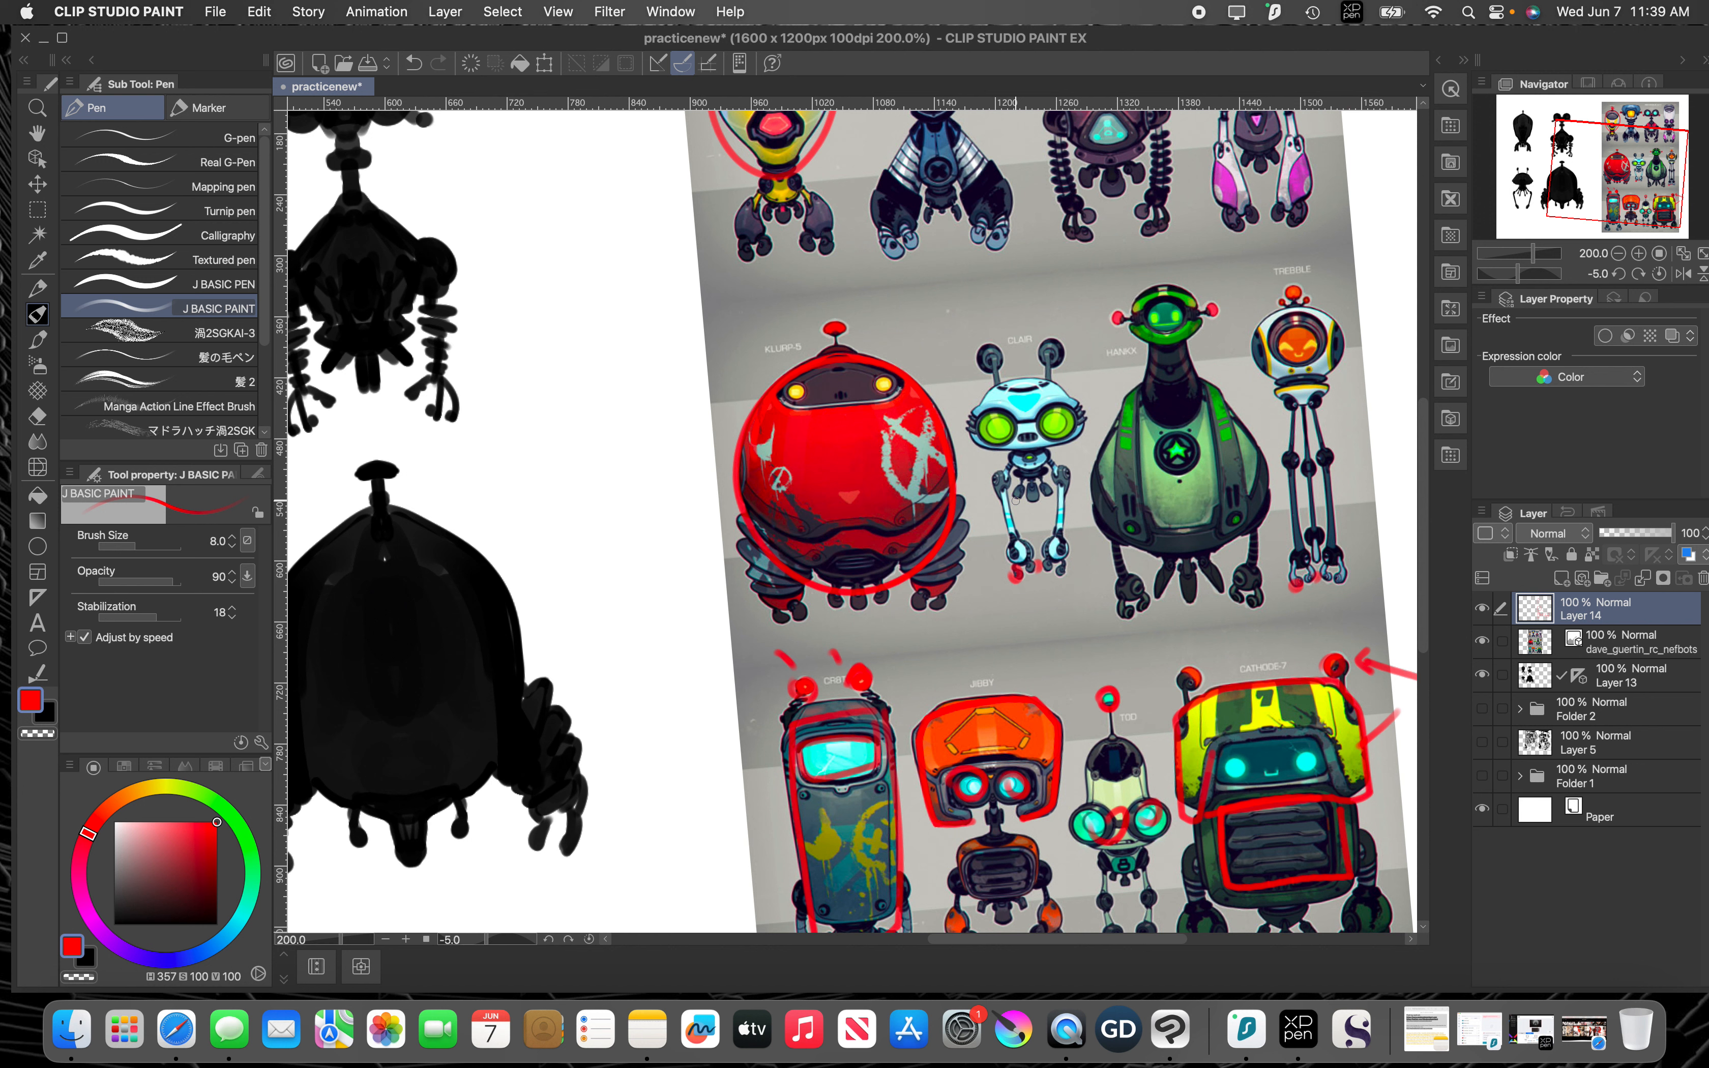
key("space")
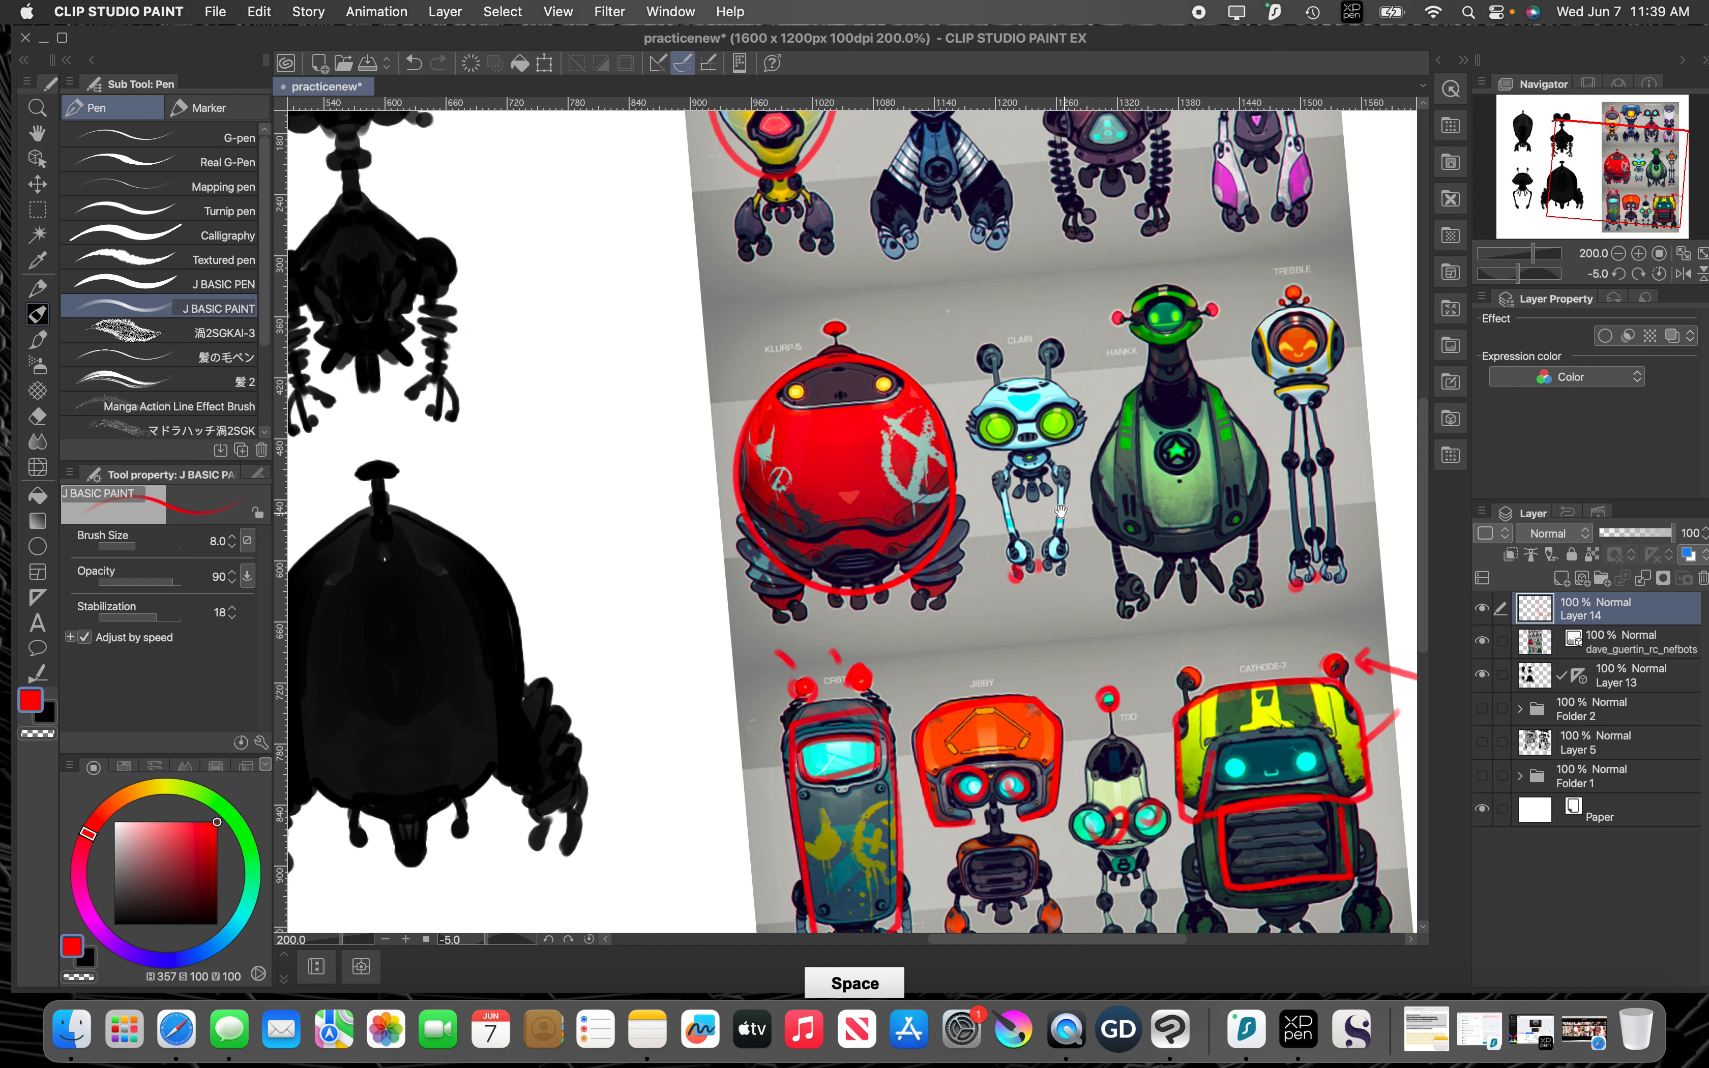
mouse_move(857, 406)
left_mouse_down()
mouse_move(929, 434)
mouse_move(982, 543)
mouse_move(921, 554)
mouse_move(967, 506)
mouse_move(1032, 527)
left_mouse_up()
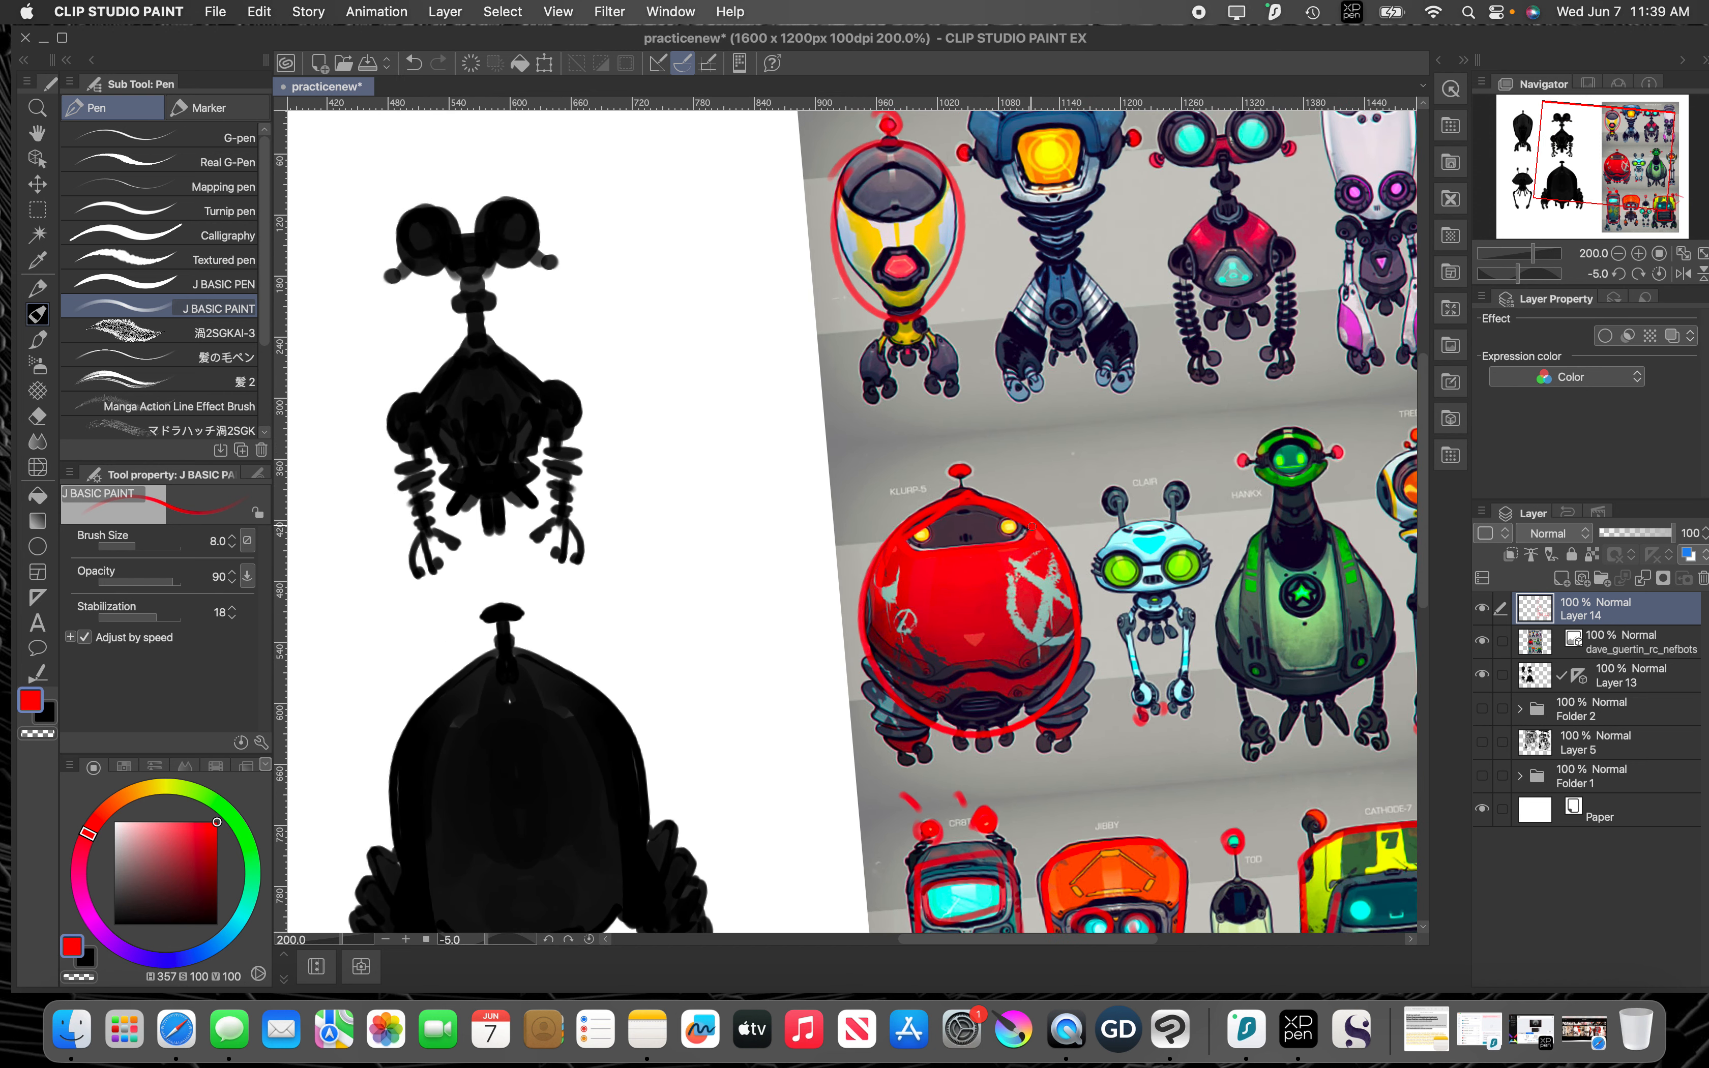
left_click(1482, 608)
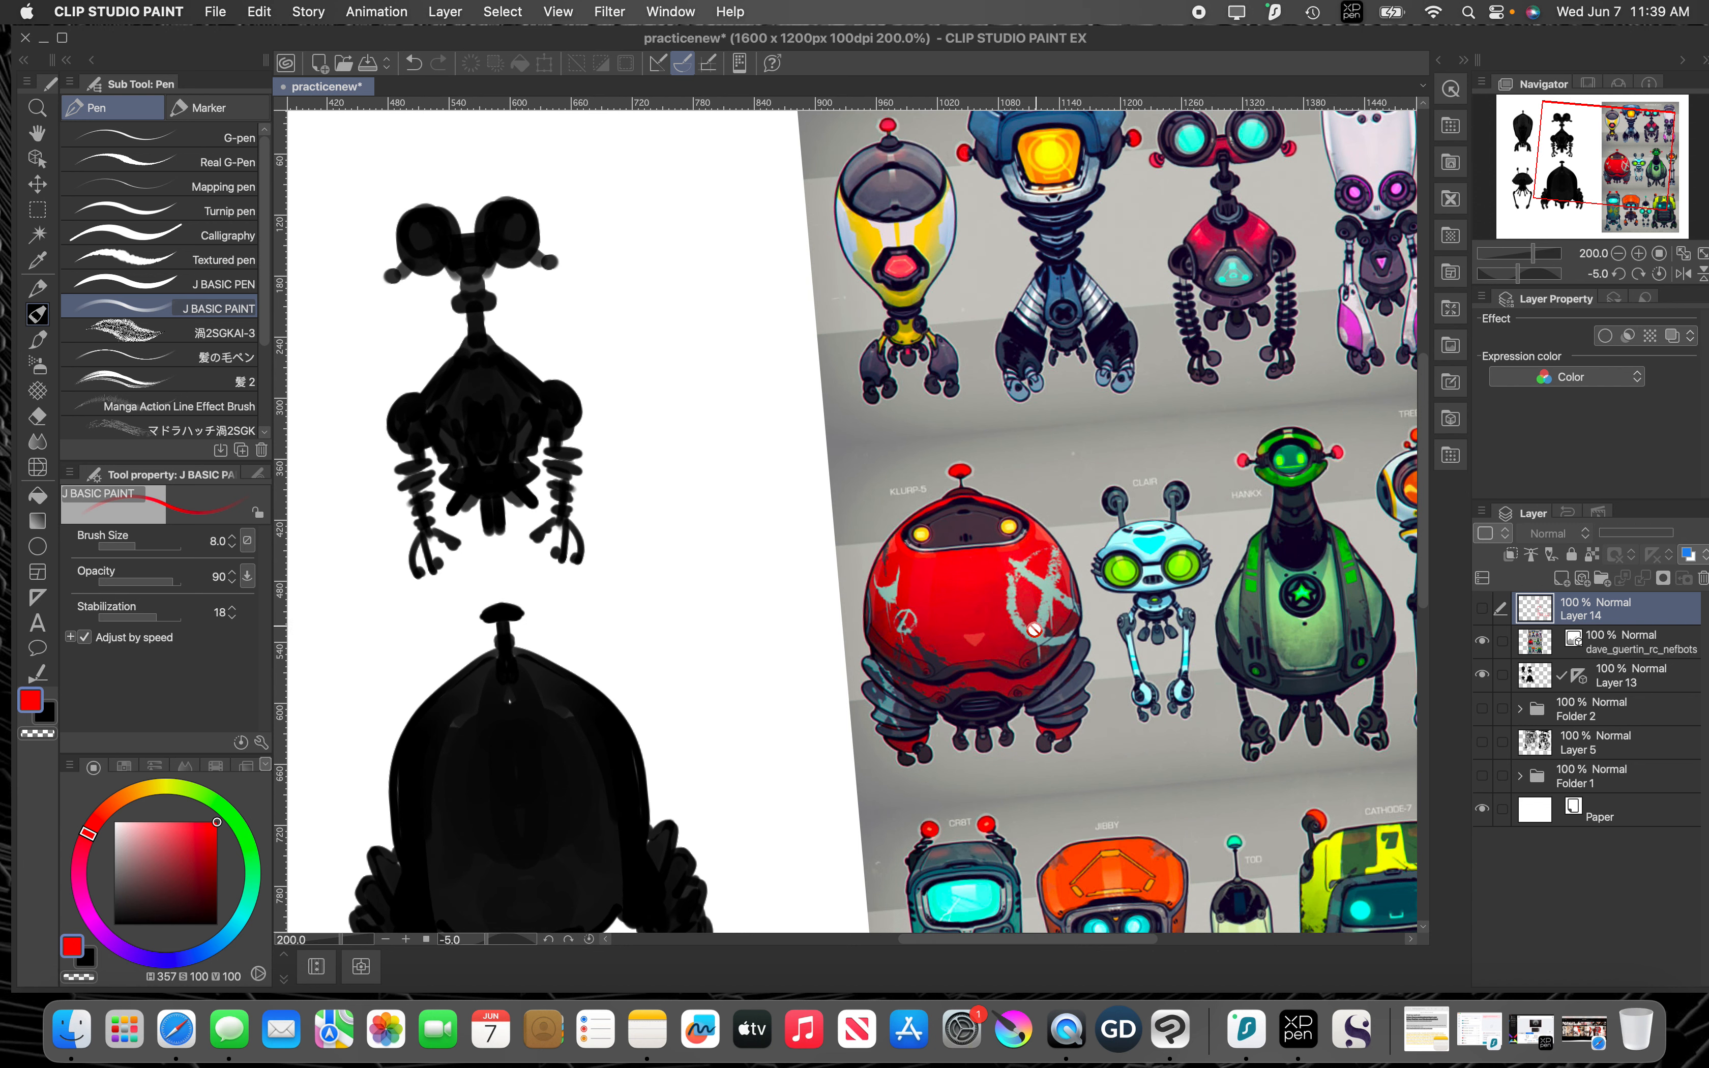
Step: Zoom the canvas out to 100% and reset the display to remove the canvas rotation
key("space")
left_click_drag(1018, 565, 1013, 632)
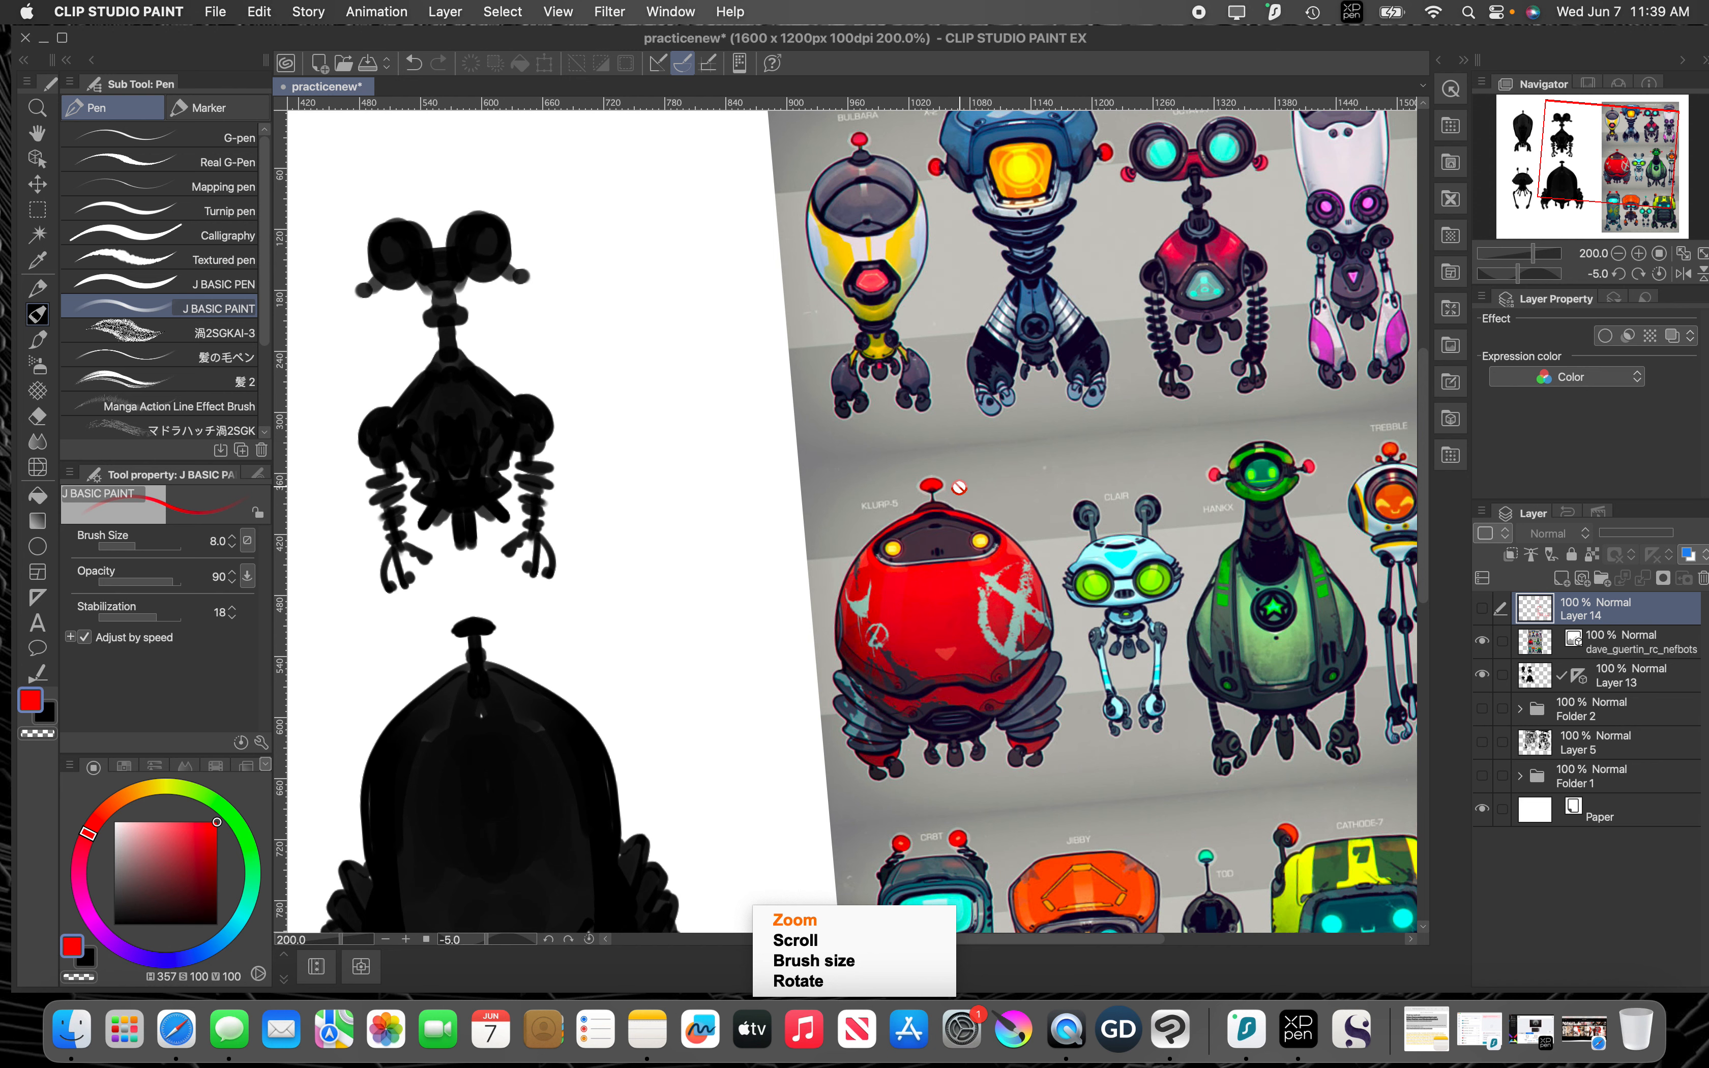
scroll(960, 498, "down", 2)
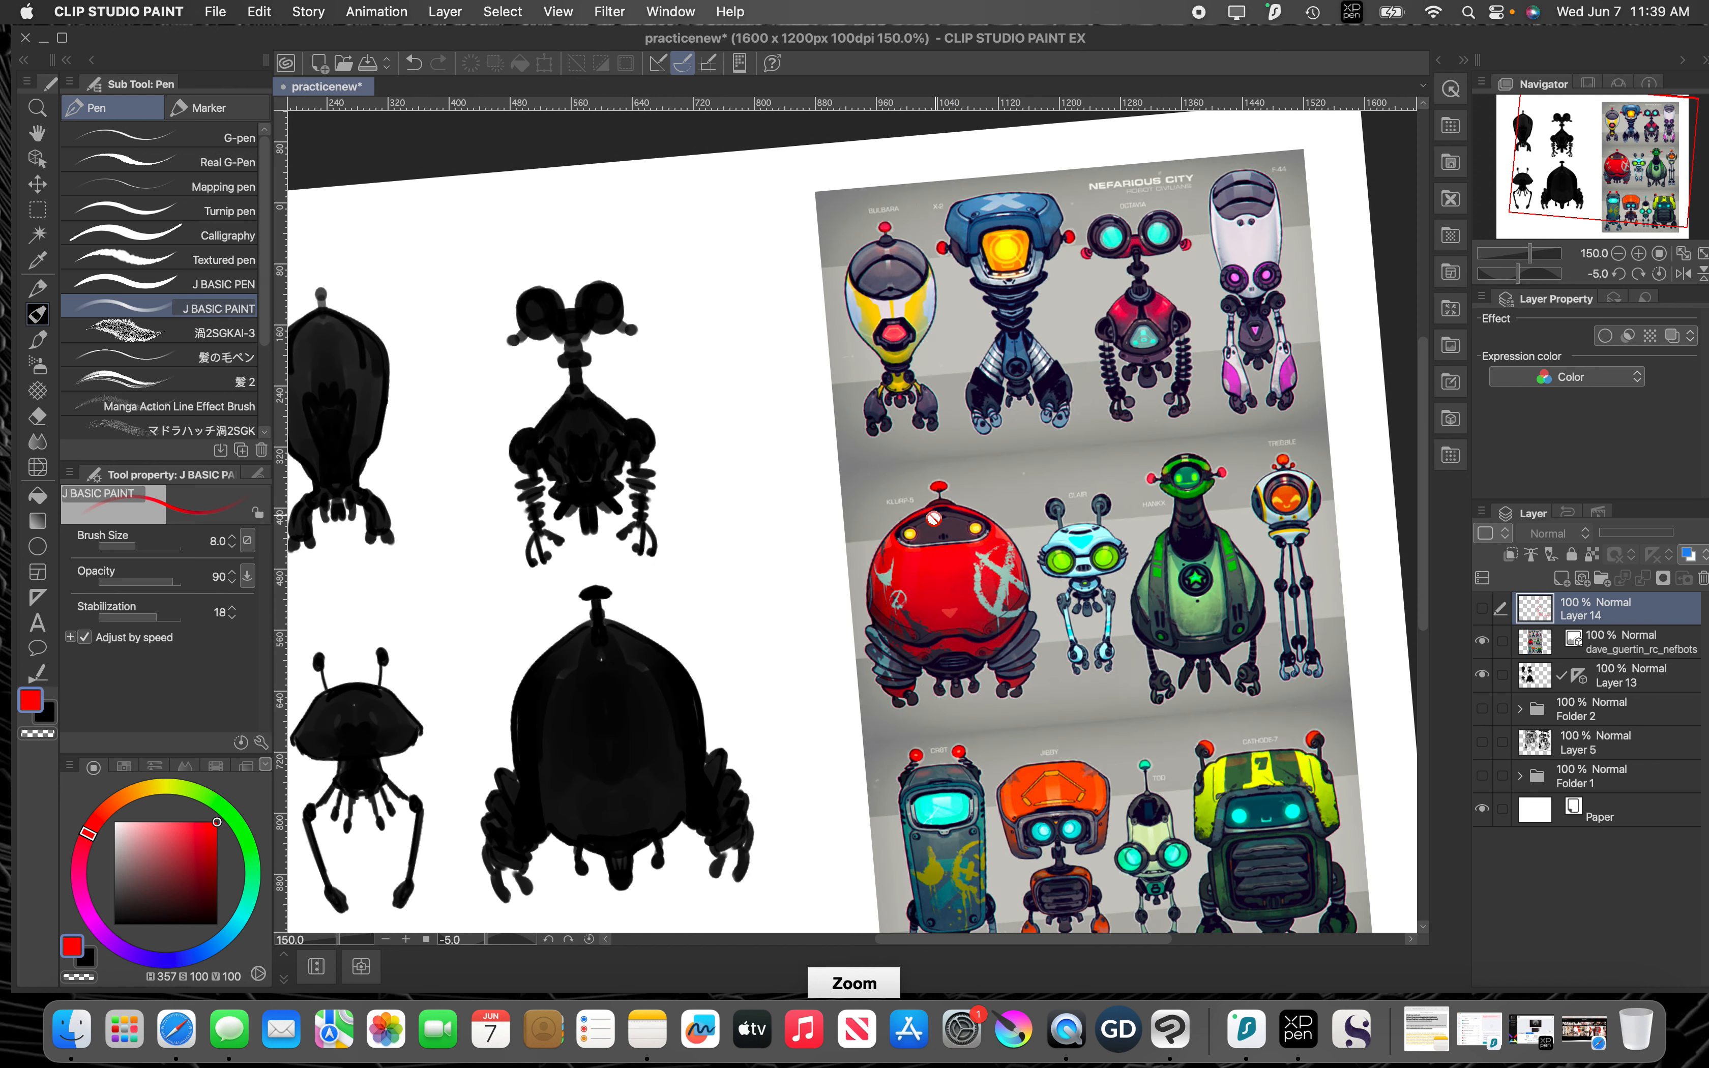
scroll(925, 519, "down", 1)
key("space")
left_click_drag(777, 512, 813, 440)
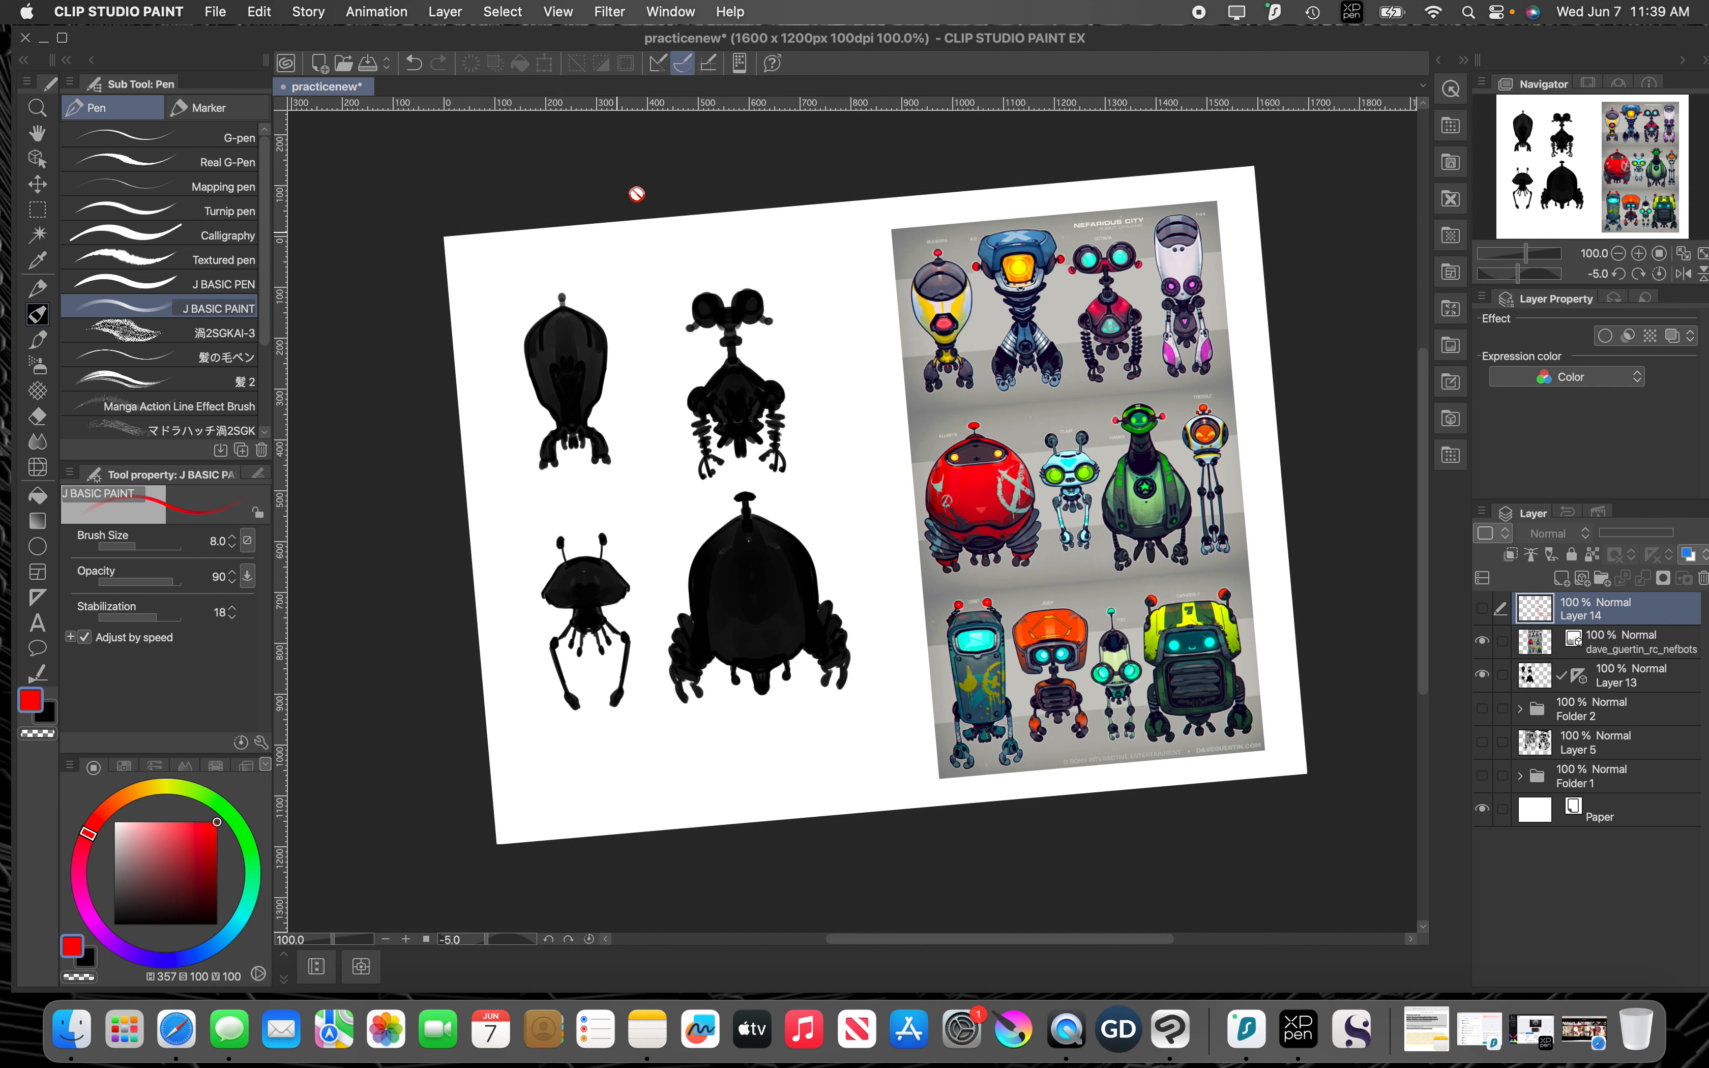
left_click(666, 26)
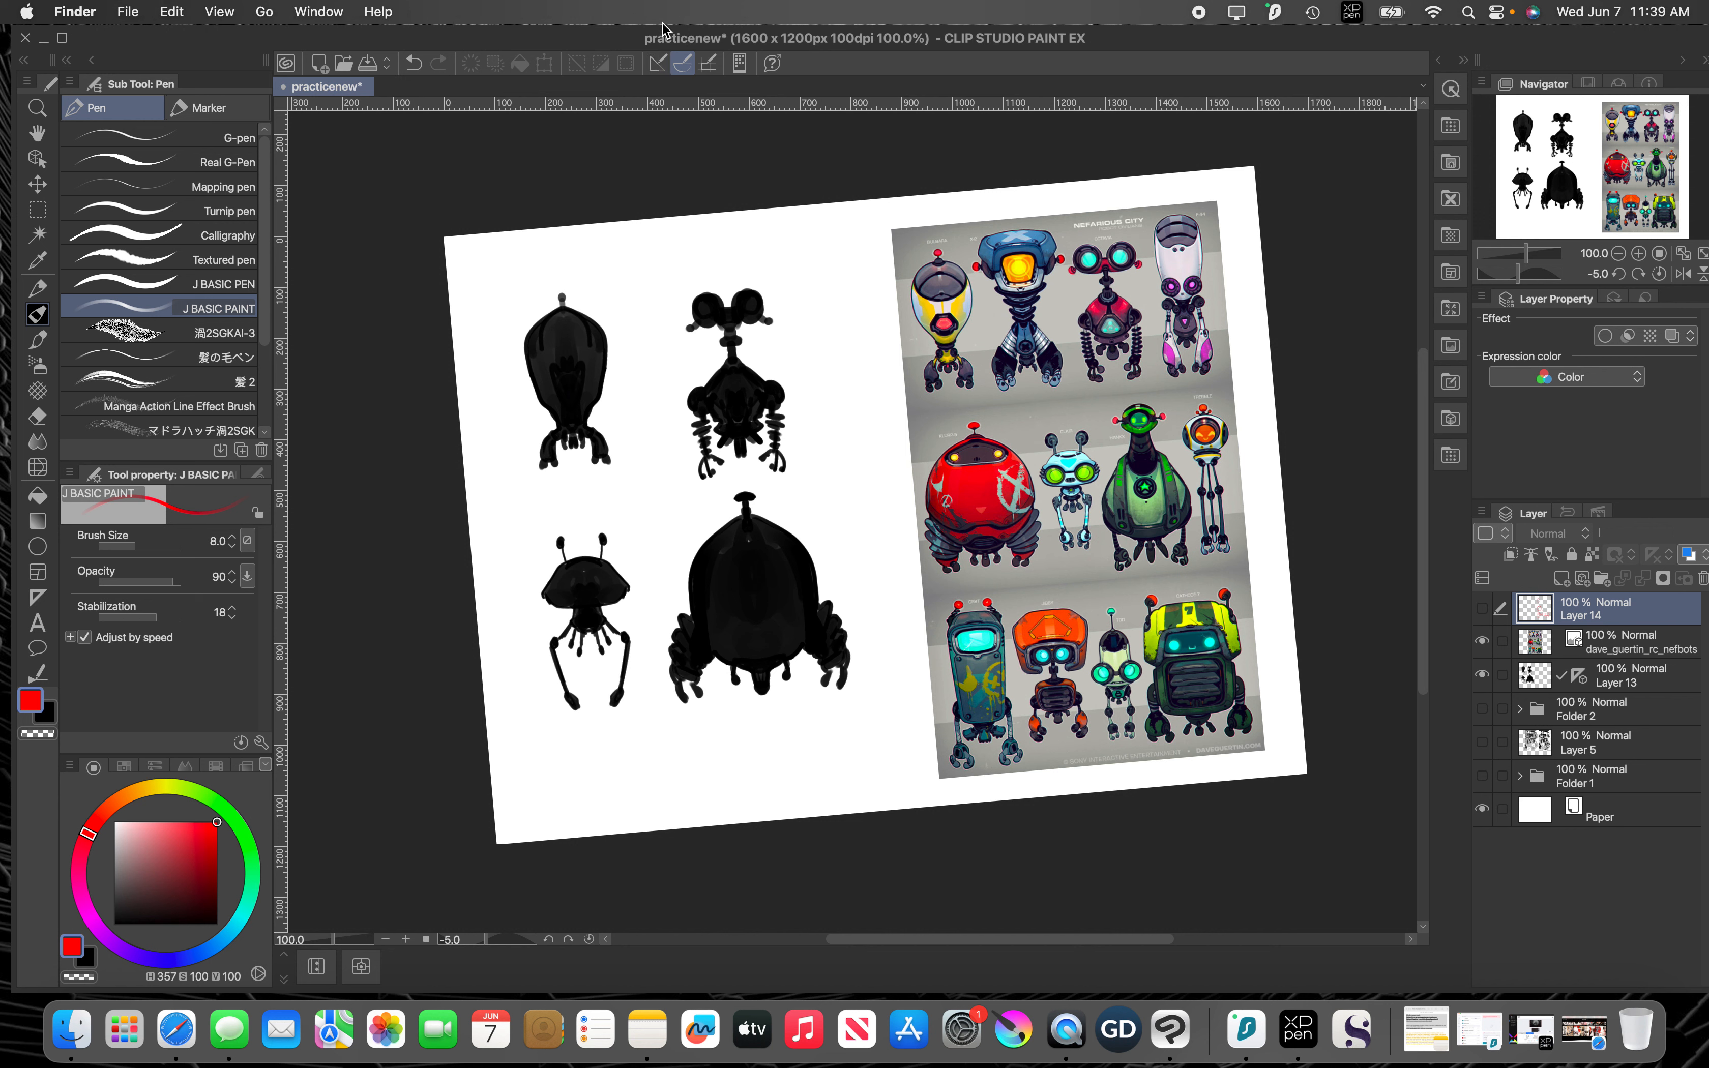
left_click(504, 38)
left_click(595, 12)
mouse_move(563, 19)
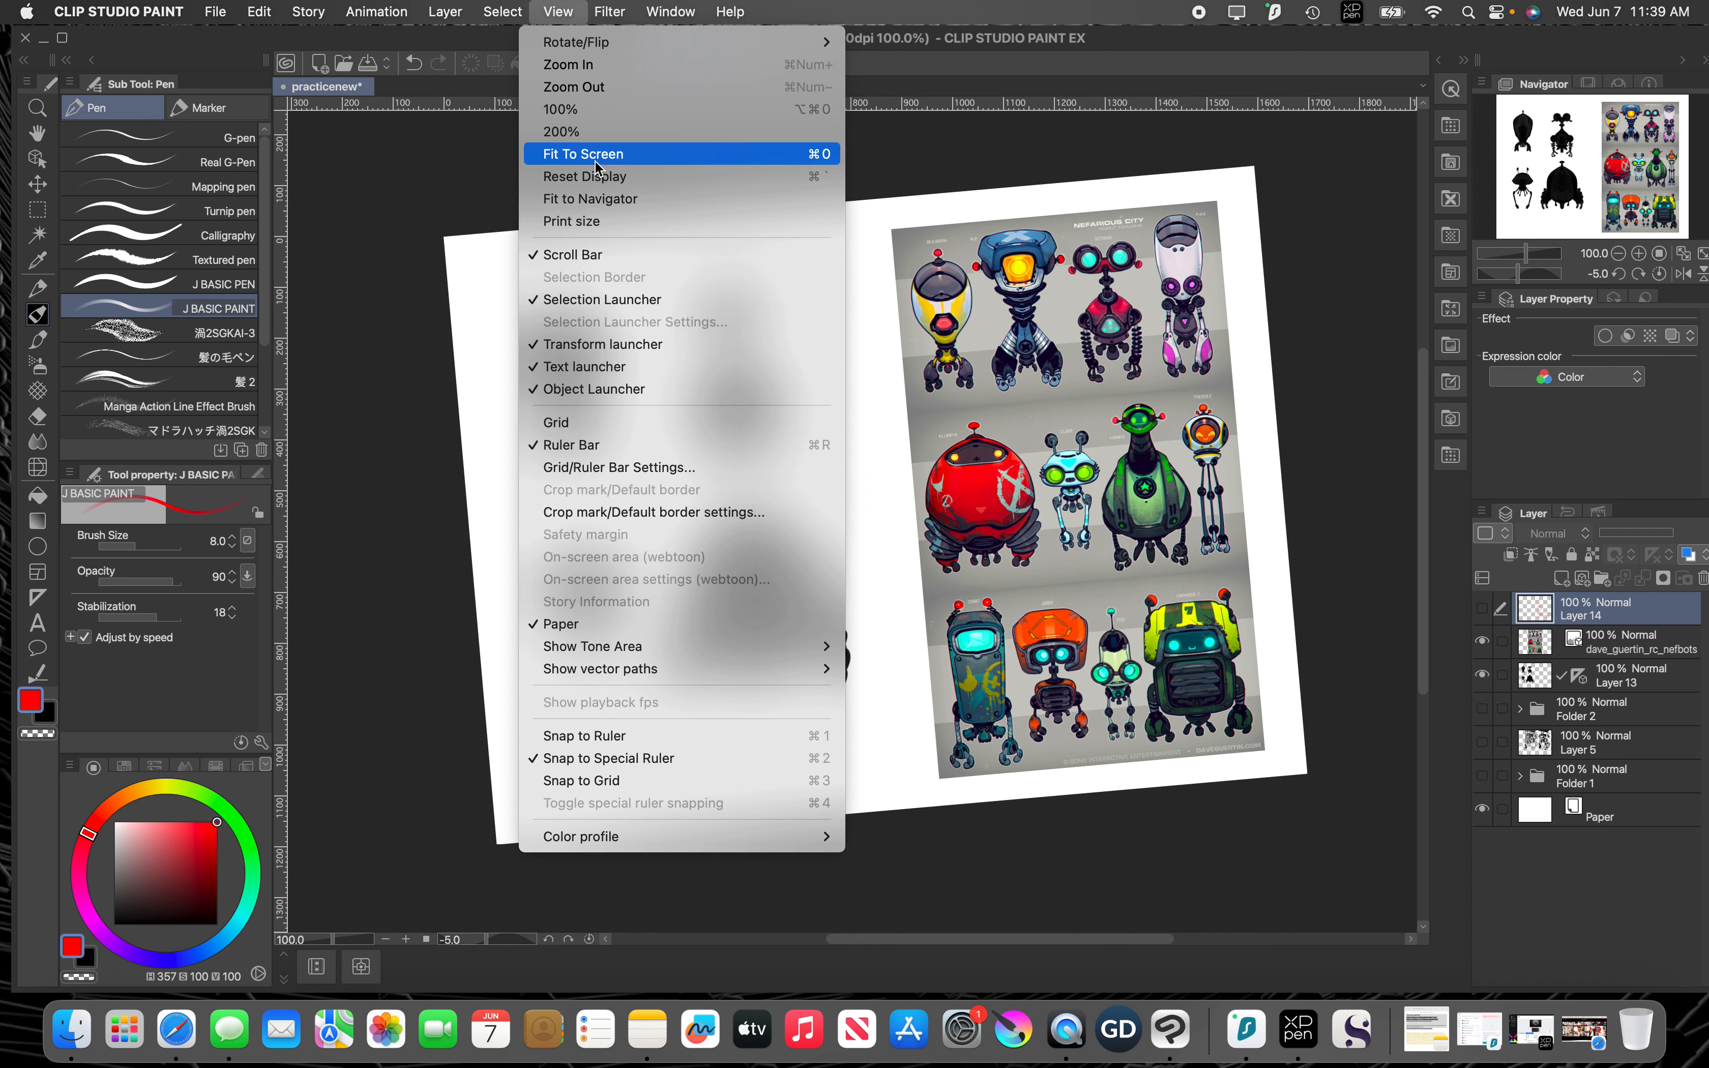
left_click(599, 182)
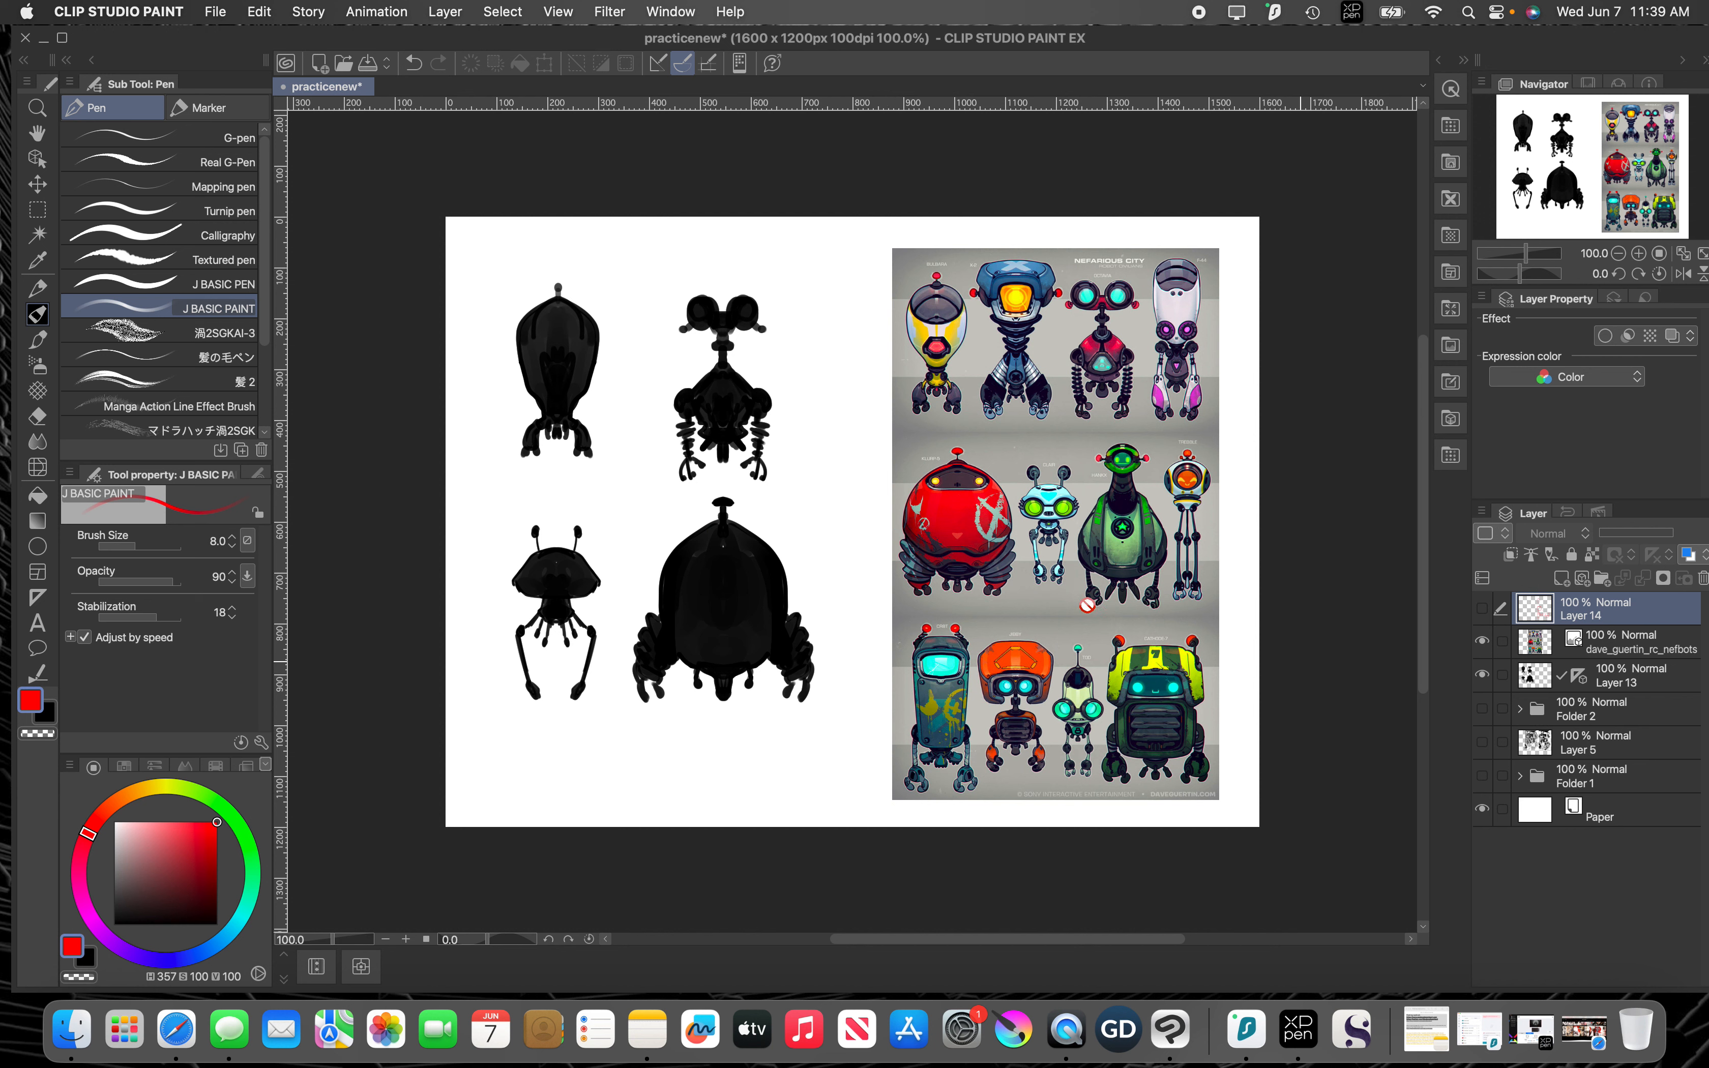
Step: Toggle the silhouette layer's visibility off and on, and set the J BASIC PAINT pen color to near-black with saturation 14 and value 7
left_click(1482, 674)
left_click(1483, 674)
left_click(38, 323)
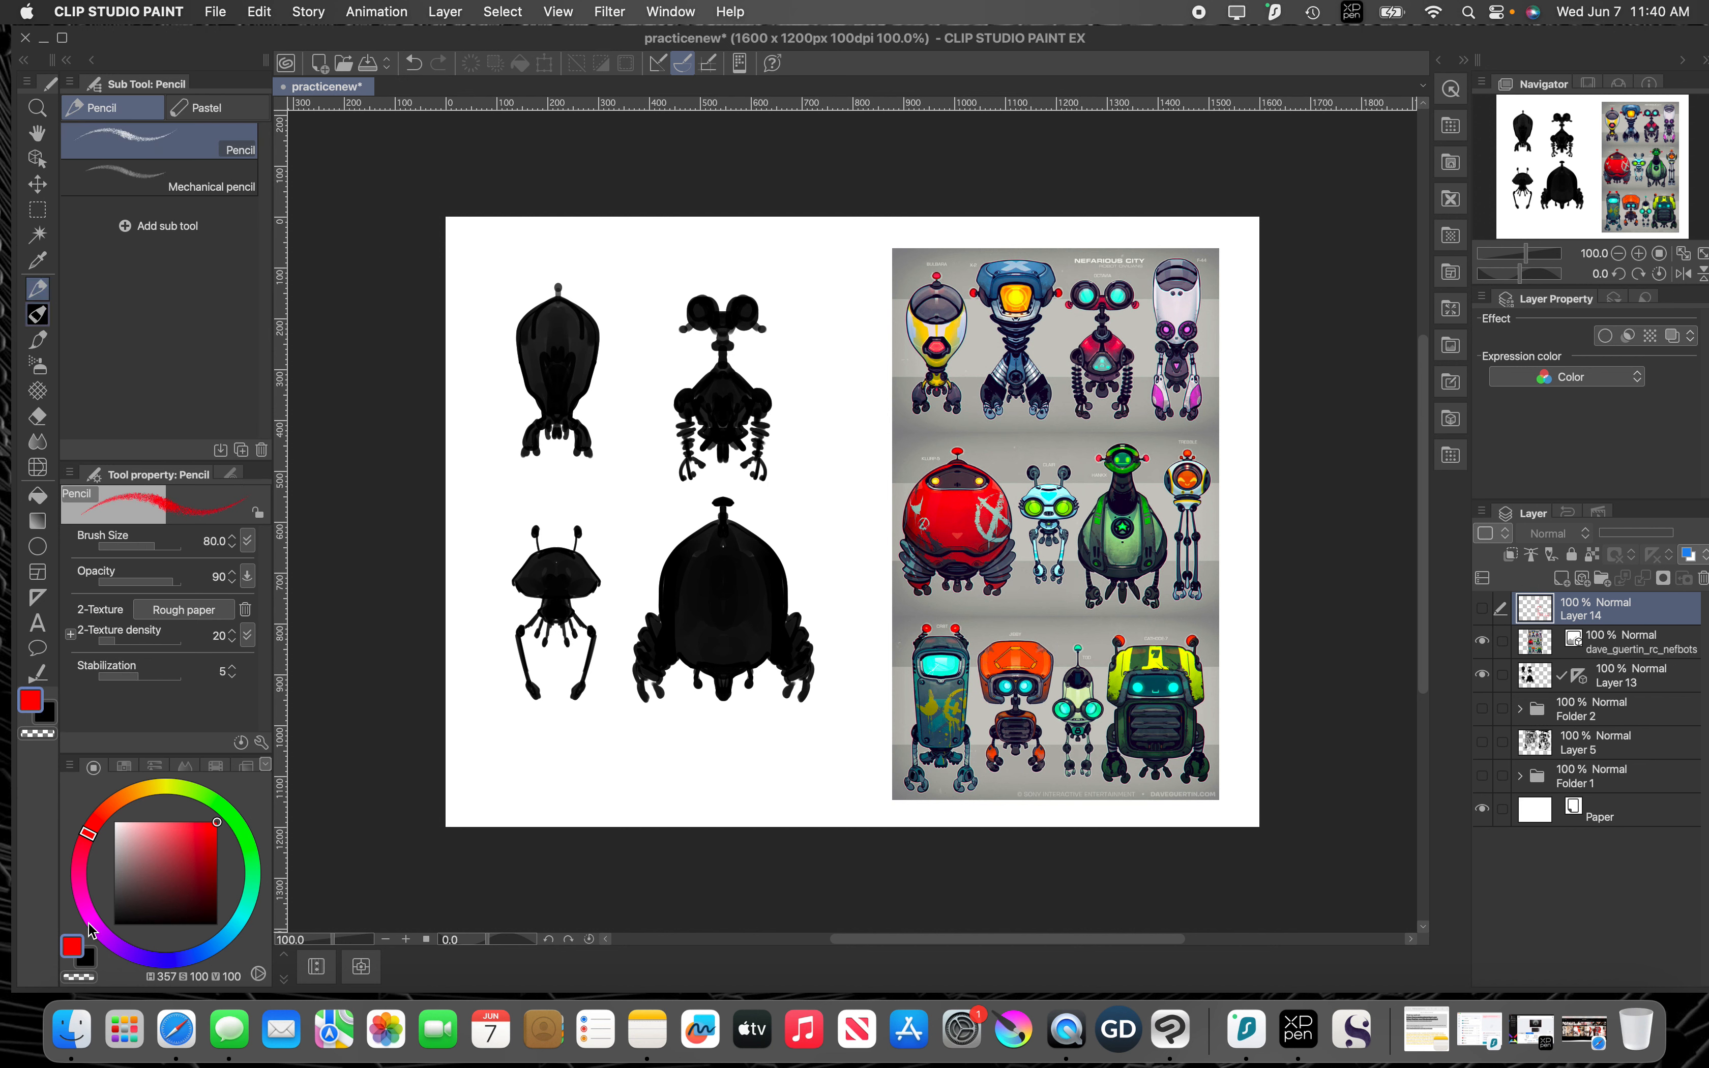
key("p")
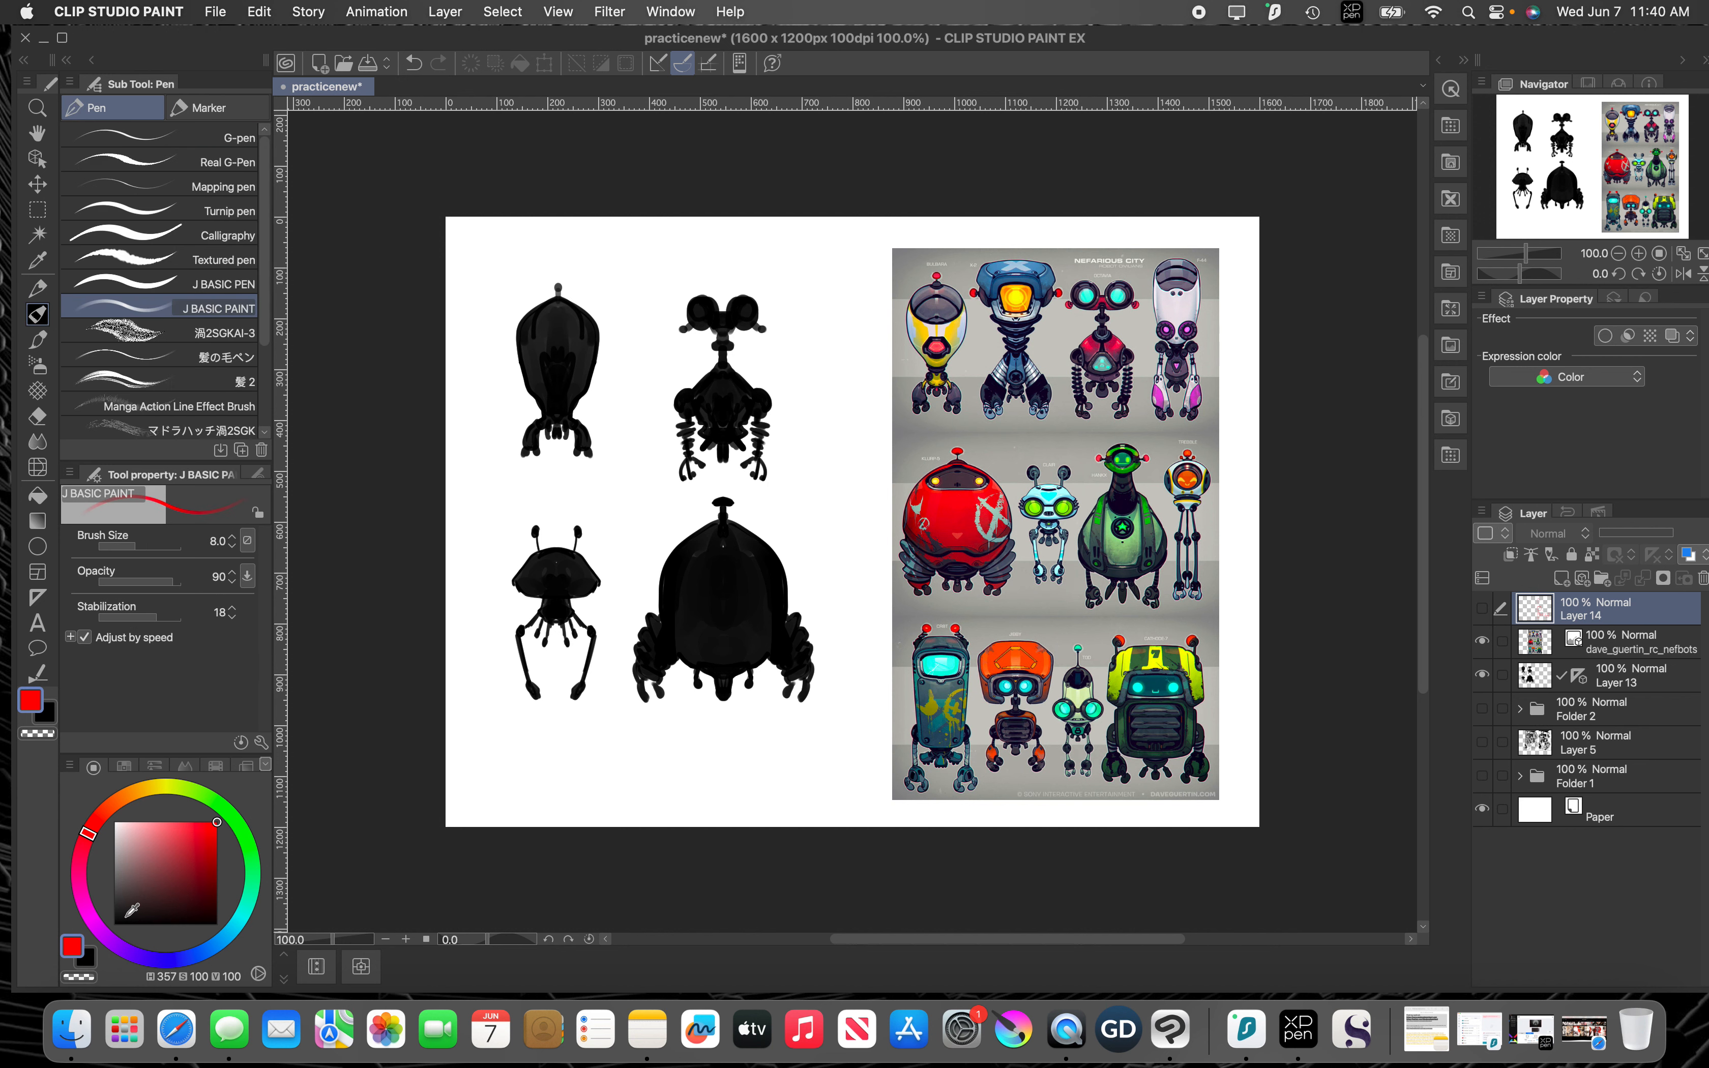
left_click(128, 917)
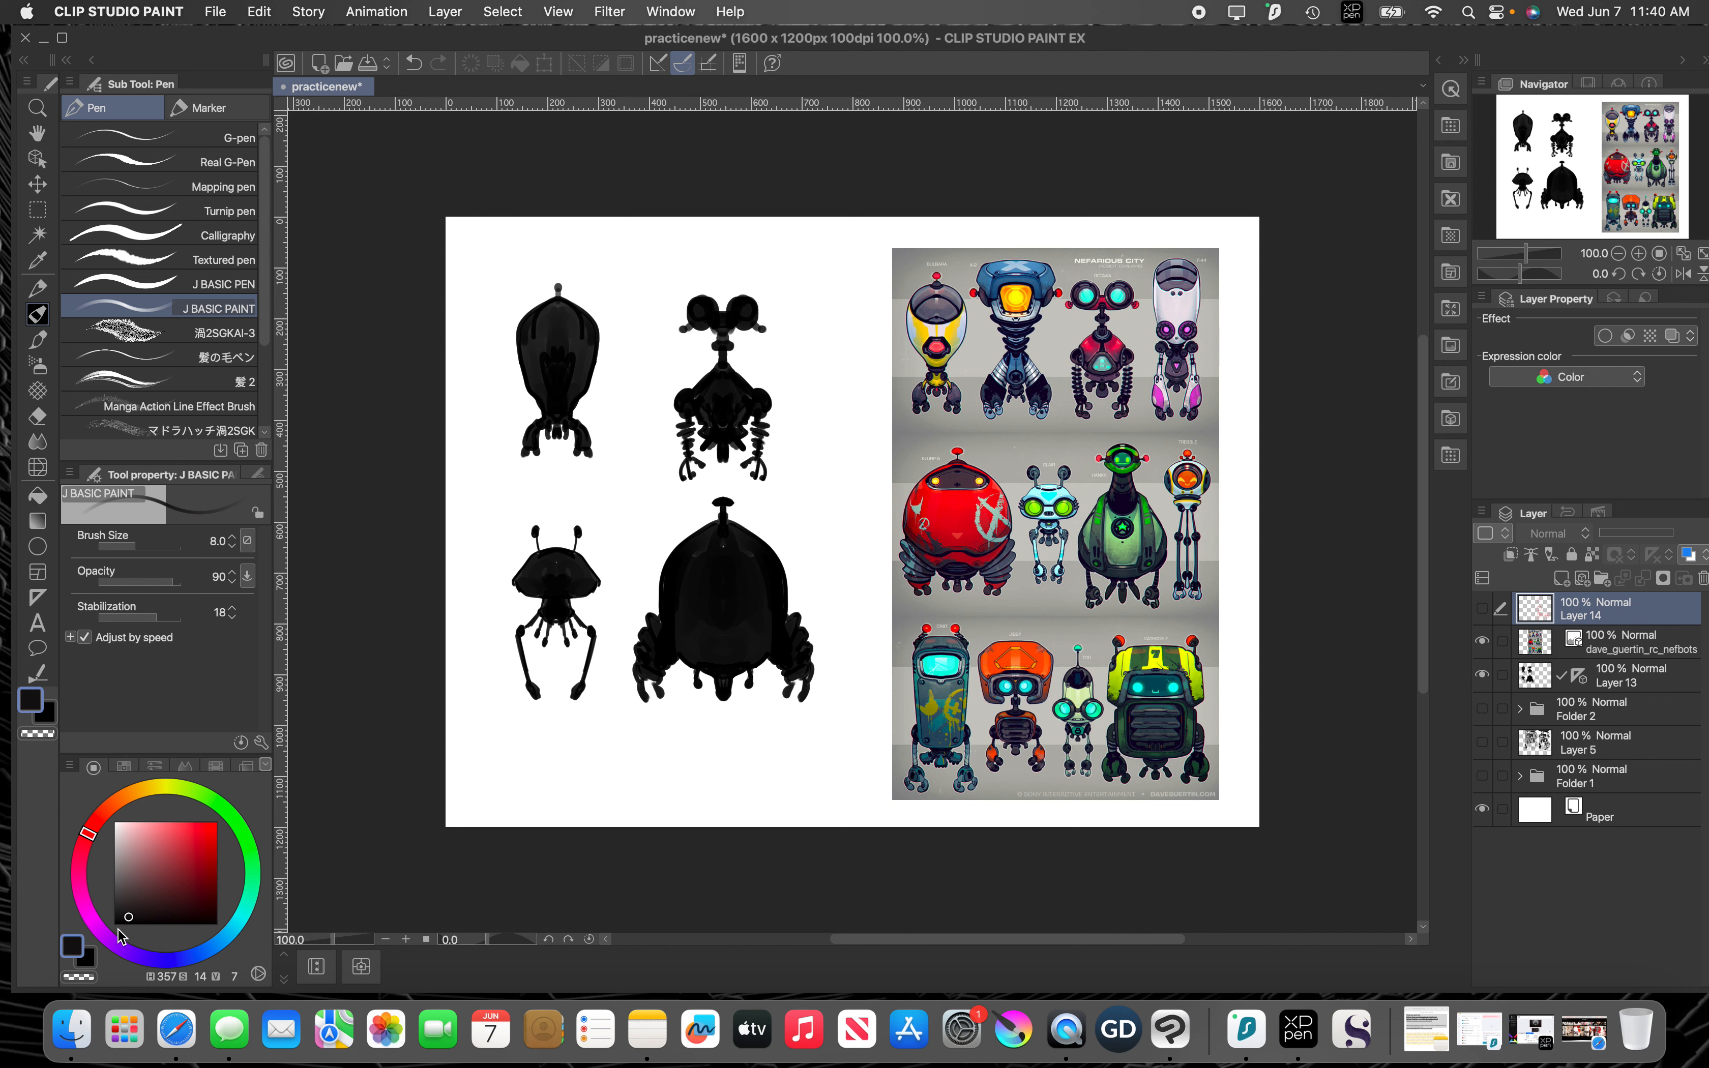
Step: Set the pen color to pure black and hide Layer 13 with the existing robot silhouettes
left_click(126, 919)
left_click(115, 924)
left_click(1482, 676)
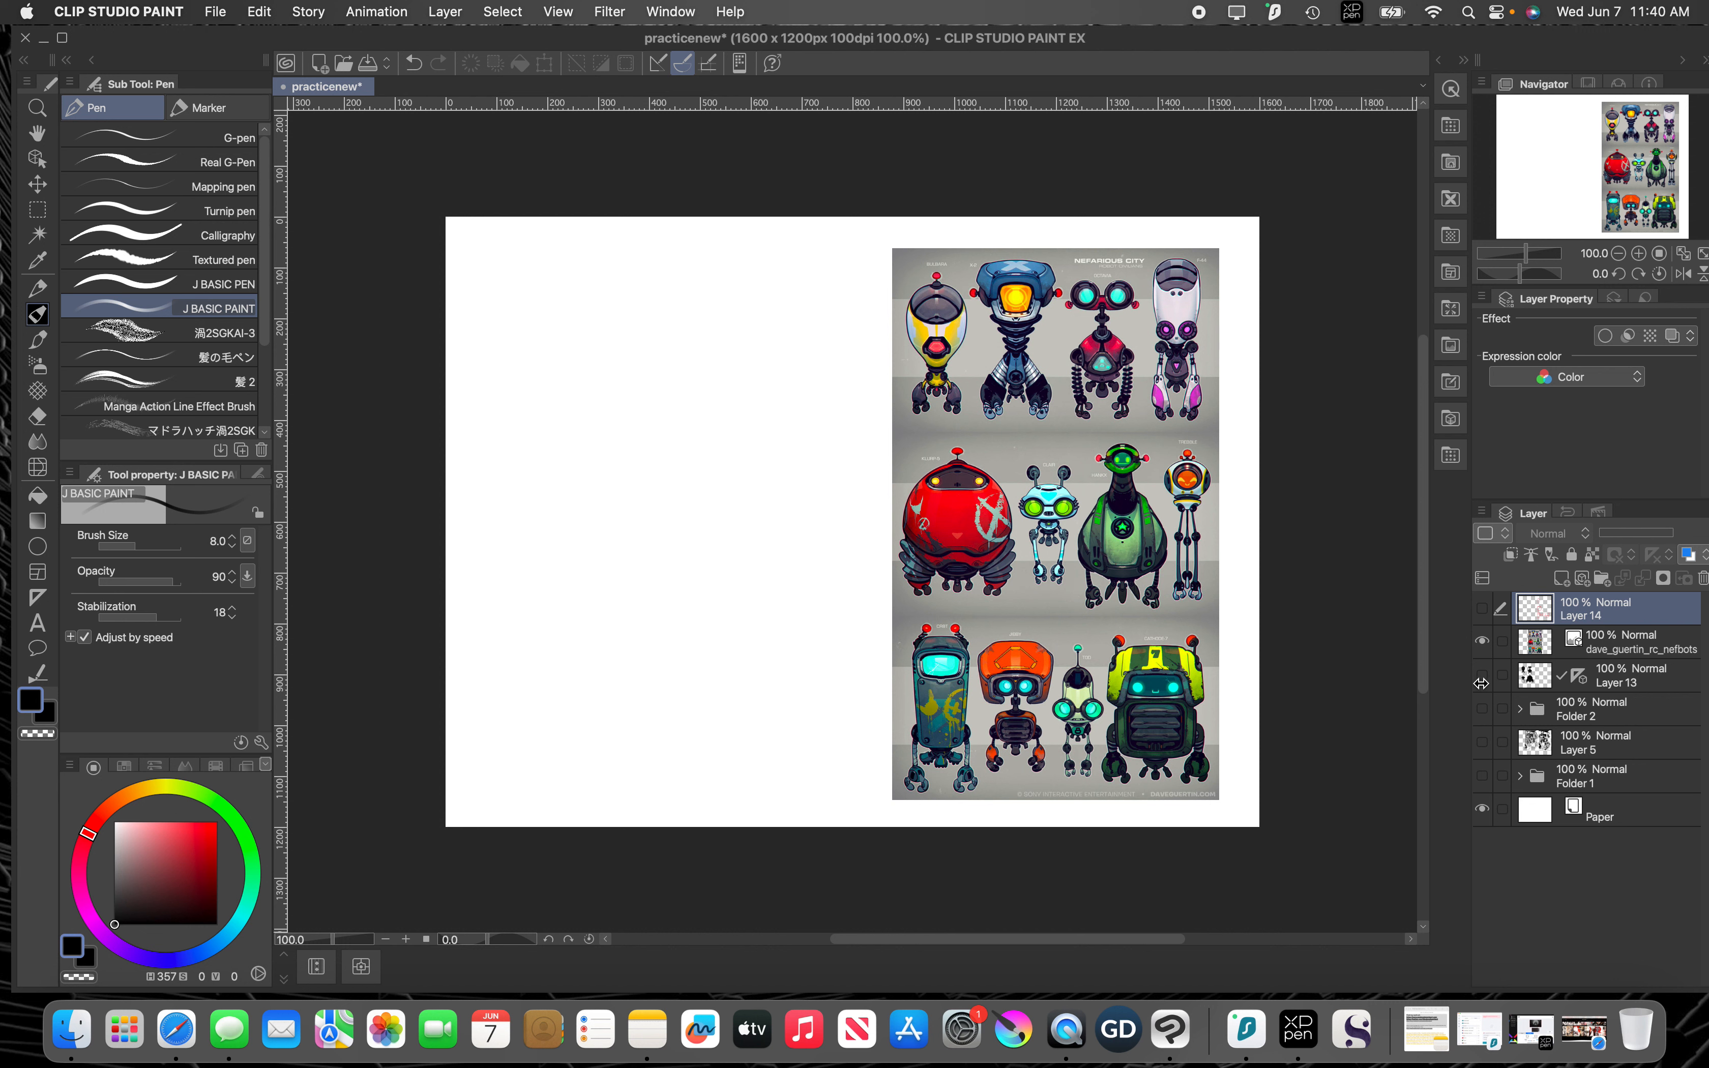
Step: Add a new layer above Layer 14 and place a vertical 2-line symmetrical ruler through the blank area beside the reference robots
left_click(1564, 581)
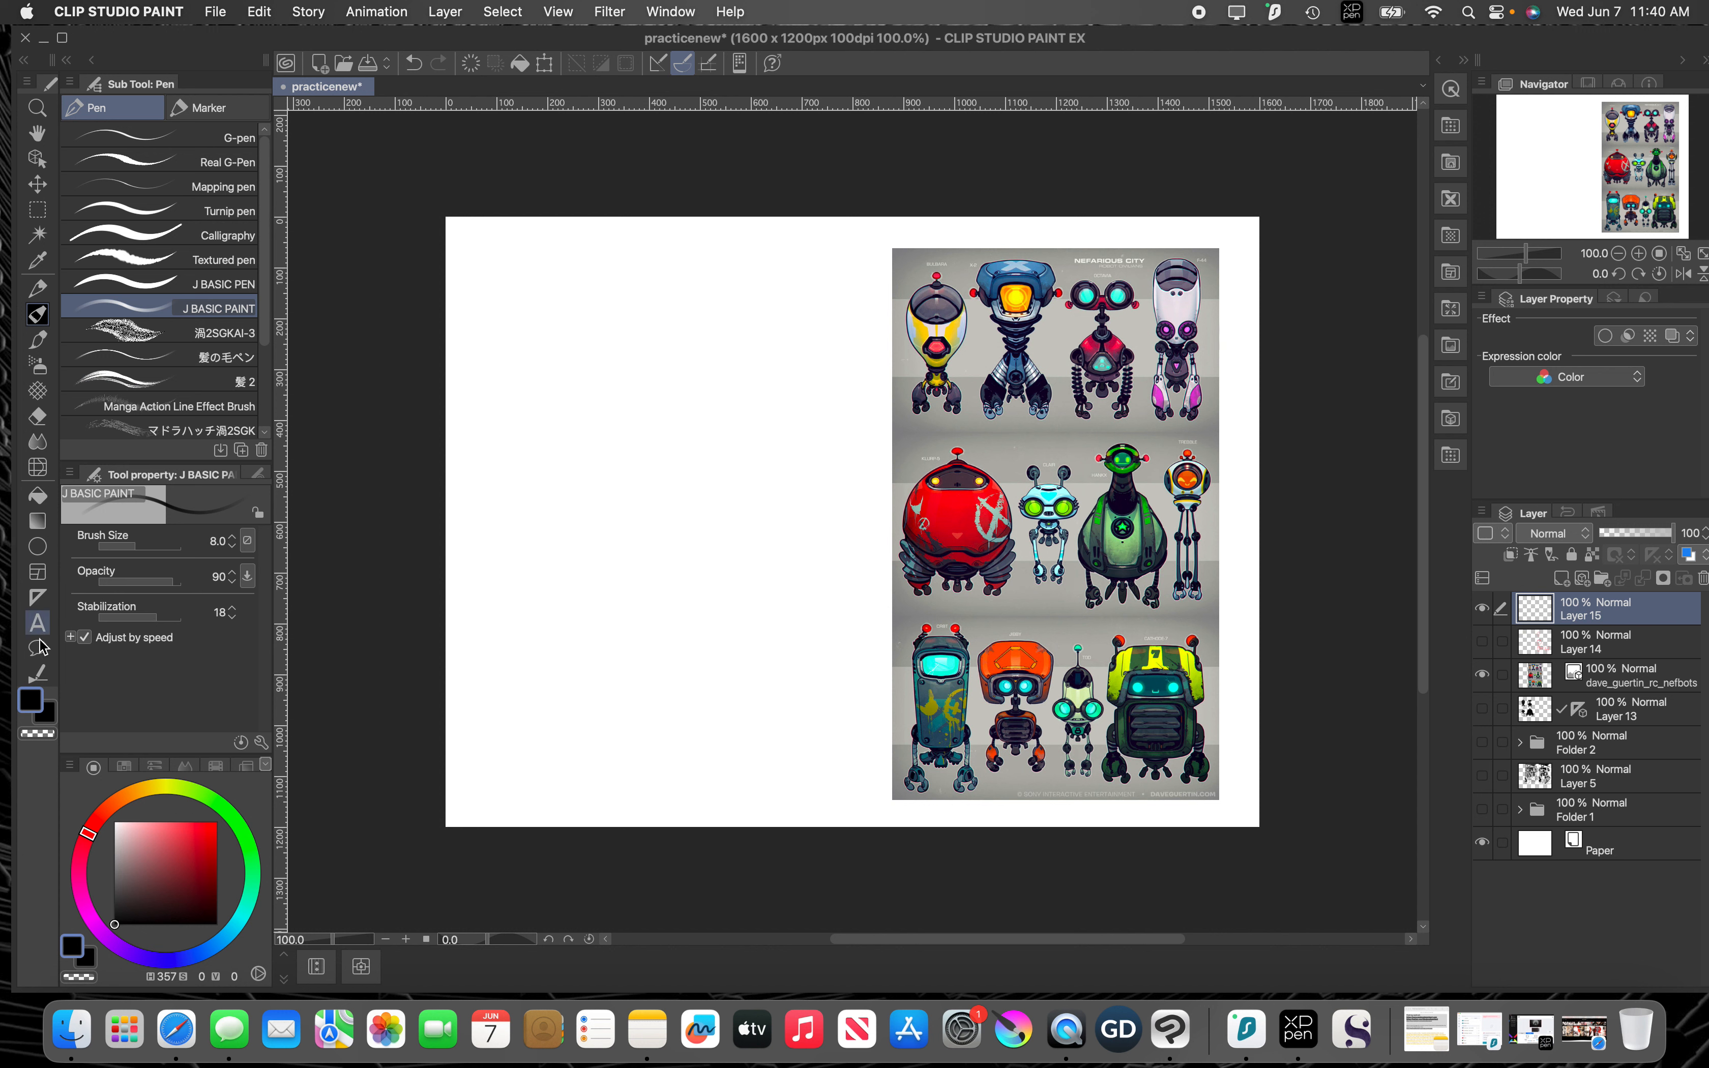
left_click(38, 598)
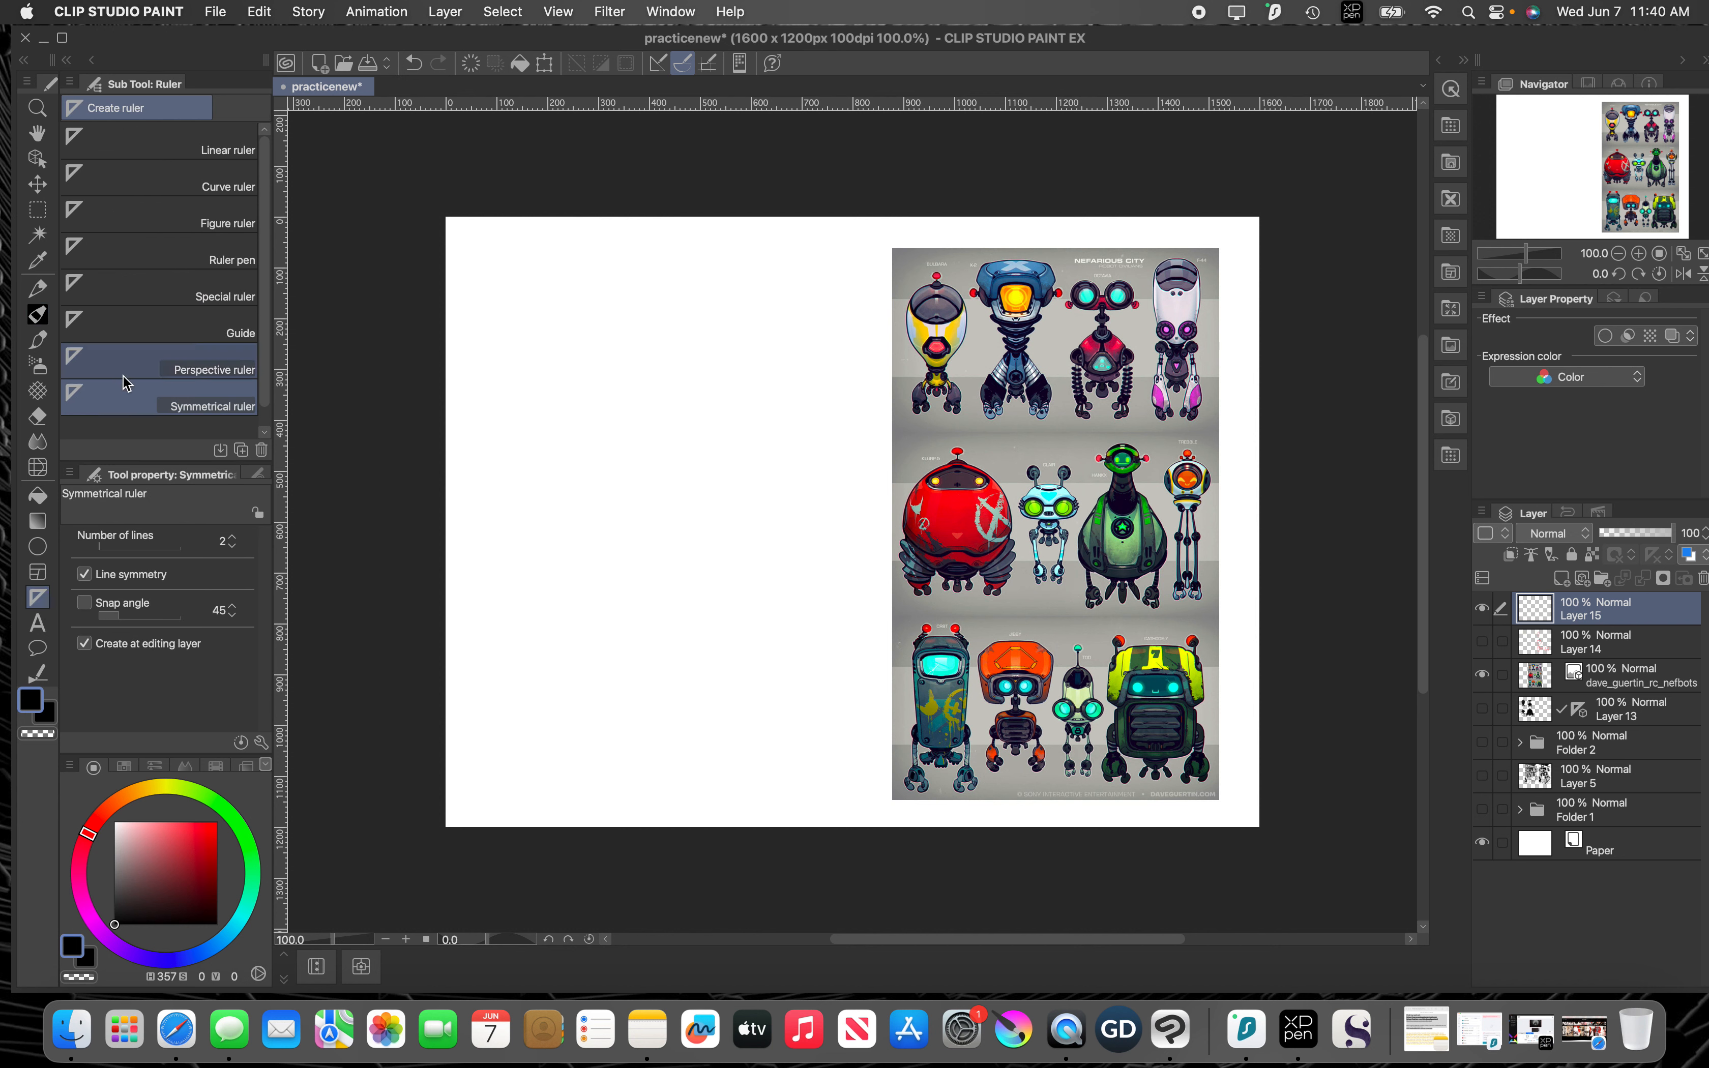
left_click_drag(563, 210, 560, 896)
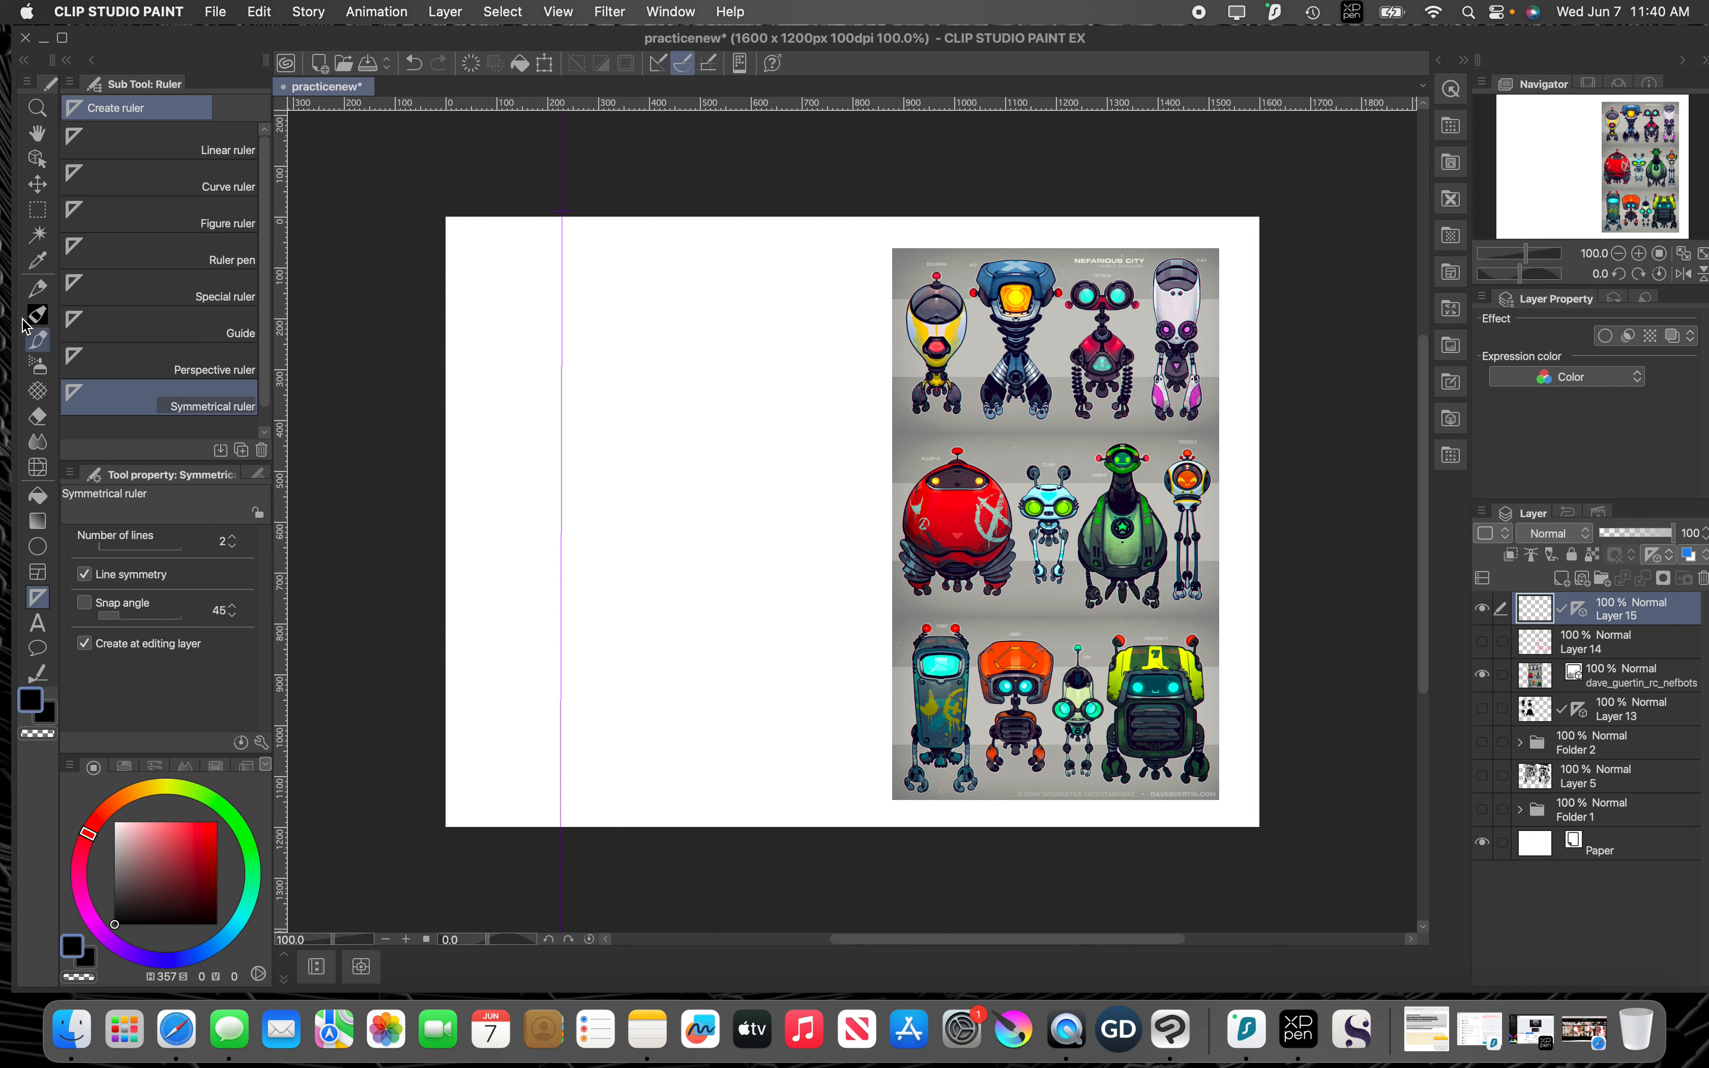
Step: Outline a mirrored robot with the J BASIC PAINT pen: a tall tapering head, rounded shoulders, small torso, and long arms with claw hands
key("p")
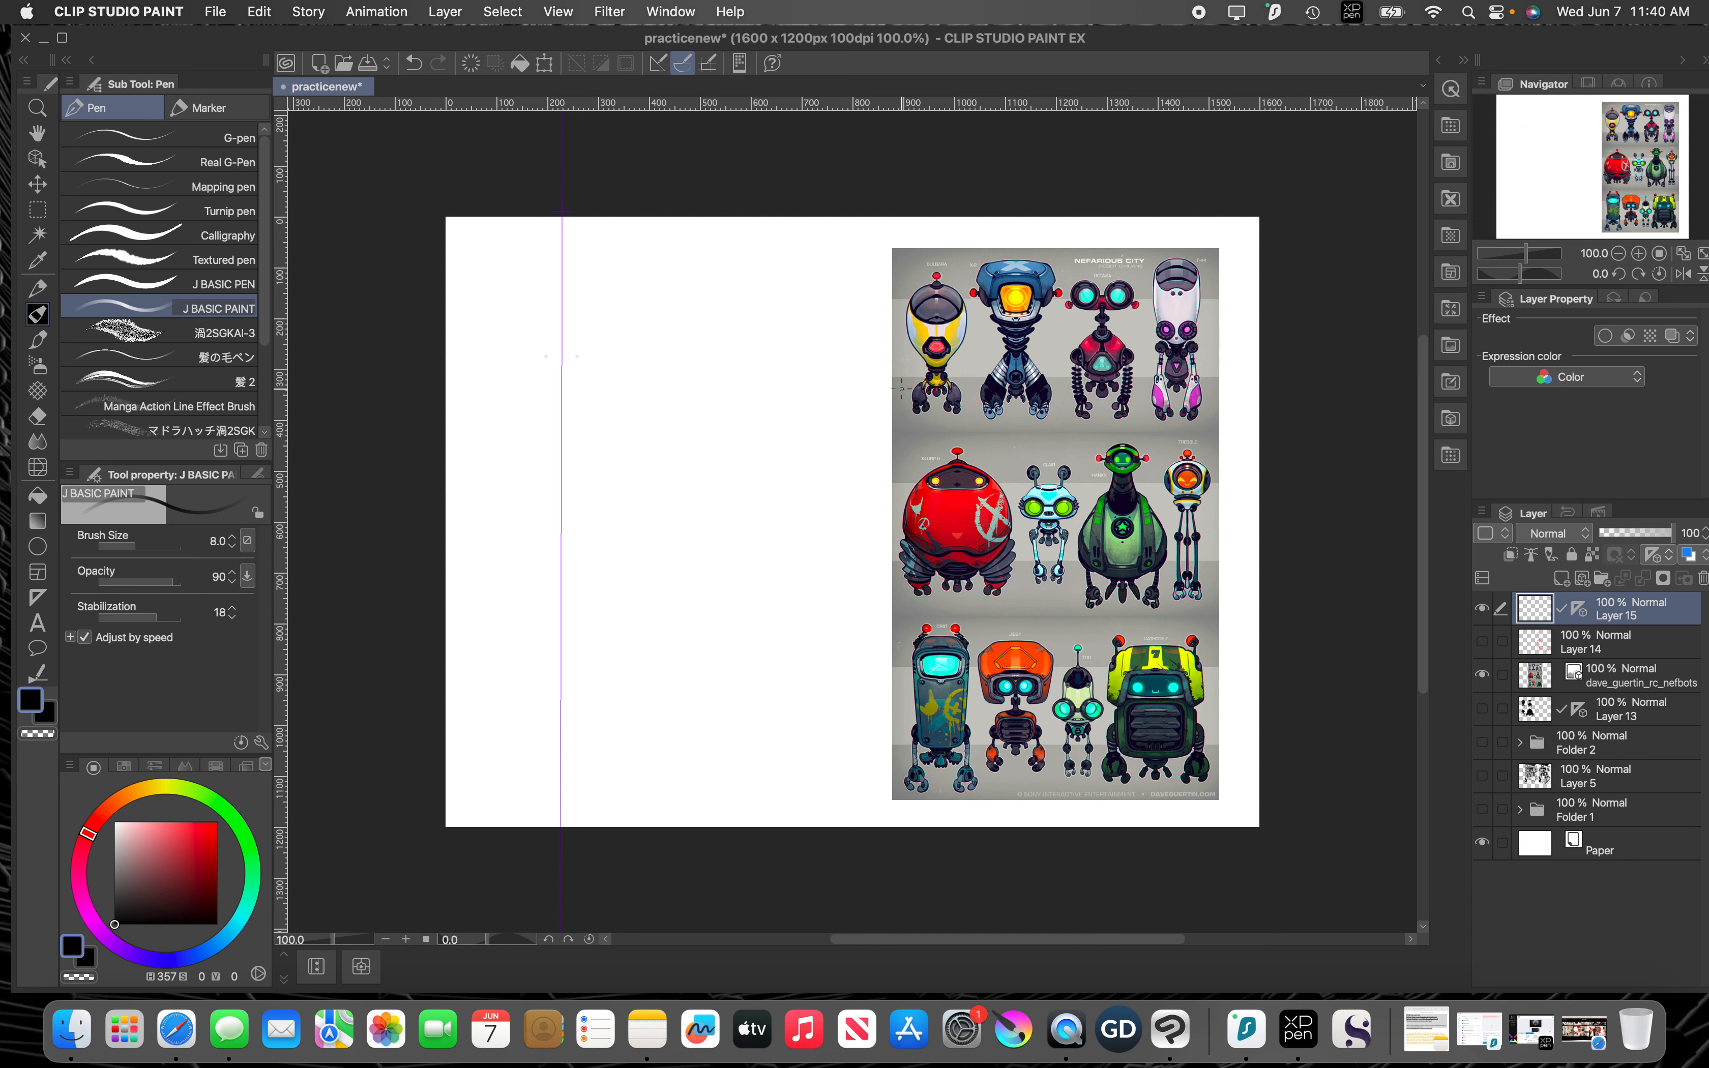
left_click_drag(667, 431, 671, 466)
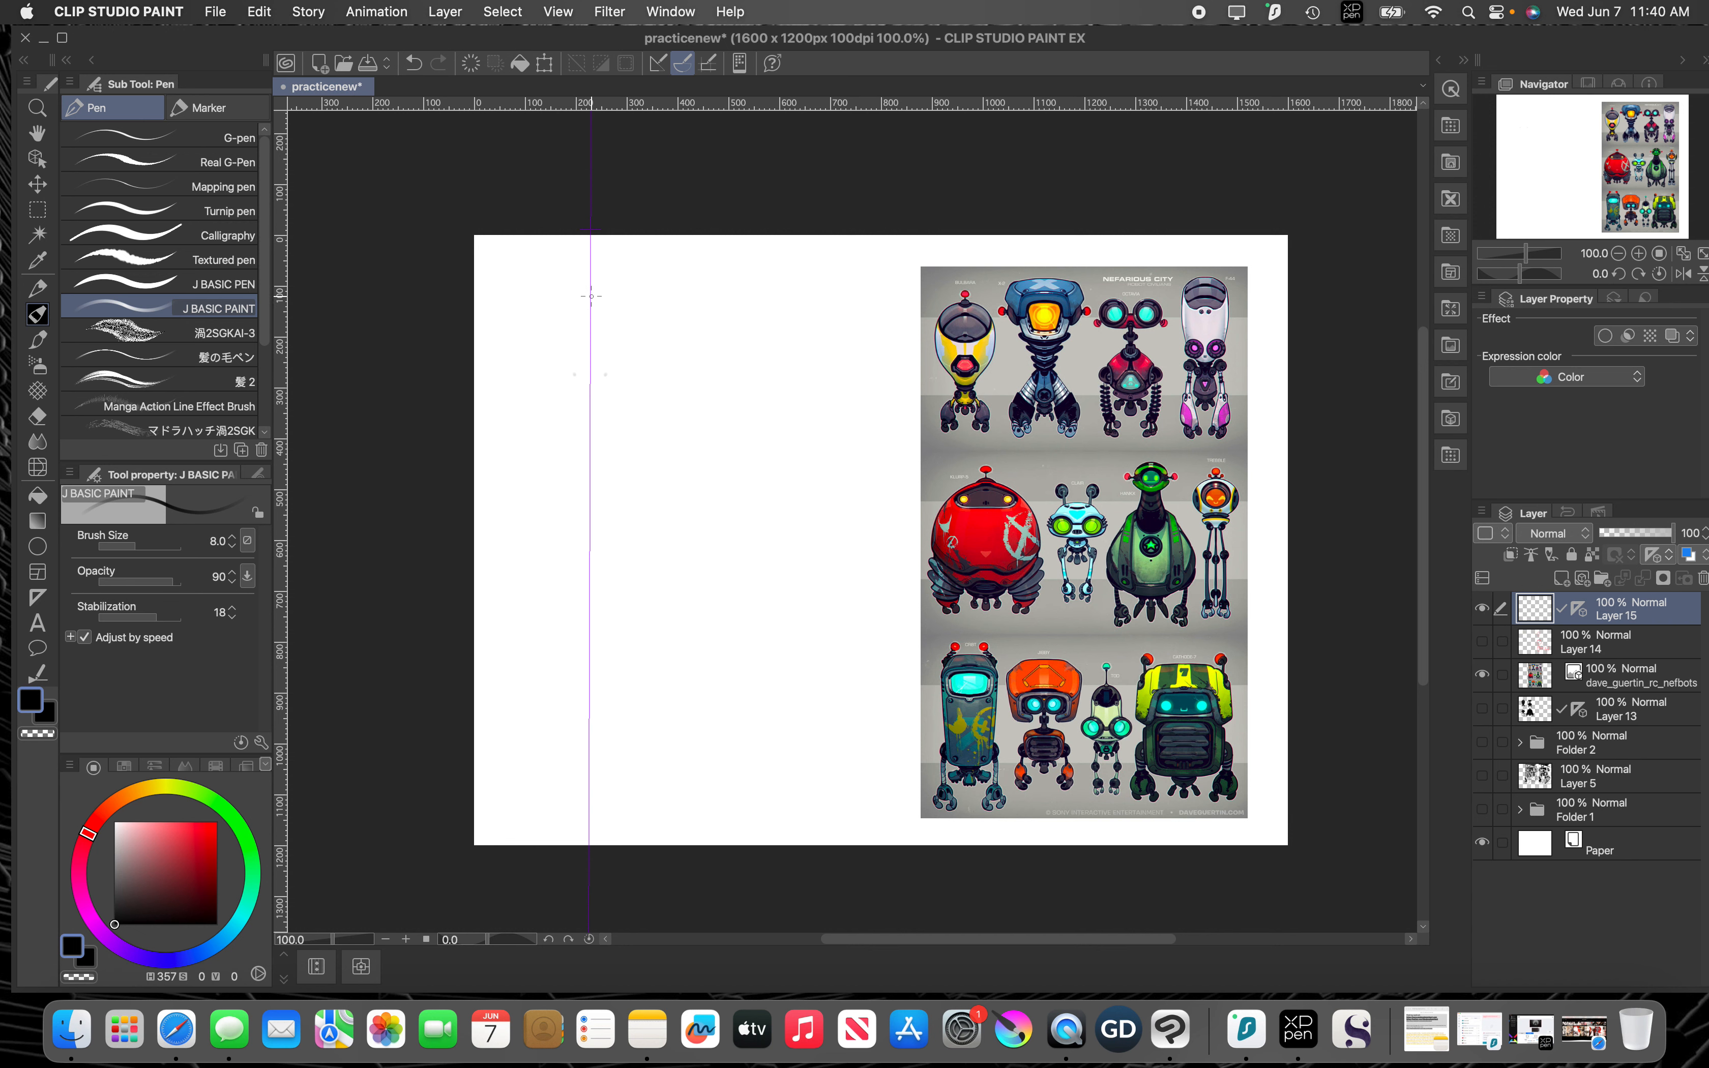
left_click_drag(605, 297, 582, 303)
mouse_move(598, 296)
left_mouse_down()
mouse_move(617, 312)
mouse_move(564, 313)
mouse_move(571, 400)
mouse_move(555, 324)
mouse_move(580, 302)
left_mouse_up()
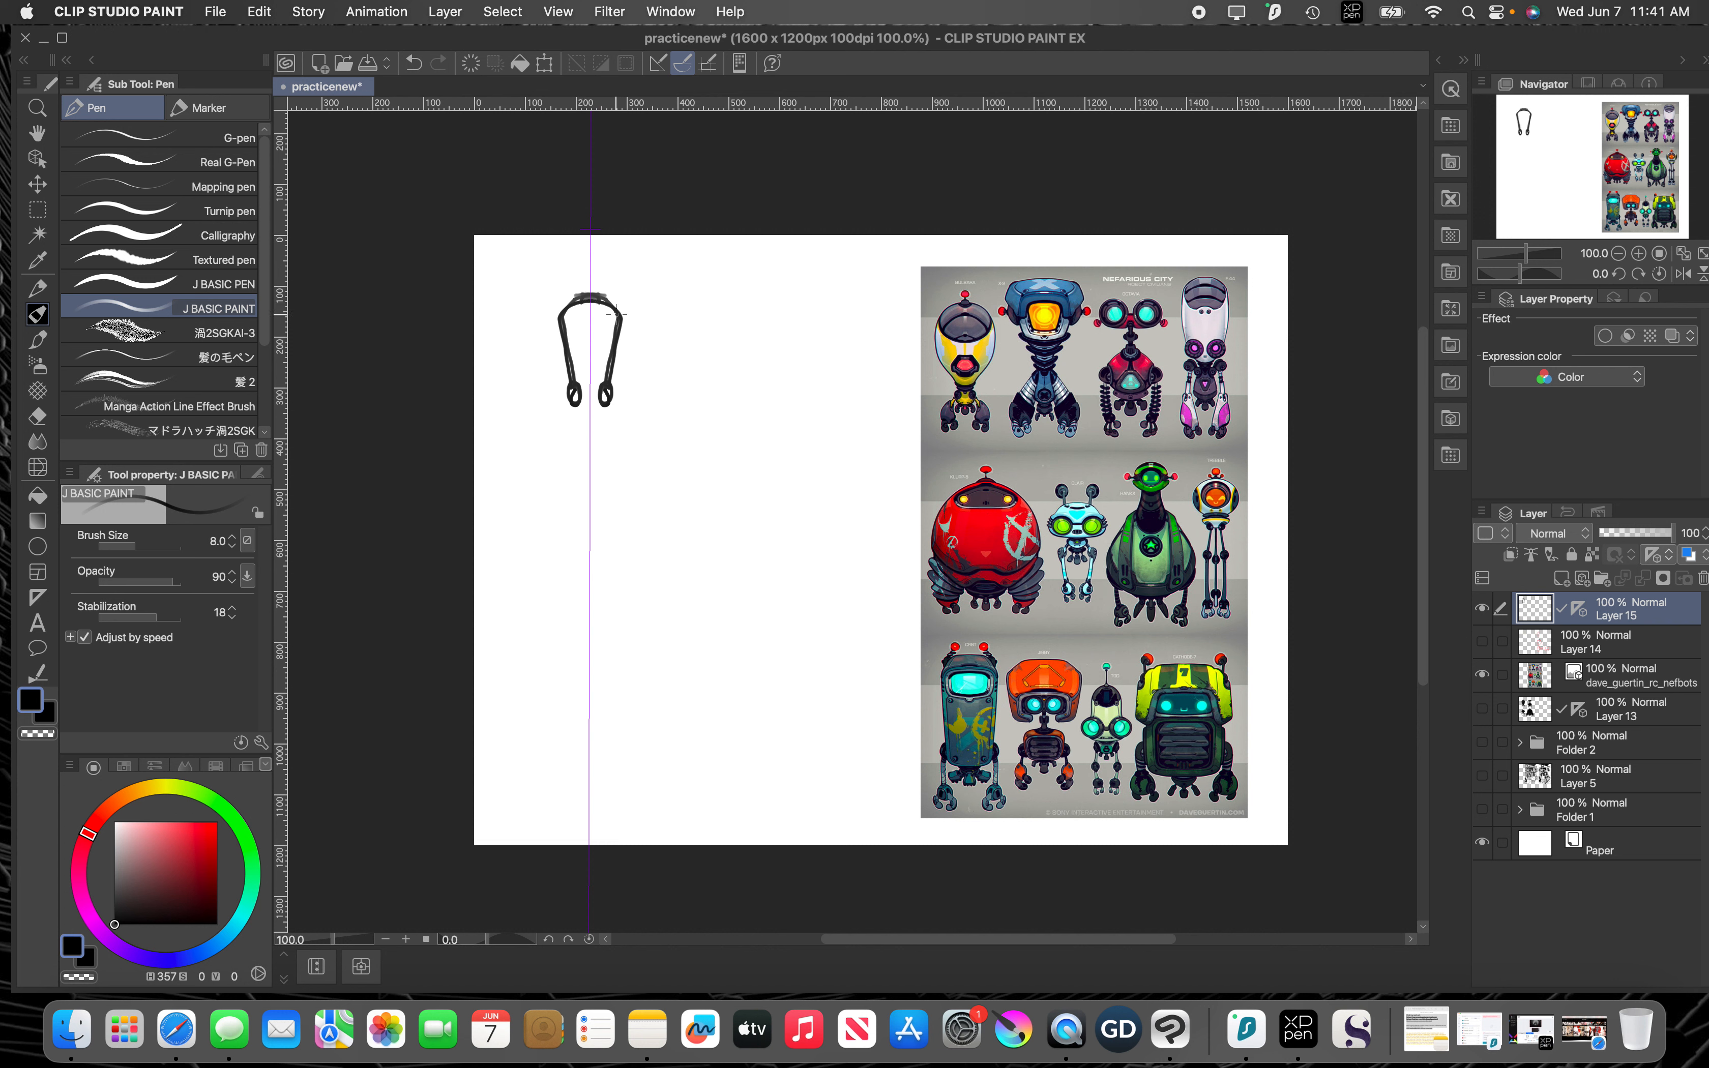
left_click_drag(617, 315, 605, 400)
mouse_move(602, 416)
left_mouse_down()
mouse_move(593, 430)
mouse_move(617, 416)
mouse_move(619, 446)
mouse_move(617, 463)
mouse_move(608, 431)
mouse_move(602, 493)
left_mouse_up()
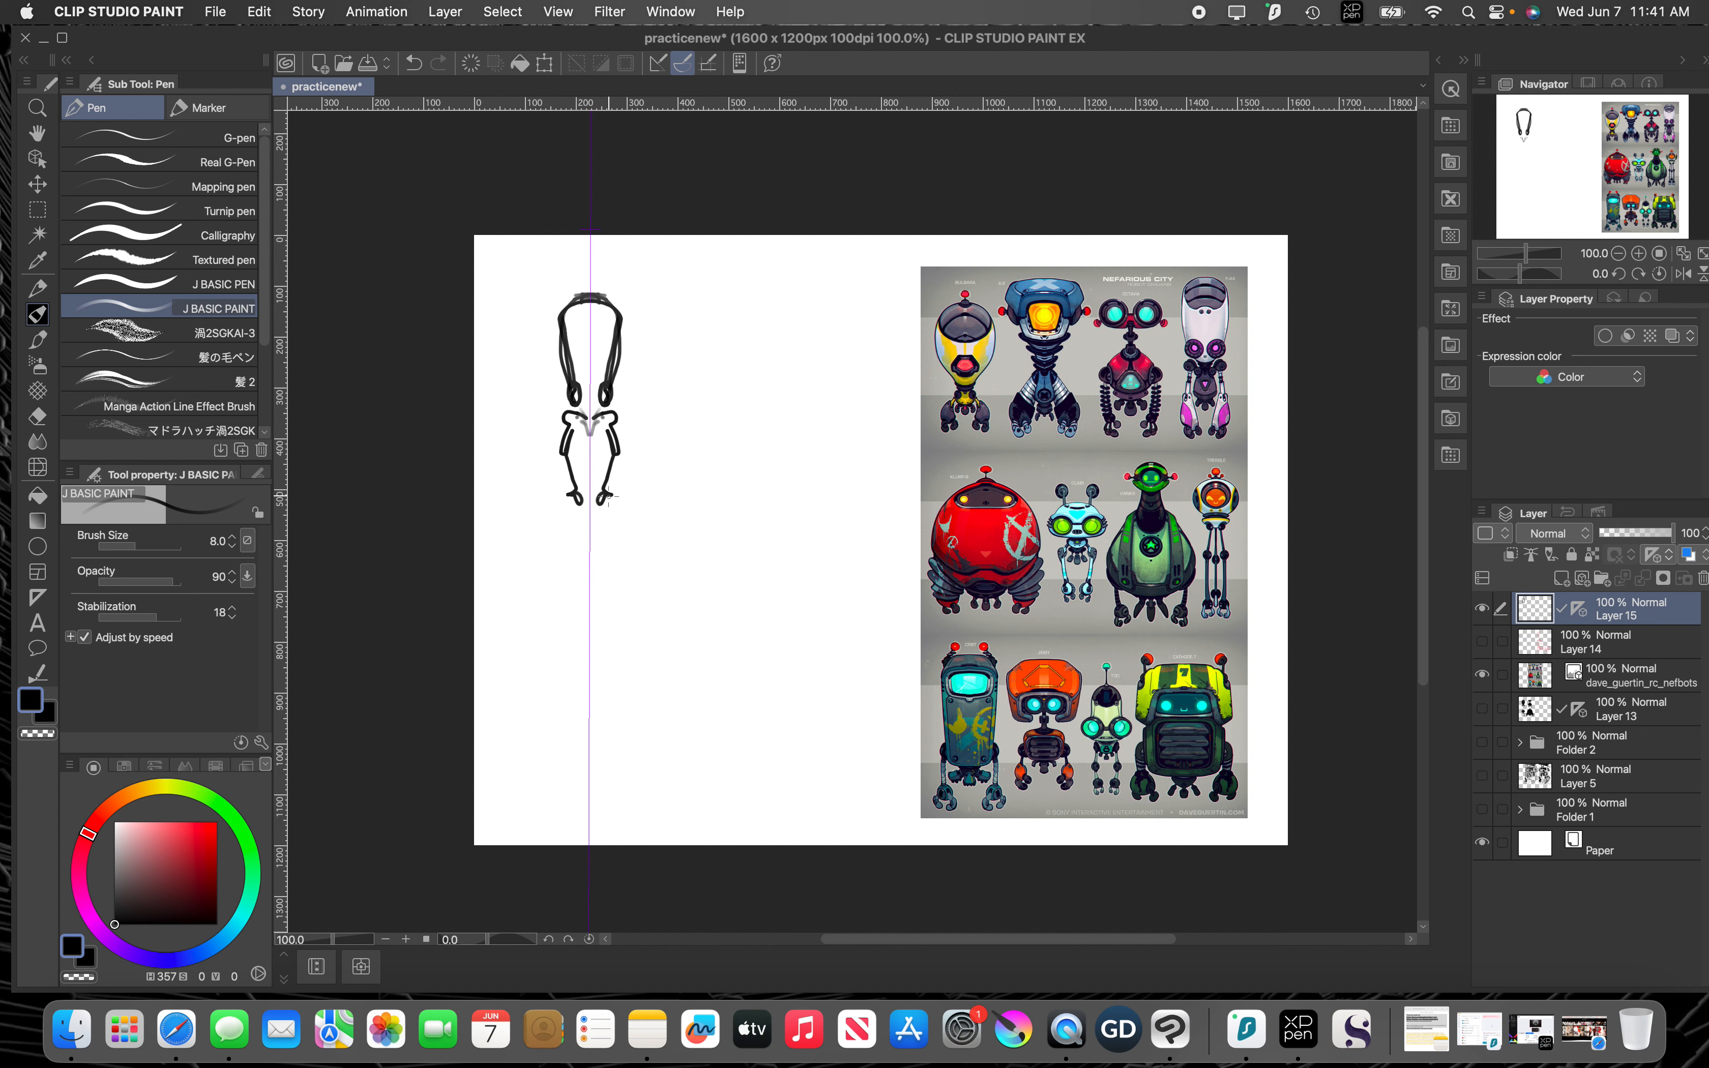
left_click_drag(615, 495, 621, 458)
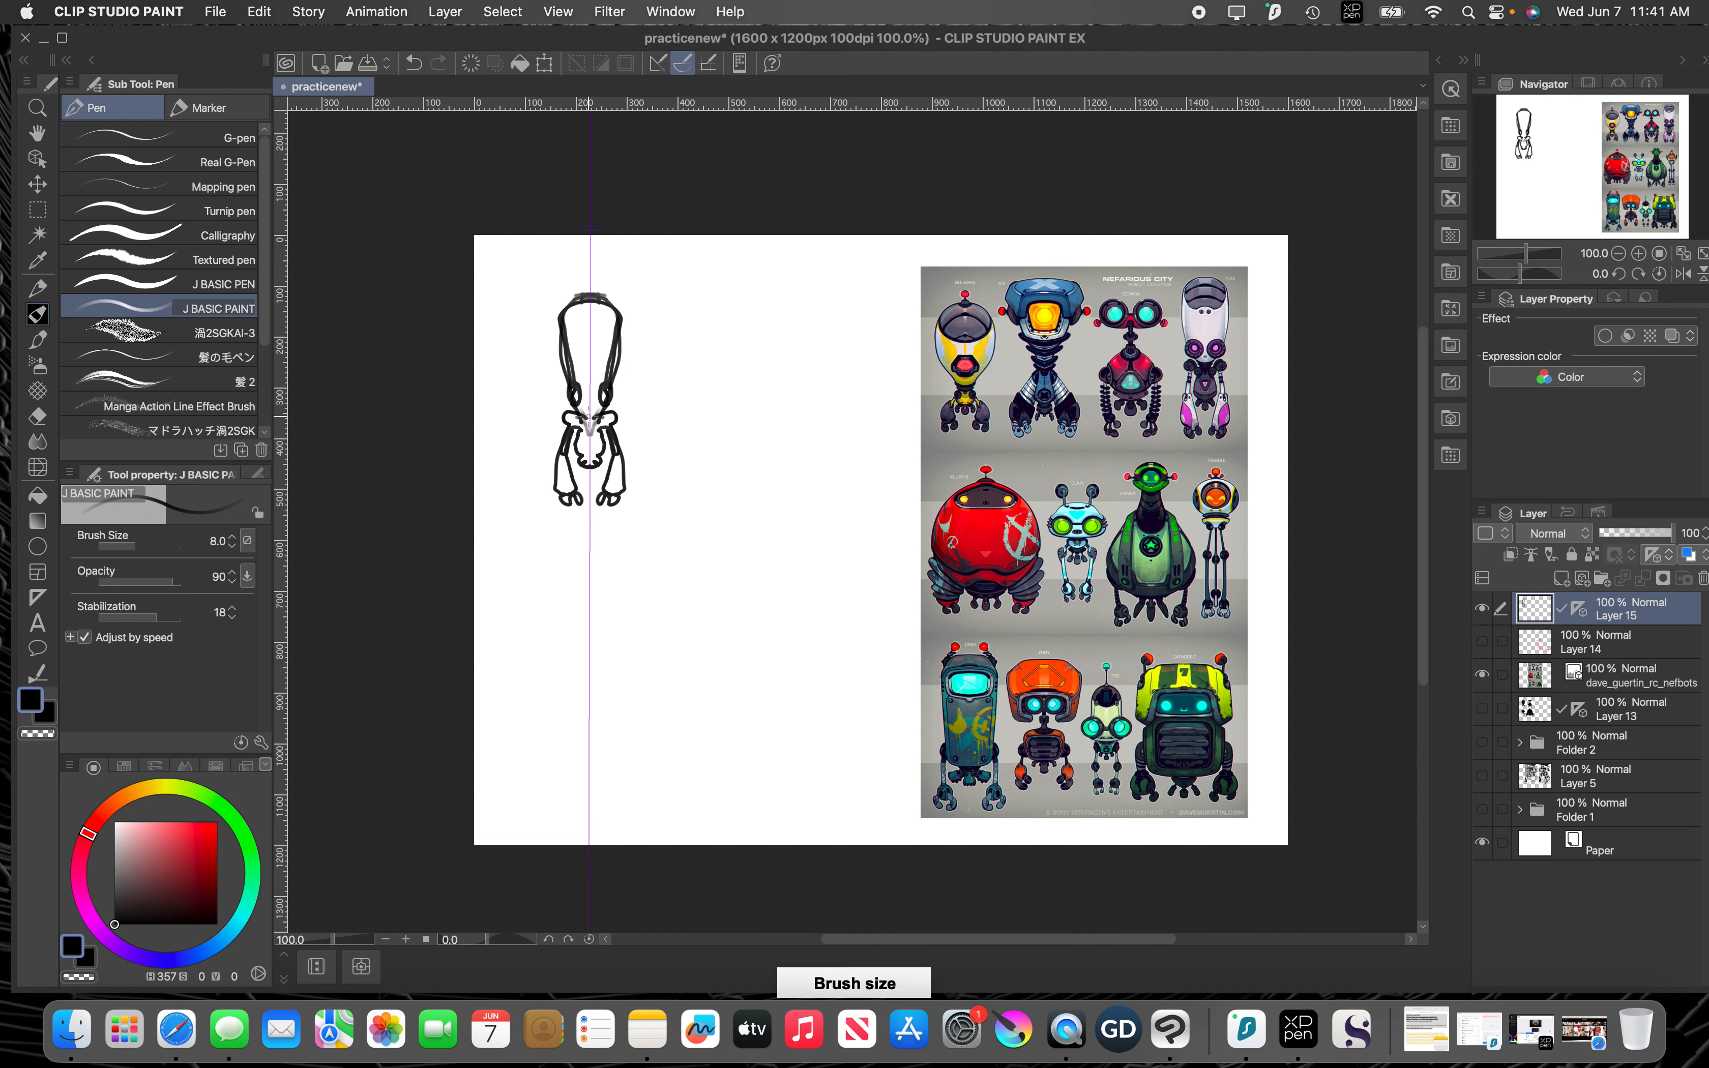
Step: Fill the robot's head, arms and torso with black at brush size 20 to form a solid silhouette
key("bracketright")
key("bracketright")
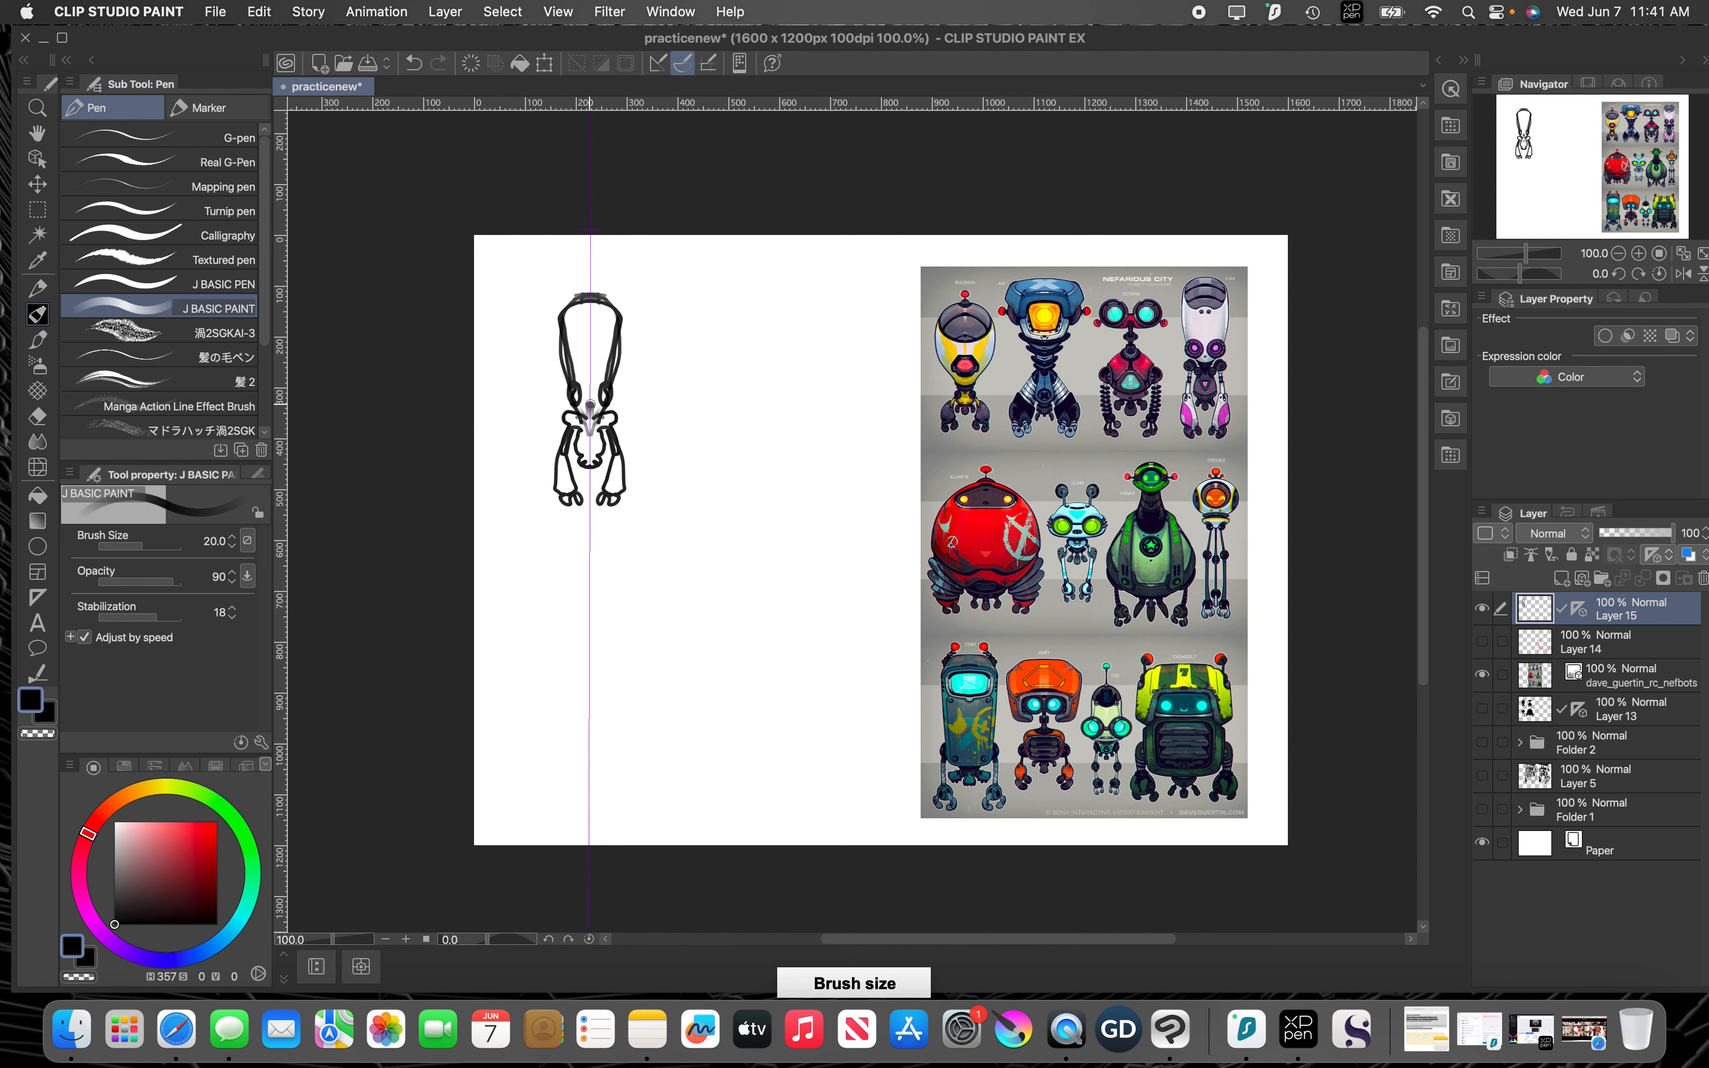
mouse_move(591, 406)
left_mouse_down()
mouse_move(565, 329)
mouse_move(574, 380)
mouse_move(570, 321)
mouse_move(588, 381)
mouse_move(587, 323)
left_mouse_up()
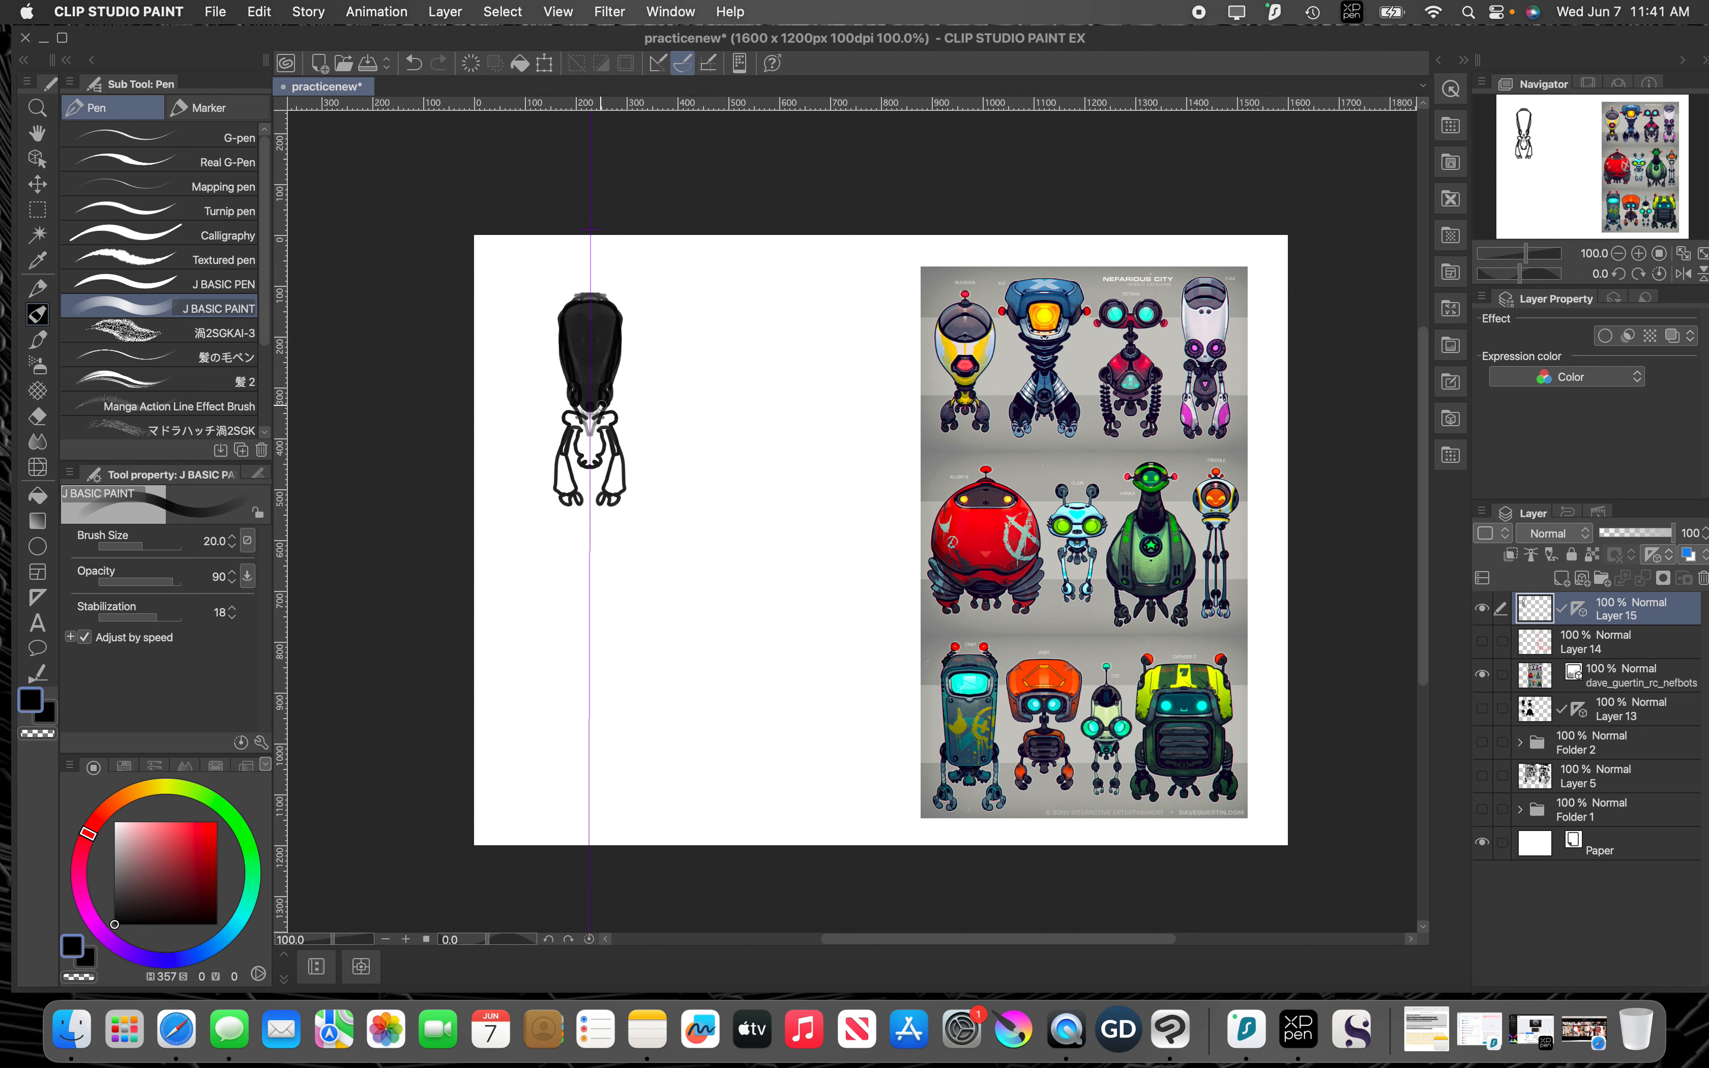
mouse_move(602, 405)
left_mouse_down()
mouse_move(562, 446)
mouse_move(572, 488)
mouse_move(562, 462)
mouse_move(564, 506)
left_mouse_up()
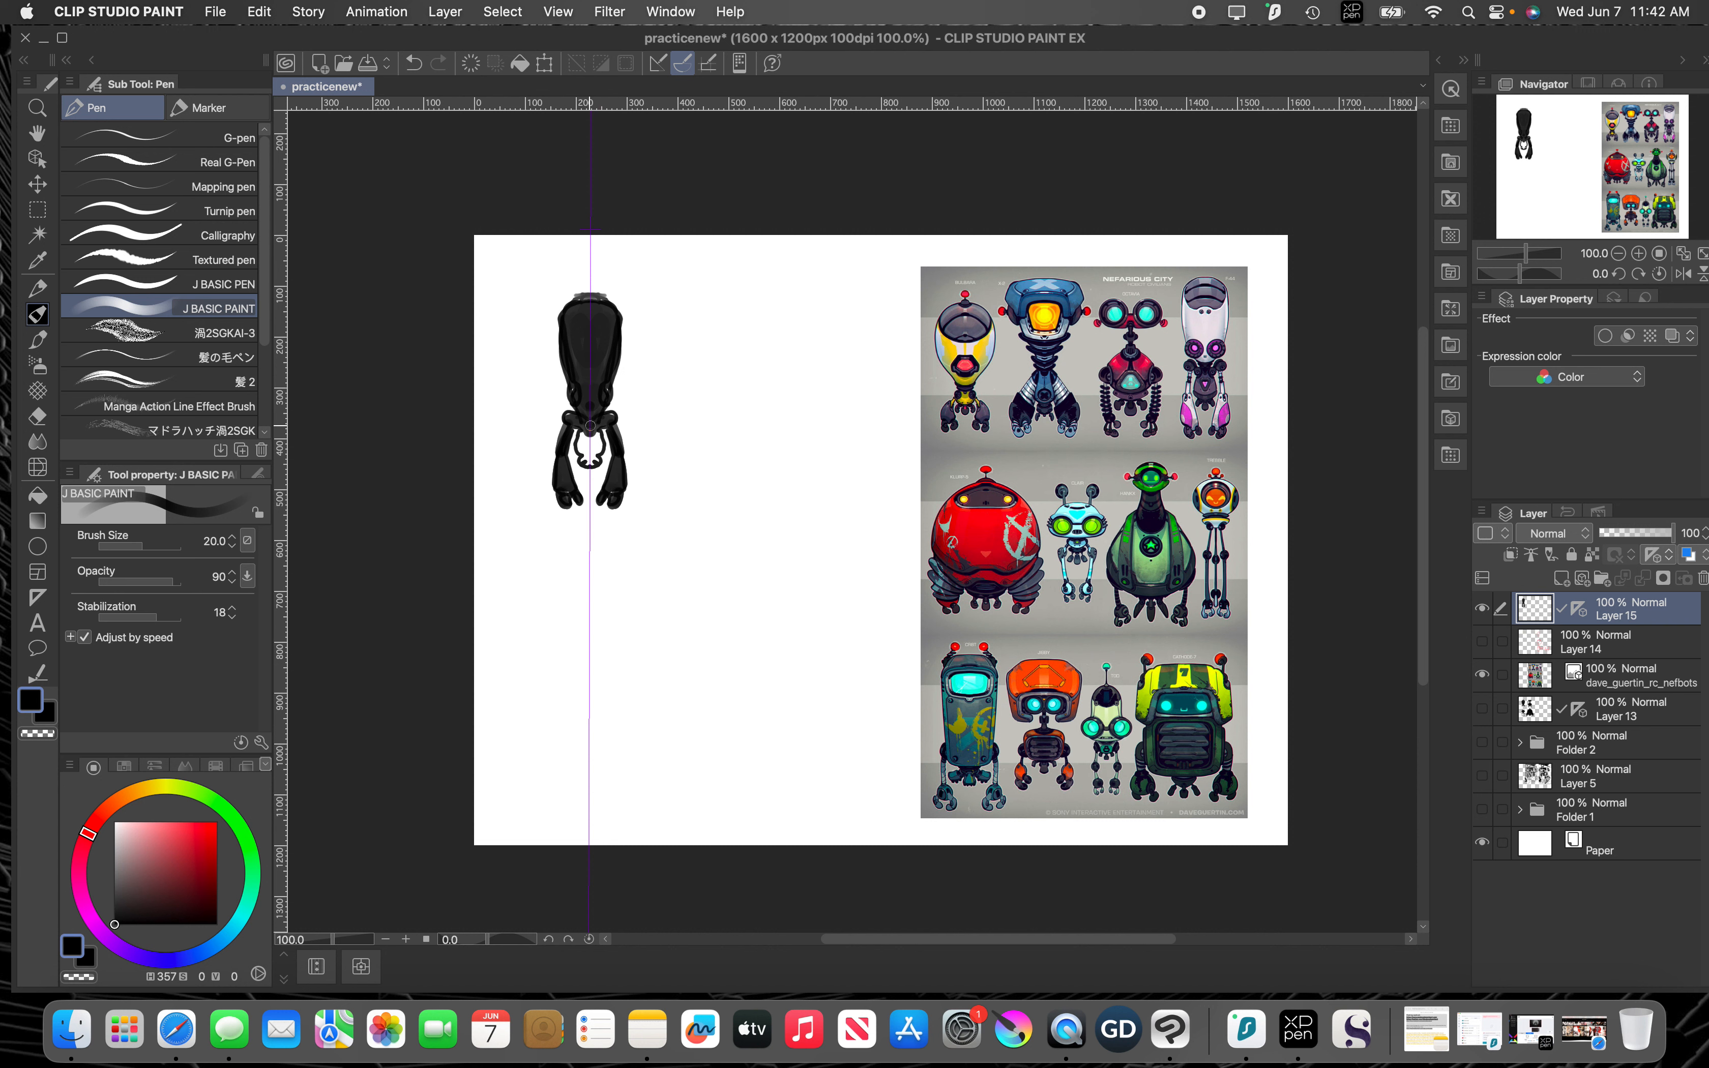
left_click_drag(591, 425, 580, 452)
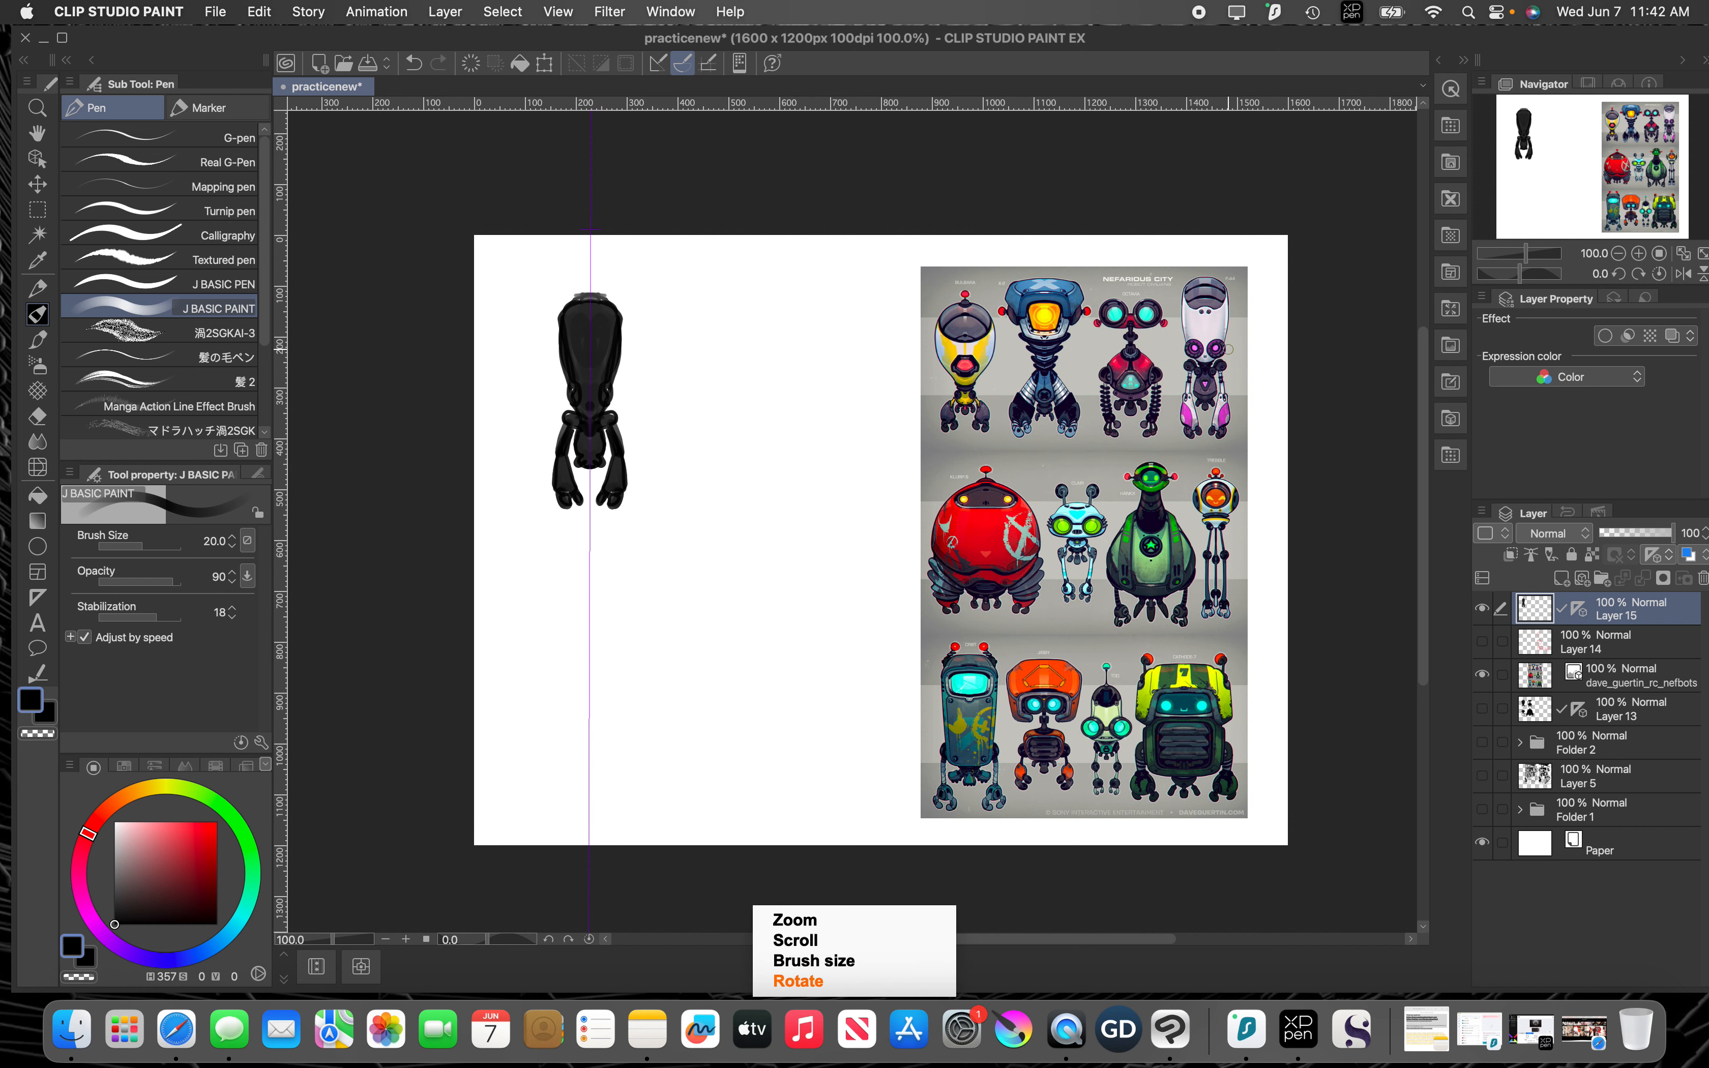
Step: Outline the shoulders, torso and one arm of the white F-44 reference robot in red at brush size 3
scroll(1228, 355, "up", 1)
scroll(1228, 354, "up", 1)
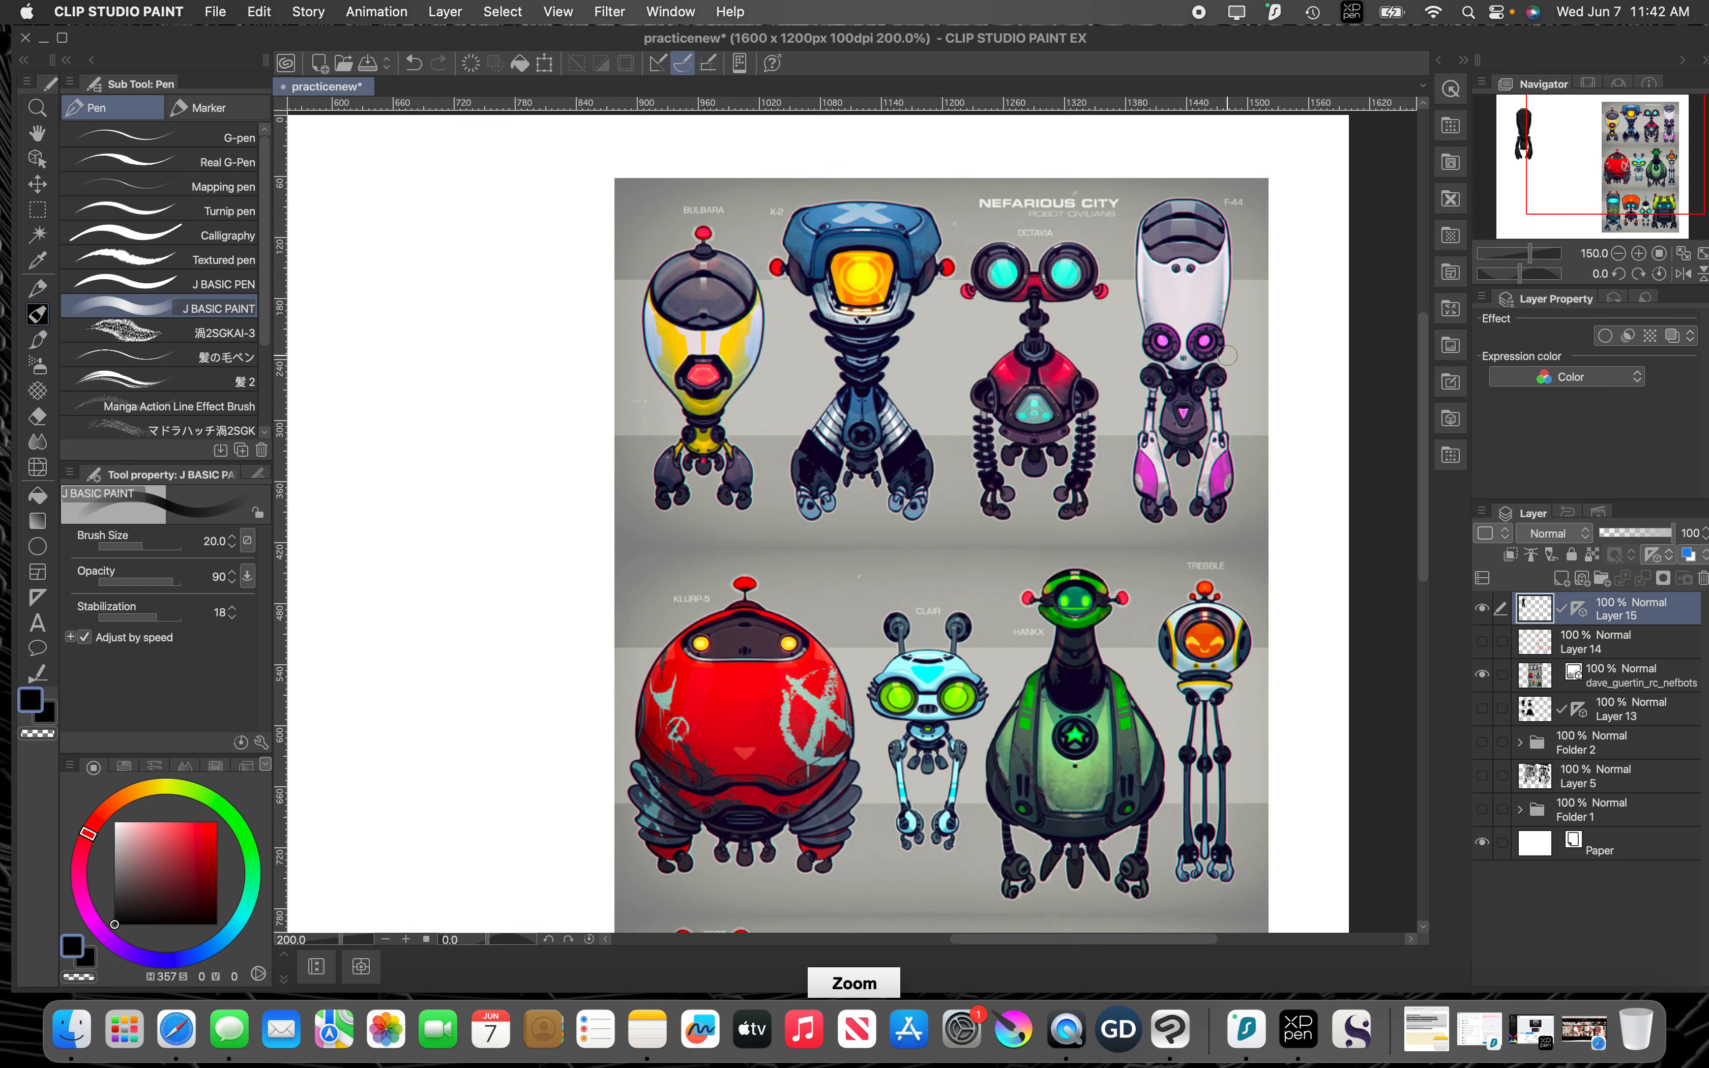
scroll(1227, 364, "up", 2)
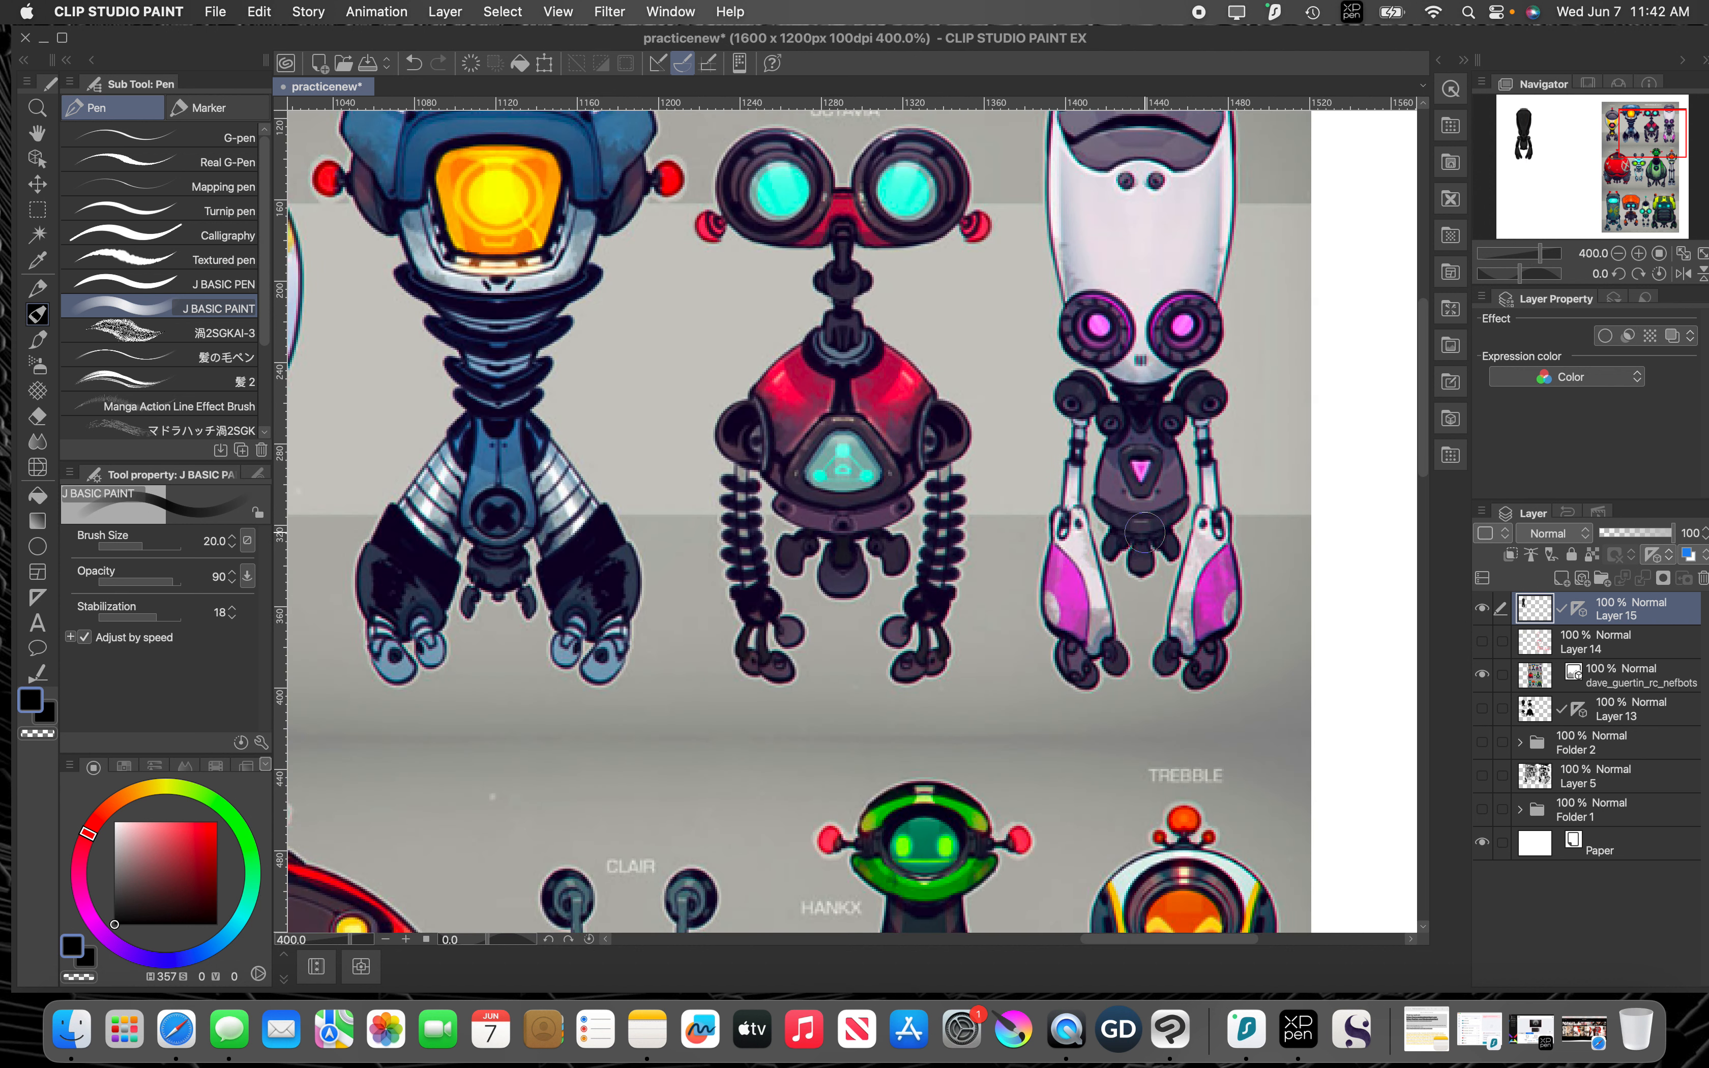
key("space")
left_click_drag(1201, 444, 1024, 564)
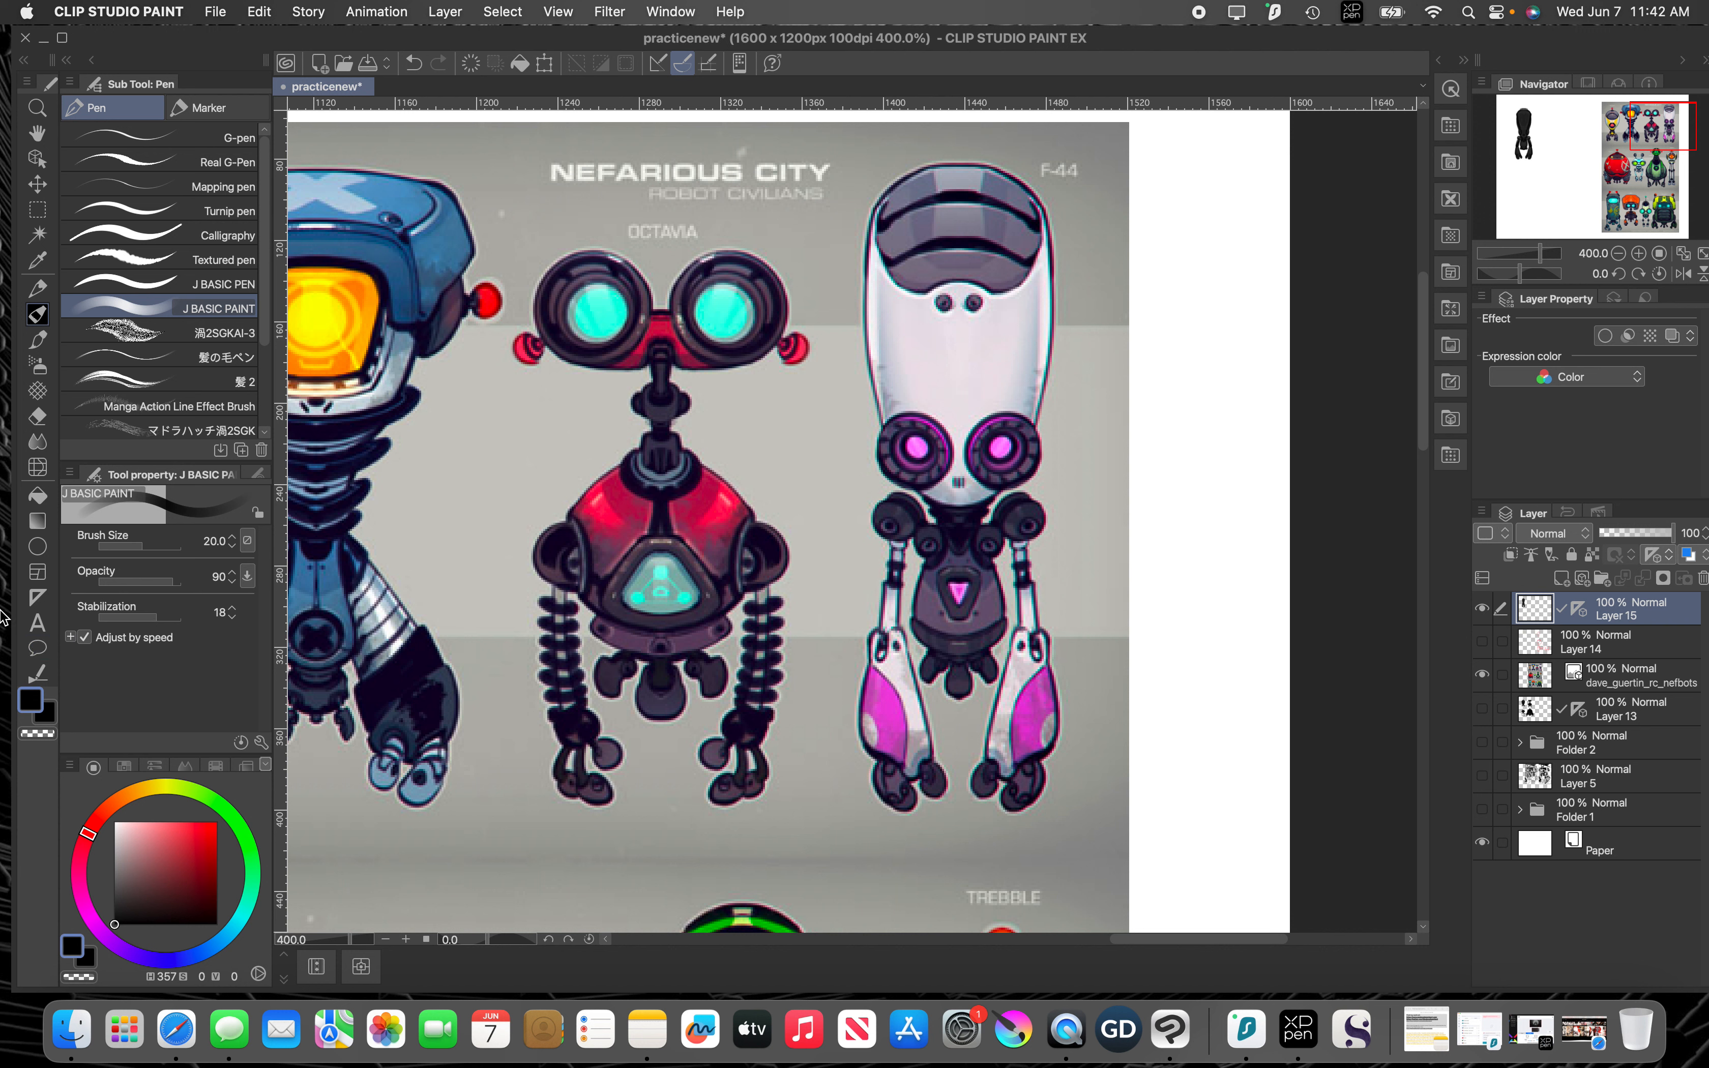
left_click_drag(172, 825, 216, 822)
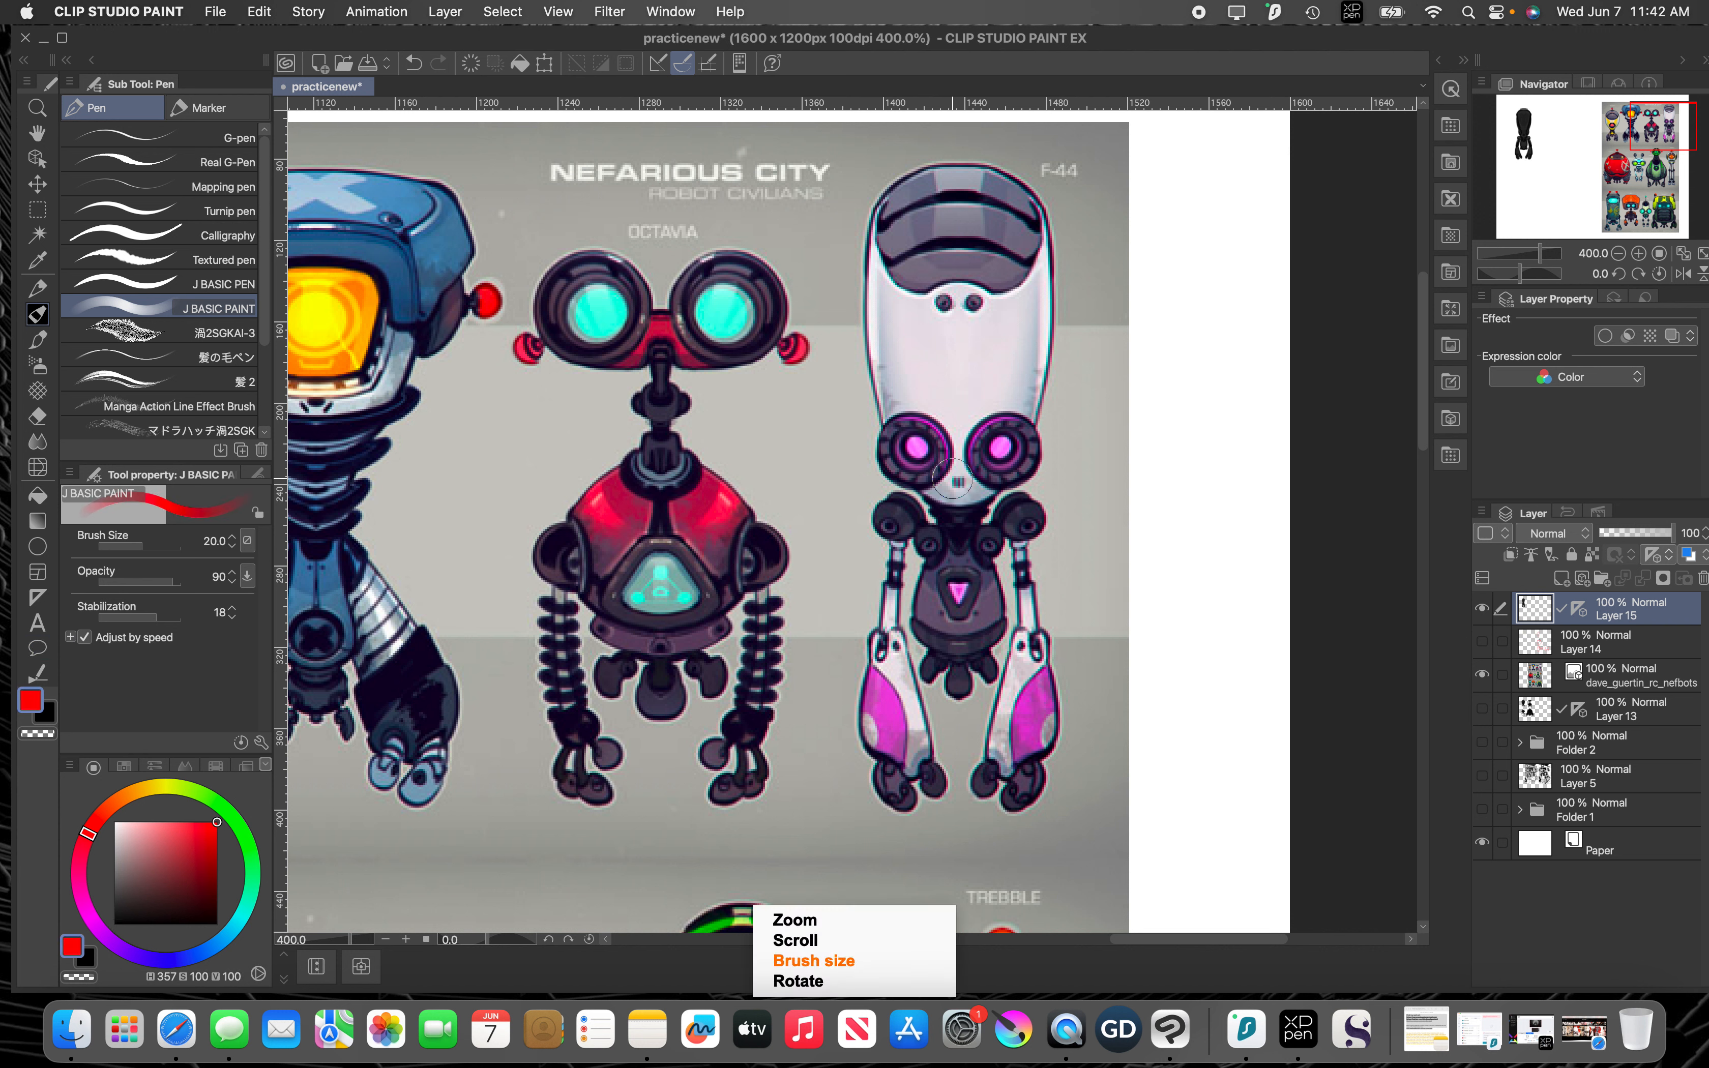
key("[")
key("[")
key("[")
key("[")
key("[")
key("[")
key("[")
key("[")
key("[")
key("[")
key("[")
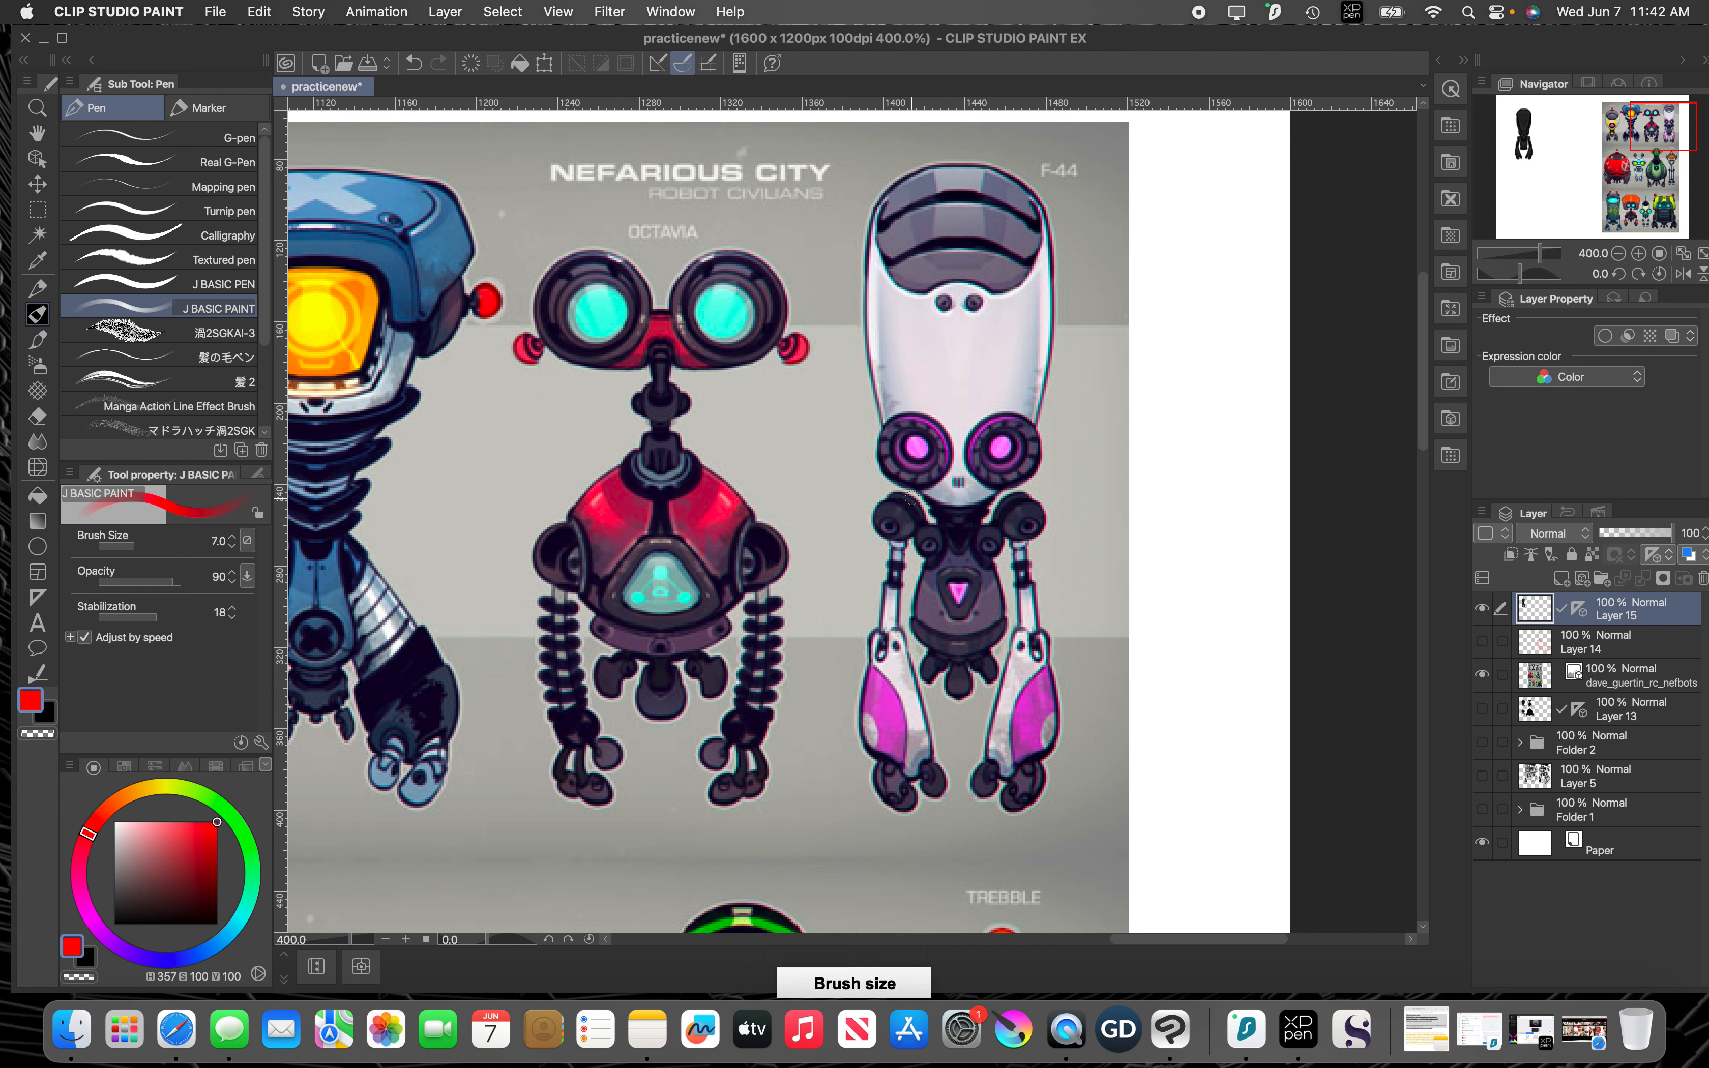
left_click_drag(898, 484, 937, 524)
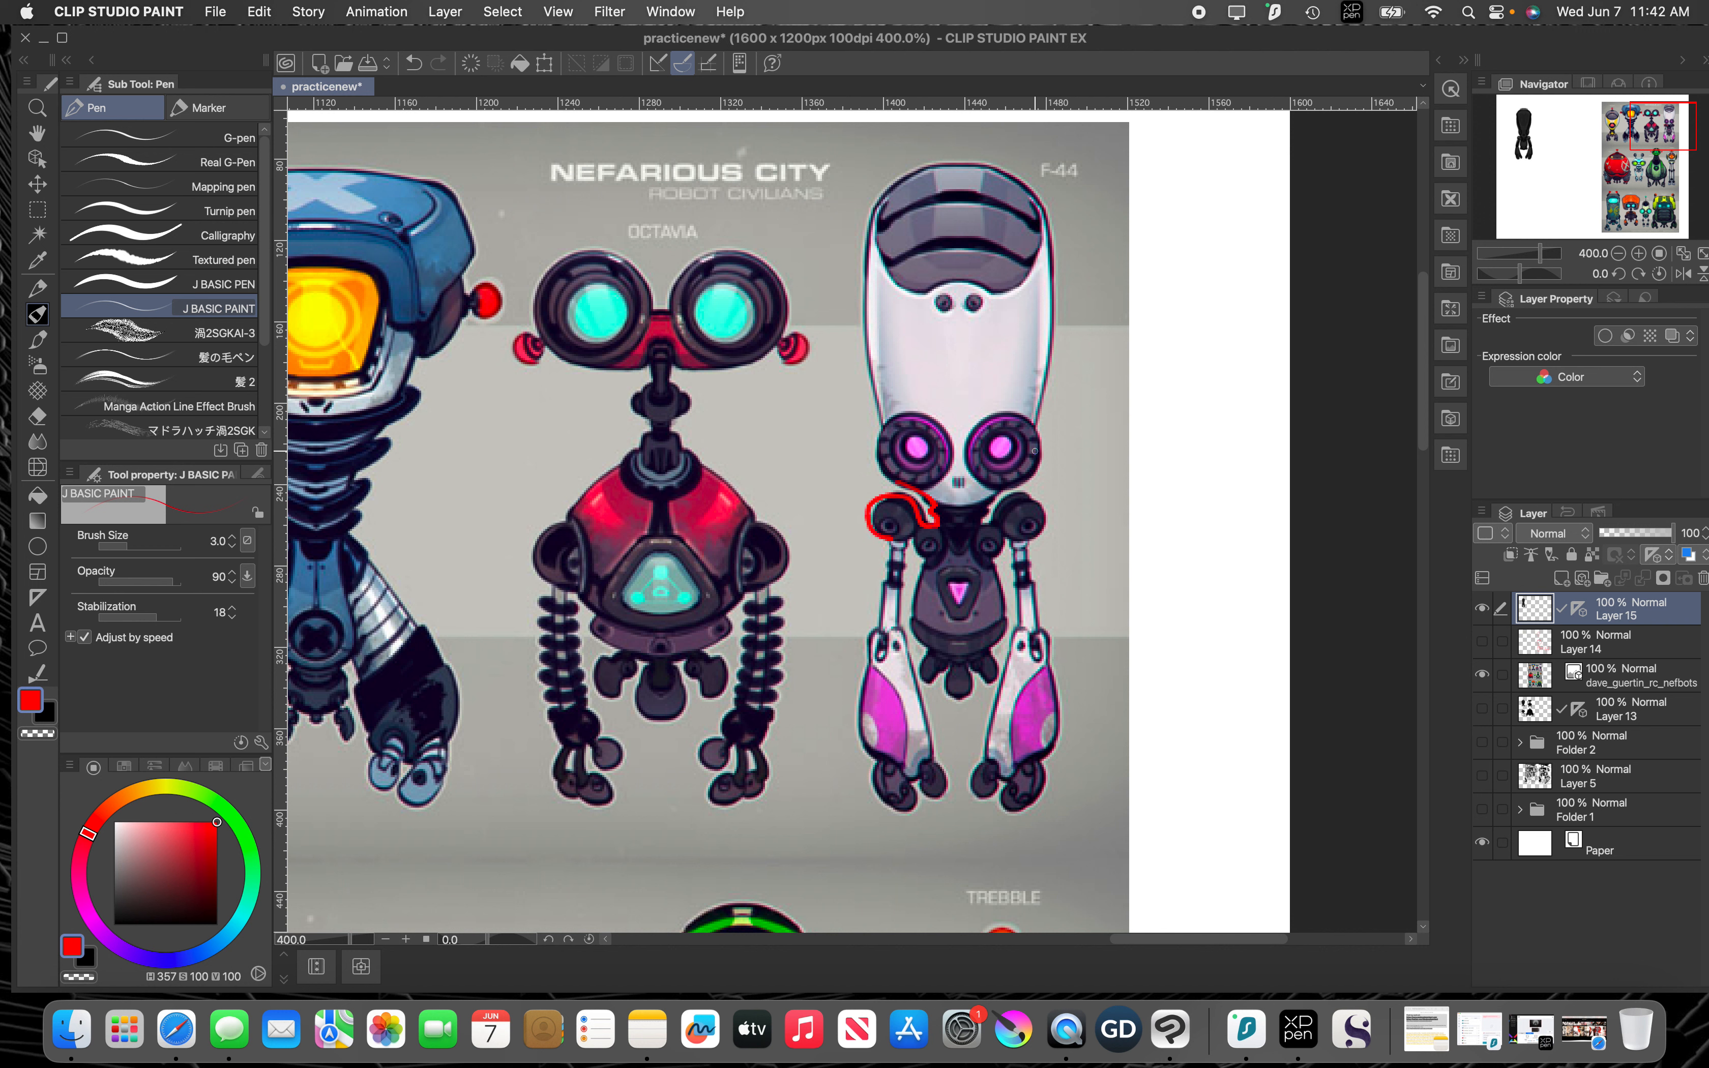
left_click_drag(1034, 451, 988, 502)
left_click_drag(1031, 561, 1052, 651)
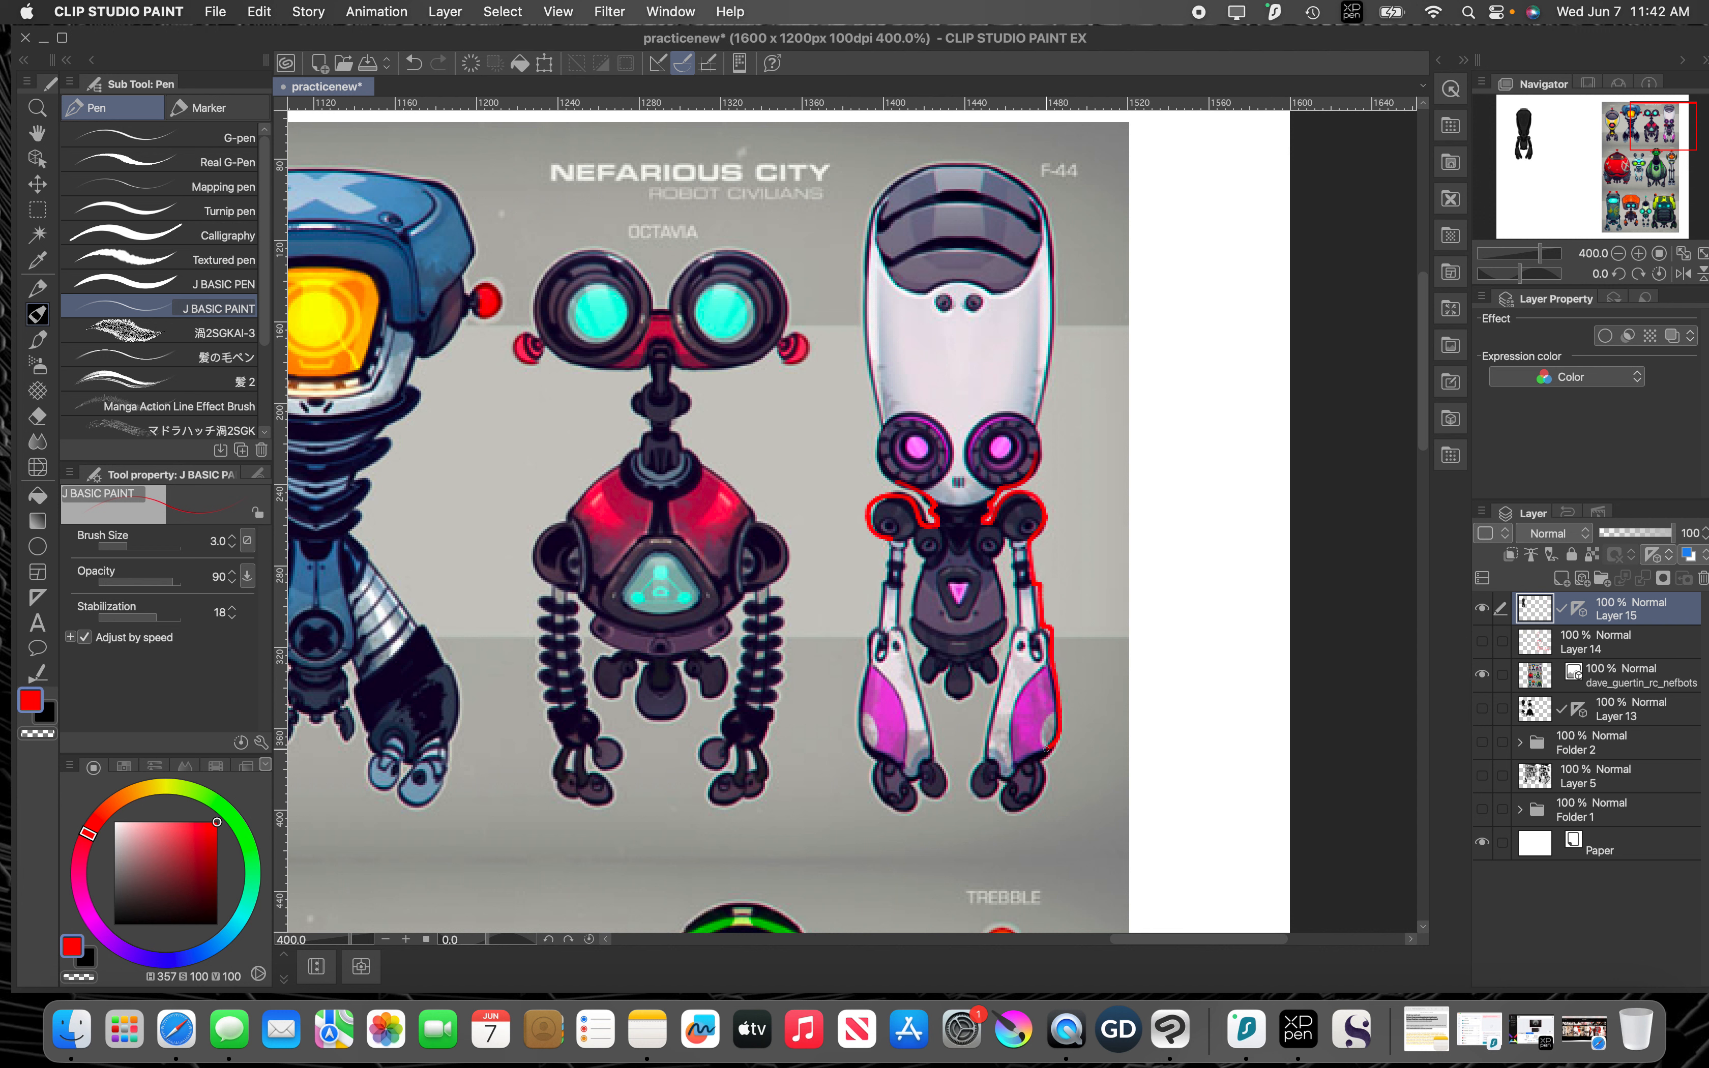
left_click_drag(1027, 797, 998, 808)
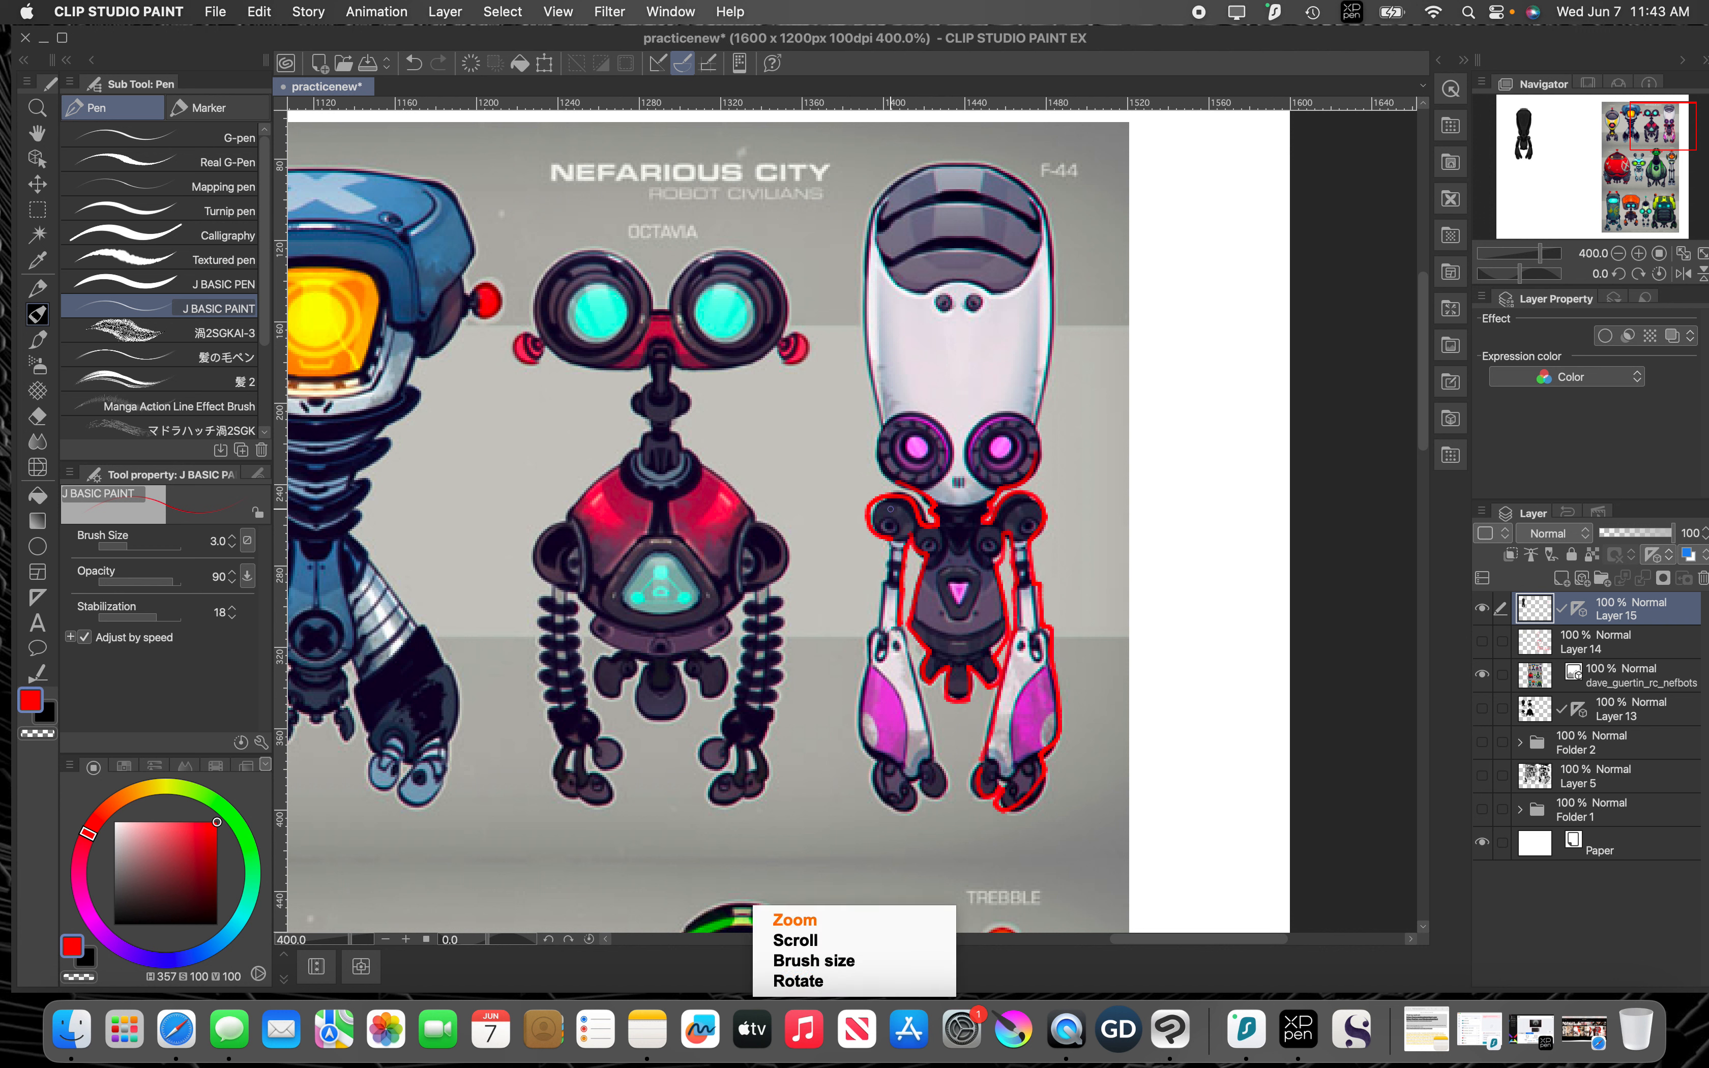
Step: Sample the near-black color from the new robot silhouette's head as the drawing color
scroll(893, 525, "down", 2)
scroll(893, 533, "up", 2)
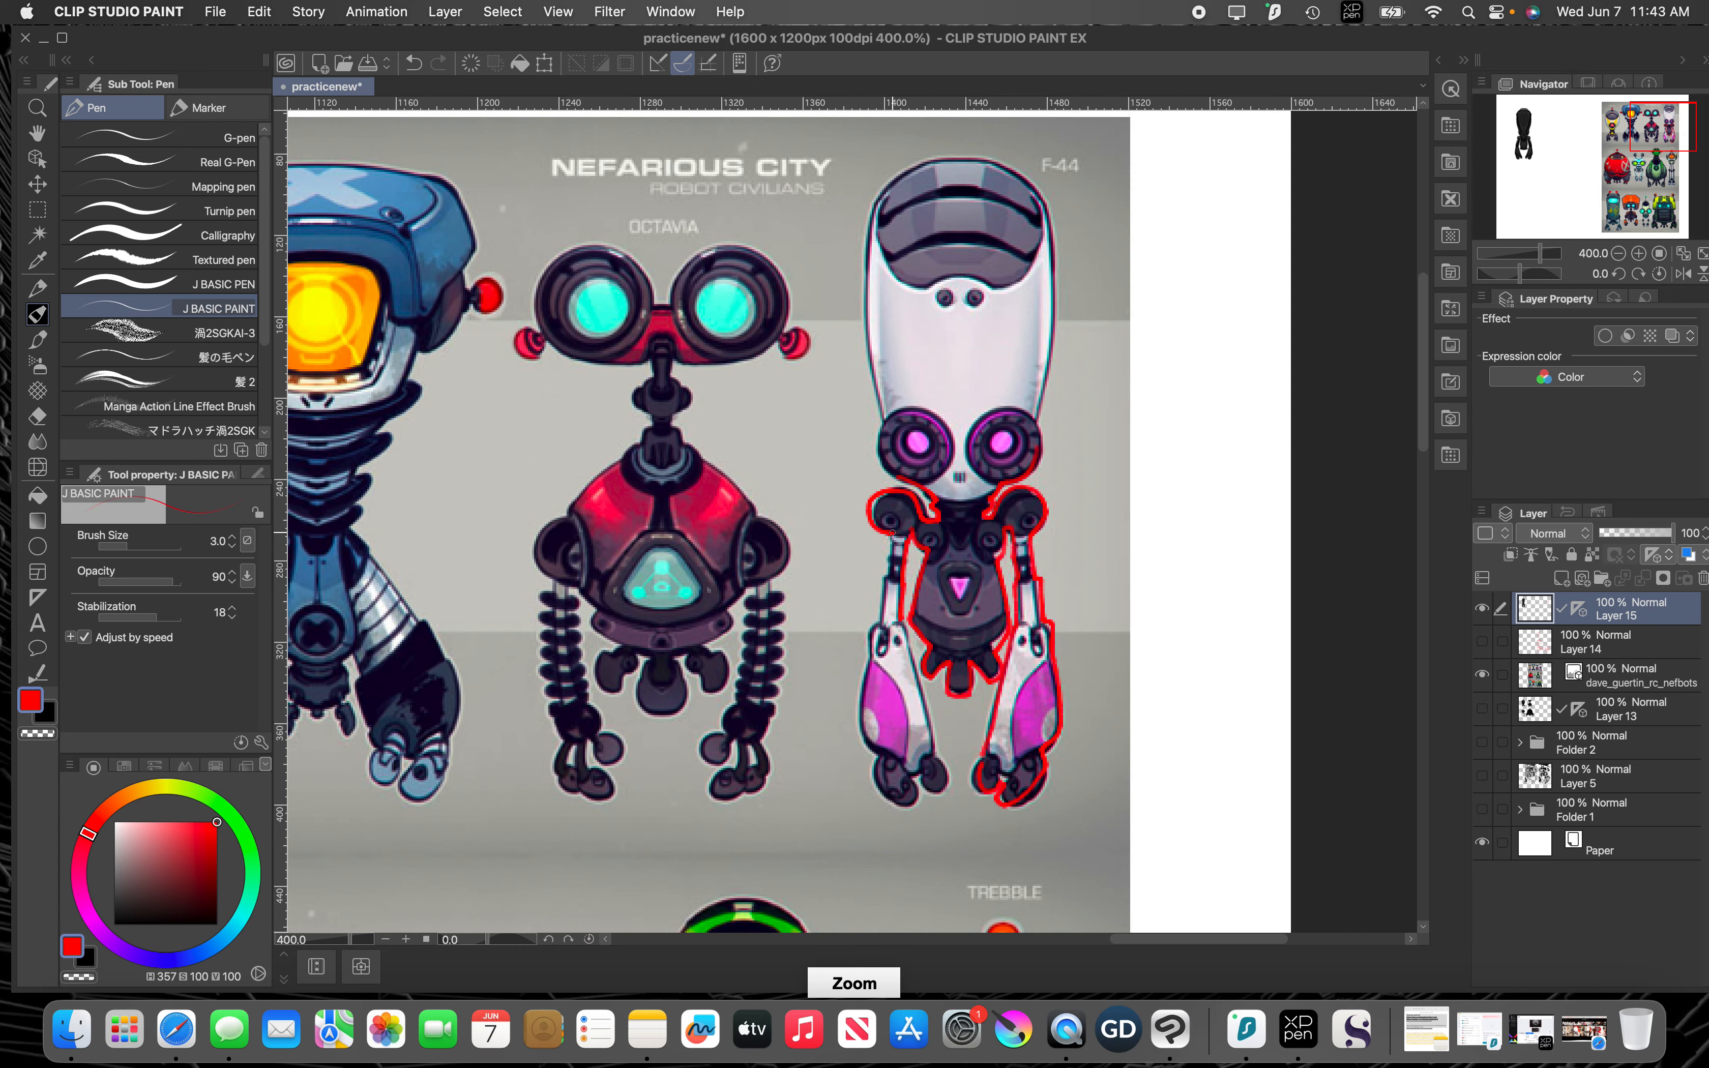
scroll(731, 595, "up", 2)
scroll(734, 599, "down", 2)
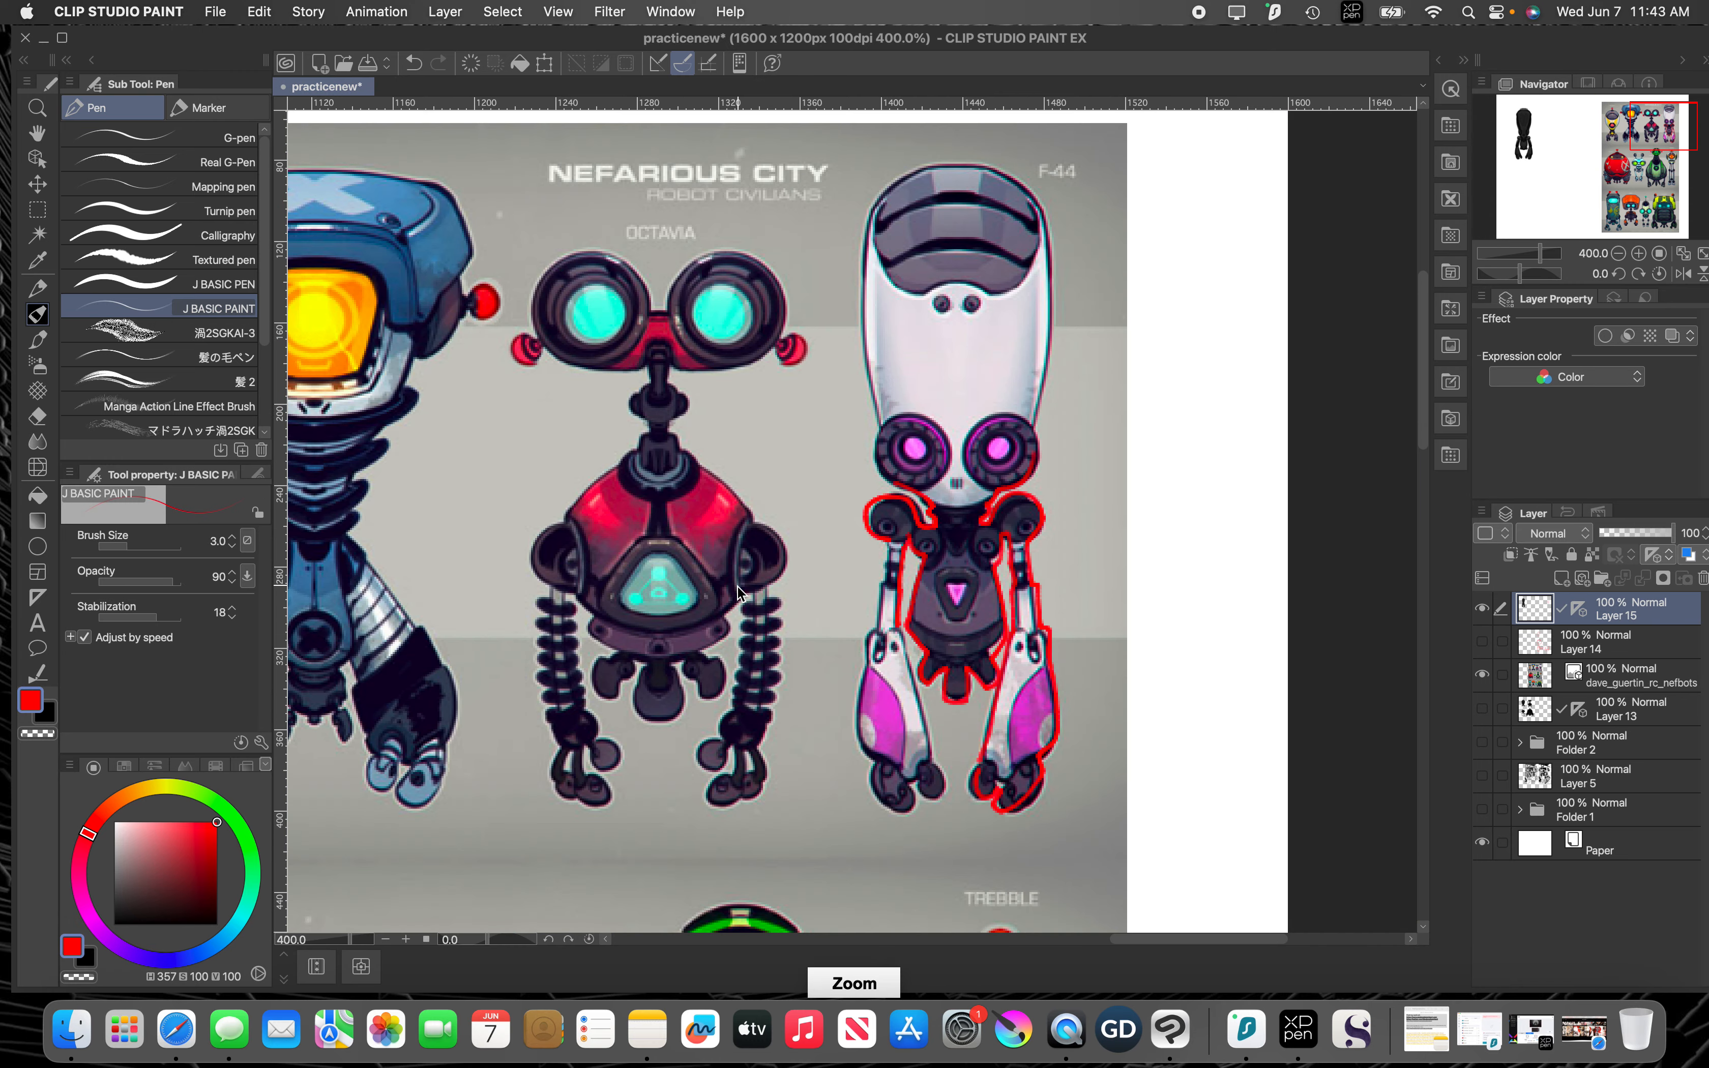
scroll(738, 583, "down", 2)
left_click_drag(696, 590, 1261, 411)
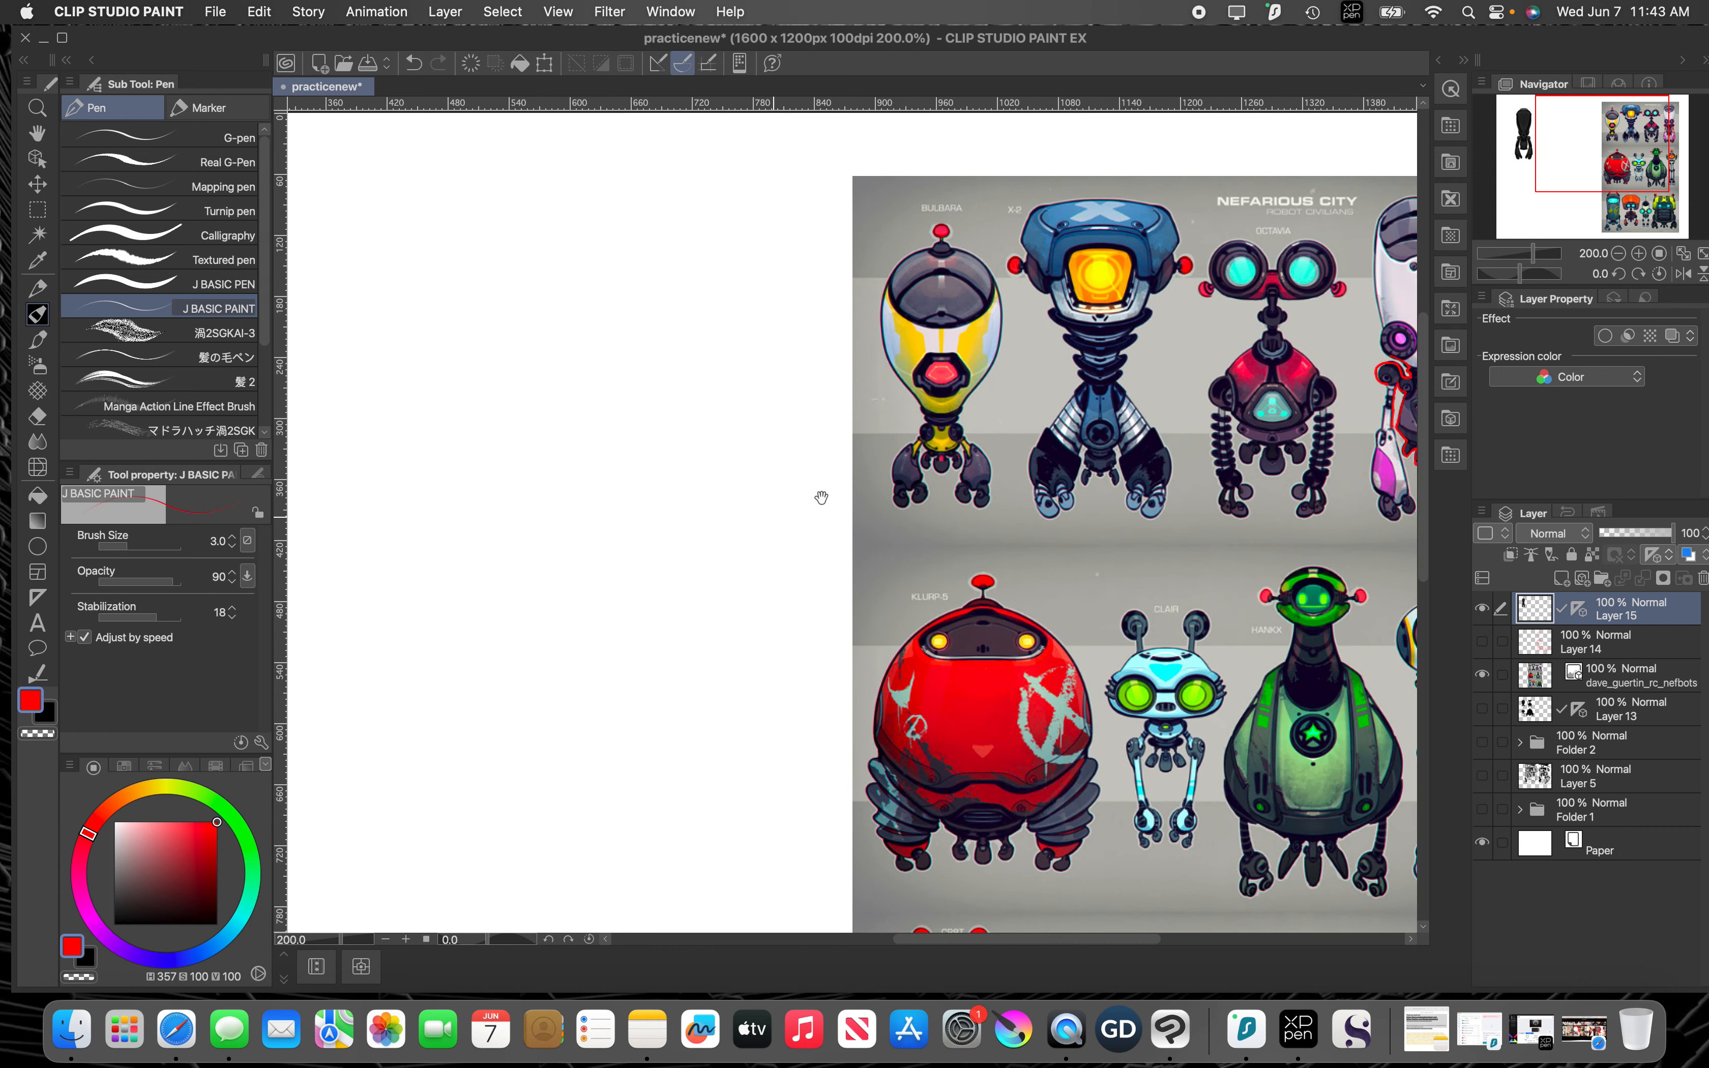
left_click_drag(820, 496, 1167, 447)
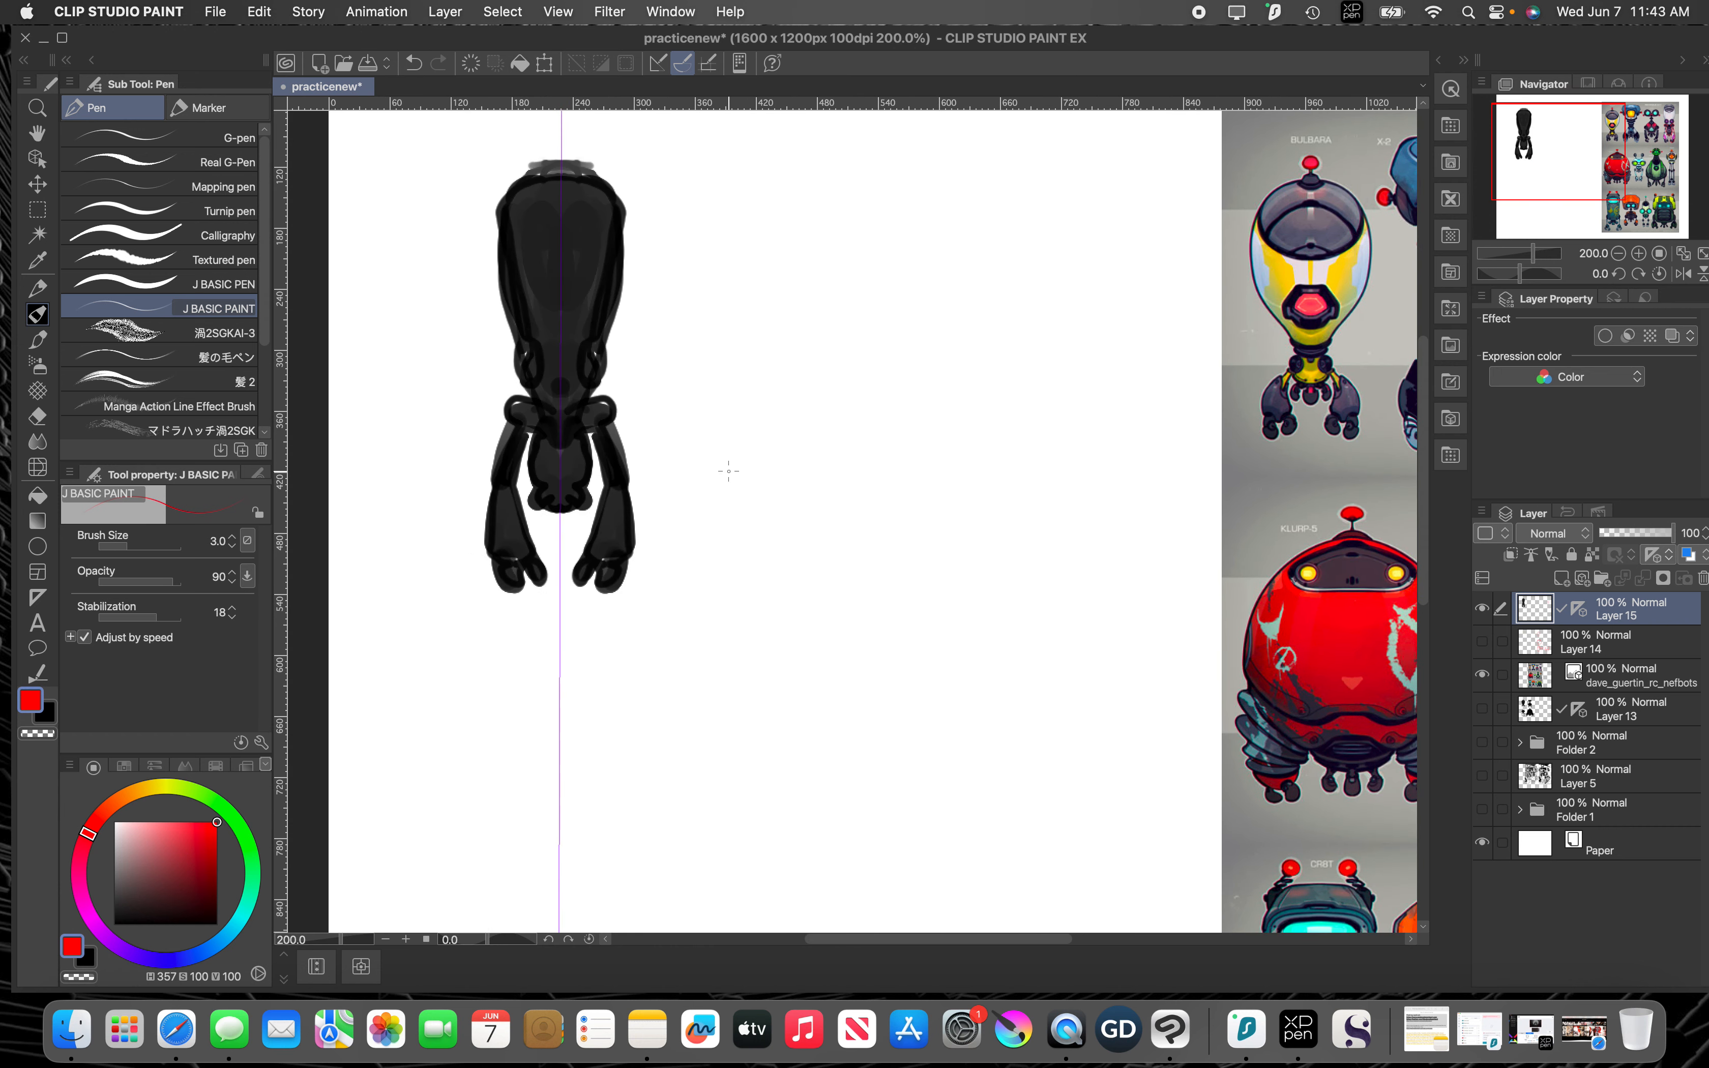
scroll(735, 477, "down", 4)
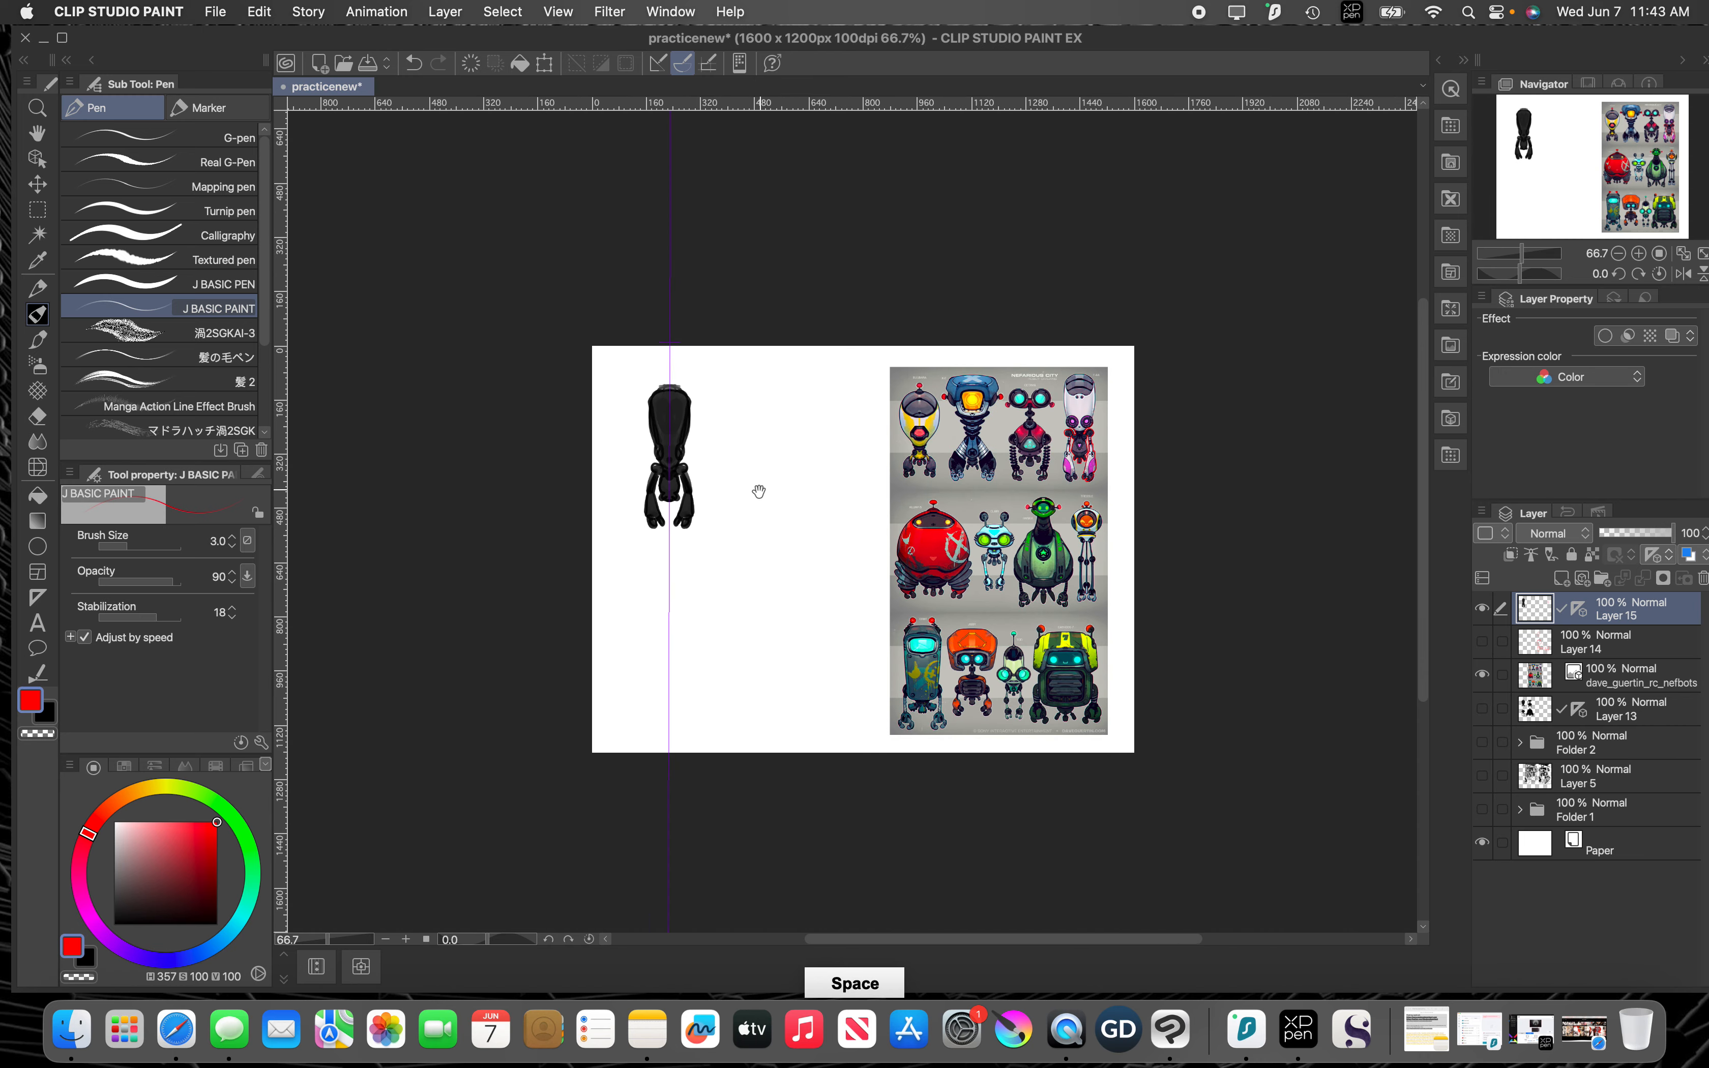
left_click_drag(759, 491, 775, 494)
scroll(692, 497, "up", 2)
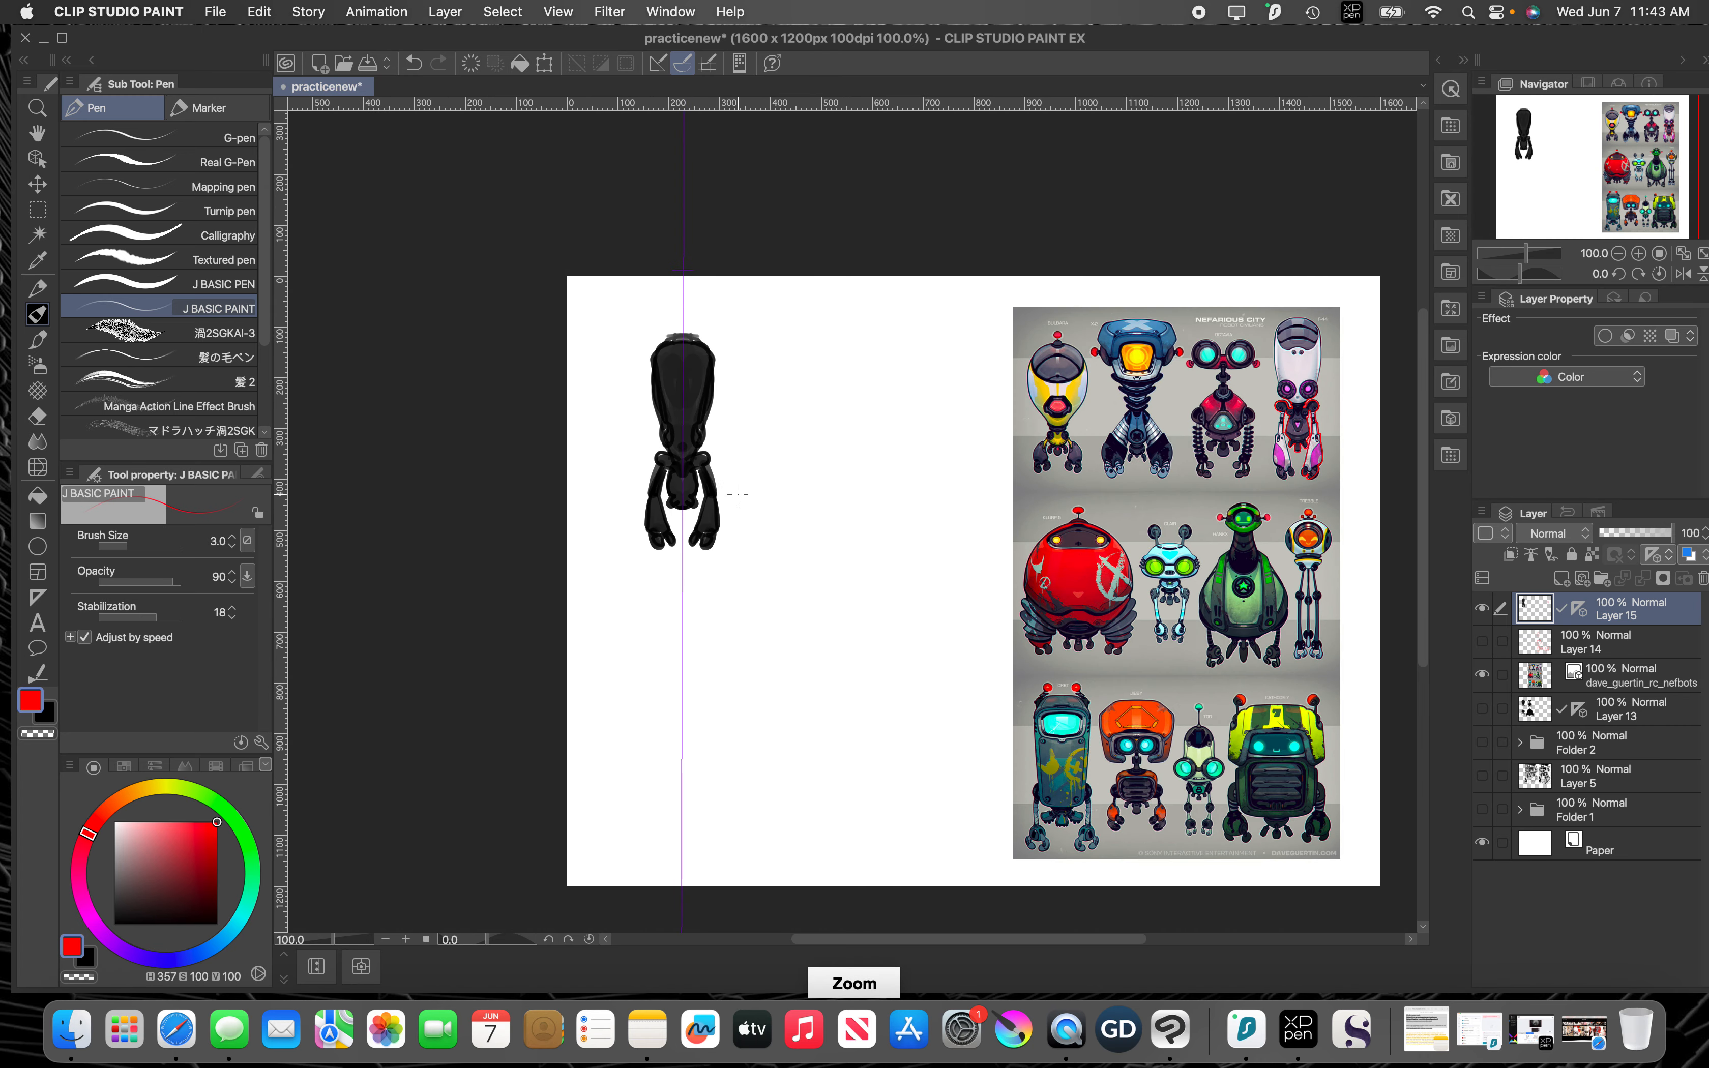
left_click(675, 410, "alt")
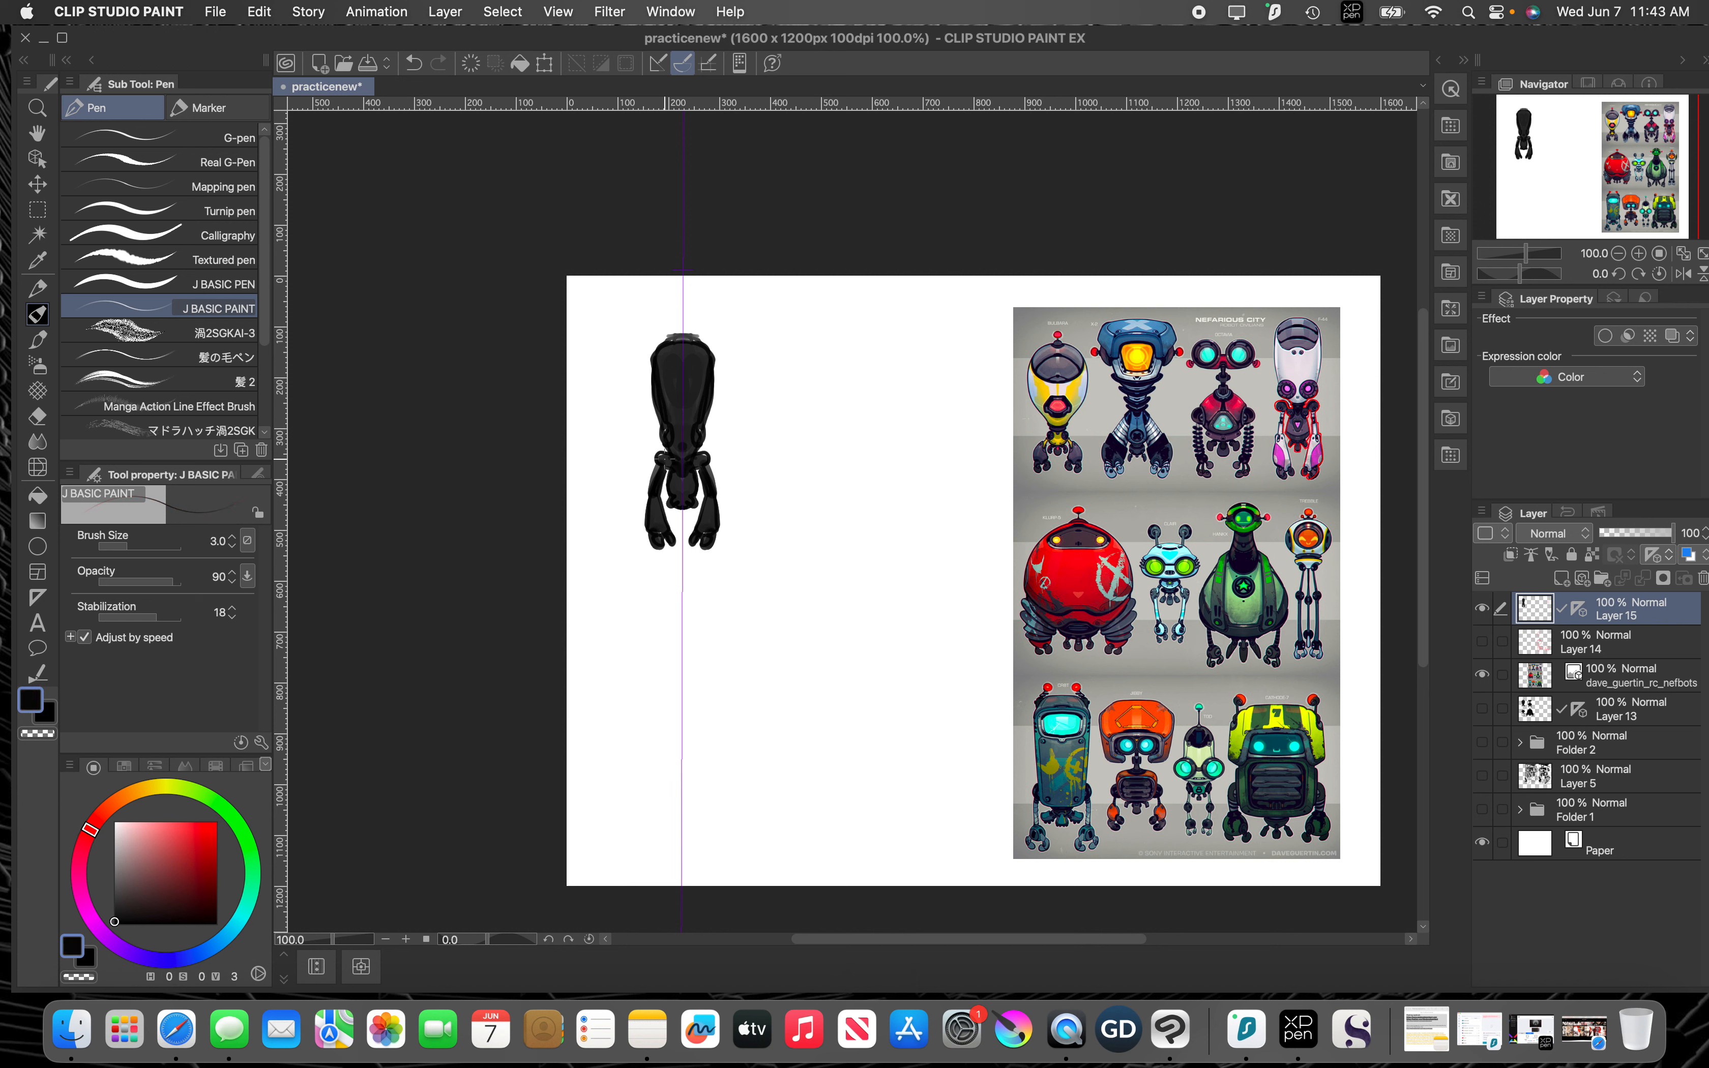
Step: Carve narrow gaps between the silhouette's head and shoulders with the Snap eraser at size 3
key("e")
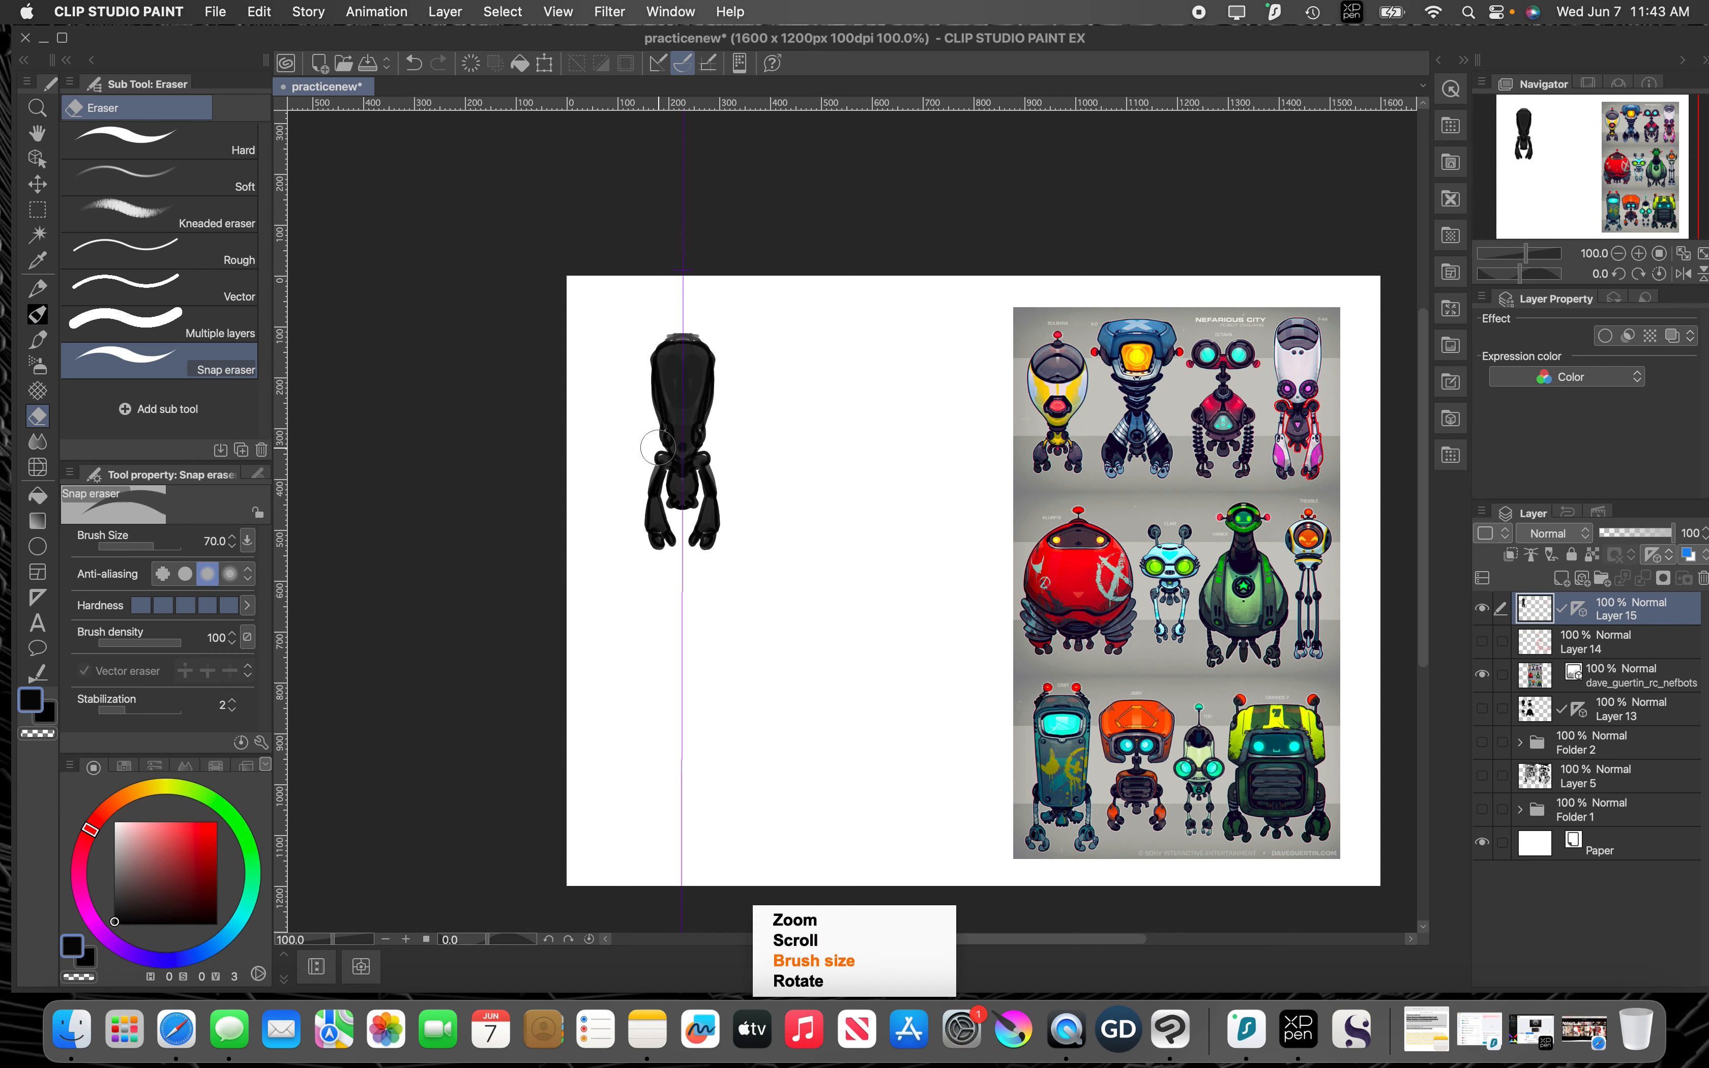
key("[")
key("[")
key("[")
key("[")
key("[")
key("[")
key("[")
key("[")
key("[")
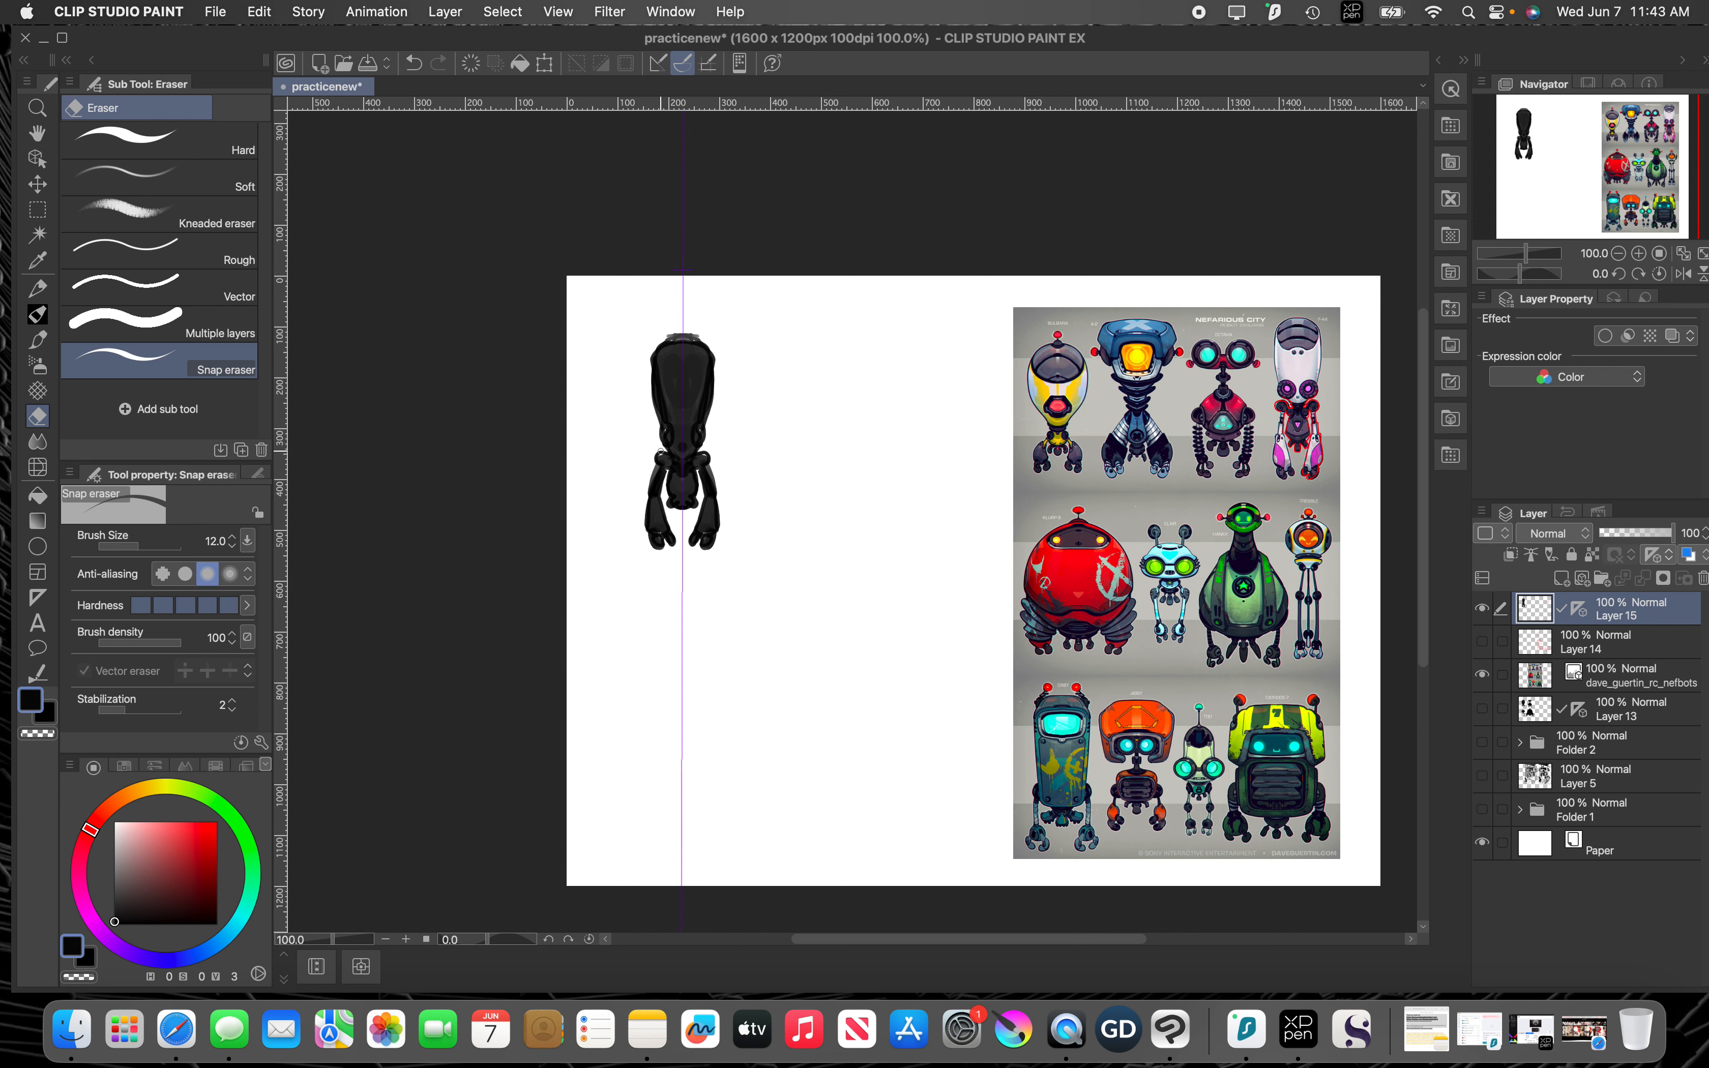
scroll(659, 450, "up", 4)
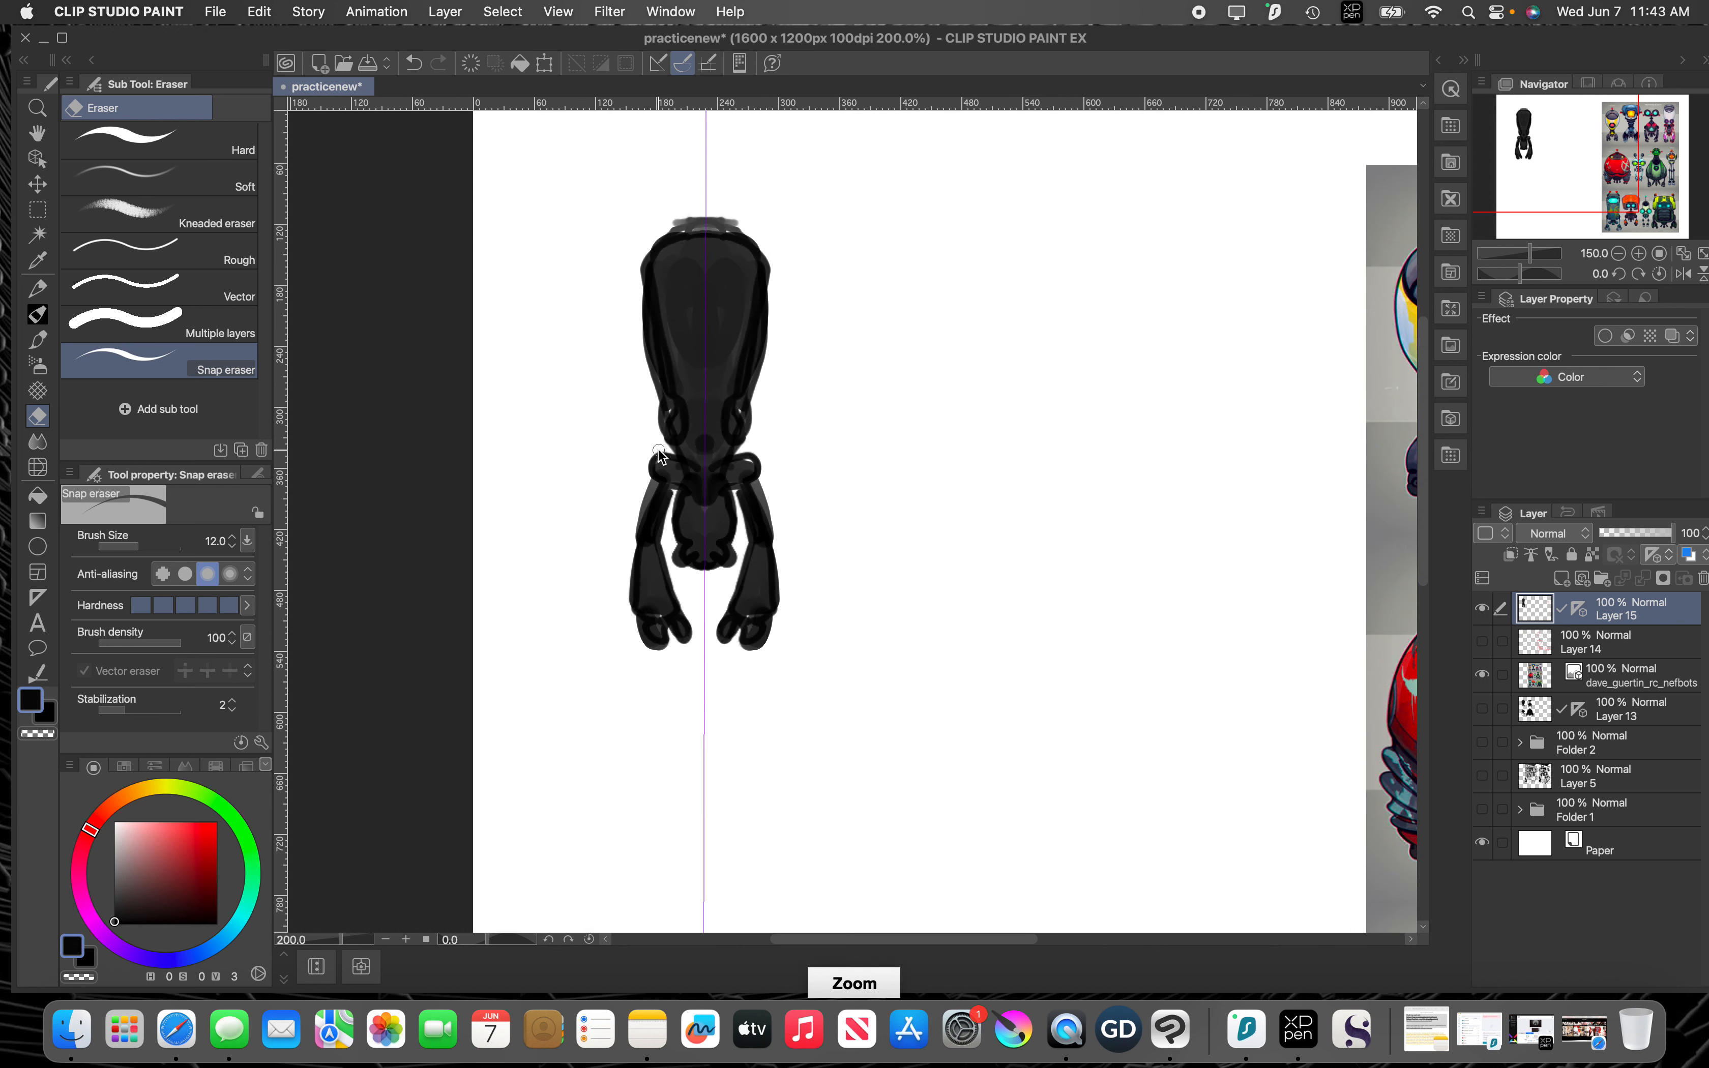
scroll(659, 450, "up", 1)
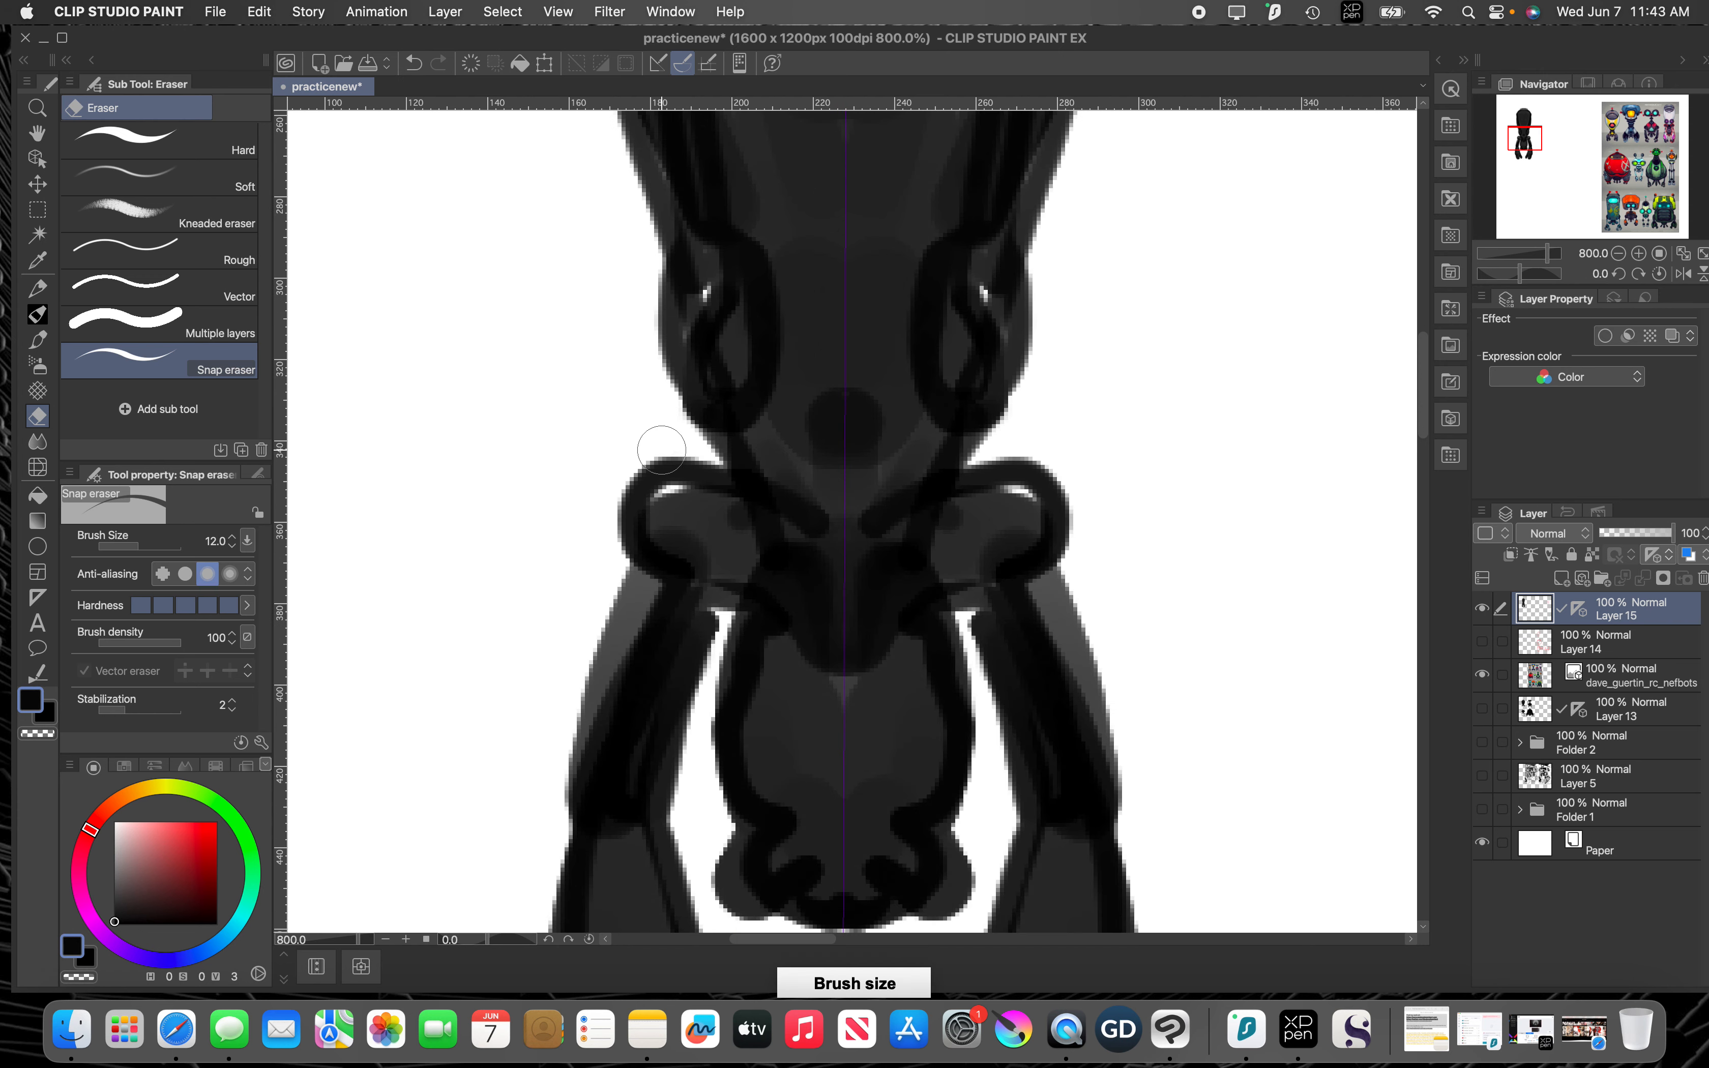
key("[")
key("[")
key("[")
key("[")
key("[")
key("[")
key("[")
mouse_move(727, 461)
left_mouse_down()
mouse_move(765, 506)
mouse_move(680, 472)
mouse_move(719, 469)
mouse_move(625, 496)
left_mouse_up()
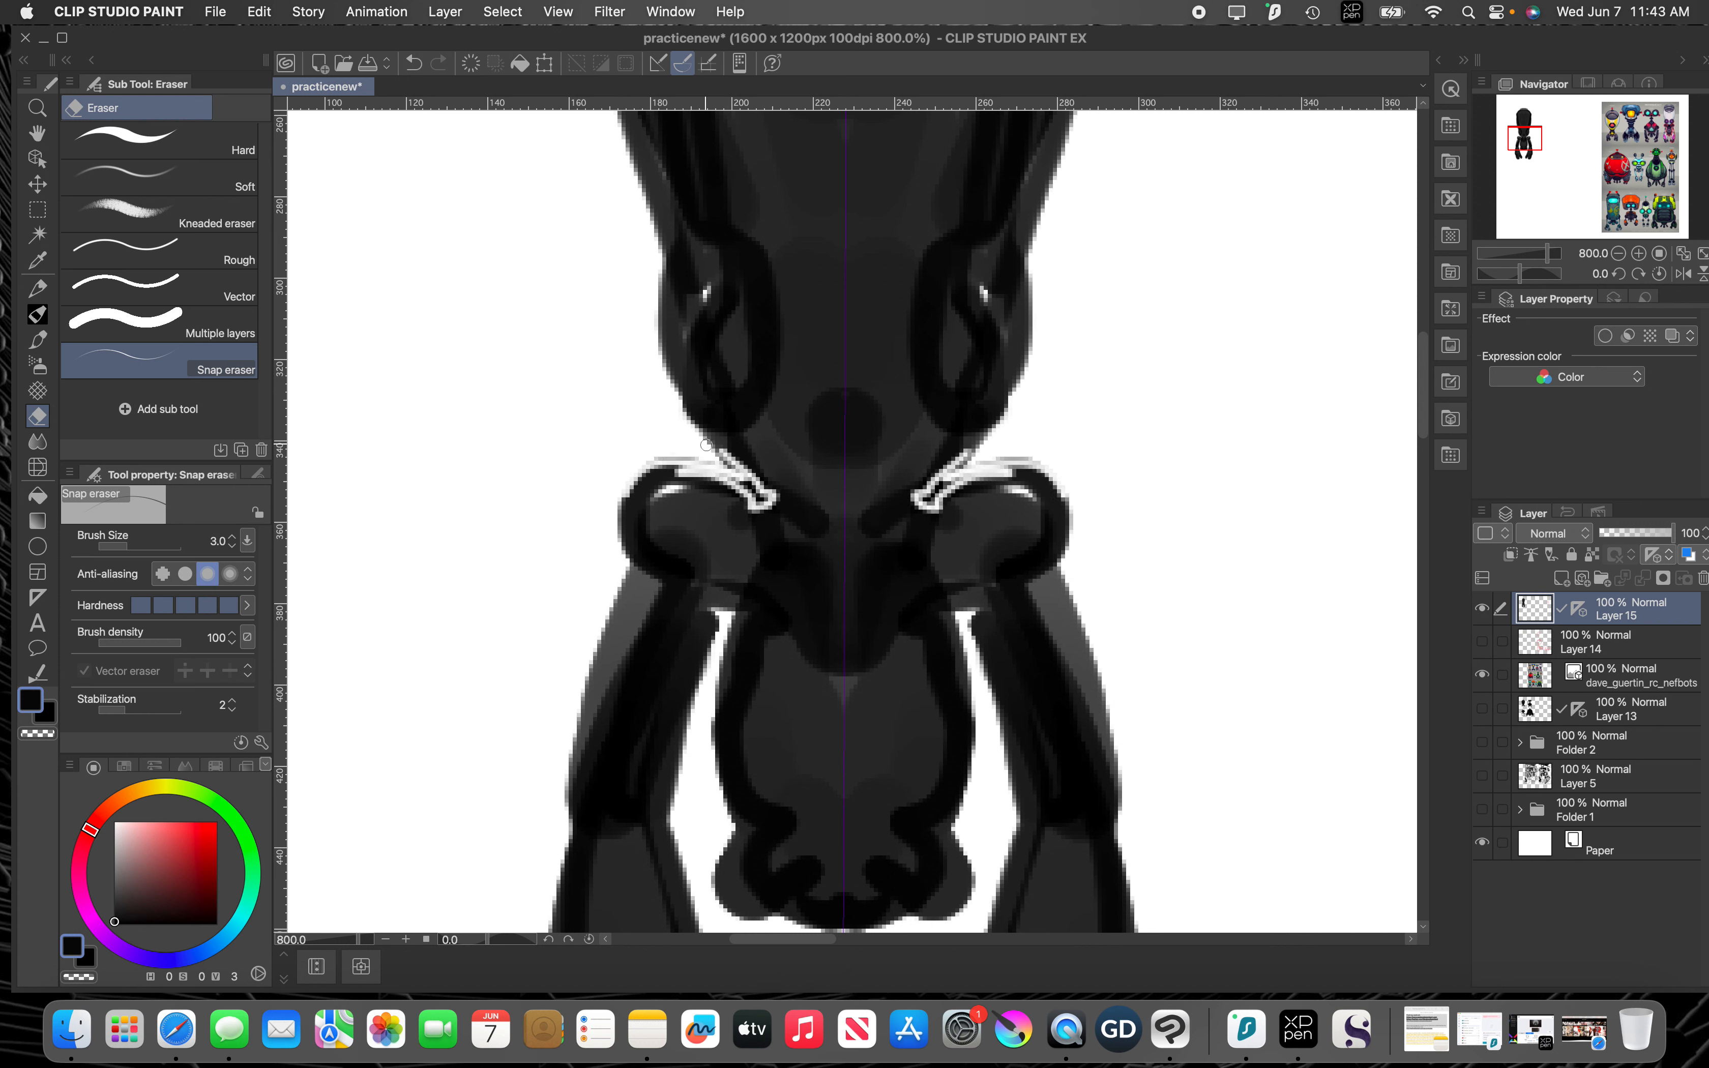
left_click_drag(707, 446, 775, 495)
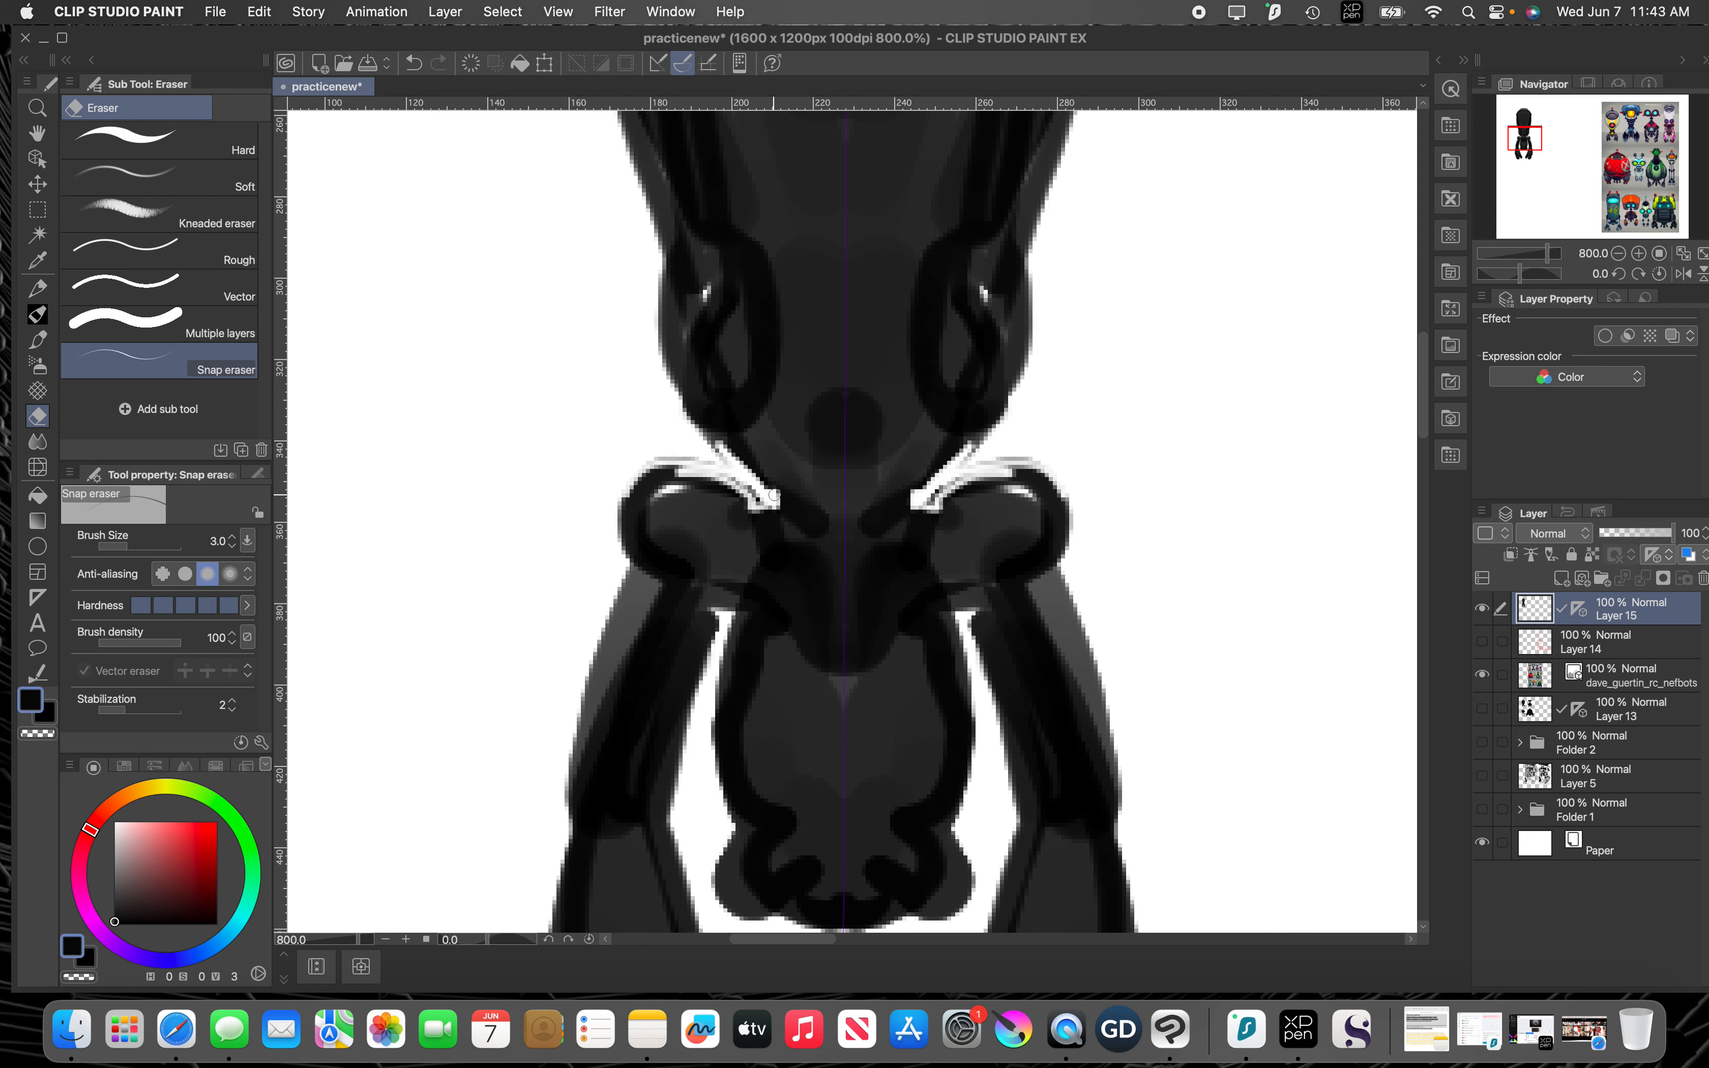
Step: Trim the edges of the silhouette's shoulders and both arms symmetrically with the Snap eraser at size 3
mouse_move(714, 634)
left_mouse_down()
mouse_move(669, 747)
mouse_move(723, 601)
mouse_move(702, 685)
left_mouse_up()
mouse_move(622, 606)
left_mouse_down()
mouse_move(577, 755)
mouse_move(639, 489)
mouse_move(701, 466)
mouse_move(667, 460)
mouse_move(761, 500)
mouse_move(675, 409)
mouse_move(738, 484)
mouse_move(703, 467)
mouse_move(636, 489)
mouse_move(625, 516)
mouse_move(648, 473)
mouse_move(630, 530)
left_mouse_up()
key("space")
left_click_drag(785, 663, 803, 396)
key("space")
mouse_move(593, 525)
left_mouse_down()
mouse_move(697, 496)
mouse_move(673, 802)
mouse_move(667, 648)
mouse_move(665, 674)
left_mouse_up()
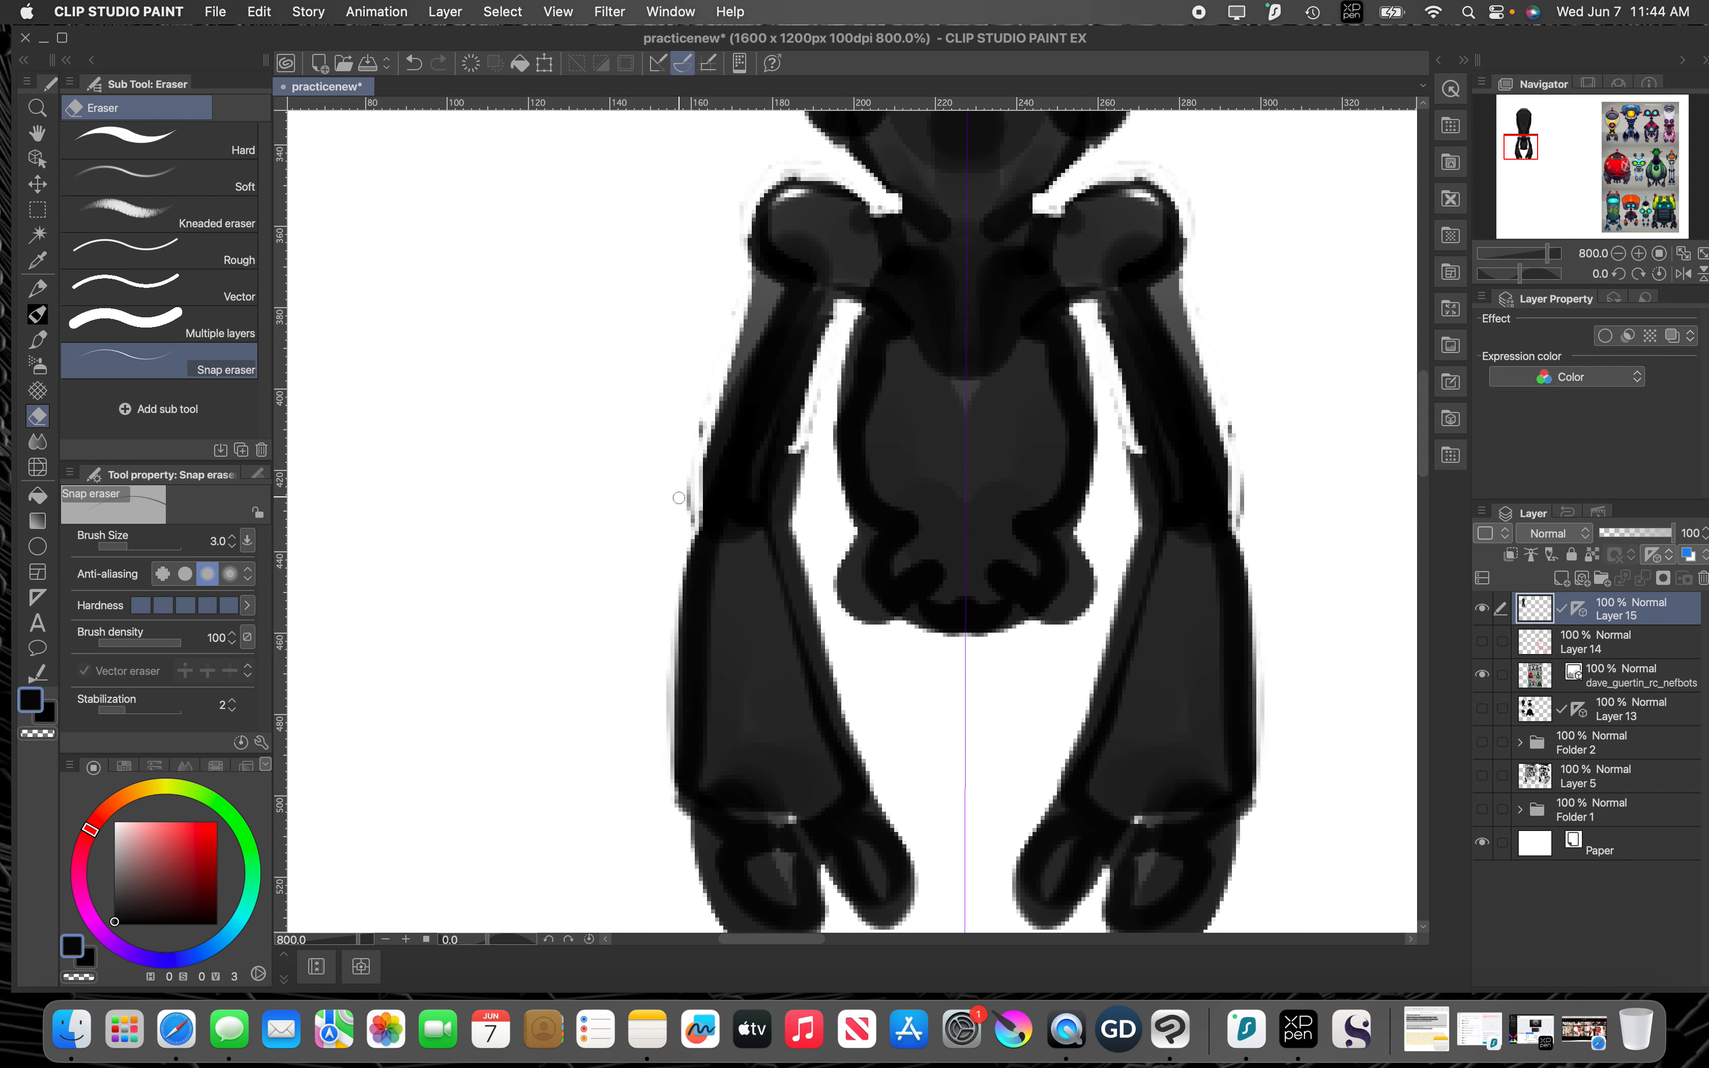
mouse_move(679, 498)
left_mouse_down()
mouse_move(703, 413)
mouse_move(704, 435)
mouse_move(791, 498)
mouse_move(843, 695)
left_mouse_up()
mouse_move(880, 786)
left_mouse_down()
mouse_move(915, 877)
mouse_move(880, 929)
mouse_move(901, 618)
left_mouse_up()
Step: Erase around the silhouette's hands to slim the fingers and cut a rounded notch into each claw
key("space")
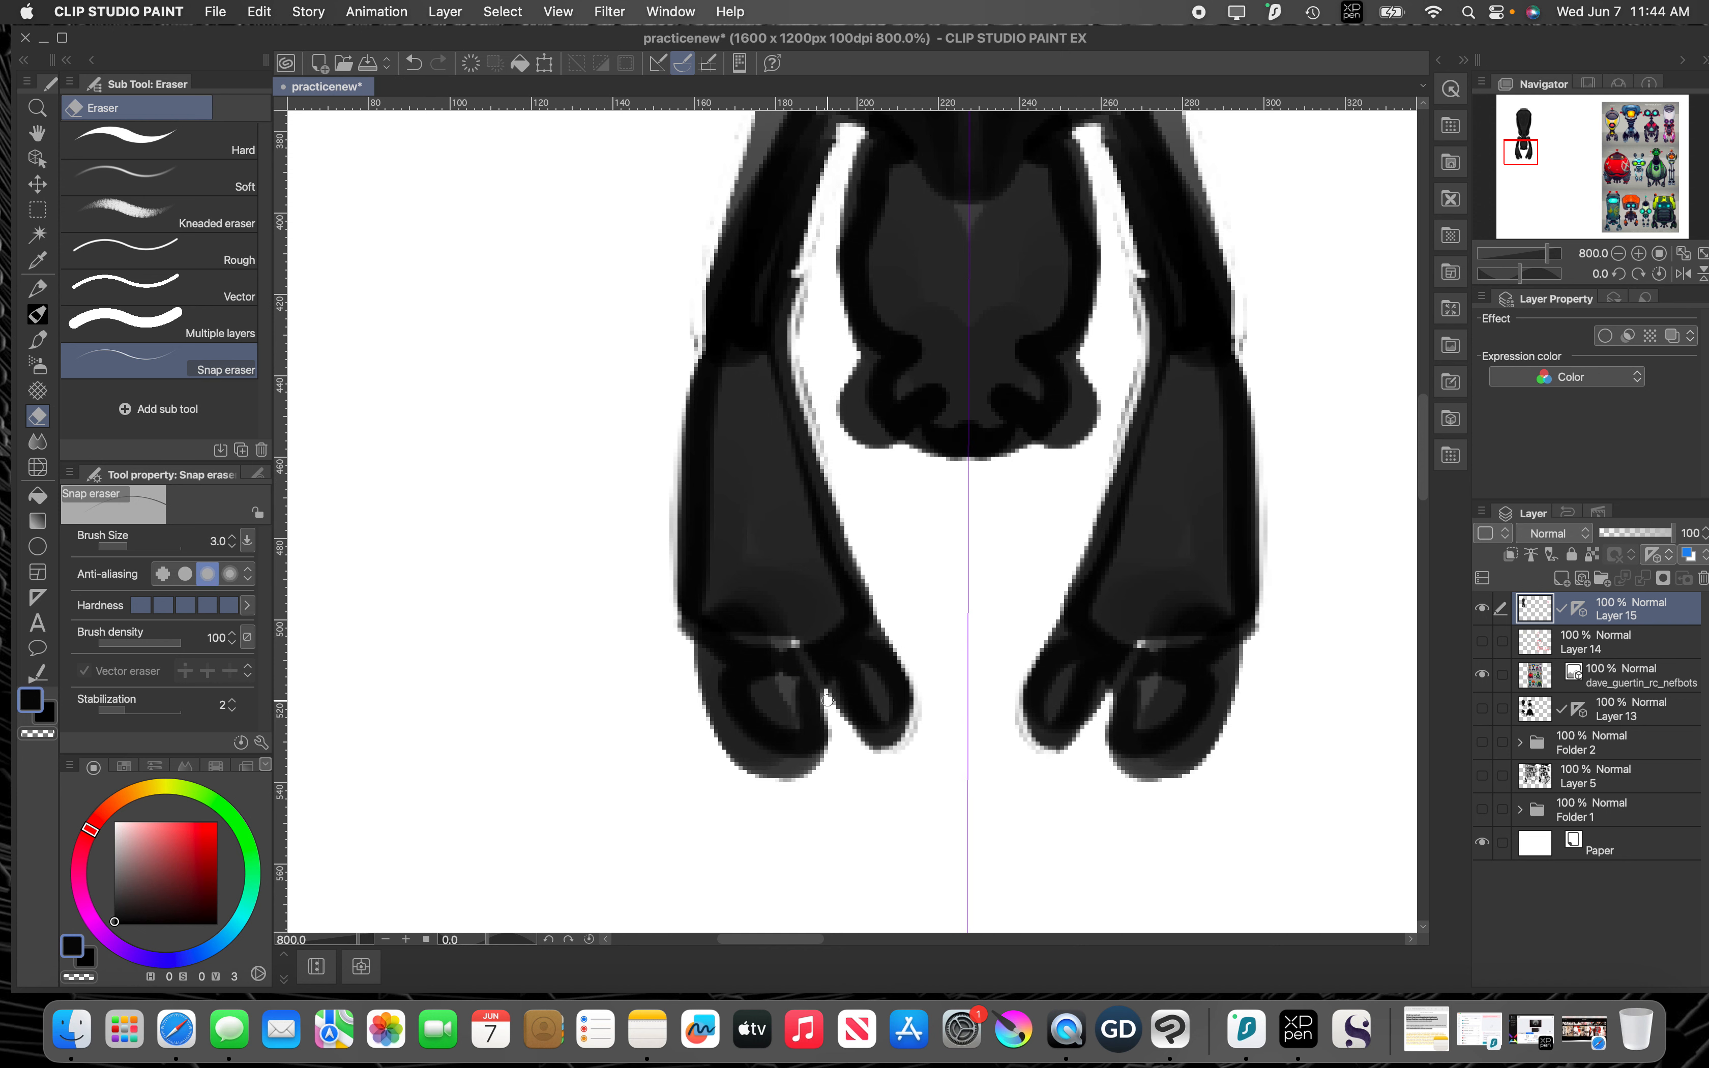
mouse_move(828, 682)
left_mouse_down()
mouse_move(832, 740)
mouse_move(756, 742)
mouse_move(717, 708)
mouse_move(698, 640)
mouse_move(716, 735)
mouse_move(755, 776)
mouse_move(802, 779)
mouse_move(758, 764)
mouse_move(813, 762)
mouse_move(738, 753)
mouse_move(797, 756)
mouse_move(745, 759)
mouse_move(789, 771)
mouse_move(818, 756)
mouse_move(724, 745)
mouse_move(744, 757)
mouse_move(687, 665)
left_mouse_up()
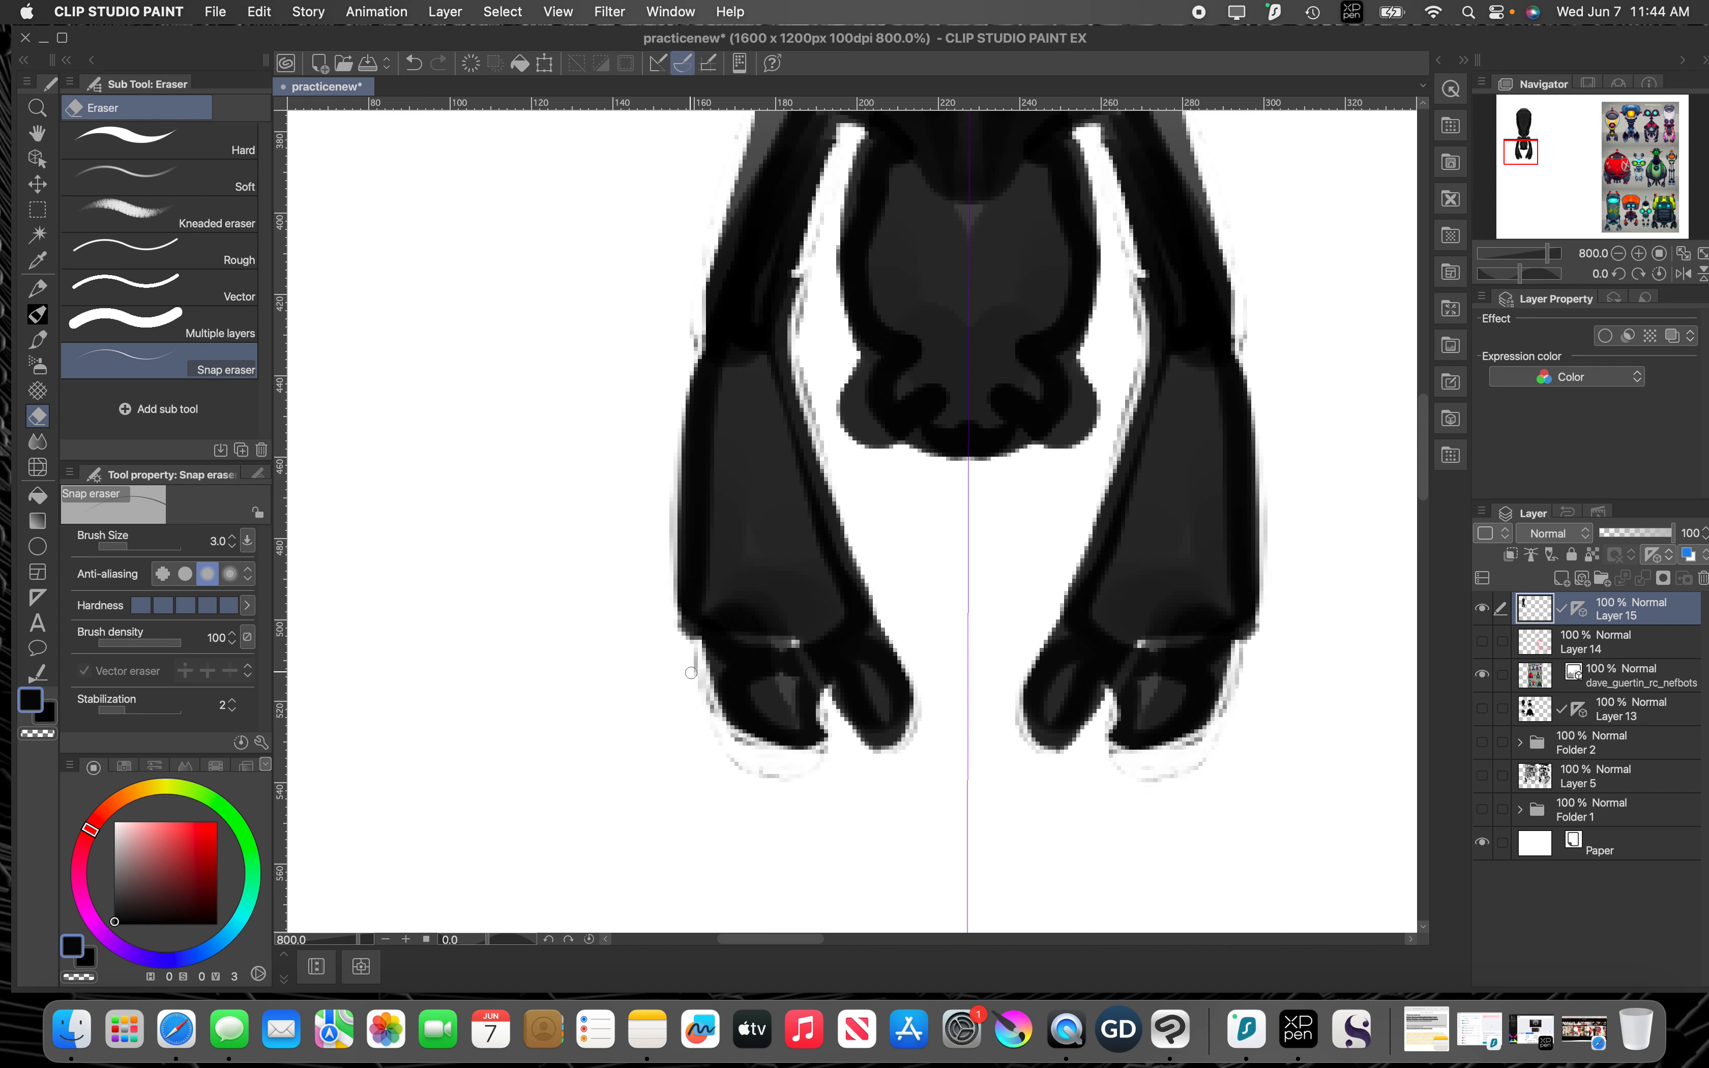
mouse_move(897, 671)
left_mouse_down()
mouse_move(865, 740)
mouse_move(900, 696)
mouse_move(888, 747)
mouse_move(910, 681)
mouse_move(877, 744)
mouse_move(836, 719)
left_mouse_up()
key("space")
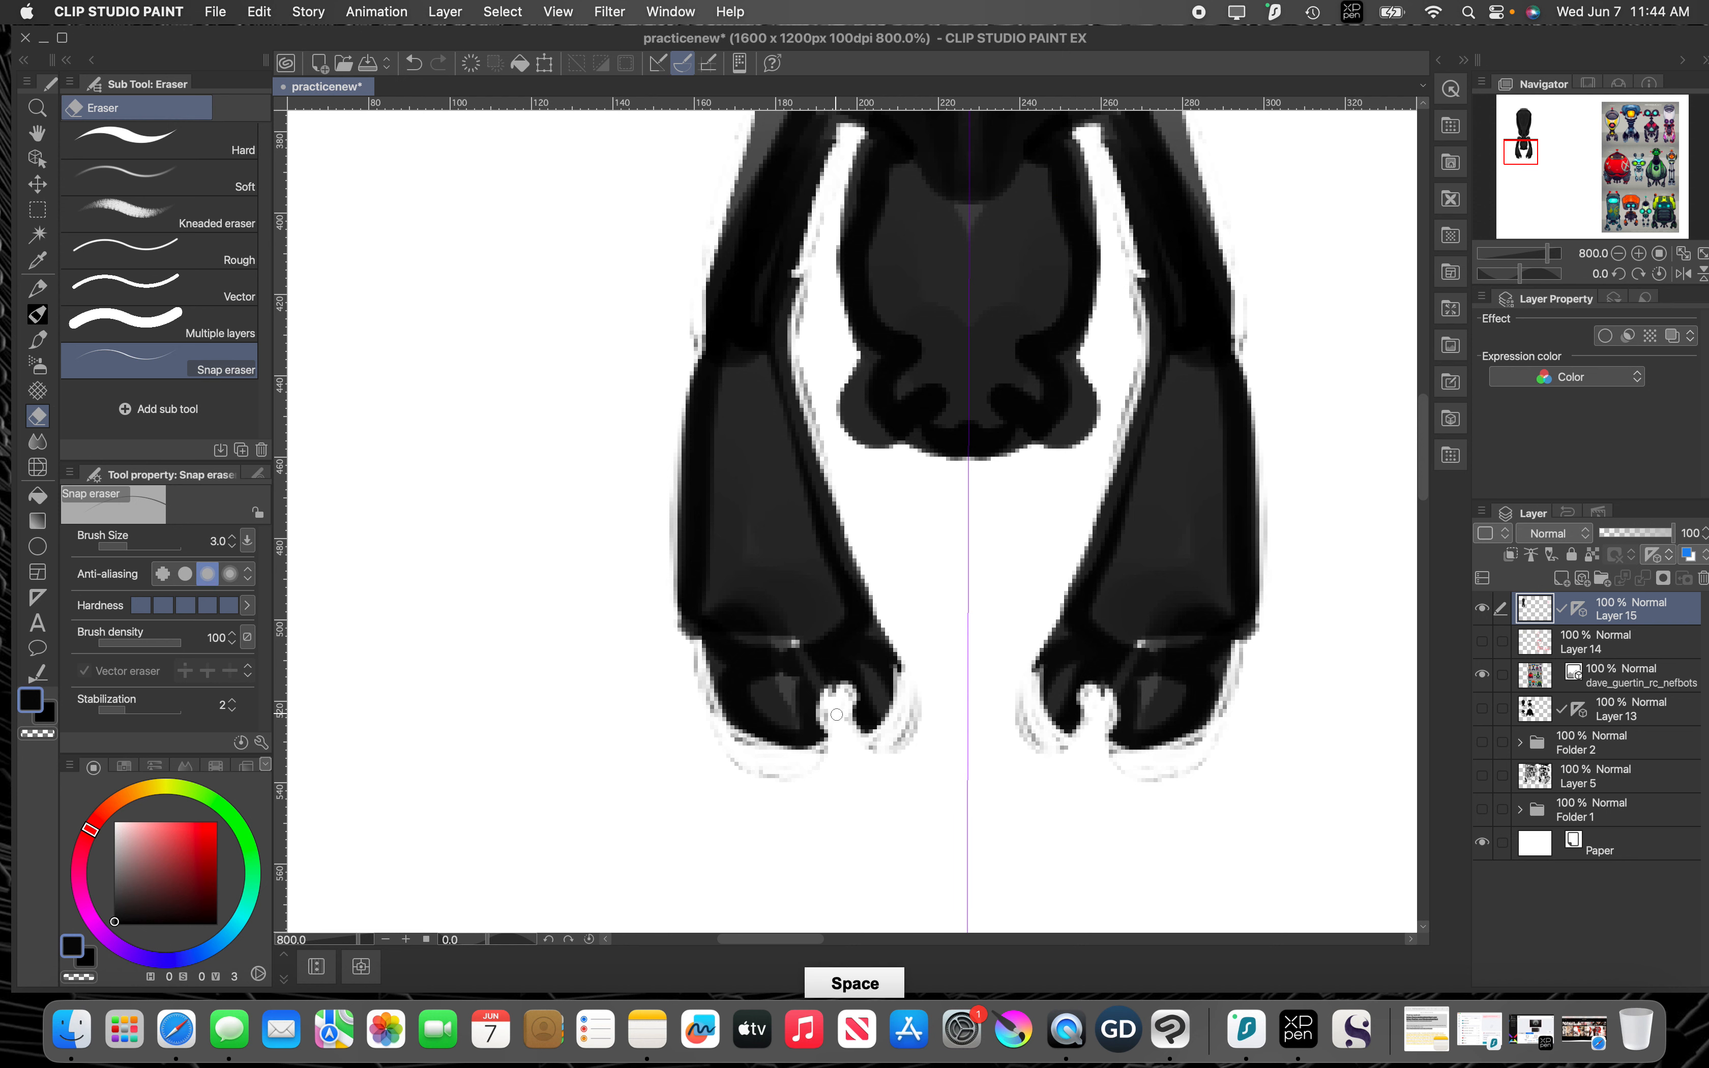
Step: Carve the underside of the silhouette's torso into pointed lobes and clean the gaps between torso and arms
mouse_move(889, 576)
left_mouse_down()
mouse_move(884, 709)
mouse_move(911, 578)
mouse_move(941, 609)
mouse_move(918, 606)
mouse_move(927, 565)
mouse_move(934, 586)
mouse_move(928, 569)
mouse_move(884, 608)
mouse_move(844, 583)
mouse_move(867, 498)
mouse_move(847, 576)
mouse_move(879, 608)
mouse_move(940, 607)
mouse_move(911, 608)
left_mouse_up()
mouse_move(846, 545)
left_mouse_down()
mouse_move(850, 595)
mouse_move(833, 556)
mouse_move(807, 562)
mouse_move(799, 514)
mouse_move(824, 320)
left_mouse_up()
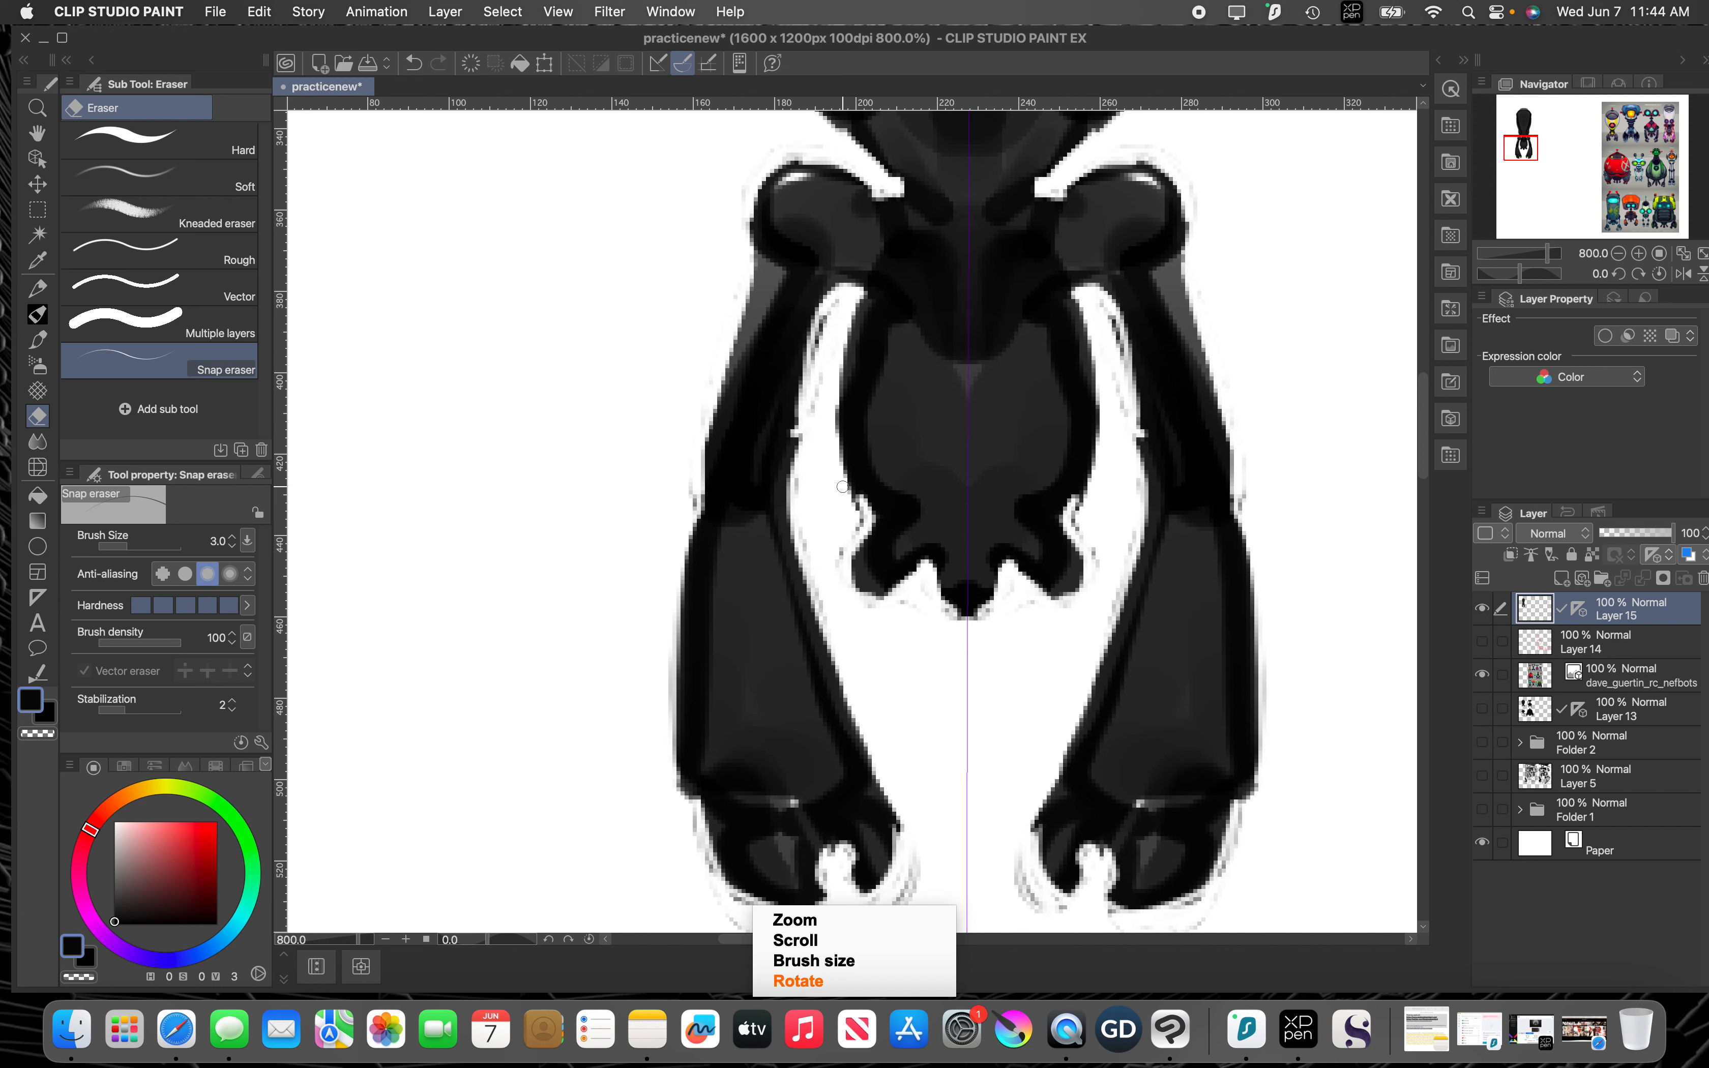
scroll(844, 537, "down", 3)
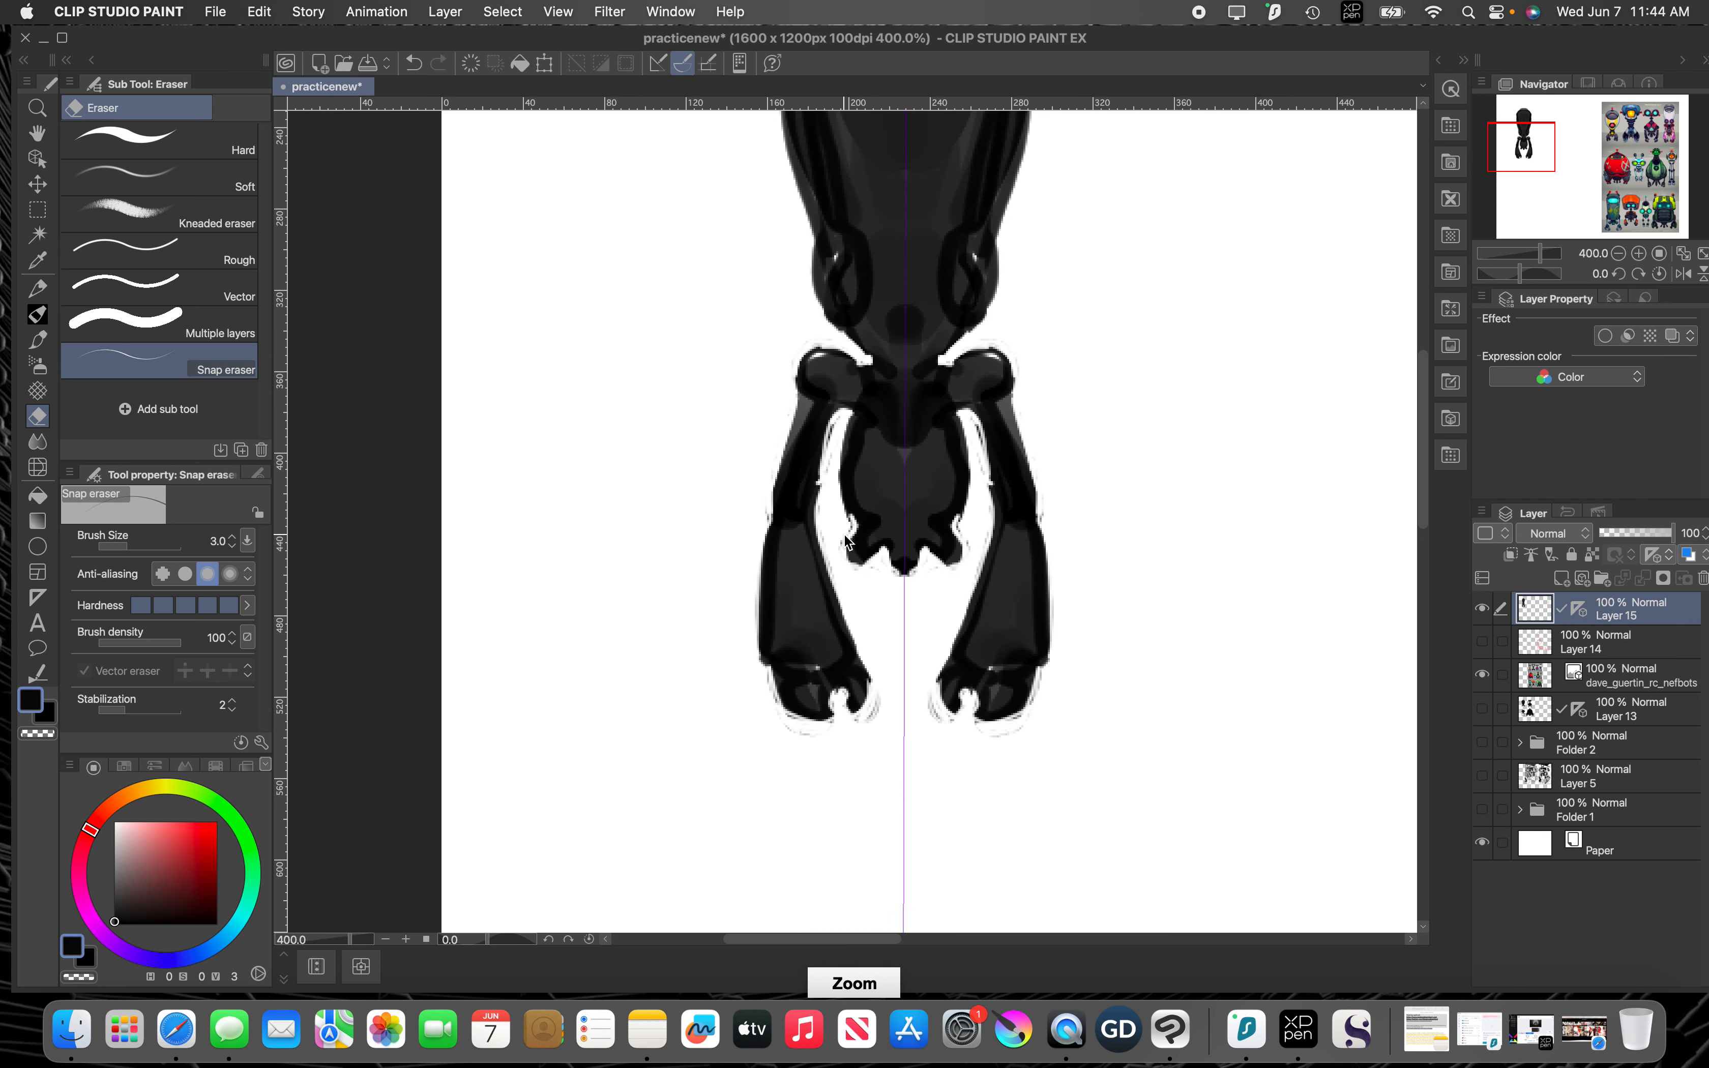
left_click_drag(1023, 504, 781, 269)
left_click_drag(784, 507, 778, 455)
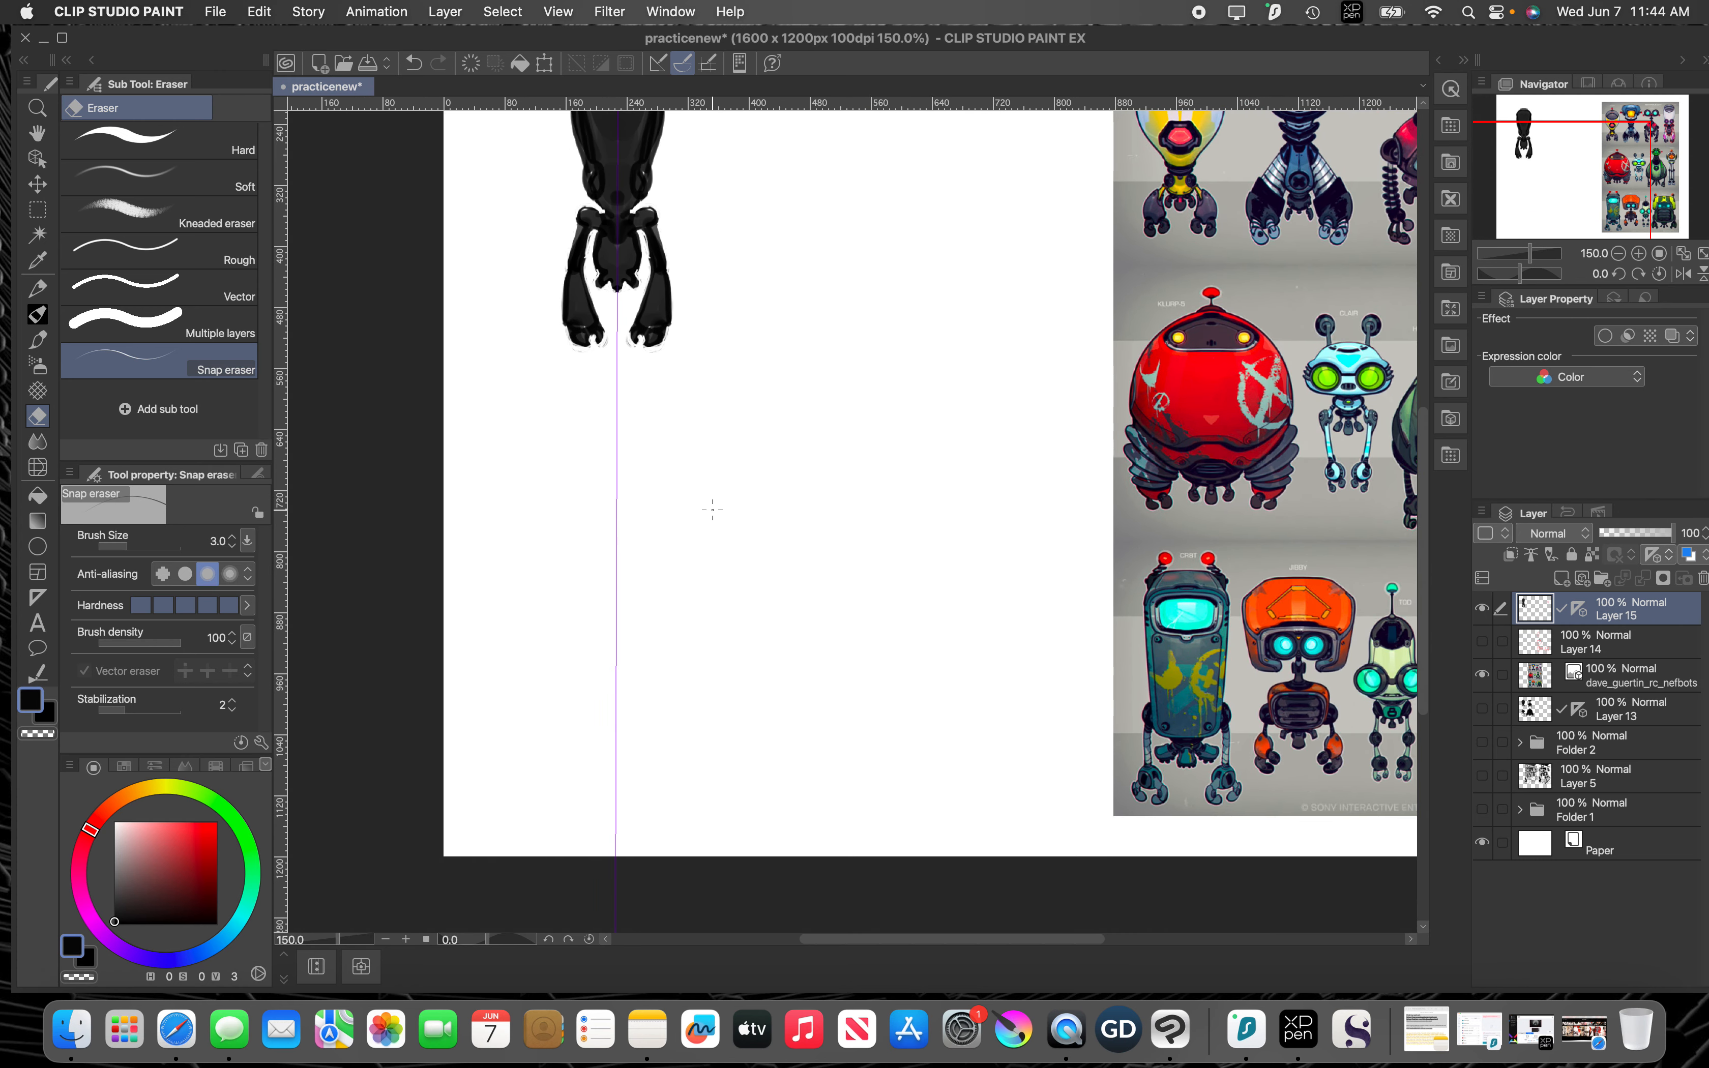
Step: Sketch a second robot below the first with the J BASIC PAINT pen at size 3: domed head, shoulders, jagged torso, round-jointed arms and claws
key("p")
mouse_move(713, 523)
left_mouse_down()
mouse_move(744, 508)
mouse_move(652, 535)
mouse_move(620, 525)
mouse_move(630, 507)
mouse_move(516, 520)
mouse_move(509, 598)
mouse_move(498, 581)
mouse_move(506, 613)
mouse_move(537, 614)
mouse_move(504, 630)
left_mouse_up()
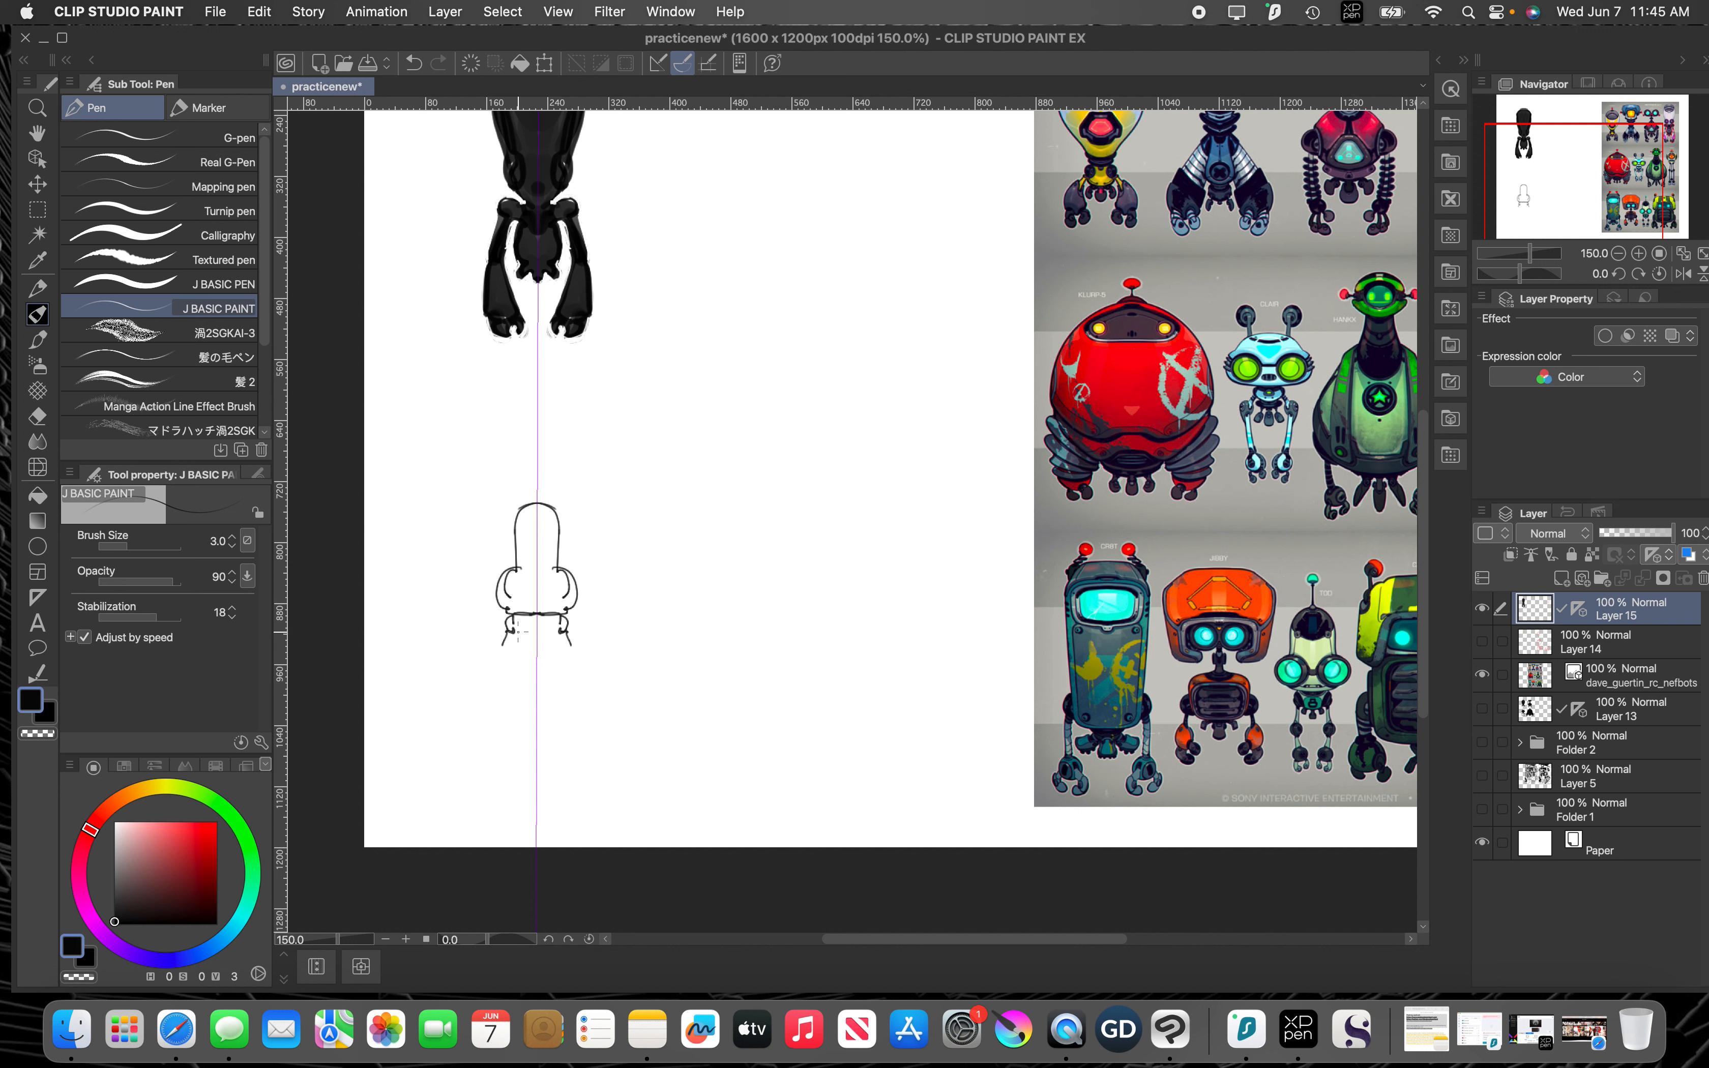
left_click_drag(518, 631, 535, 651)
left_click_drag(511, 630, 493, 670)
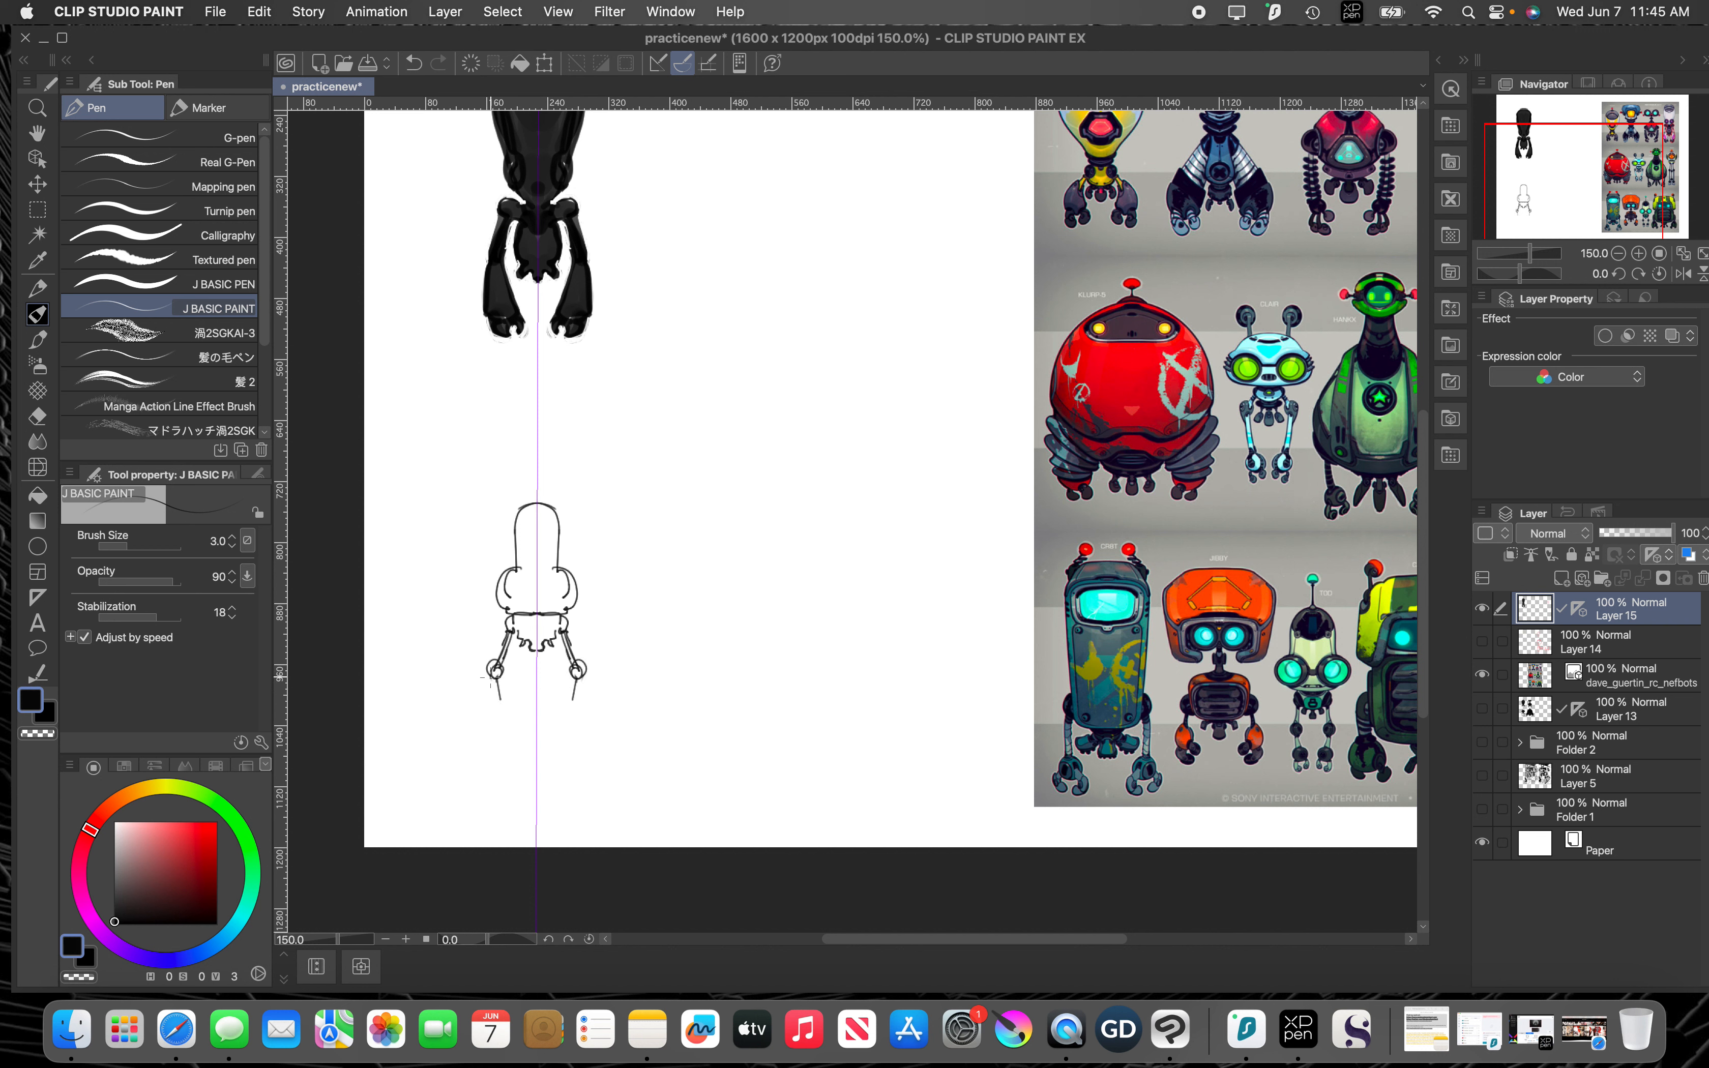
left_click_drag(491, 678, 497, 705)
Step: Fill the second robot's head, shoulders and torso with black at brush size 17
key("bracketright")
key("bracketright")
key("bracketright")
key("bracketright")
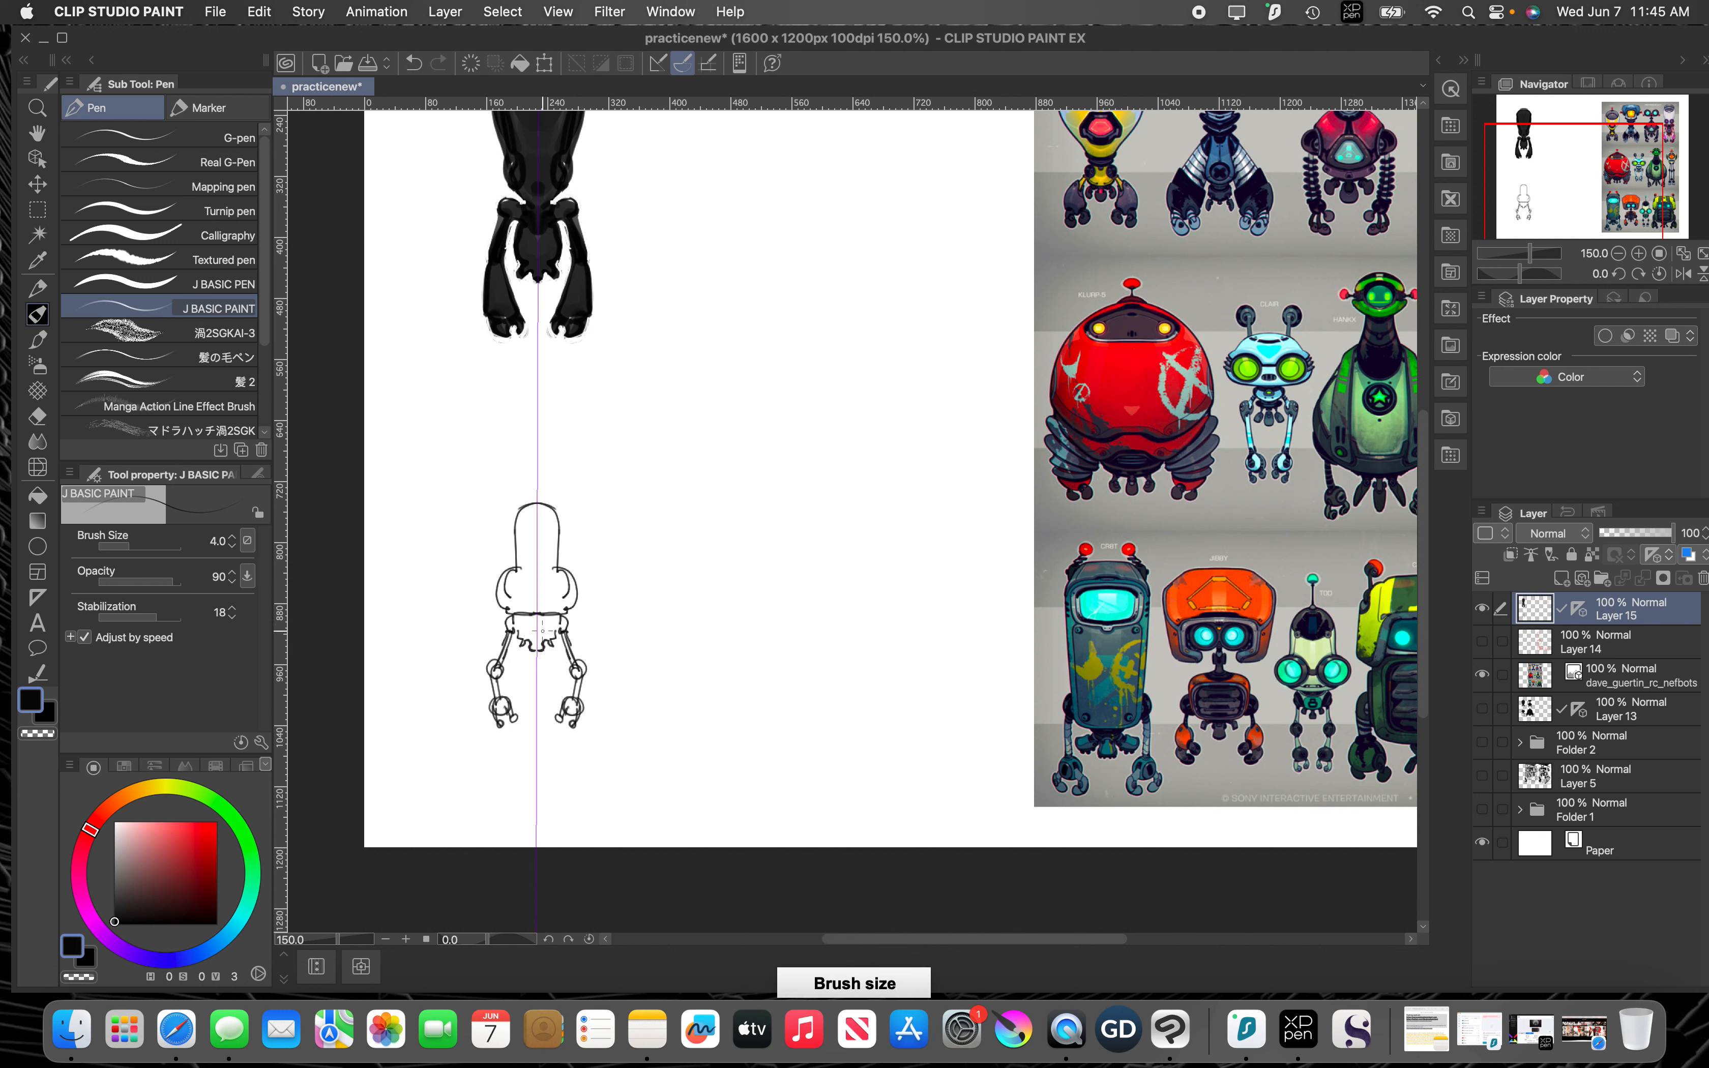
key("bracketright")
key("bracketright")
key("bracketright")
mouse_move(539, 631)
left_mouse_down()
mouse_move(516, 586)
mouse_move(519, 603)
mouse_move(508, 574)
mouse_move(506, 601)
mouse_move(515, 584)
mouse_move(526, 610)
mouse_move(556, 611)
mouse_move(531, 615)
mouse_move(528, 520)
mouse_move(527, 595)
mouse_move(536, 512)
mouse_move(523, 526)
mouse_move(537, 513)
mouse_move(517, 623)
left_mouse_up()
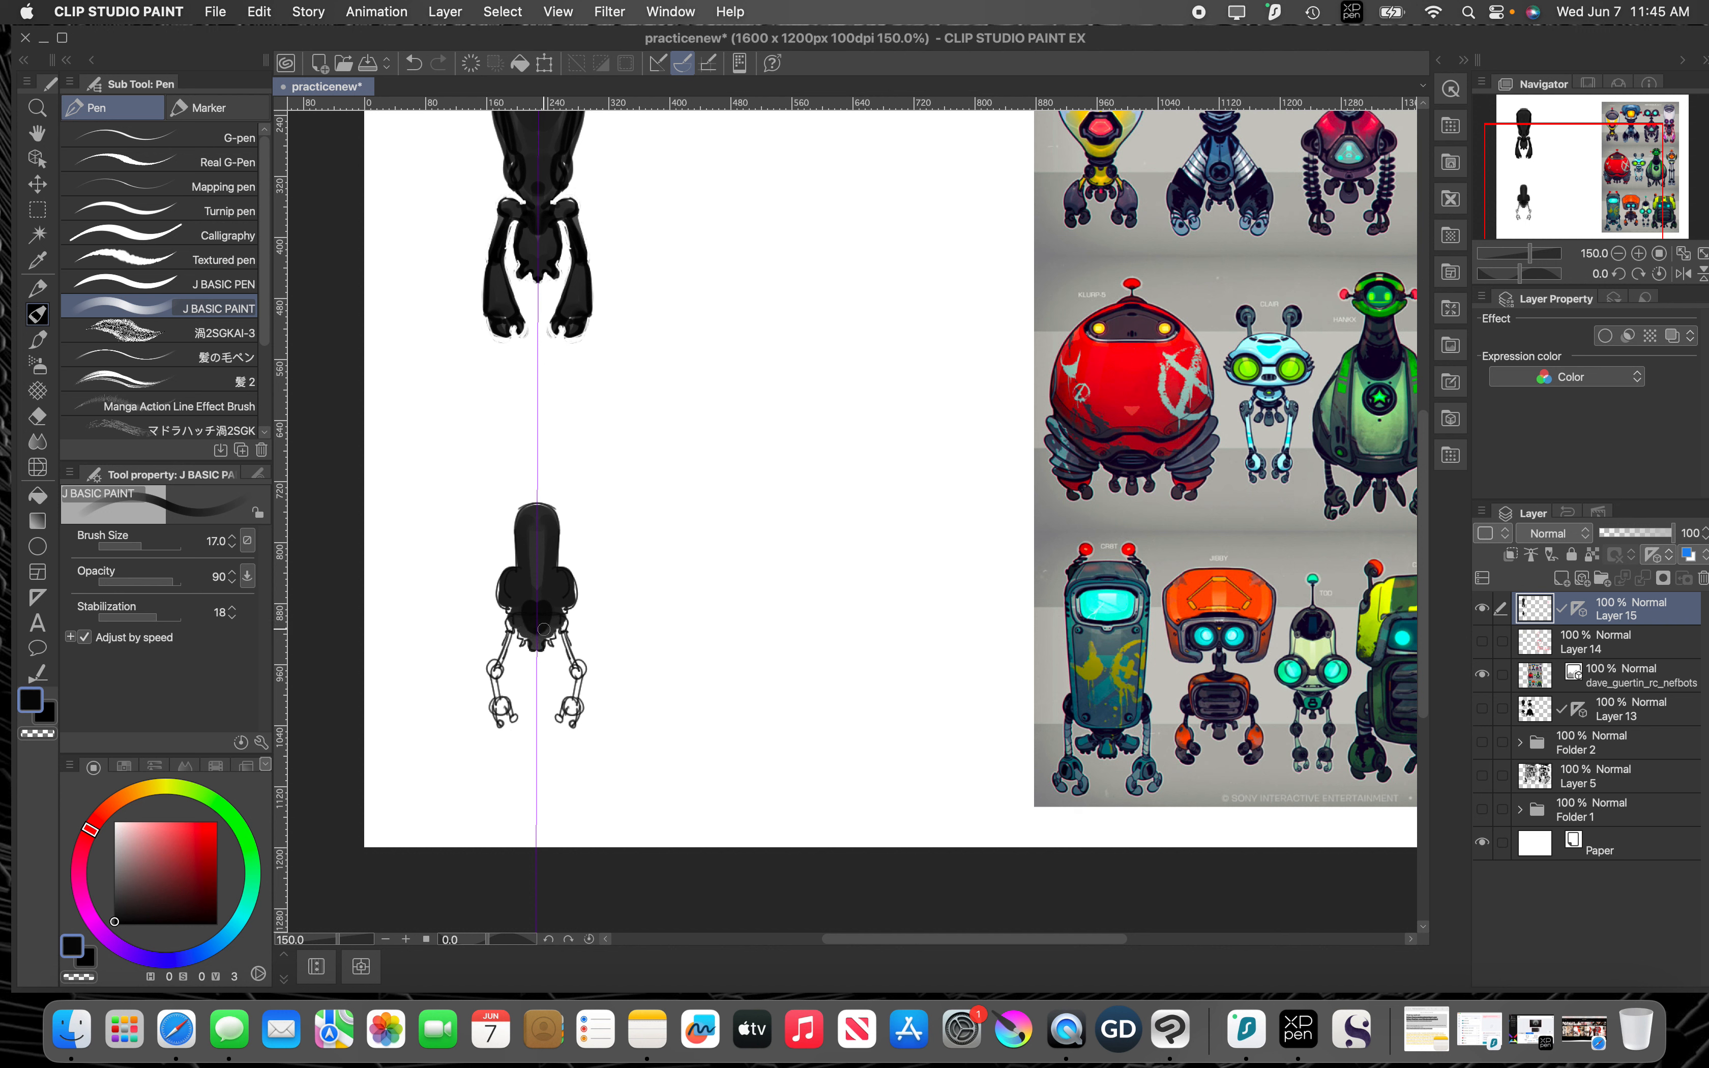
Step: Fill the second robot's thin arms and claws with black and thicken its shoulders at brush size 10
key("bracketleft")
key("bracketleft")
left_click_drag(565, 626, 570, 708)
key("bracketleft")
left_click_drag(582, 709, 579, 721)
left_click_drag(566, 709, 560, 719)
mouse_move(527, 636)
left_mouse_down()
mouse_move(498, 581)
mouse_move(497, 606)
mouse_move(515, 576)
left_mouse_up()
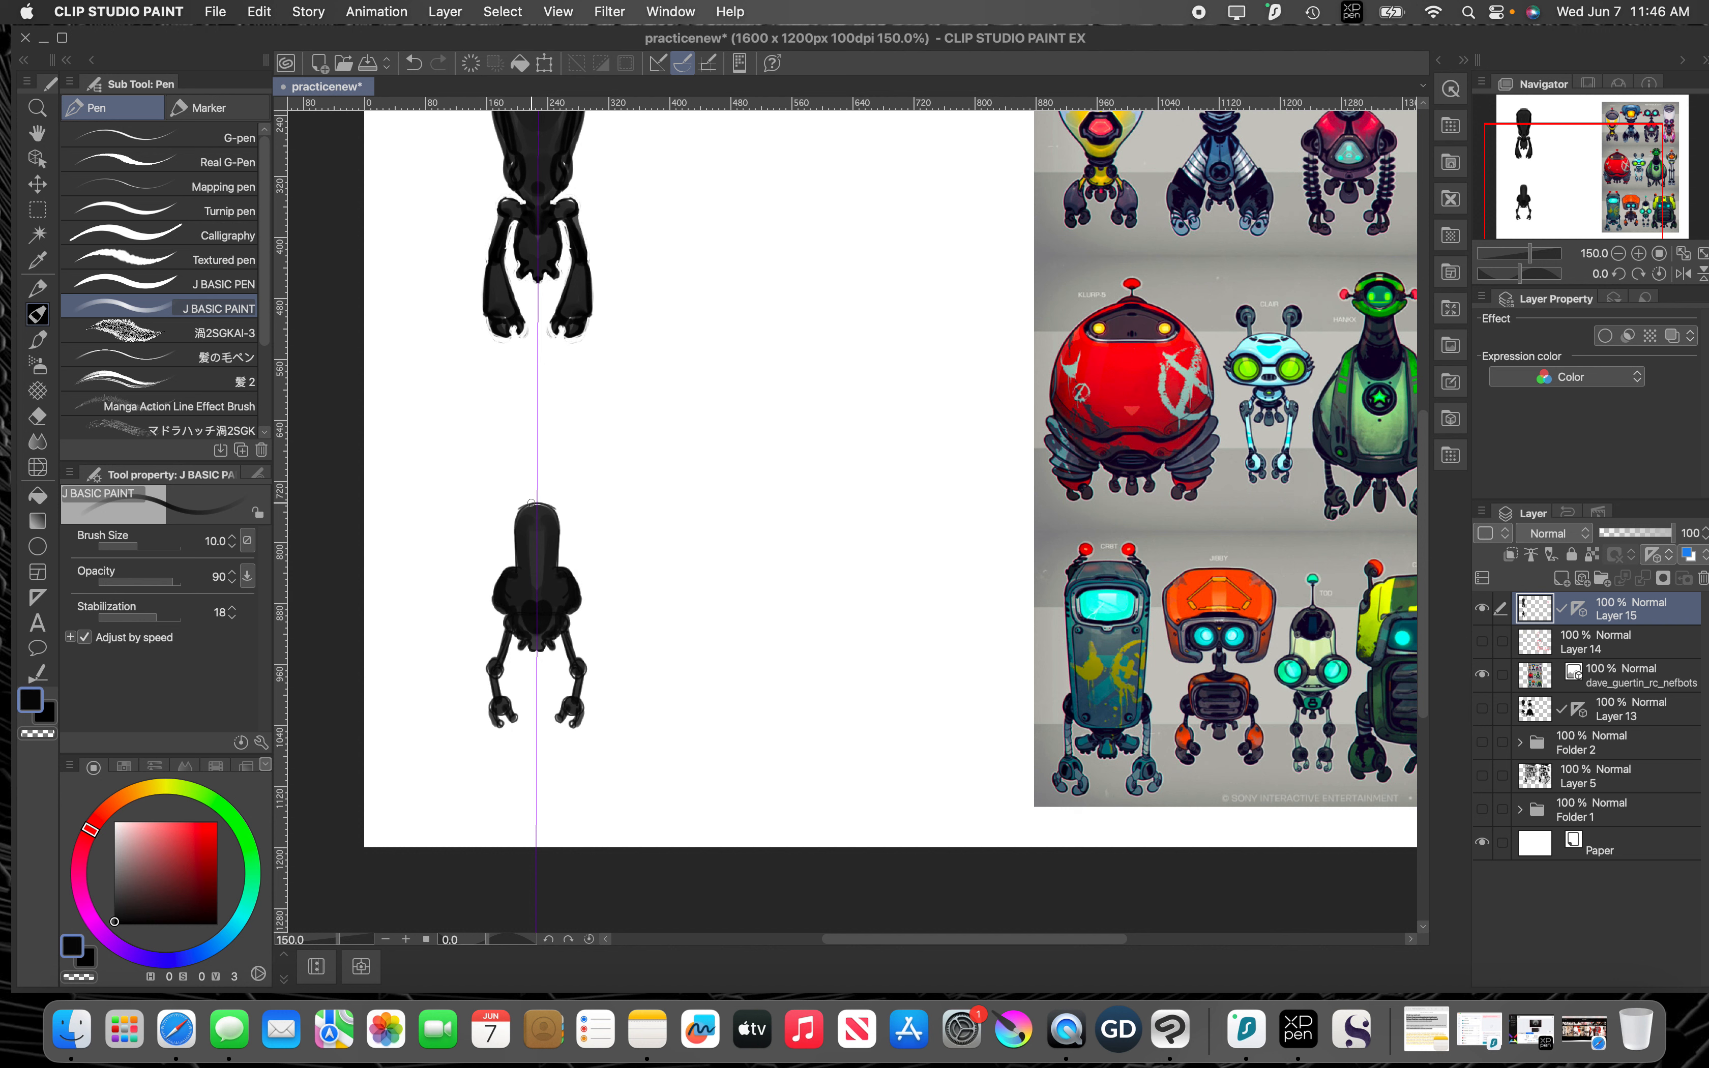
Step: Add a short central antenna to the second robot's head and darken the head at brush size 8
key("bracketleft")
mouse_move(536, 487)
left_mouse_down()
mouse_move(538, 512)
mouse_move(536, 476)
left_mouse_up()
mouse_move(525, 530)
left_mouse_down()
mouse_move(526, 577)
mouse_move(536, 526)
left_mouse_up()
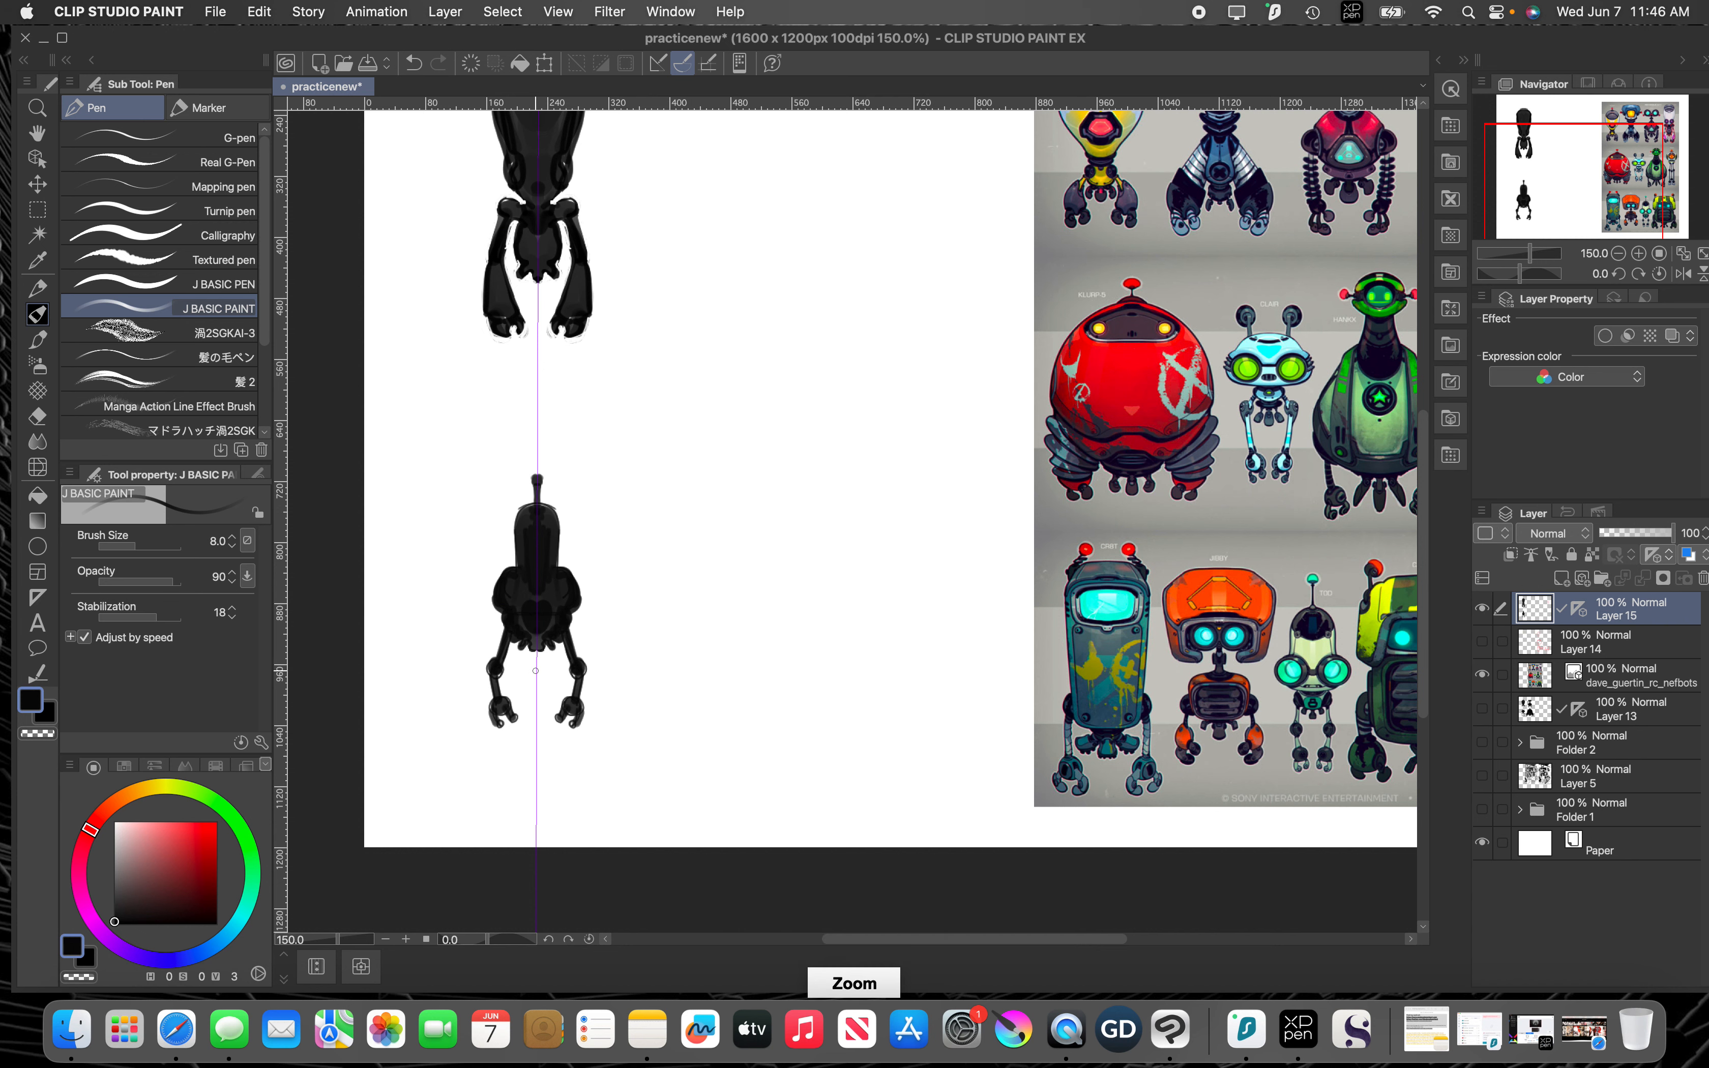
scroll(535, 667, "down", 1)
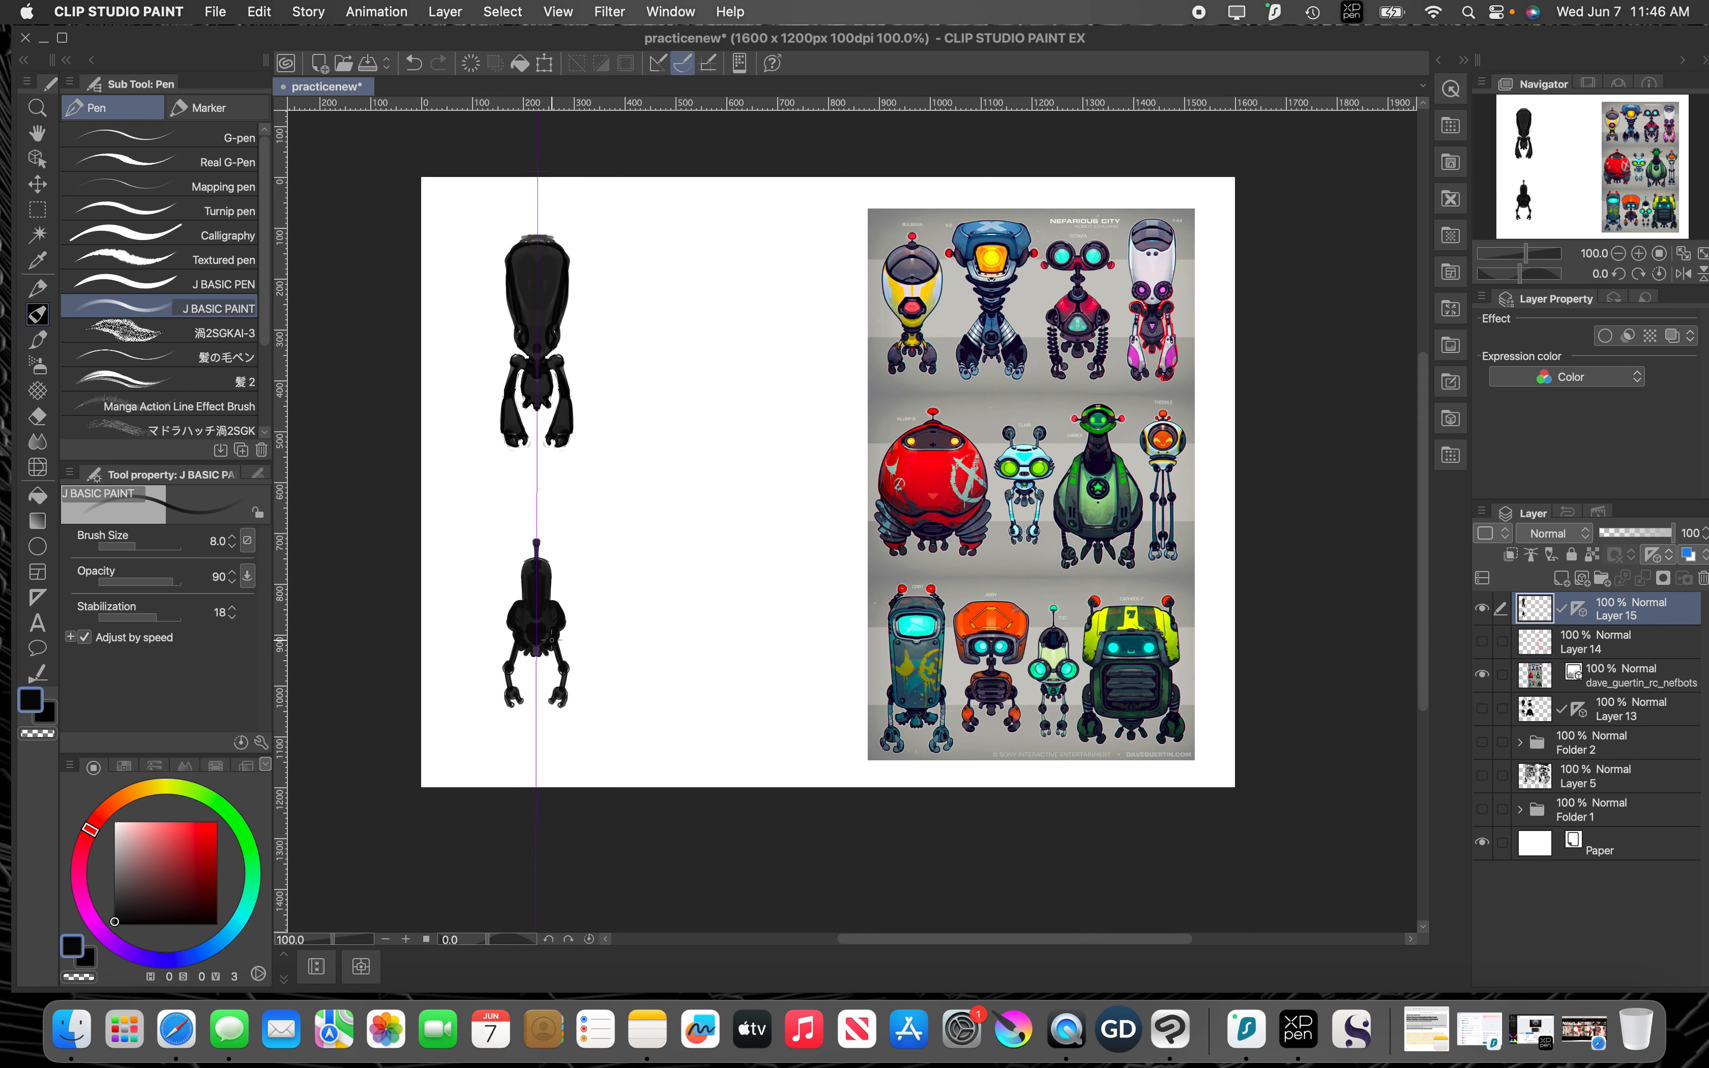
Step: Hide Layer 15 and add a new layer with a two-line vertical symmetrical ruler across the blank area beside the references
key("e")
left_click(1482, 608)
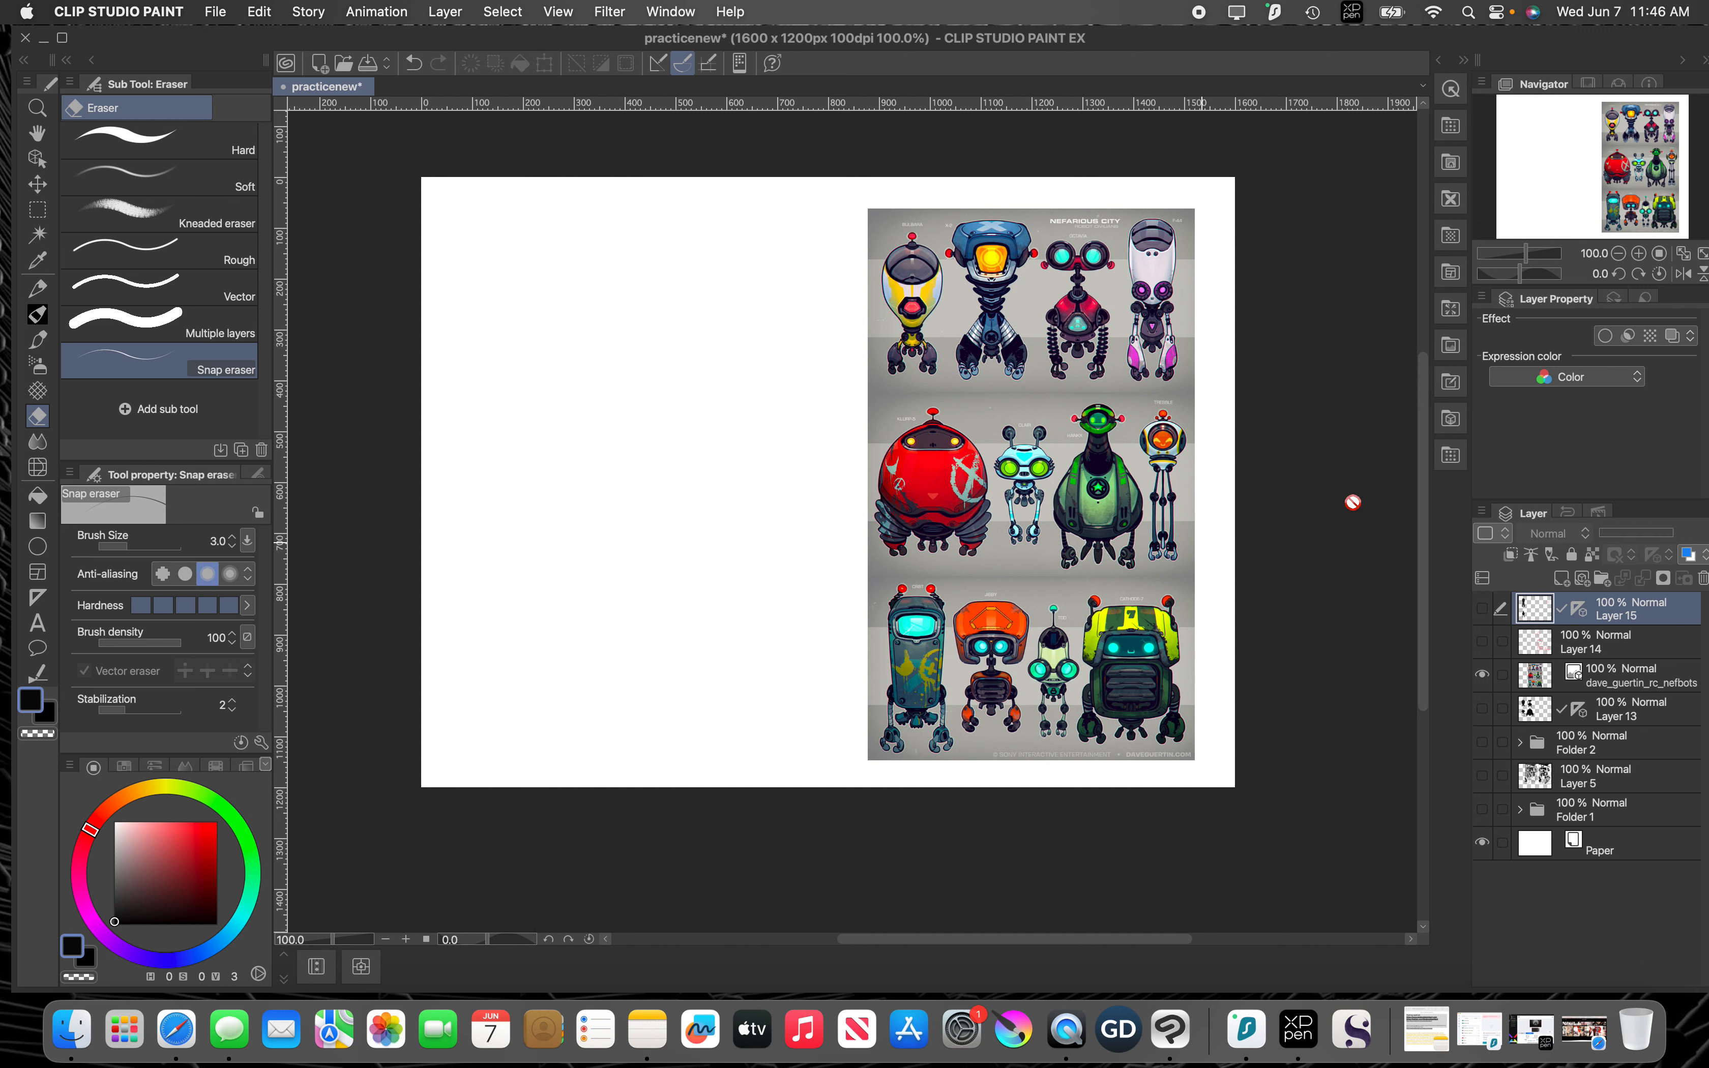
left_click(1562, 577)
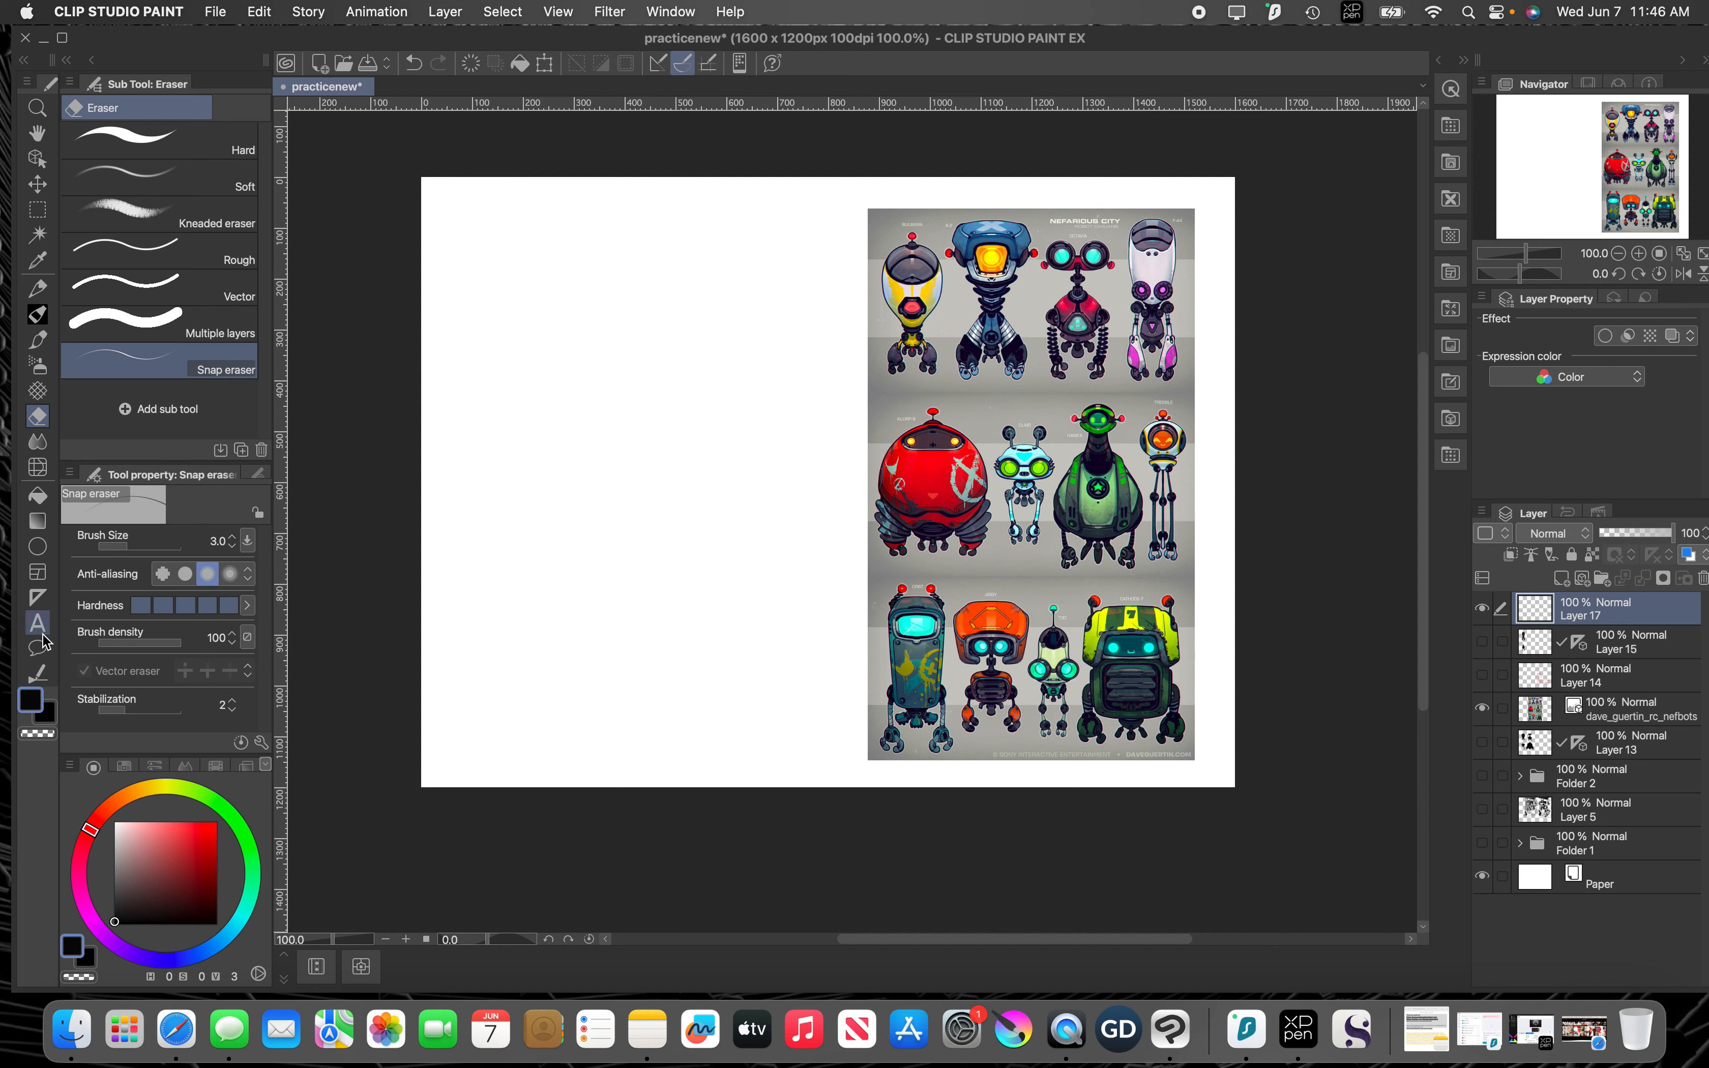
left_click(38, 597)
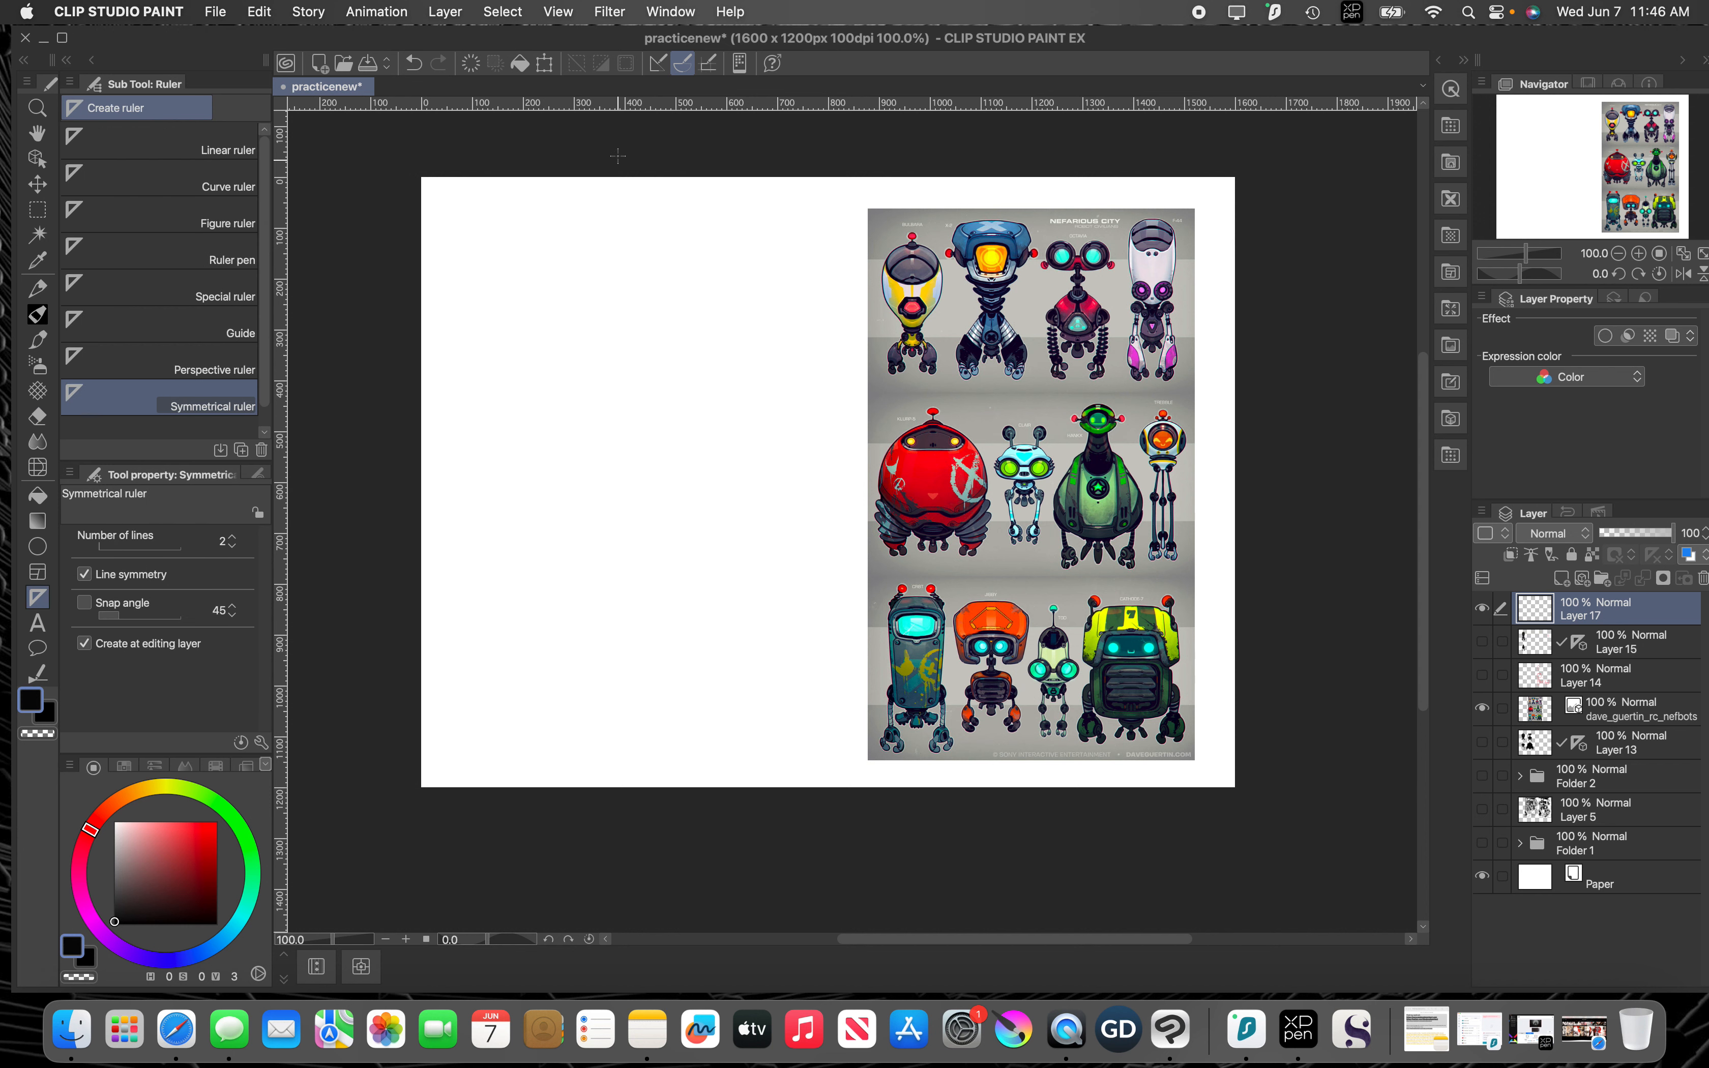
left_click_drag(620, 154, 613, 861)
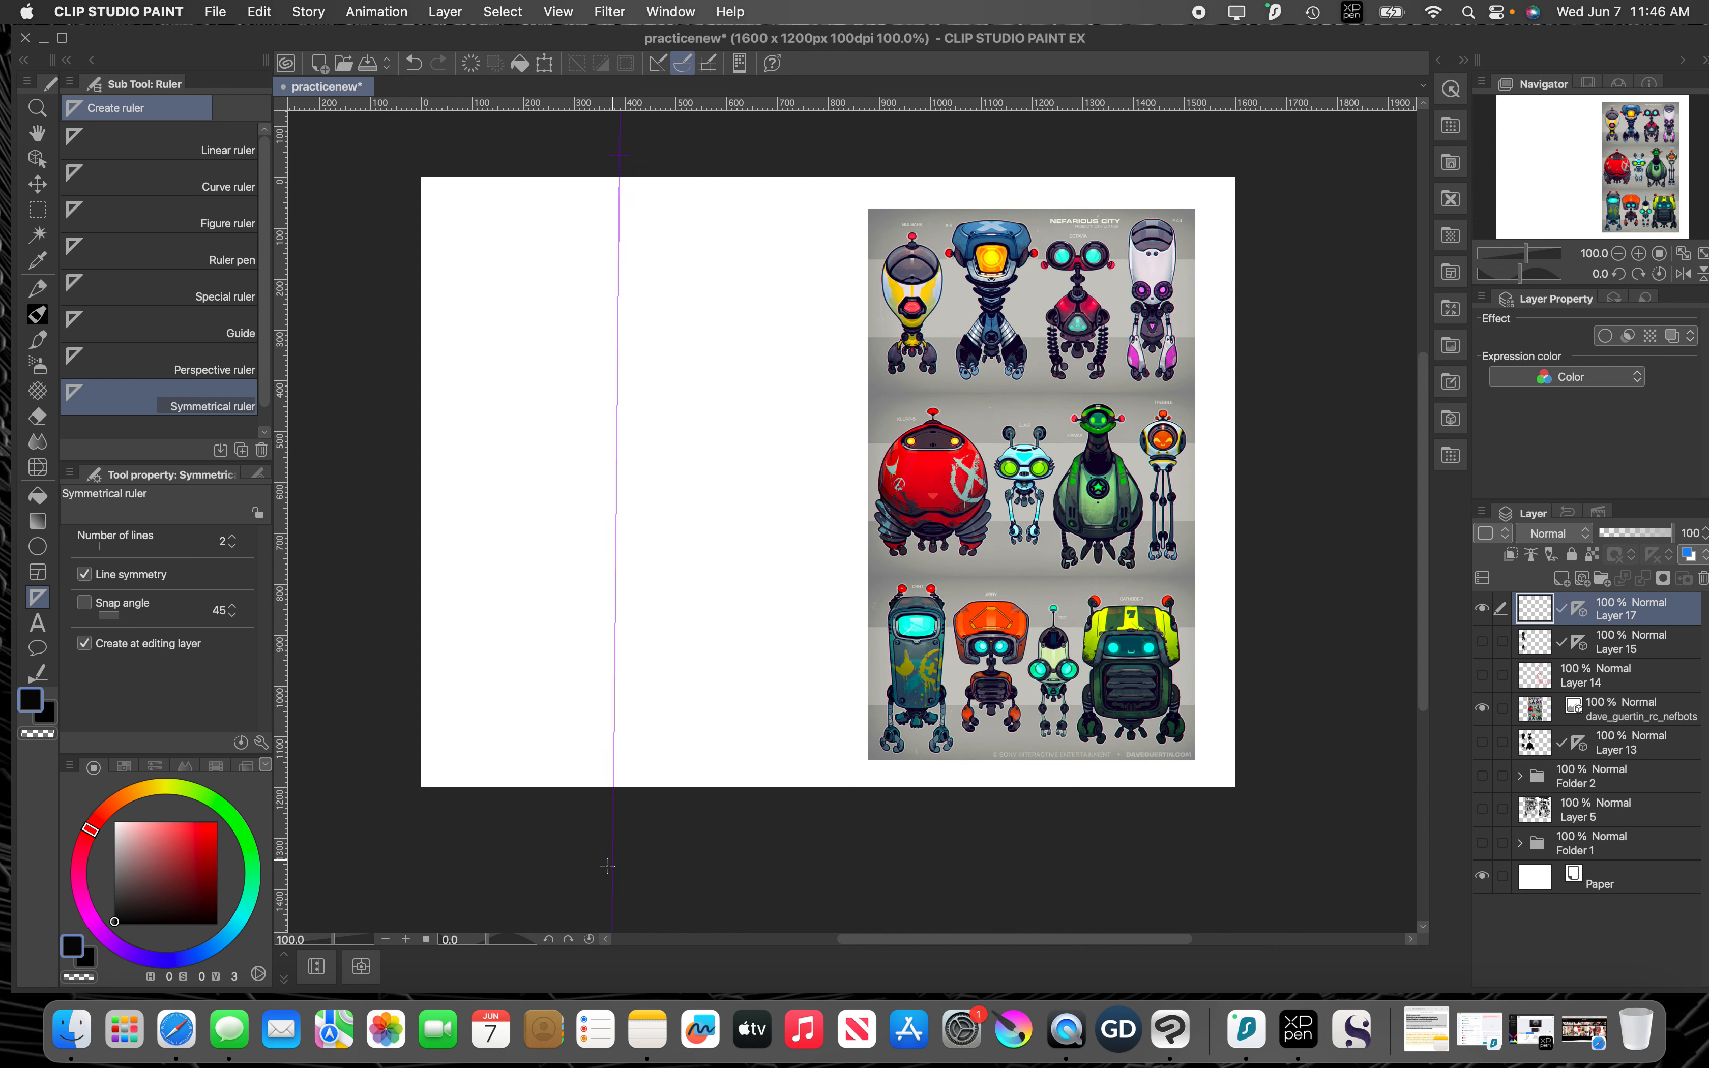
Step: Switch to the J BASIC PAINT pen and set its brush size to 15
left_click(37, 314)
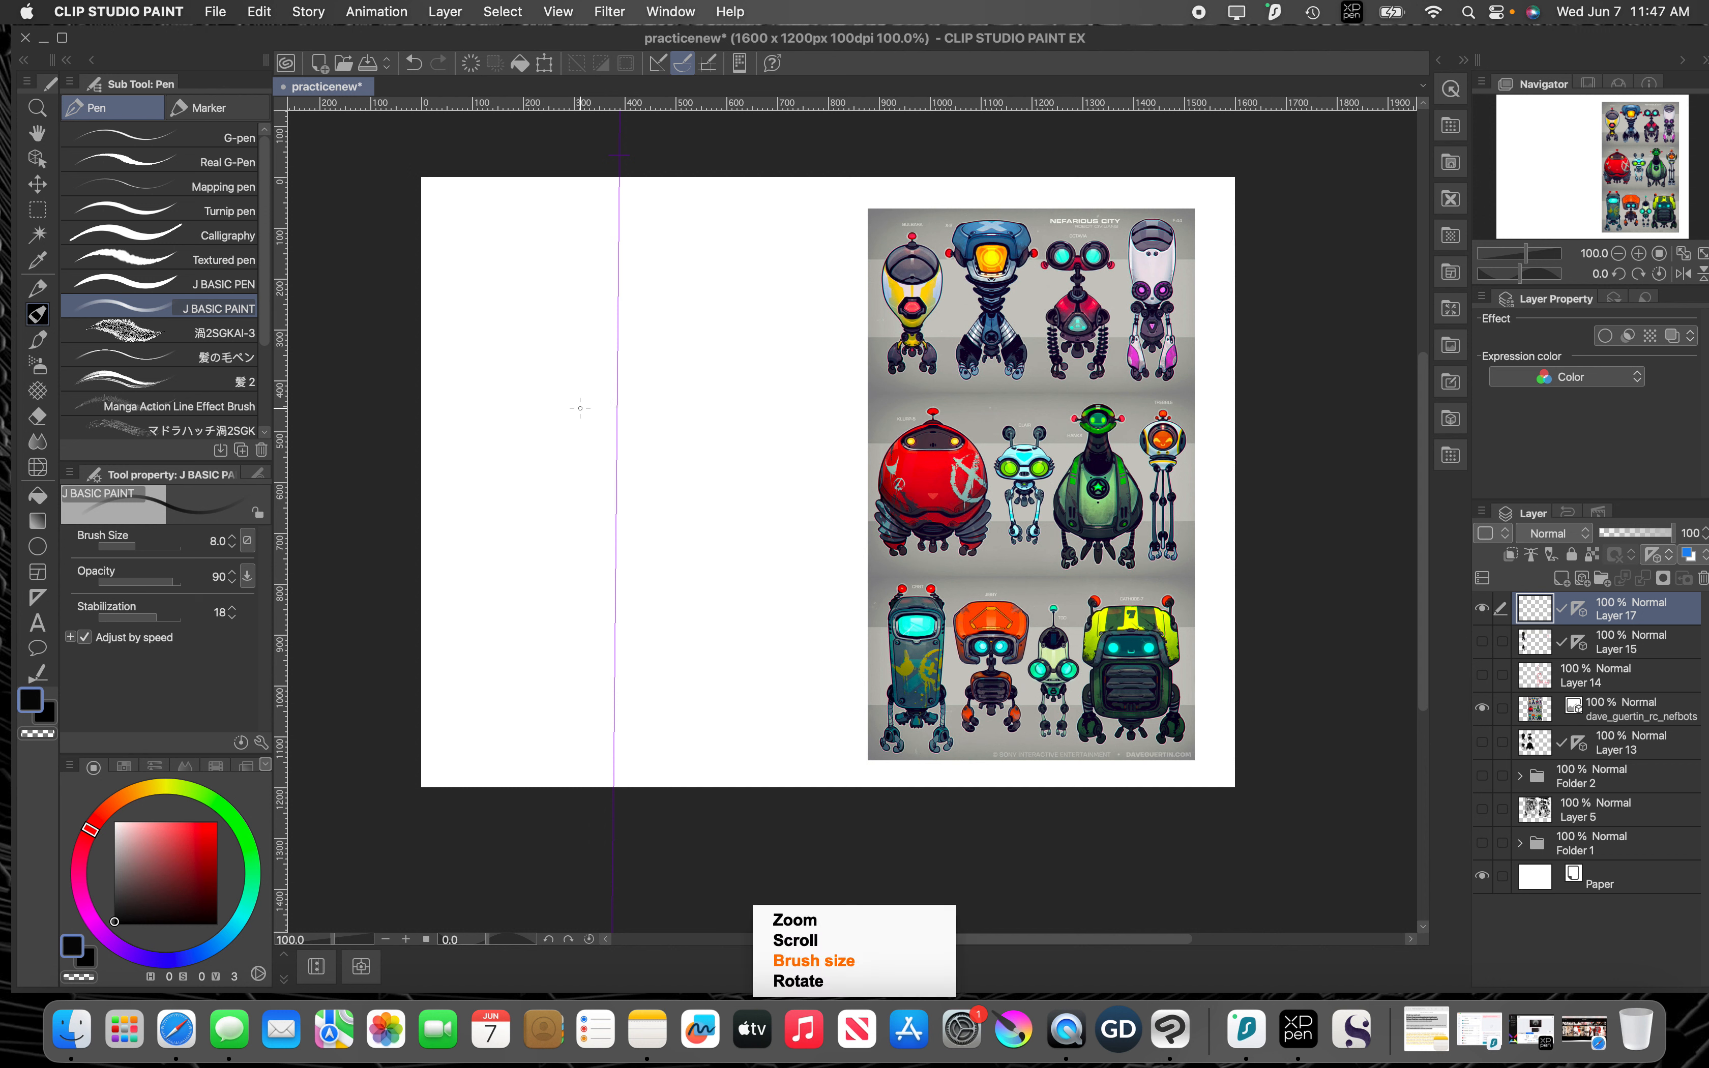
key("]")
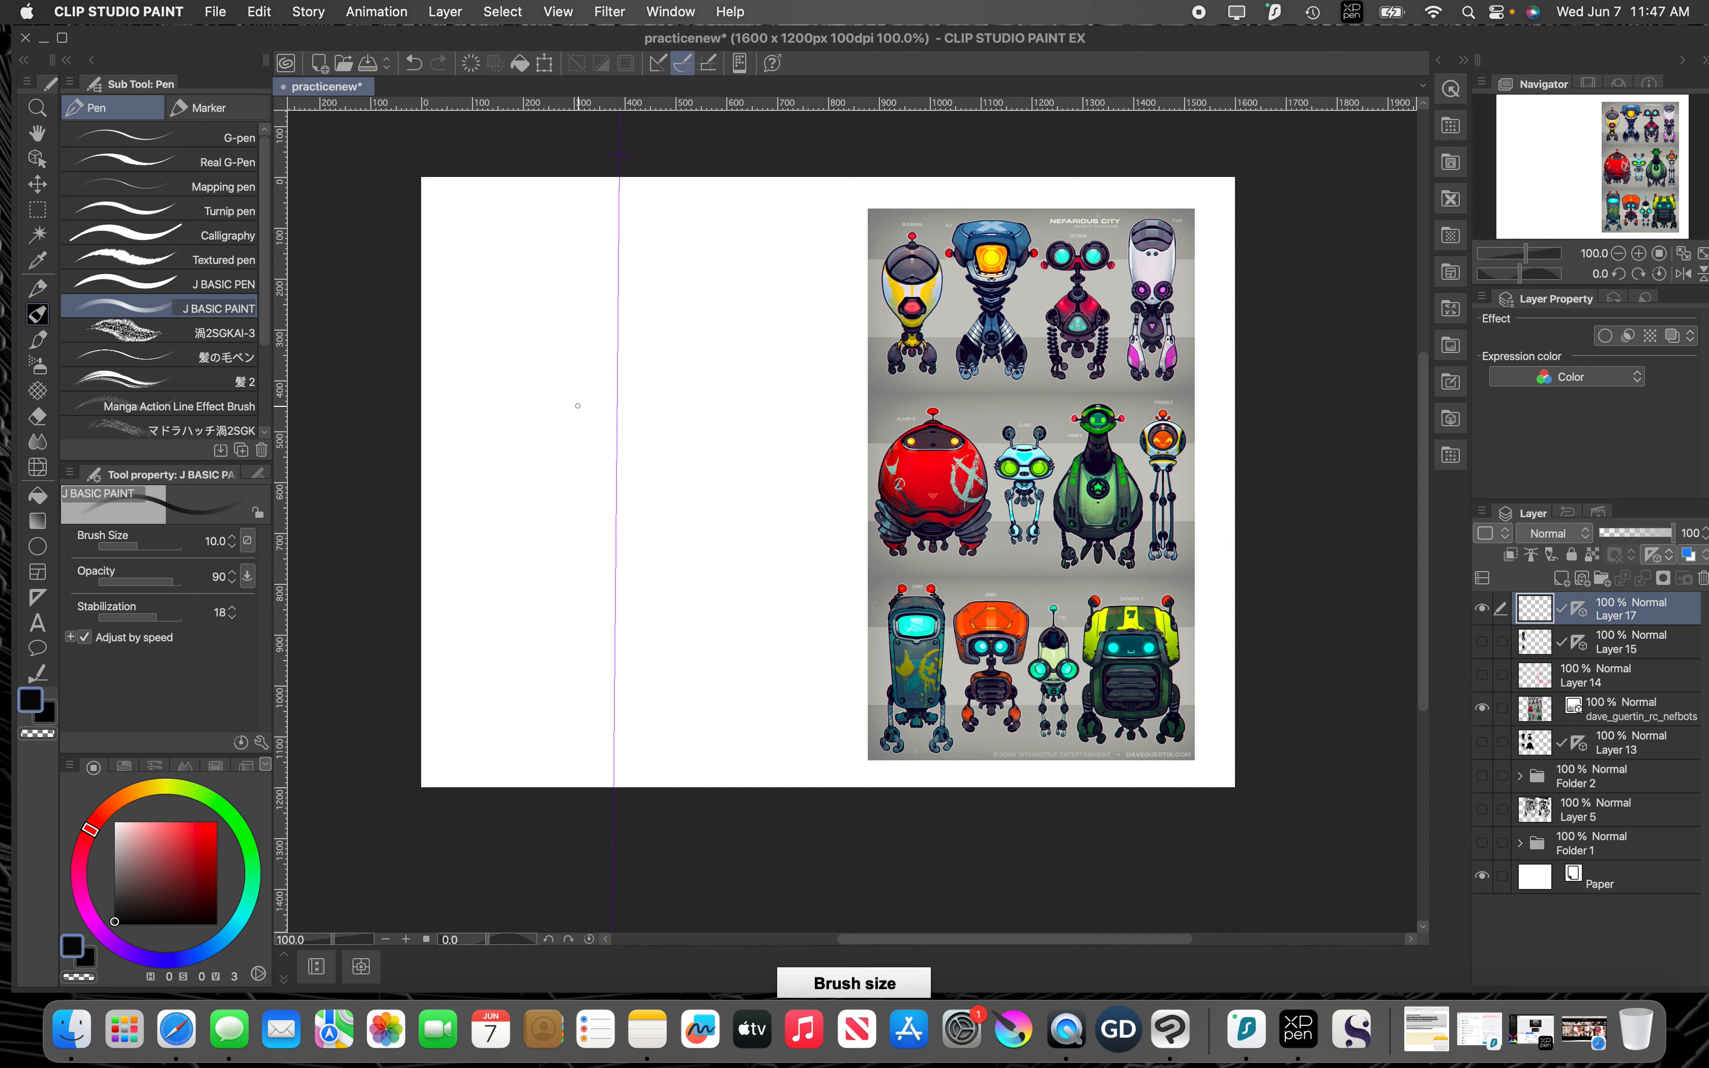
key("]")
key("]")
left_click(563, 373)
left_click(671, 374)
key("super+z")
key("super+z")
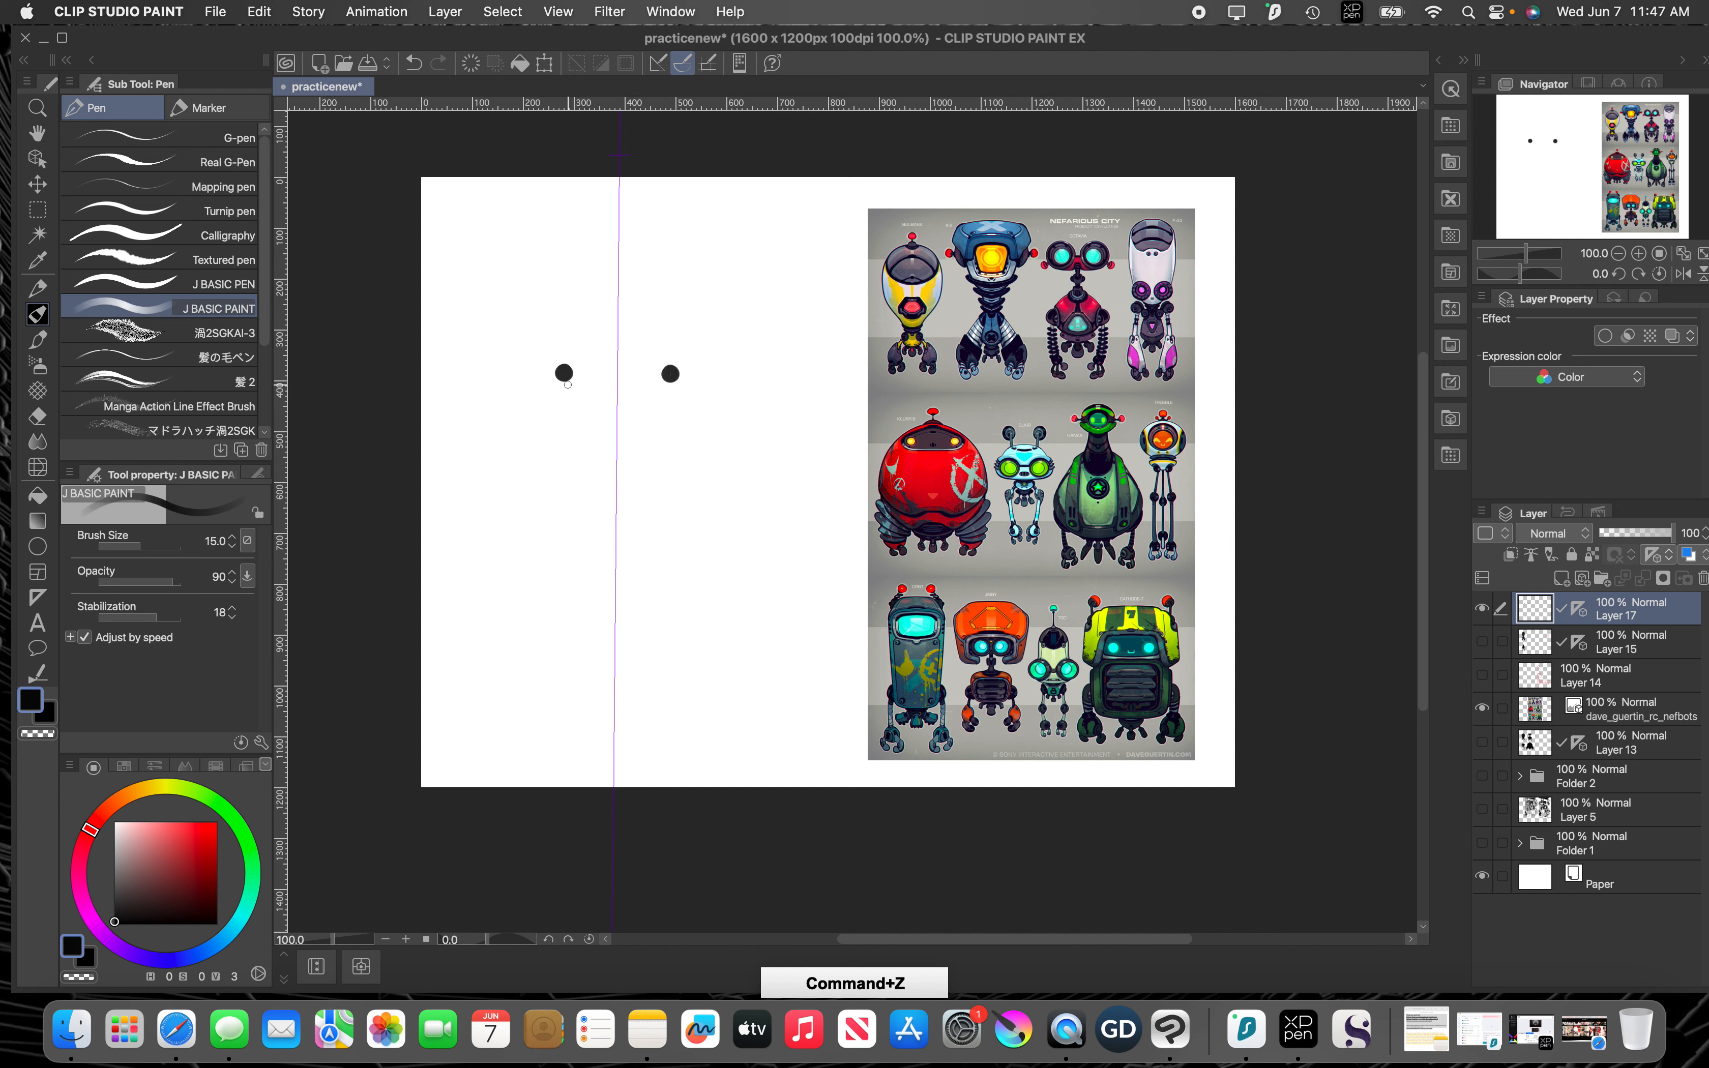
Step: Paint a symmetrical black robot with ball-tipped antennae, a wide flat head, ribbed clawed arms and thin bent legs at size 15
left_click(590, 368)
left_click(644, 367)
mouse_move(592, 369)
left_mouse_down()
mouse_move(611, 420)
mouse_move(541, 455)
mouse_move(615, 478)
mouse_move(532, 446)
mouse_move(543, 463)
mouse_move(569, 445)
mouse_move(573, 417)
mouse_move(555, 457)
mouse_move(570, 458)
mouse_move(542, 454)
mouse_move(600, 466)
mouse_move(582, 469)
mouse_move(622, 495)
mouse_move(576, 506)
mouse_move(614, 558)
mouse_move(612, 503)
mouse_move(592, 507)
mouse_move(616, 561)
mouse_move(589, 513)
mouse_move(573, 521)
mouse_move(606, 547)
mouse_move(586, 592)
mouse_move(606, 594)
mouse_move(609, 560)
mouse_move(621, 575)
mouse_move(586, 605)
mouse_move(585, 628)
mouse_move(599, 590)
mouse_move(583, 680)
left_mouse_up()
mouse_move(561, 517)
left_mouse_down()
mouse_move(541, 531)
mouse_move(558, 557)
mouse_move(537, 562)
mouse_move(552, 613)
mouse_move(540, 595)
mouse_move(526, 636)
mouse_move(541, 597)
mouse_move(531, 610)
left_mouse_up()
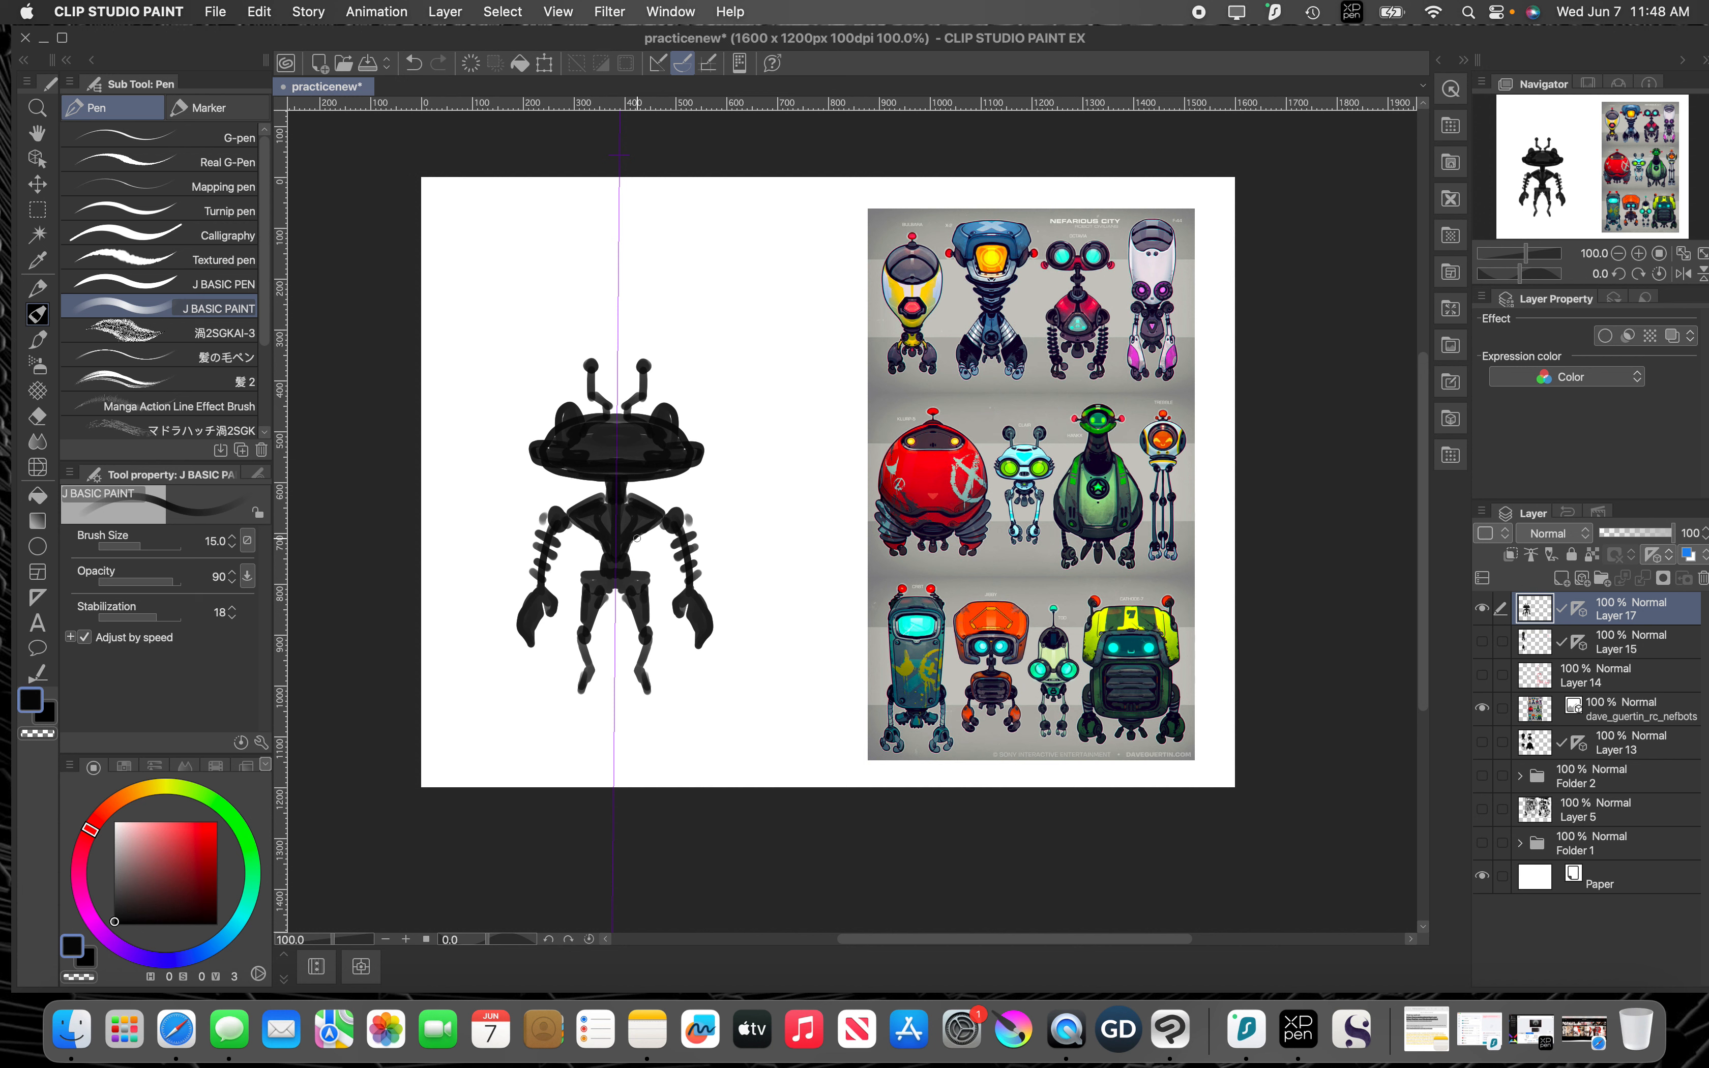
Step: Scale the wide-headed robot down proportionally toward the lower right, to well under 62 percent, and apply the transformation
key("super+t")
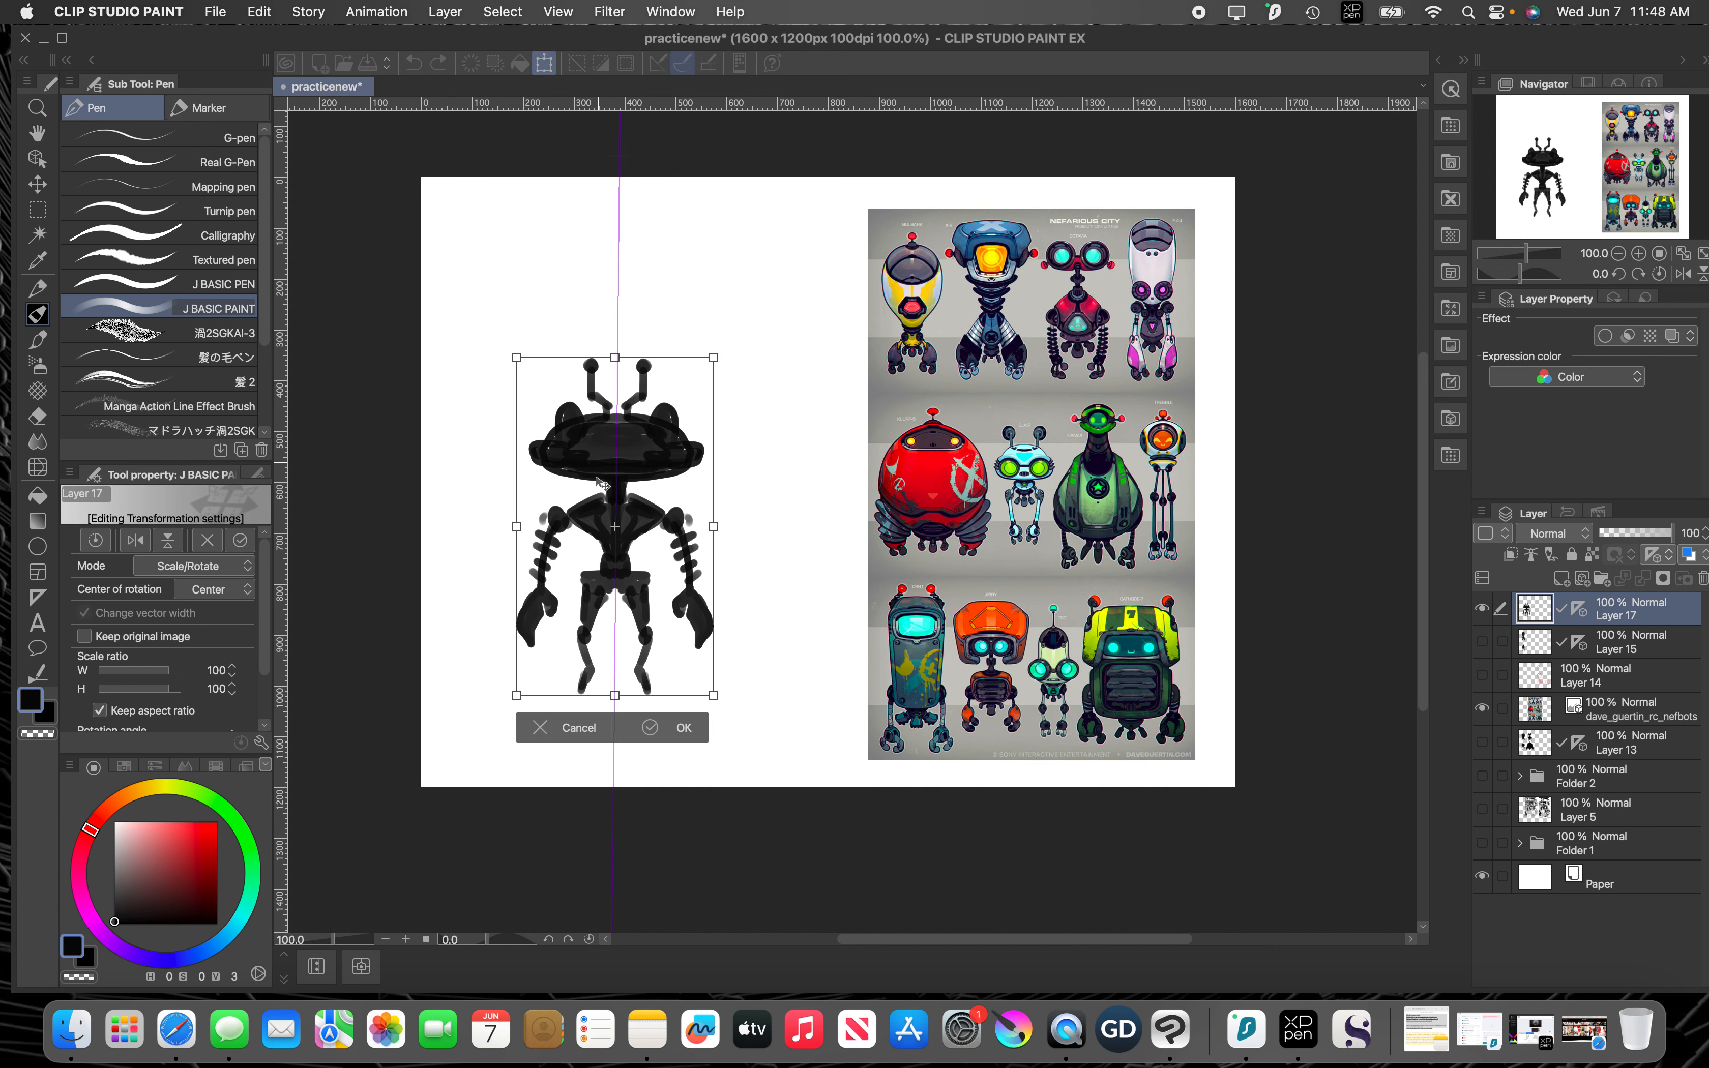
left_click_drag(516, 358, 620, 493)
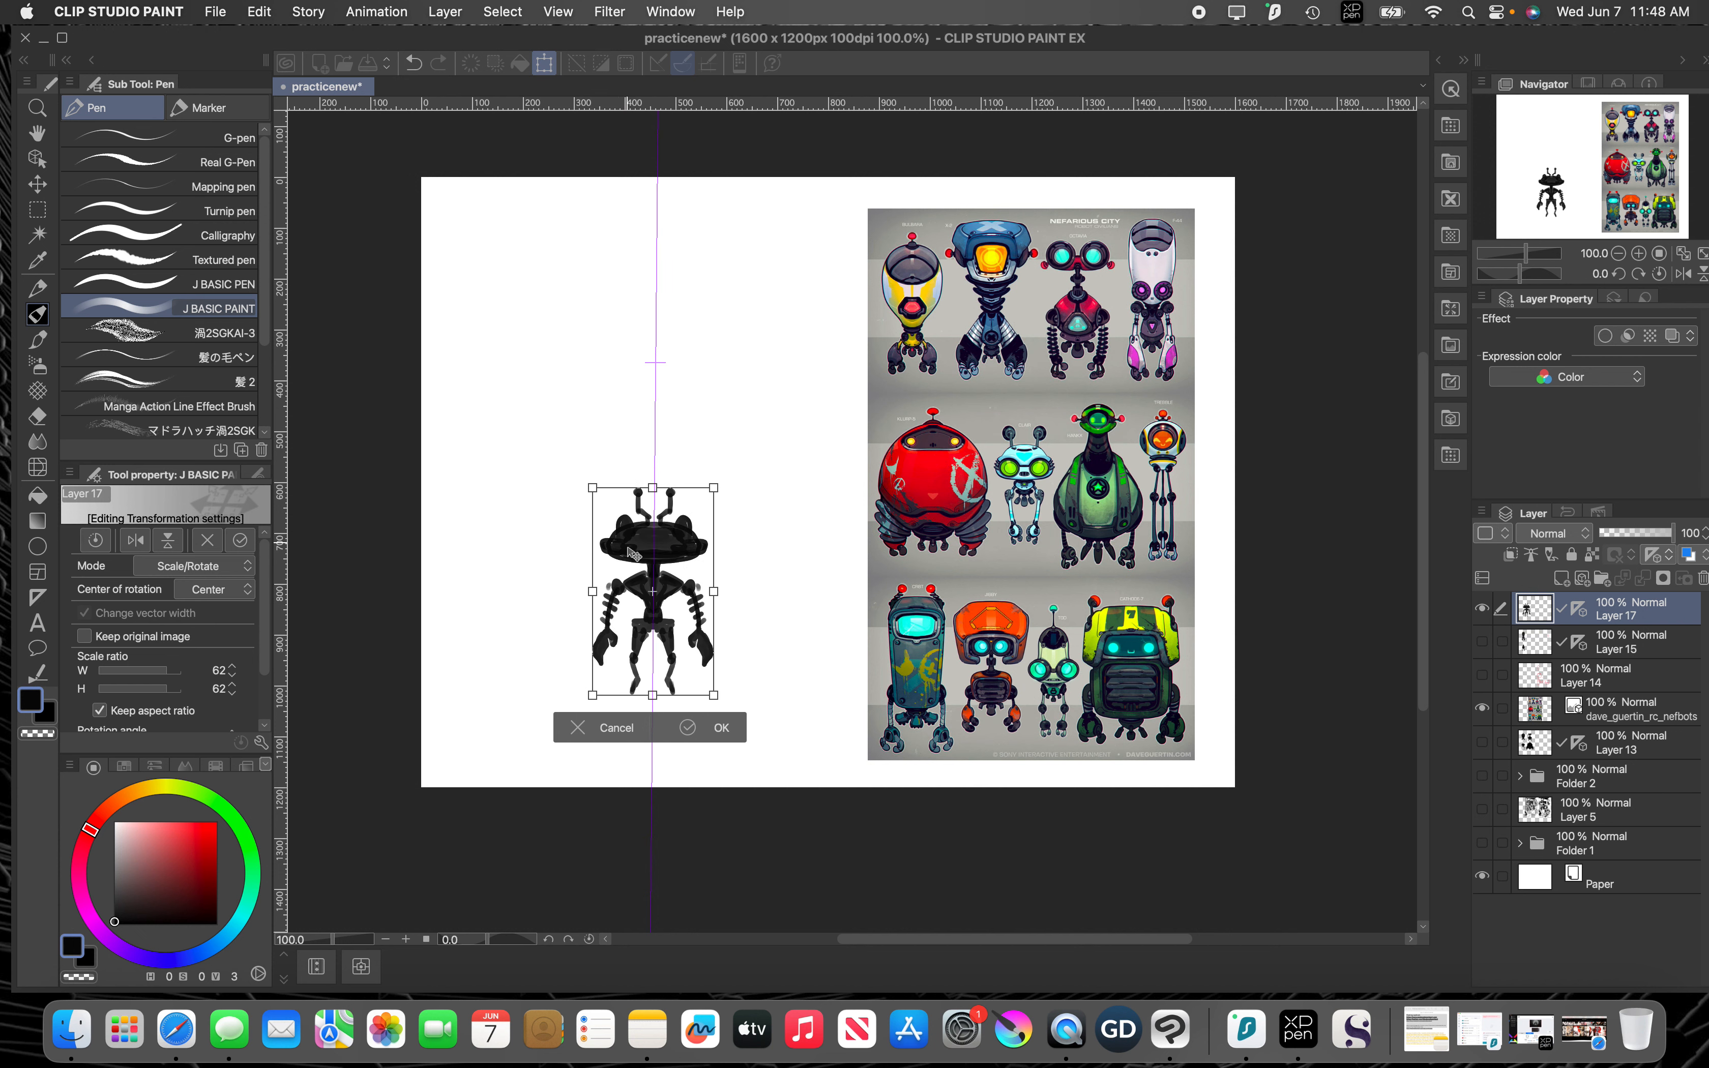
left_click_drag(593, 489, 635, 560)
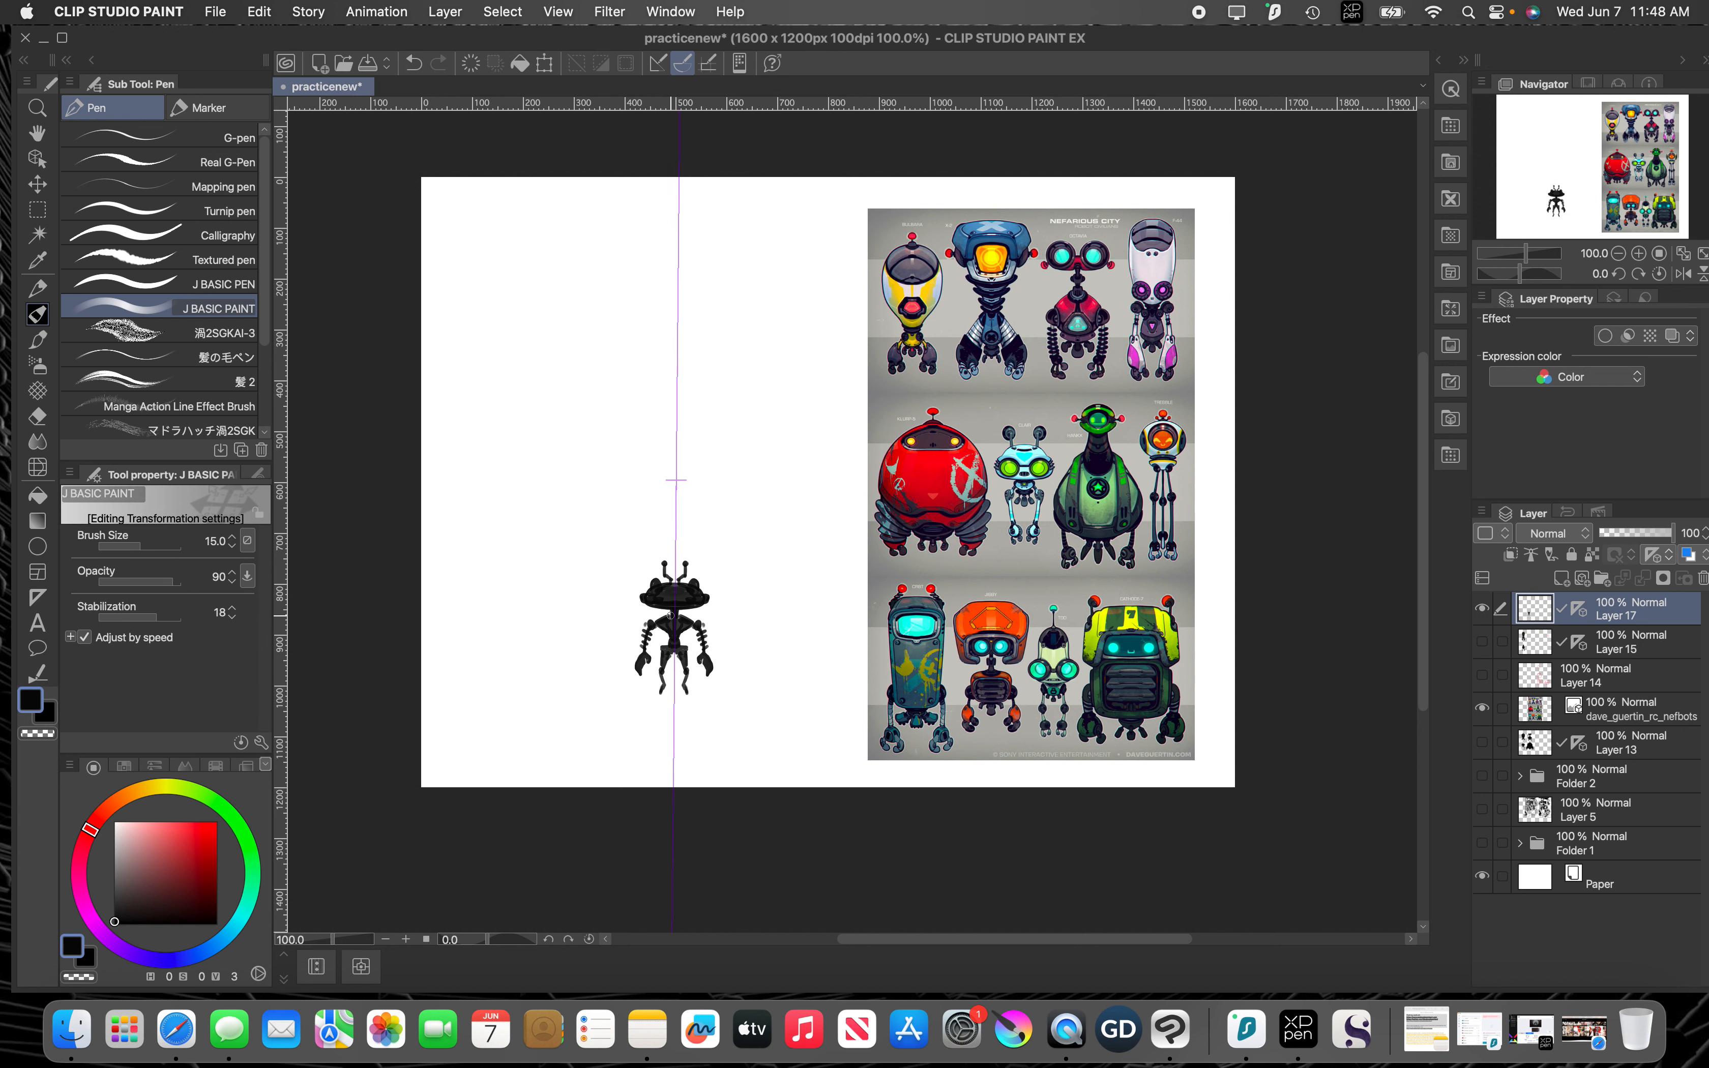
key("Return")
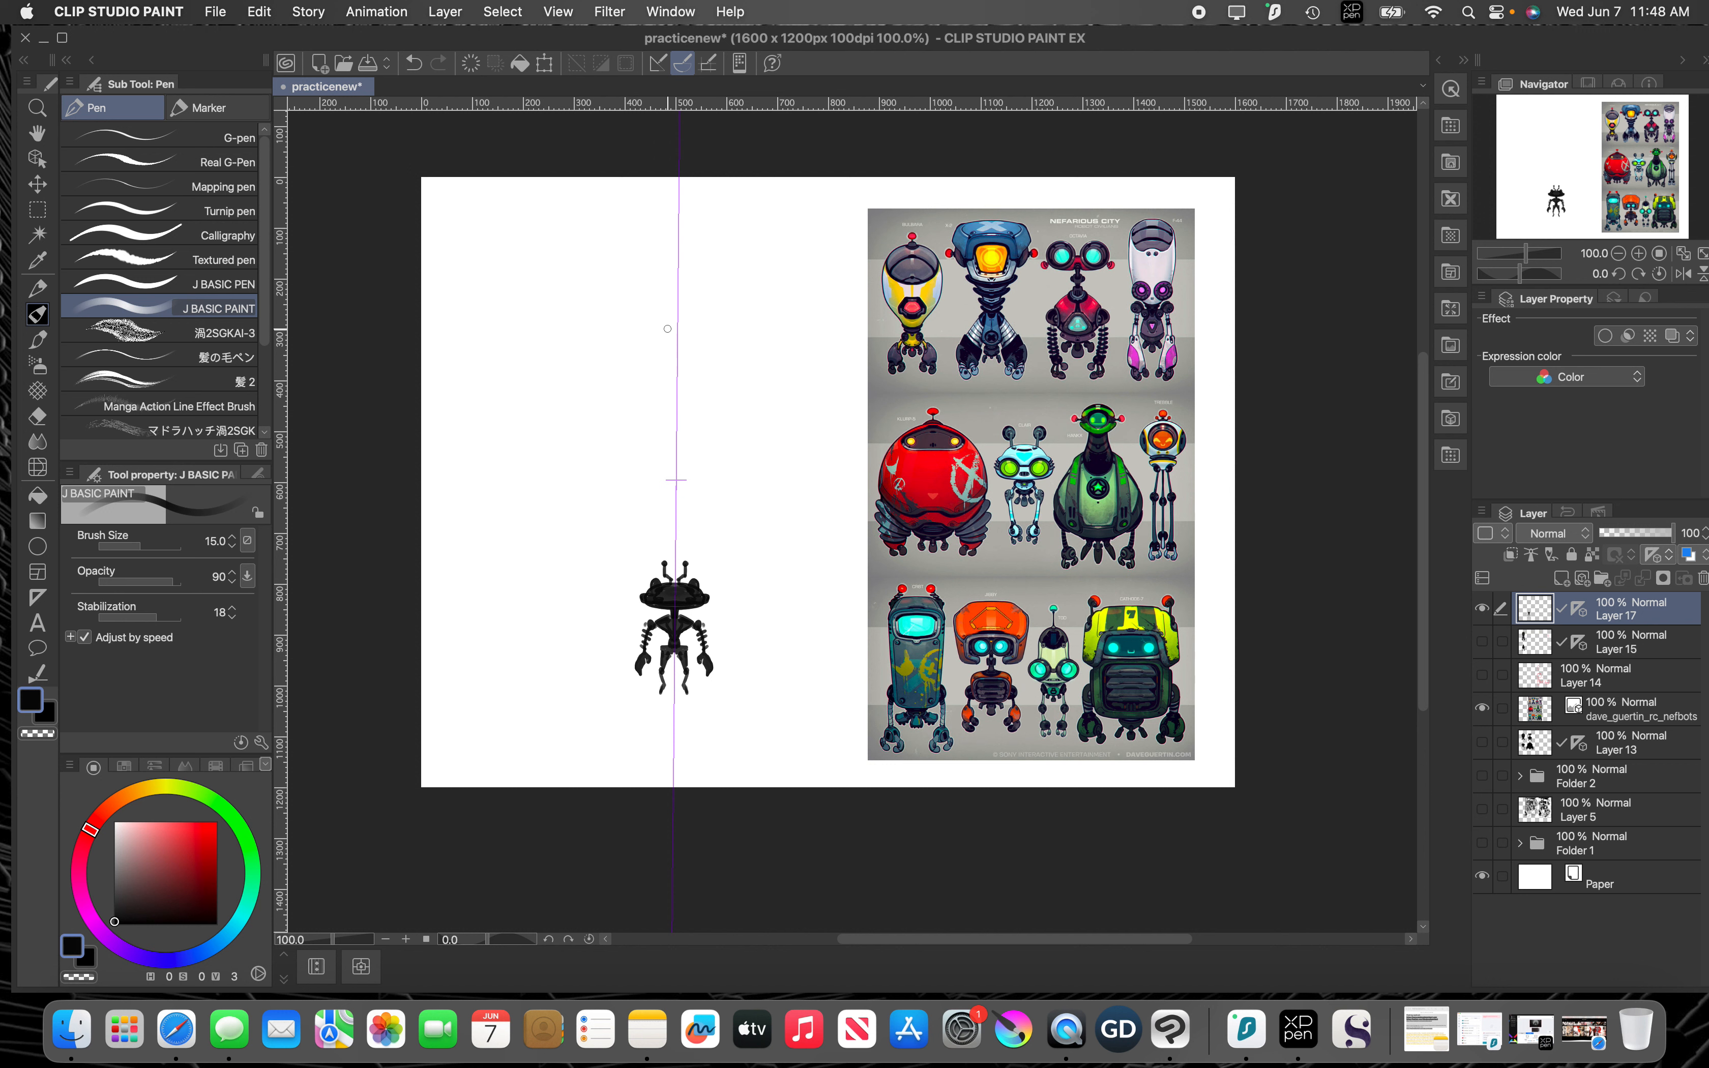
Step: Start a larger robot above the scaled one by painting an angular black torso with stacked rings beneath it
left_click(631, 327)
mouse_move(685, 343)
left_mouse_down()
mouse_move(701, 378)
mouse_move(680, 395)
mouse_move(662, 347)
mouse_move(664, 385)
mouse_move(682, 379)
left_mouse_up()
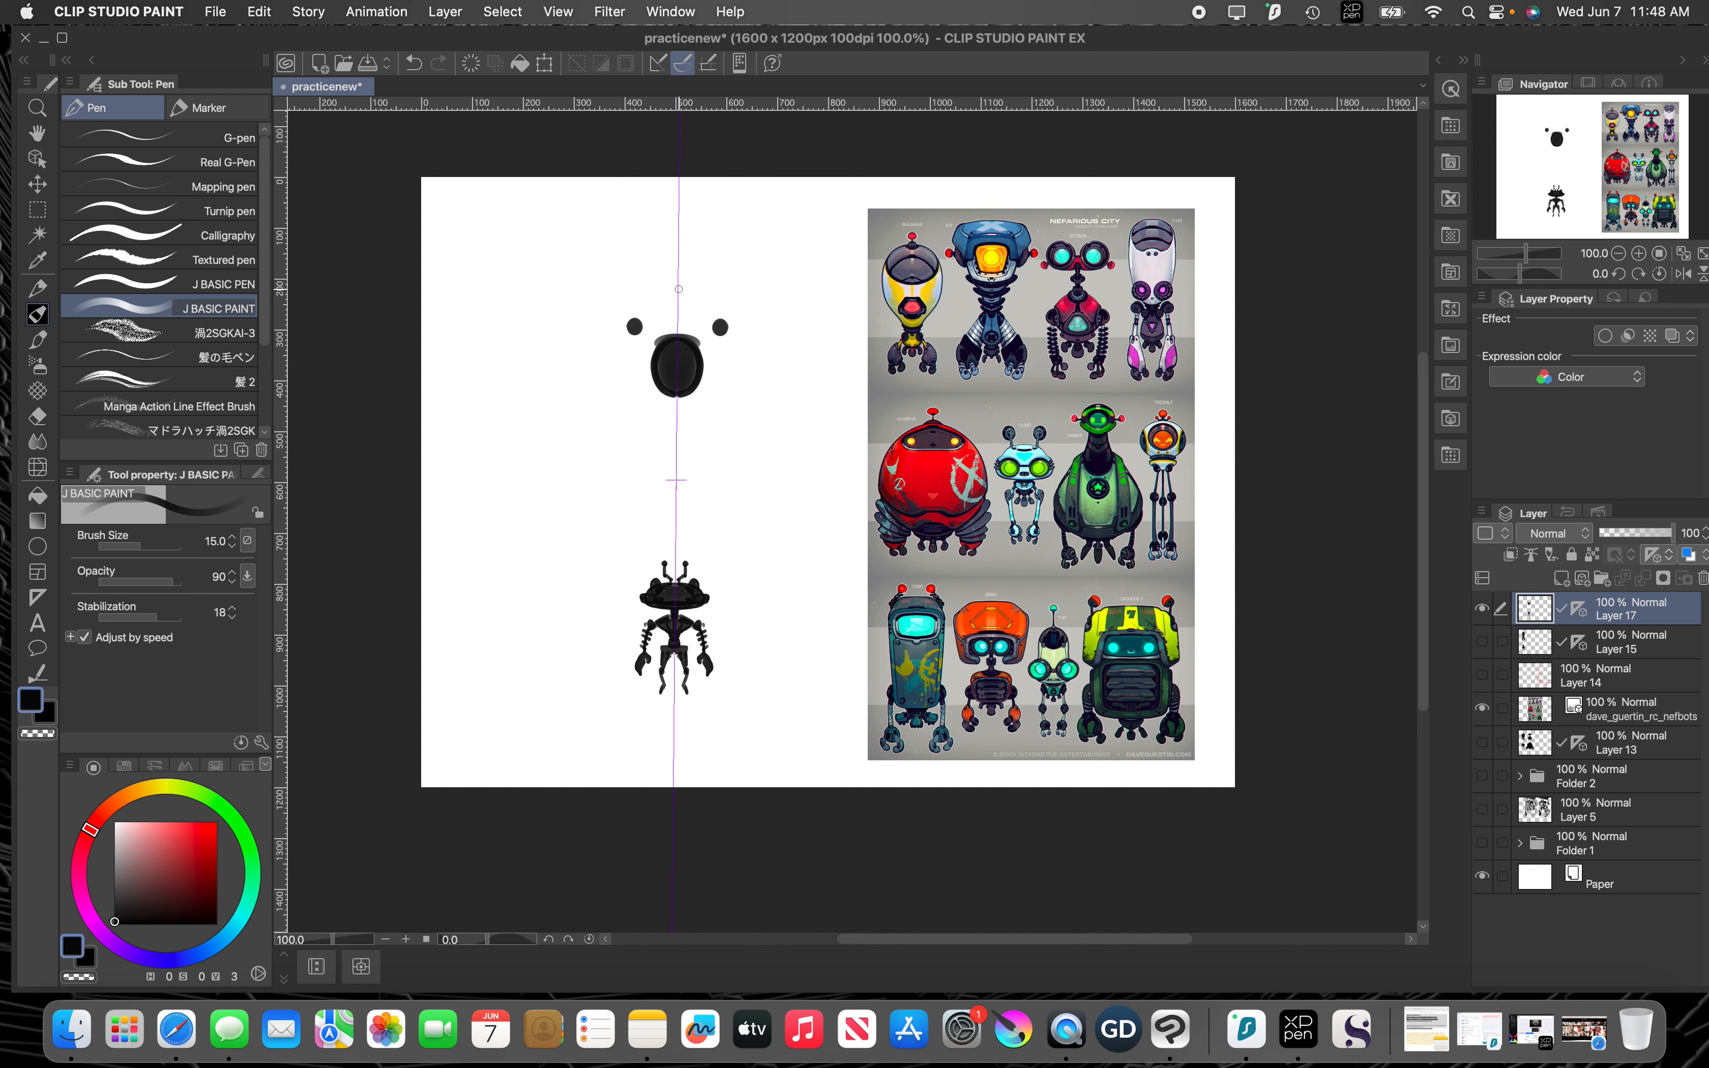
mouse_move(673, 410)
left_mouse_down()
mouse_move(625, 400)
mouse_move(730, 398)
mouse_move(626, 412)
mouse_move(697, 421)
mouse_move(628, 416)
mouse_move(695, 430)
mouse_move(653, 430)
mouse_move(675, 432)
mouse_move(656, 431)
mouse_move(639, 368)
mouse_move(678, 316)
mouse_move(645, 369)
mouse_move(669, 309)
left_mouse_up()
Step: Add round shoulders, a short neck and a flared head outline with two antennae at brush size 12
key("bracketleft")
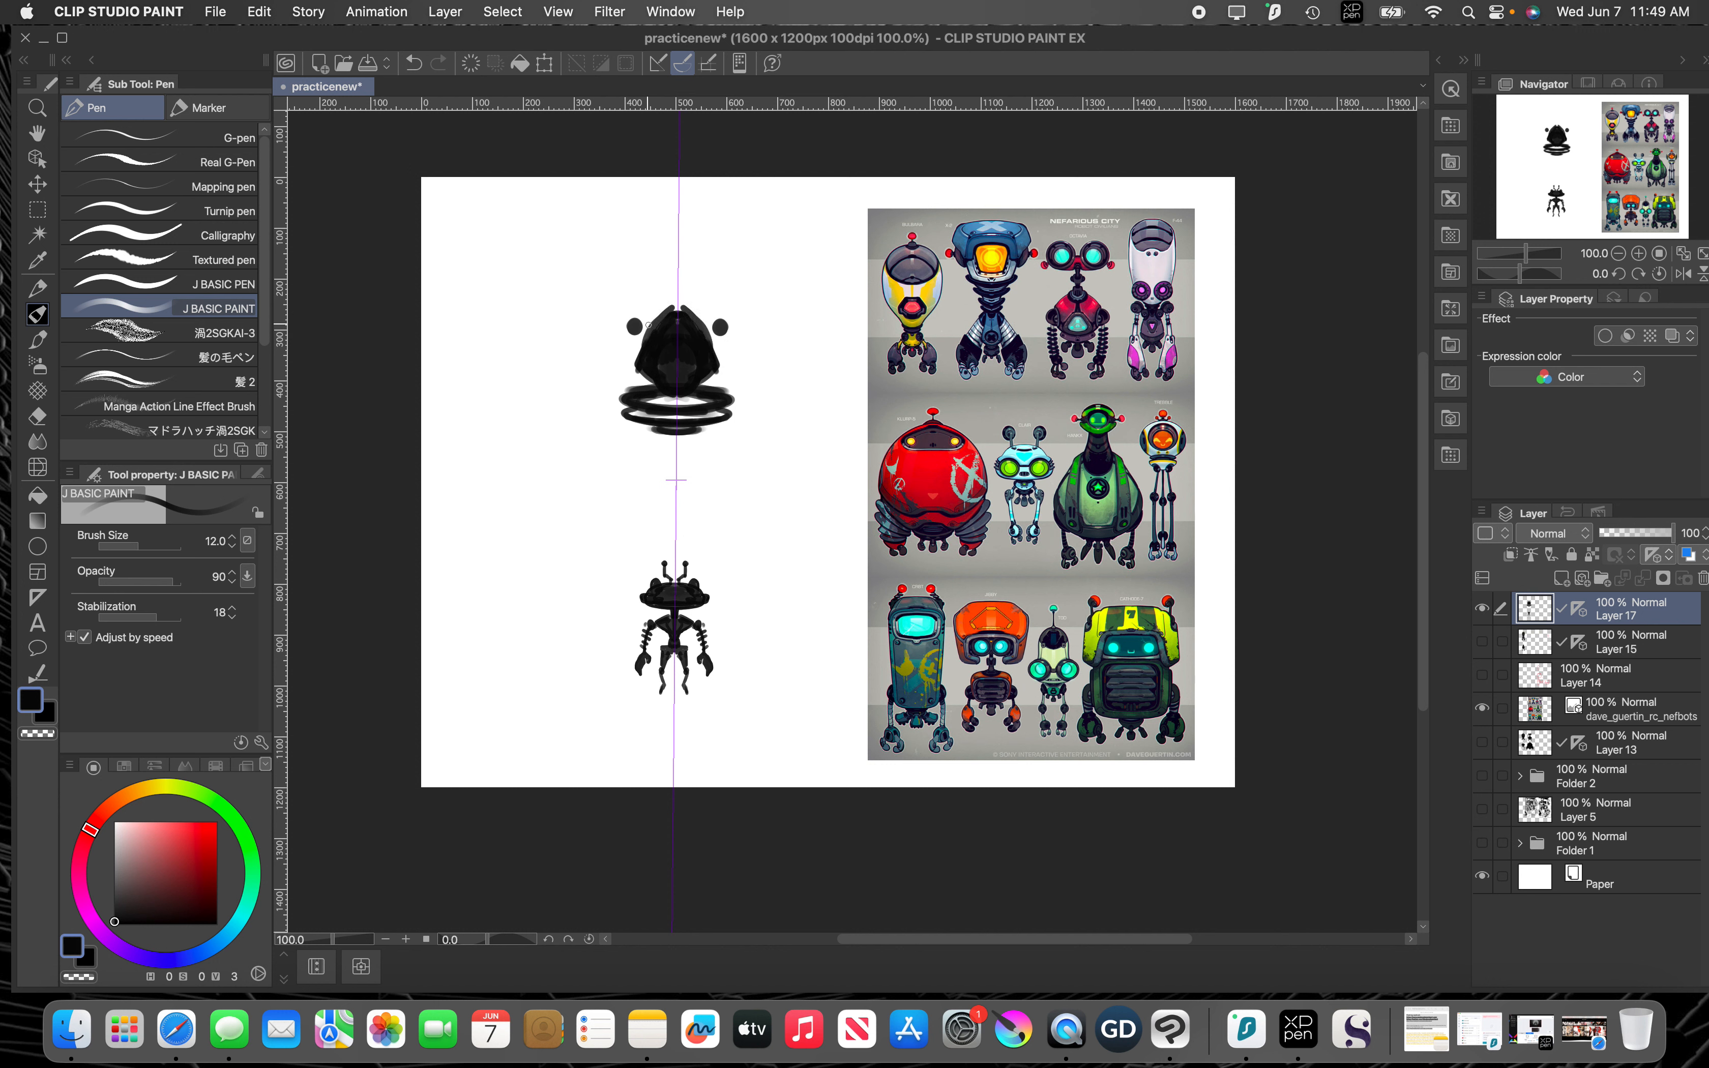
mouse_move(627, 325)
left_mouse_down()
mouse_move(639, 346)
mouse_move(623, 311)
mouse_move(627, 338)
mouse_move(679, 316)
left_mouse_up()
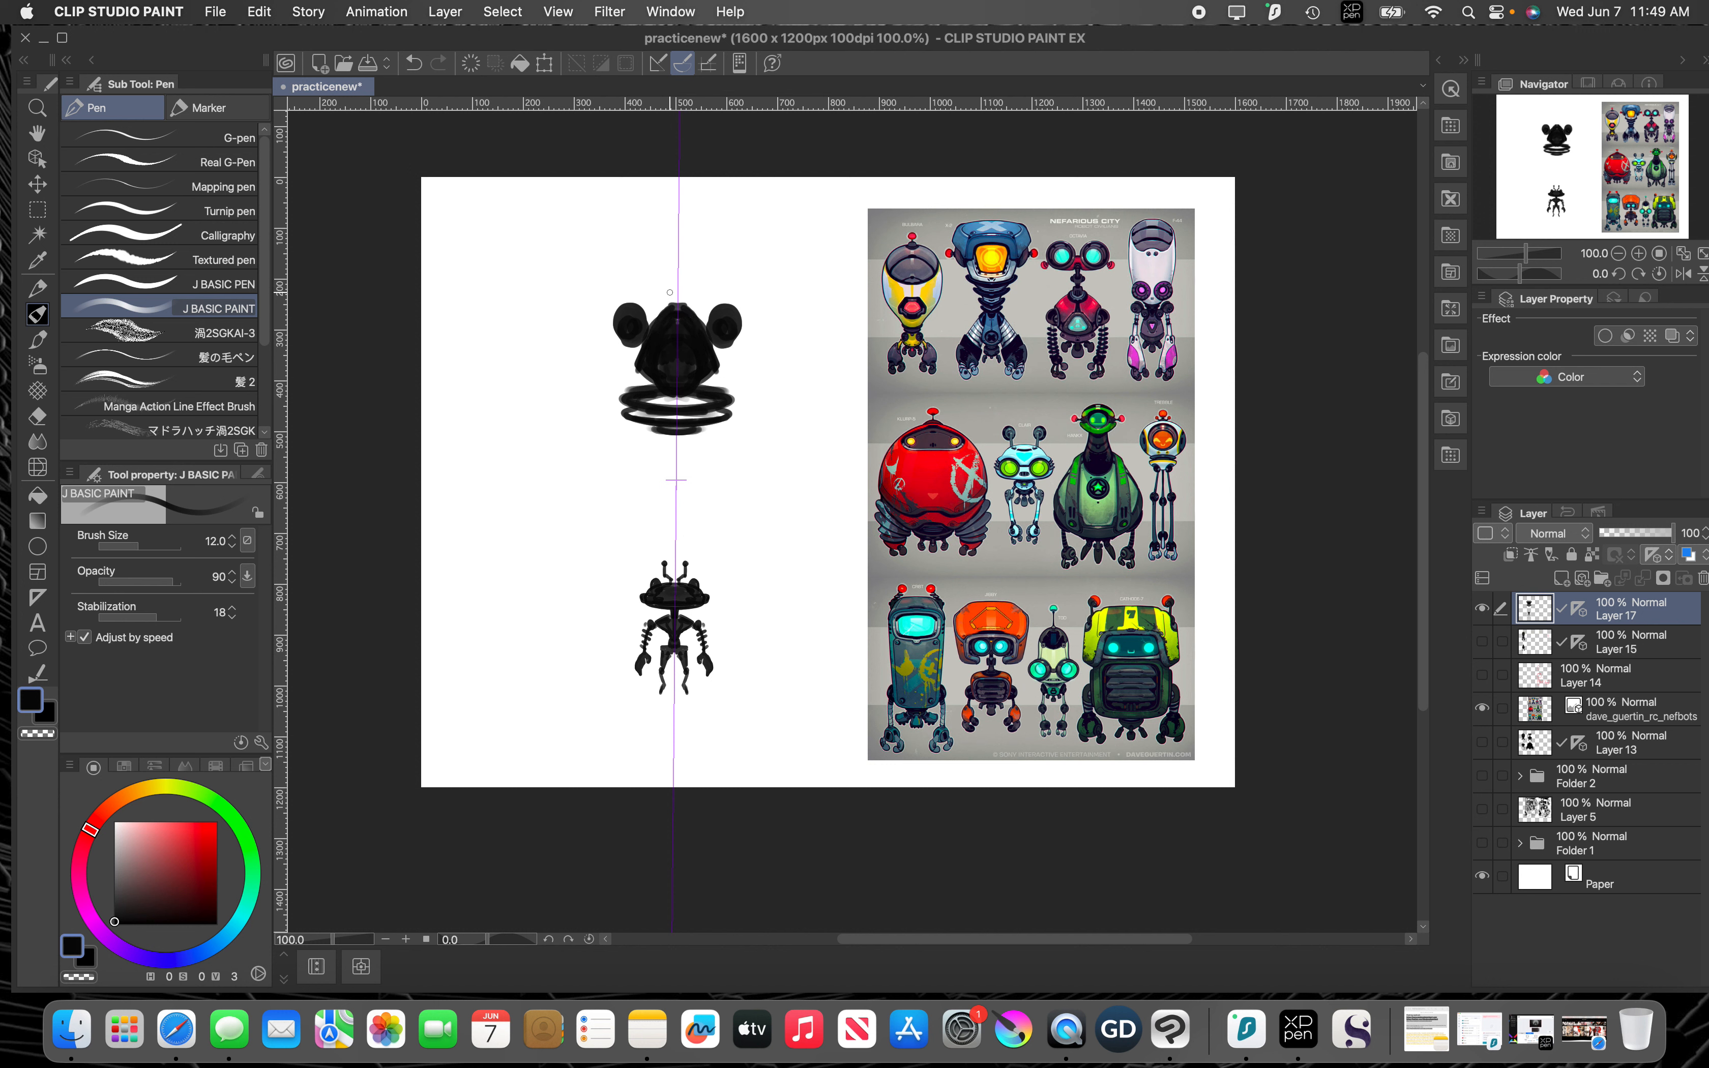
mouse_move(675, 302)
left_mouse_down()
mouse_move(704, 282)
mouse_move(651, 282)
mouse_move(619, 235)
mouse_move(691, 226)
mouse_move(637, 207)
left_mouse_up()
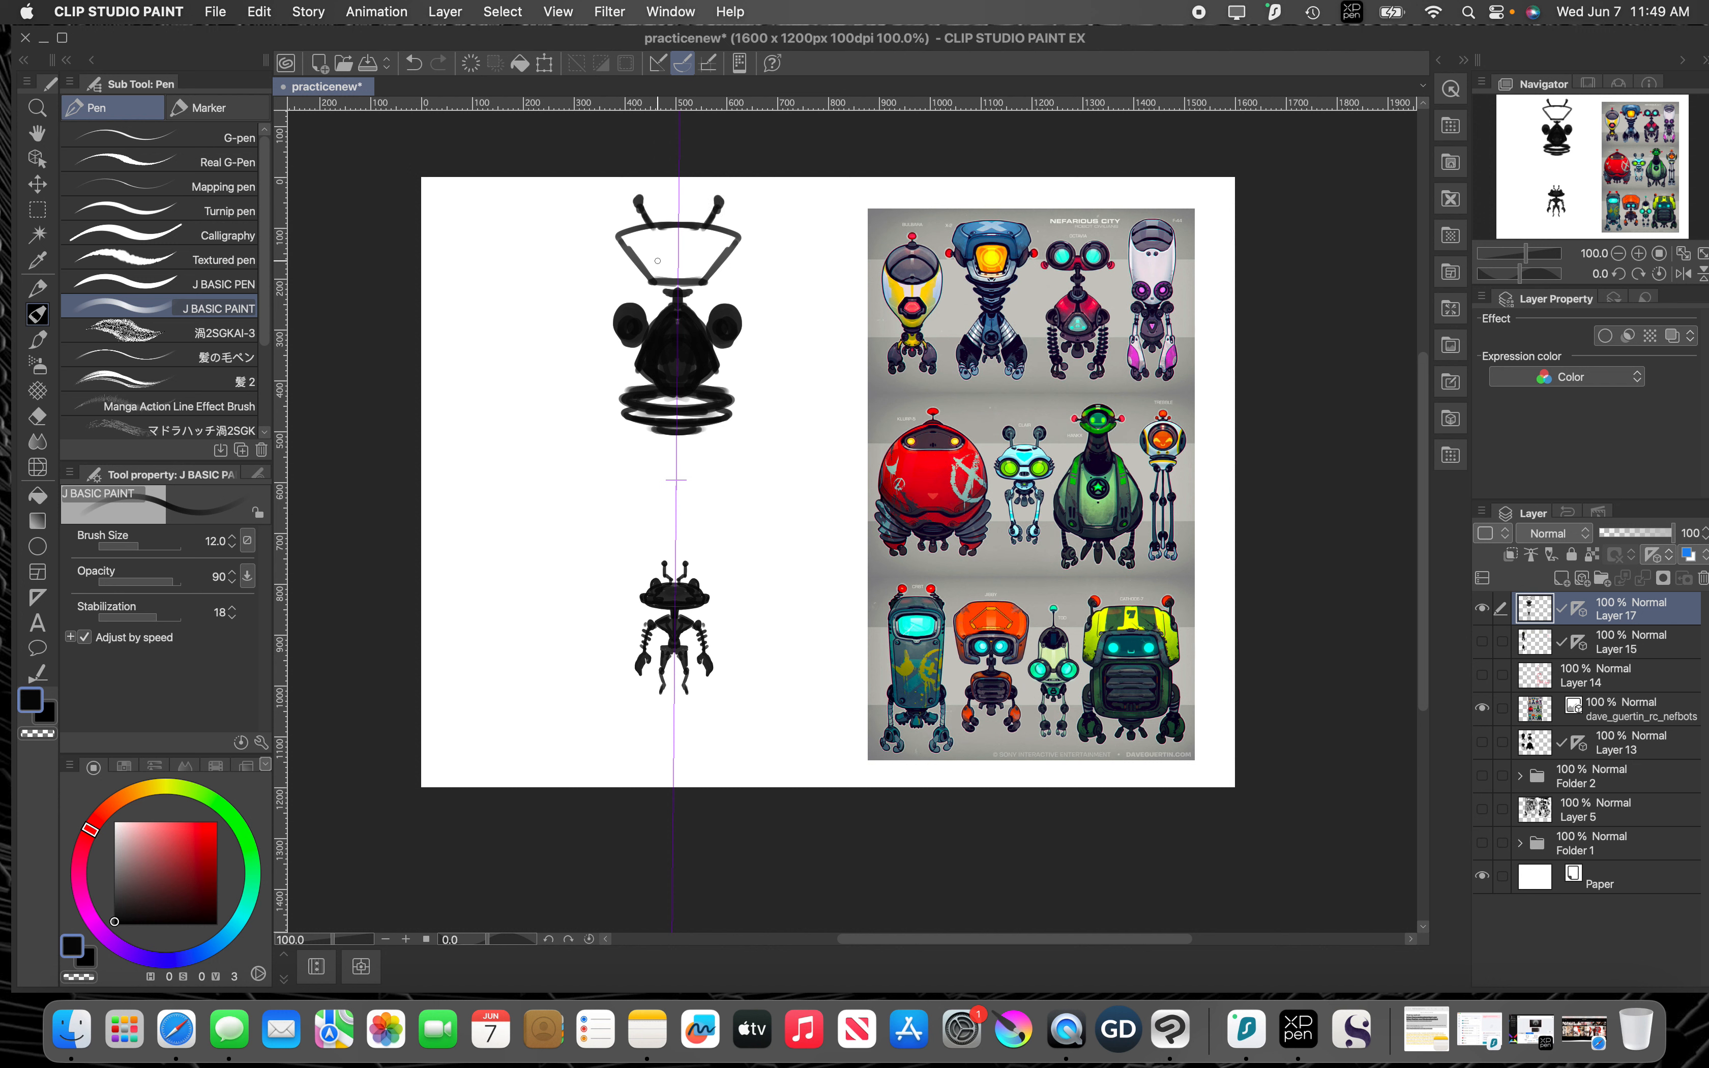
Step: Fill the flared head with black and paint thick upper arms angling outward, raising the brush size to 25
mouse_move(642, 318)
left_mouse_down()
mouse_move(709, 309)
mouse_move(602, 343)
mouse_move(615, 353)
mouse_move(573, 374)
mouse_move(606, 375)
mouse_move(567, 394)
mouse_move(606, 332)
mouse_move(576, 375)
mouse_move(611, 339)
mouse_move(599, 368)
mouse_move(613, 354)
mouse_move(576, 400)
mouse_move(612, 323)
left_mouse_up()
mouse_move(679, 242)
left_mouse_down()
mouse_move(670, 271)
mouse_move(631, 241)
mouse_move(660, 233)
mouse_move(660, 280)
mouse_move(650, 241)
mouse_move(660, 276)
mouse_move(625, 239)
left_mouse_up()
key("bracketright")
key("bracketright")
key("bracketright")
key("bracketright")
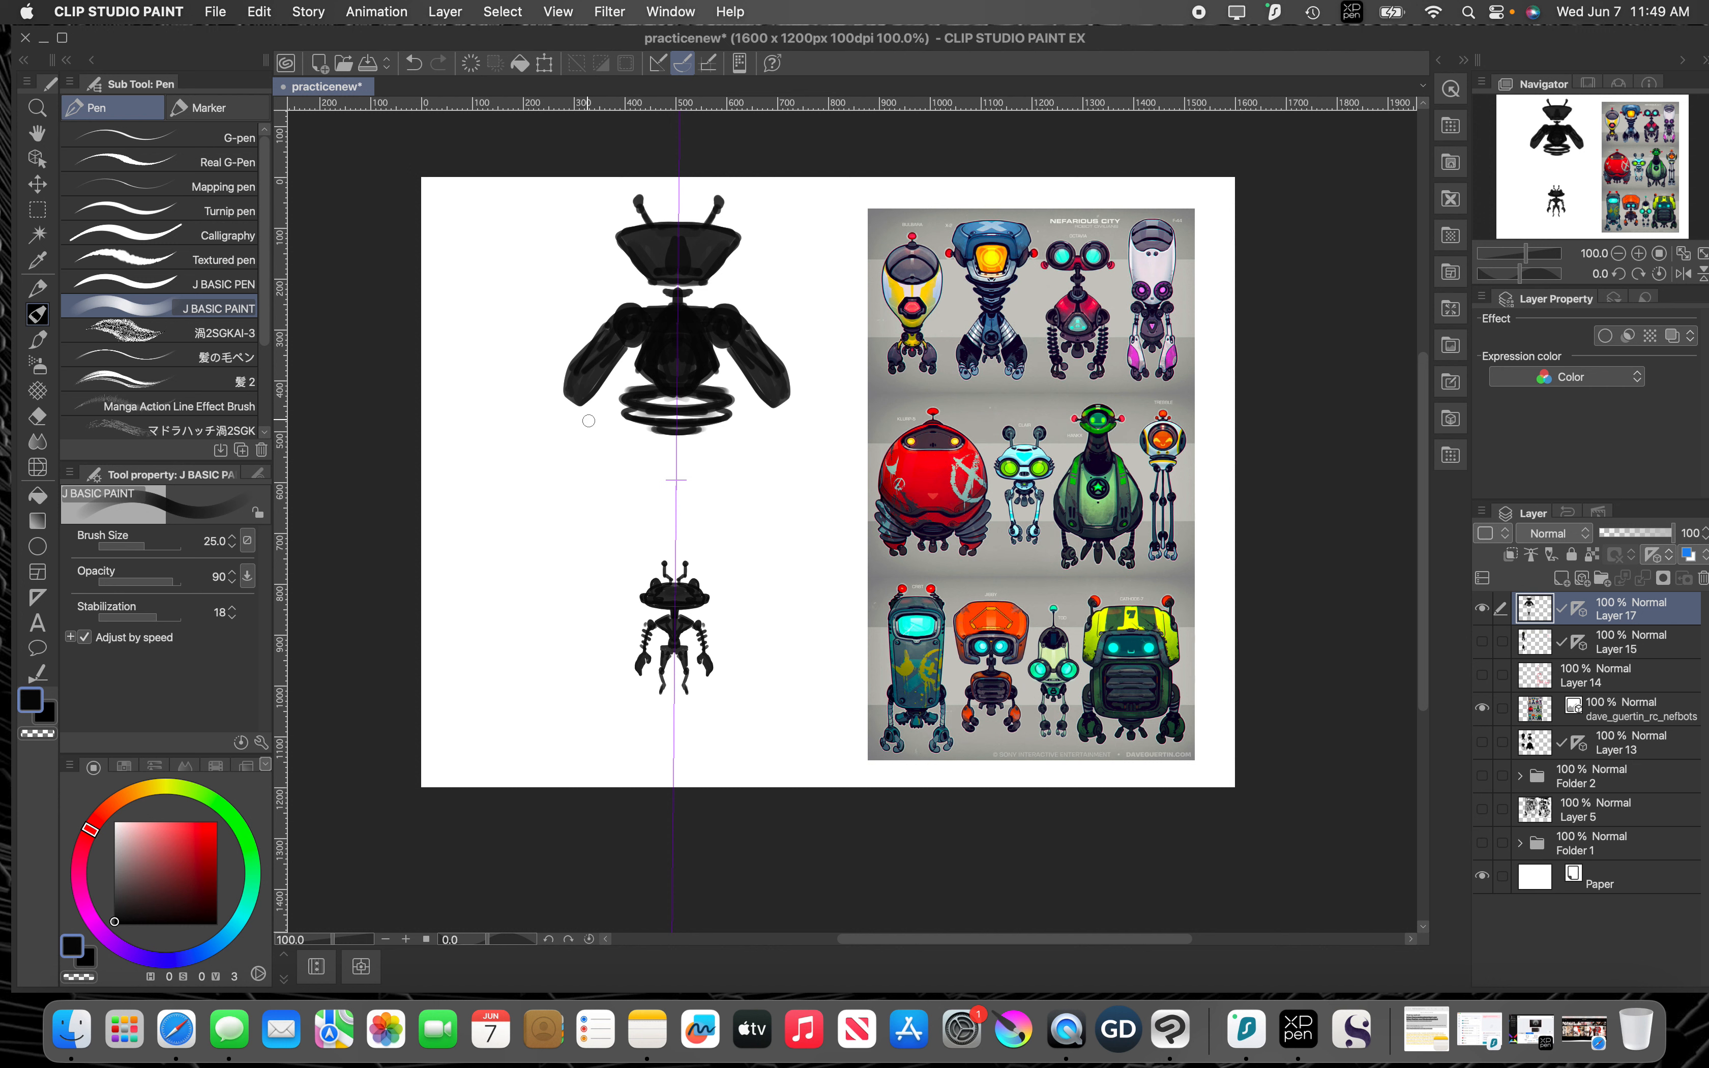
Step: Paint claws on the arms, pointed shoulder plates and a thicker neck at brush size 20
key("bracketleft")
mouse_move(582, 412)
left_mouse_down()
mouse_move(560, 423)
mouse_move(550, 393)
mouse_move(550, 410)
mouse_move(607, 305)
mouse_move(597, 279)
mouse_move(662, 310)
mouse_move(609, 301)
mouse_move(662, 313)
mouse_move(682, 277)
left_mouse_up()
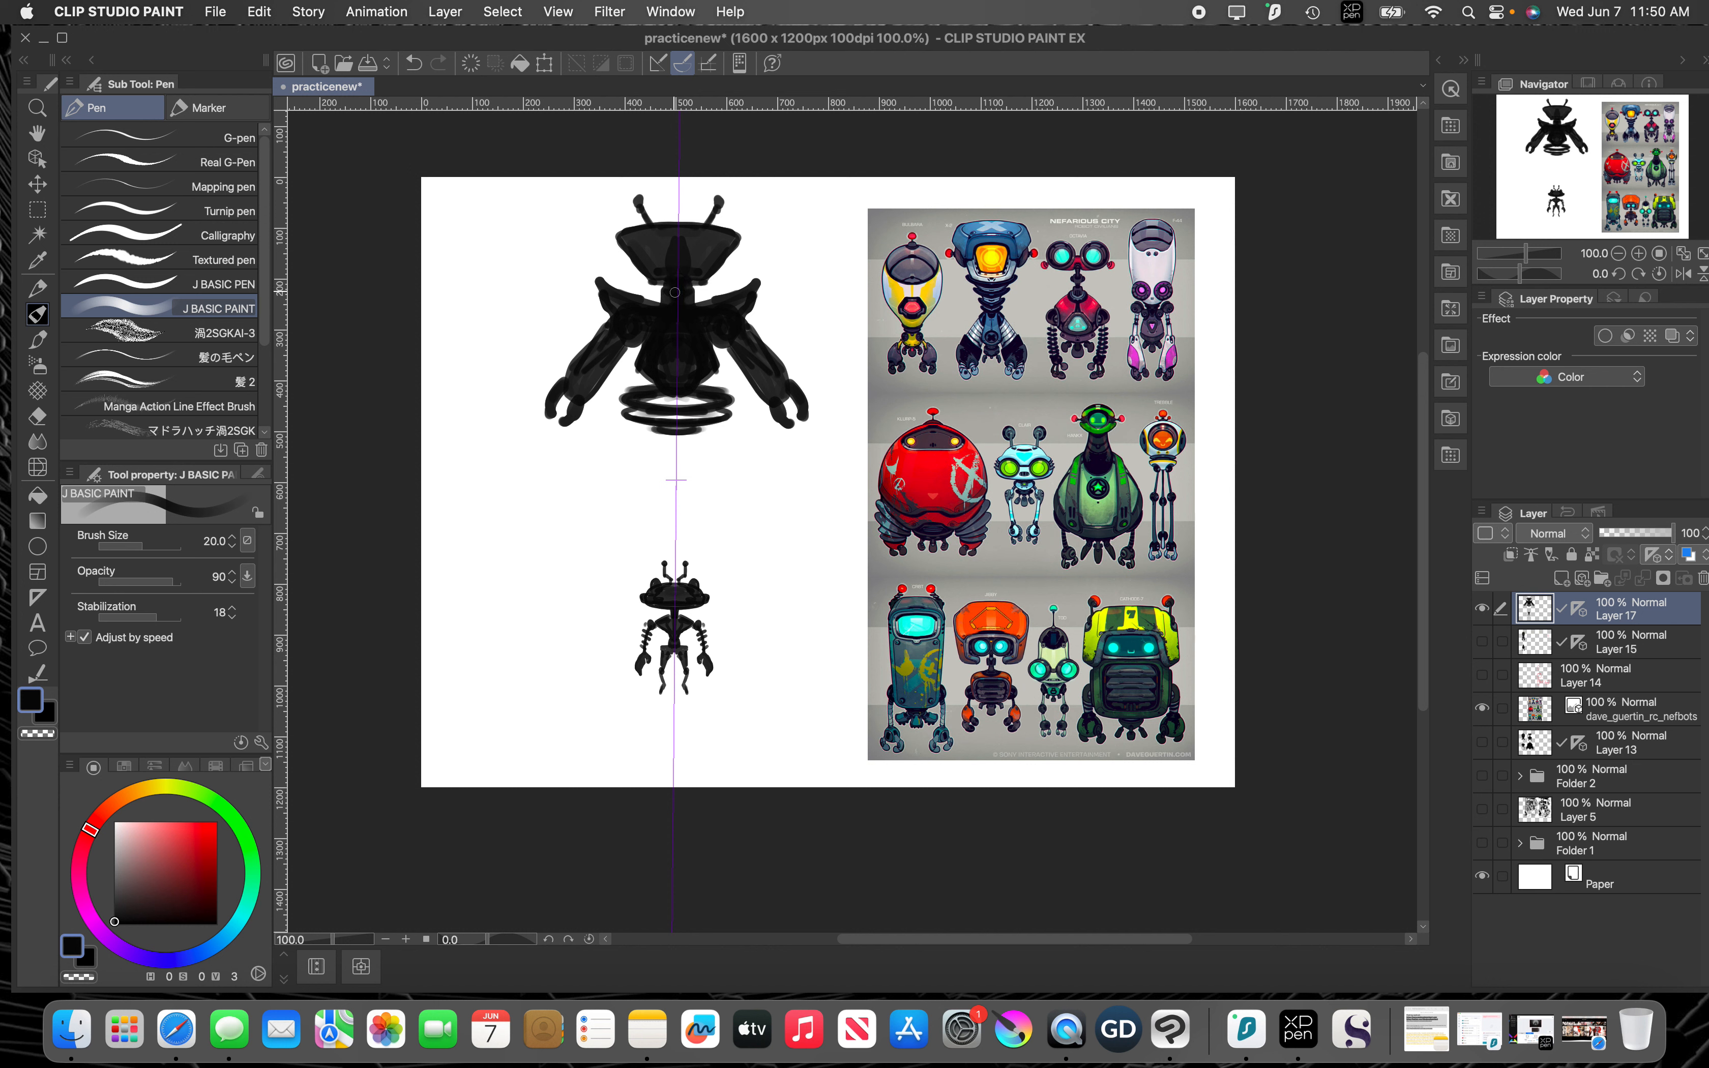
Step: Trim the outer contours of the large robot's upper arms with the Snap eraser
key("e")
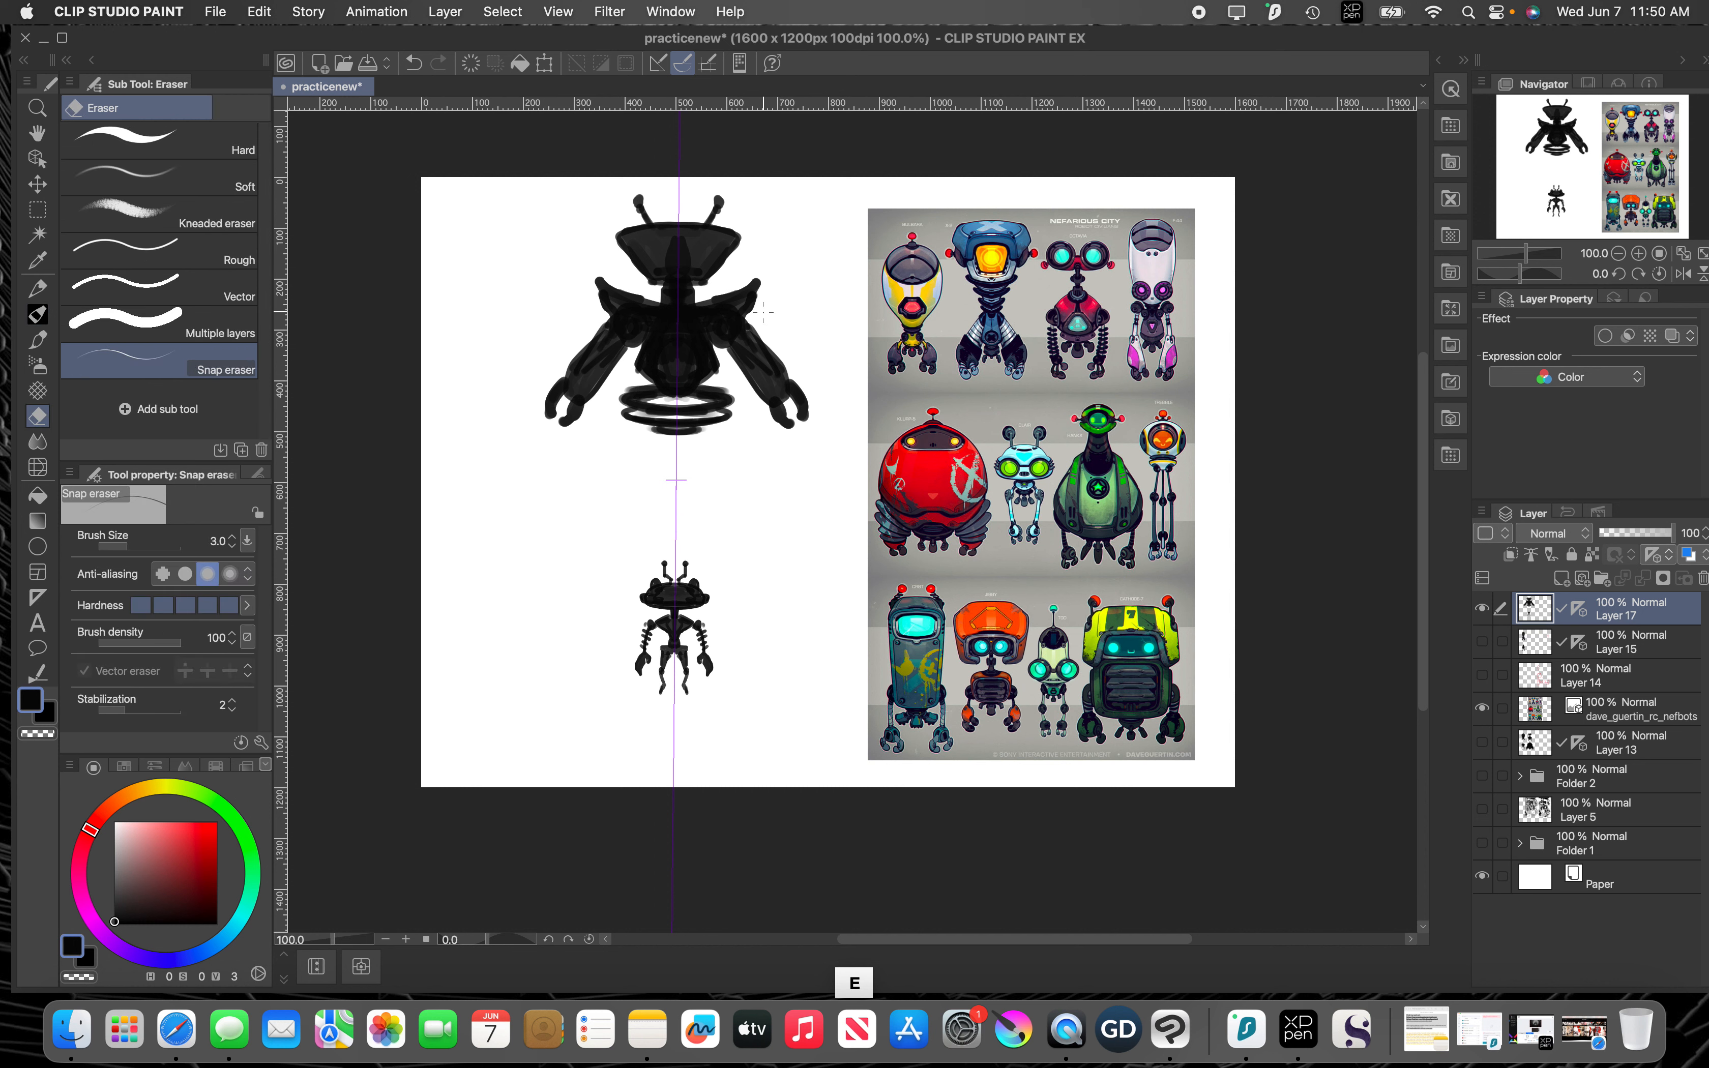
left_click_drag(753, 334, 765, 340)
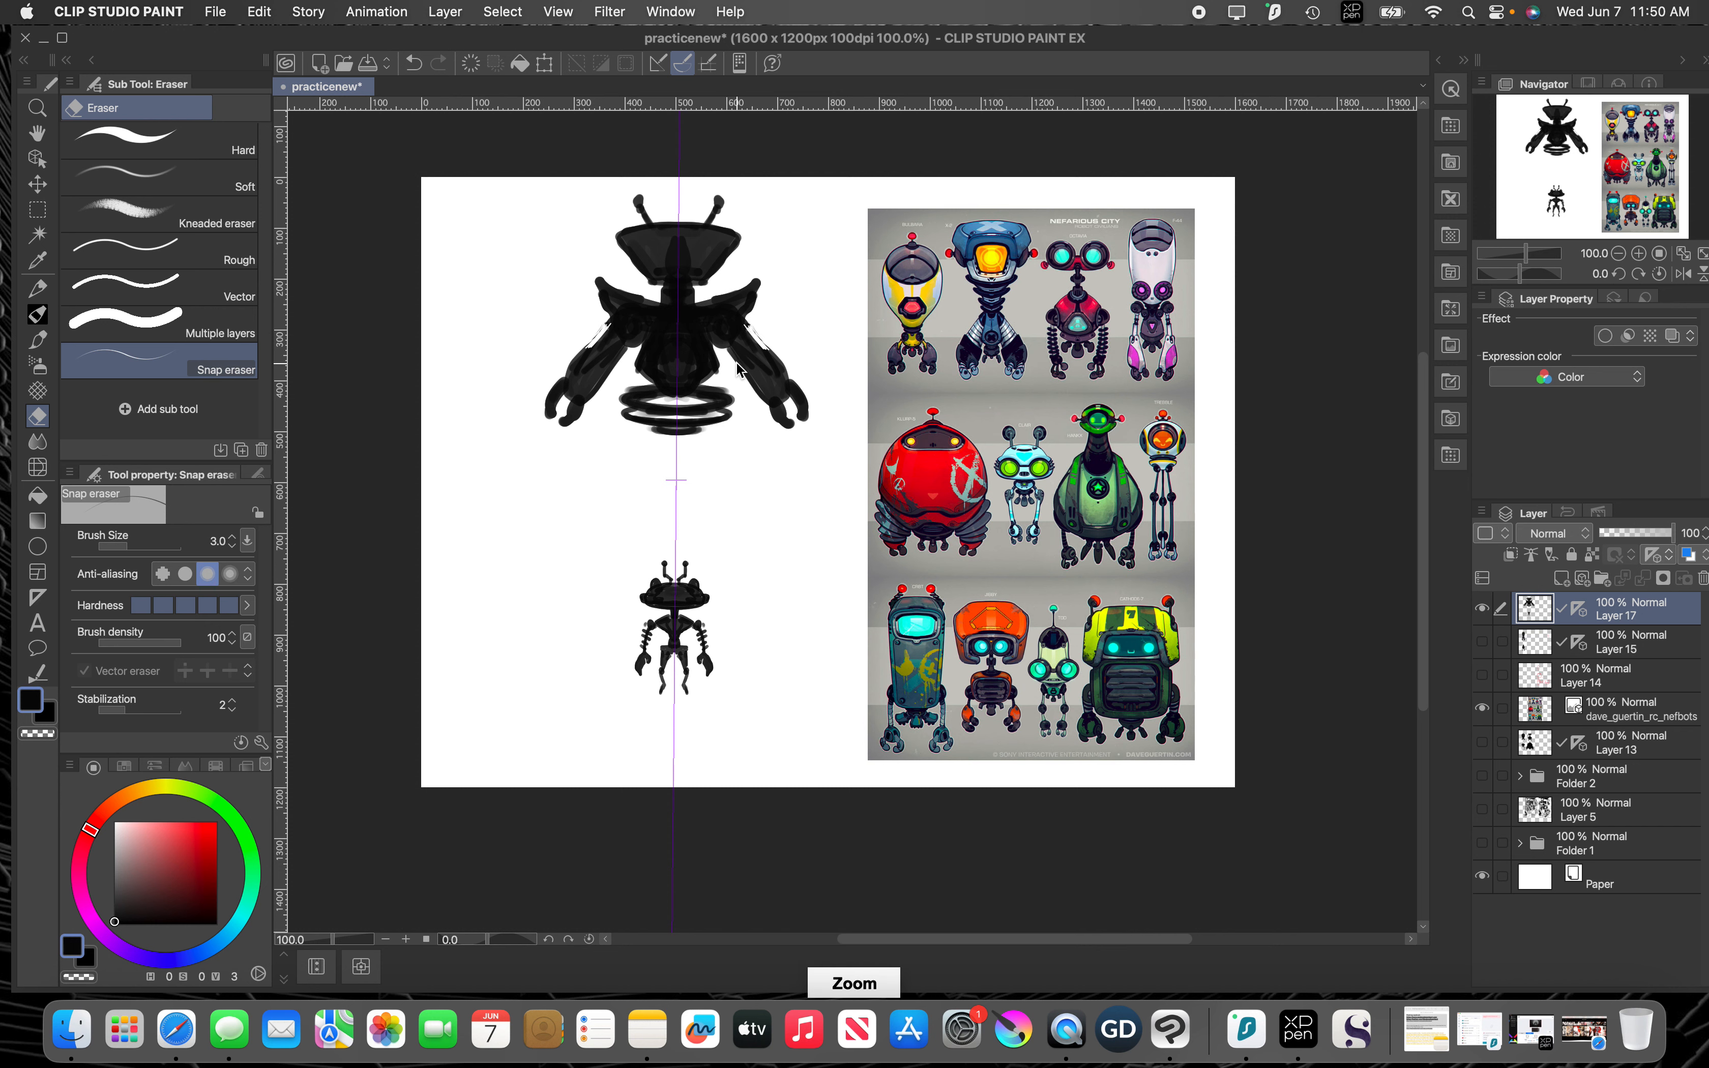
scroll(736, 366, "up", 1)
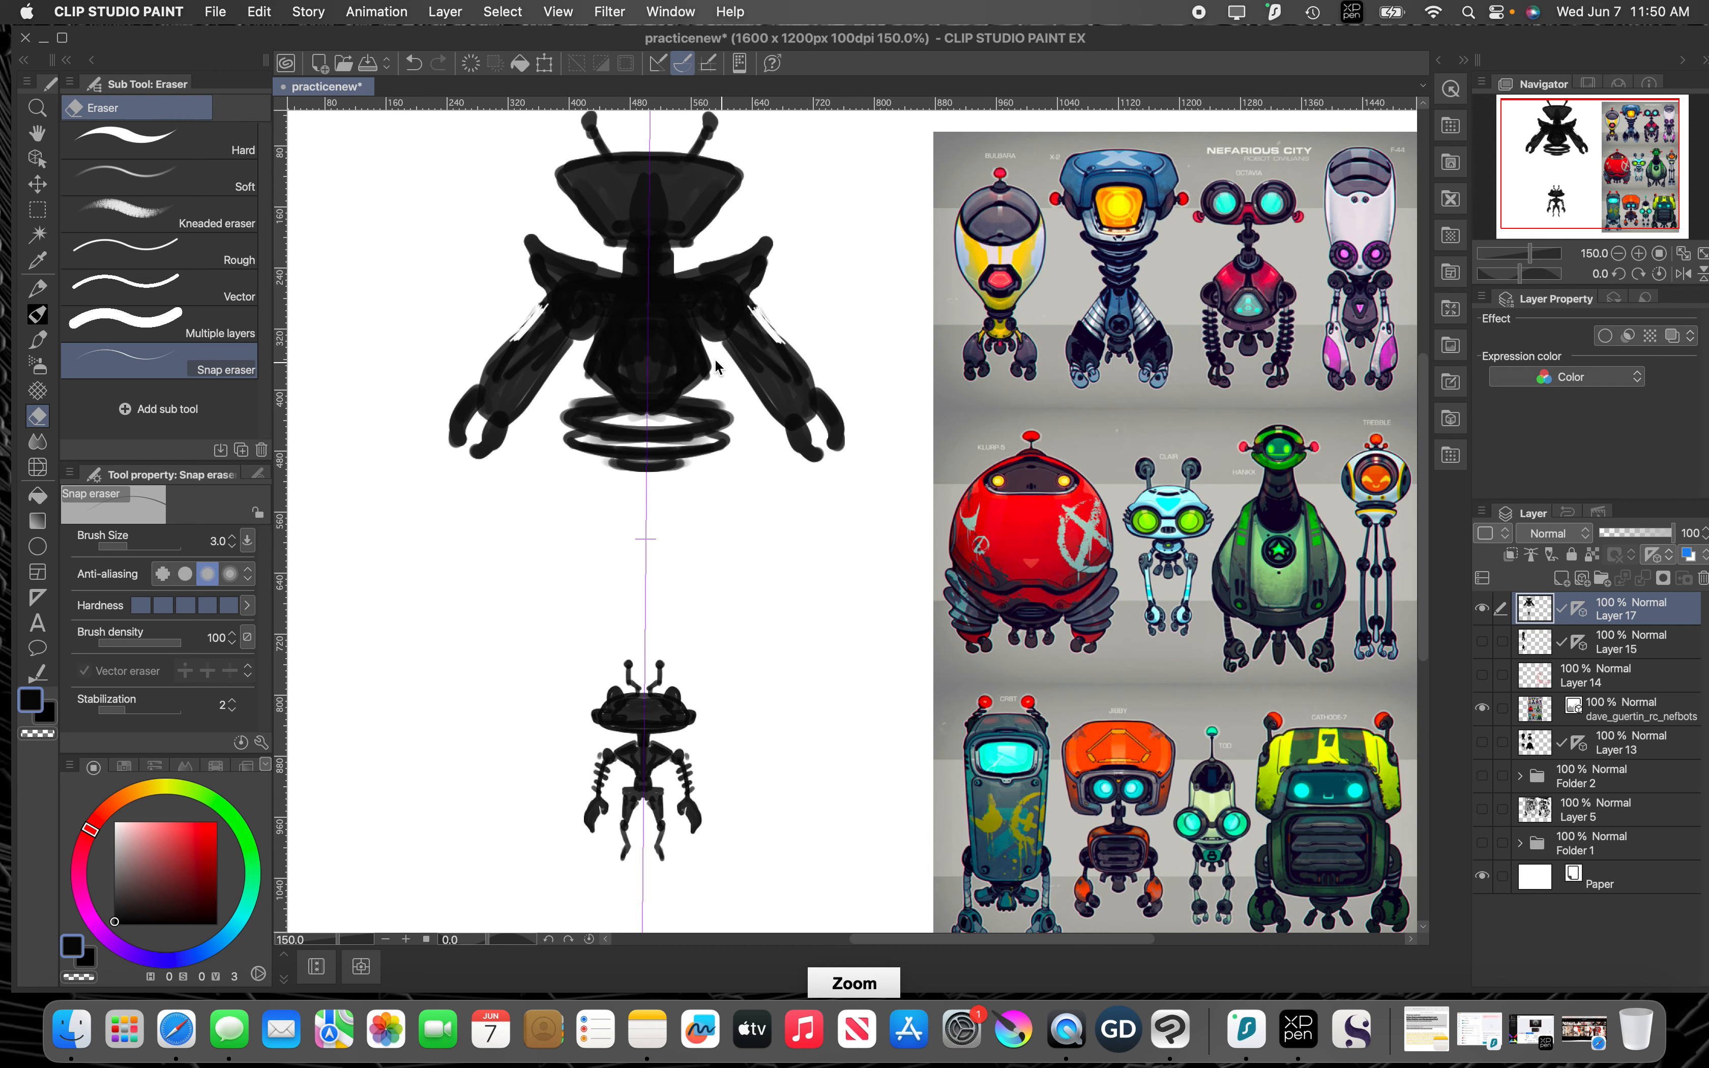
scroll(724, 368, "up", 1)
left_click_drag(560, 235, 649, 332)
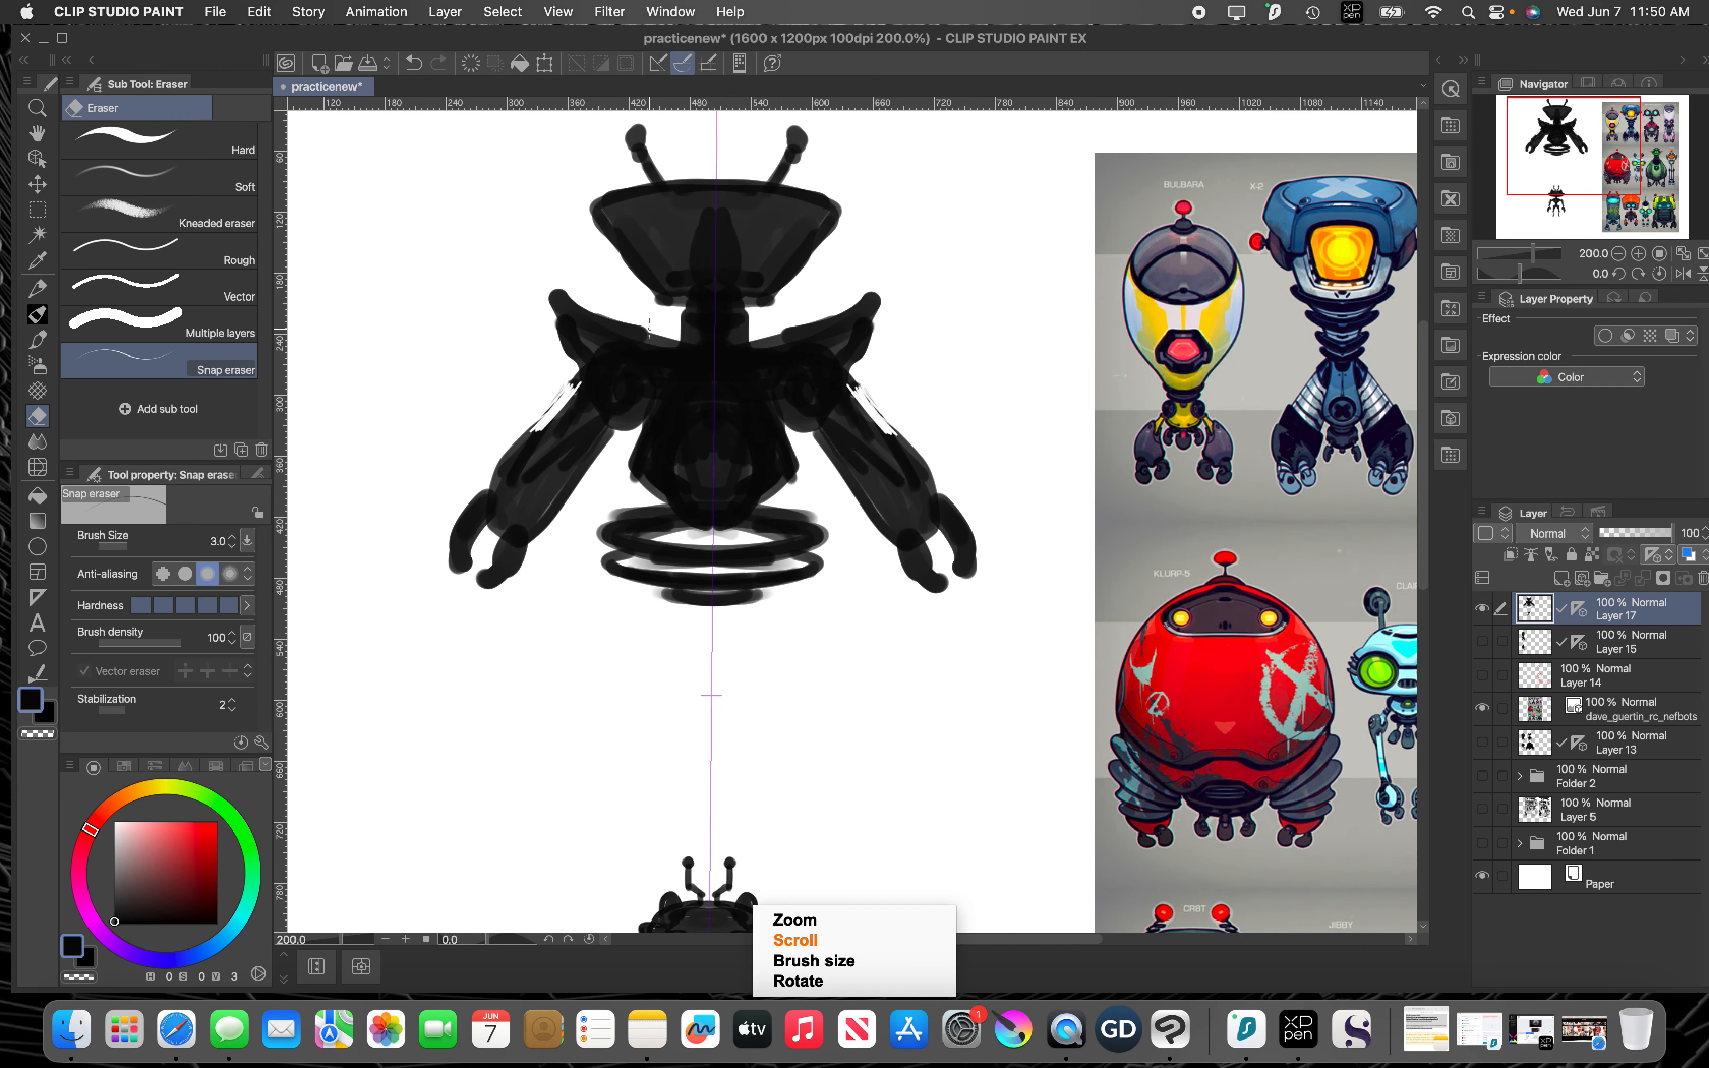
Step: Carve stepped notches into the neck, shoulder tops and slanted head edges with the eraser at size 8
key("[")
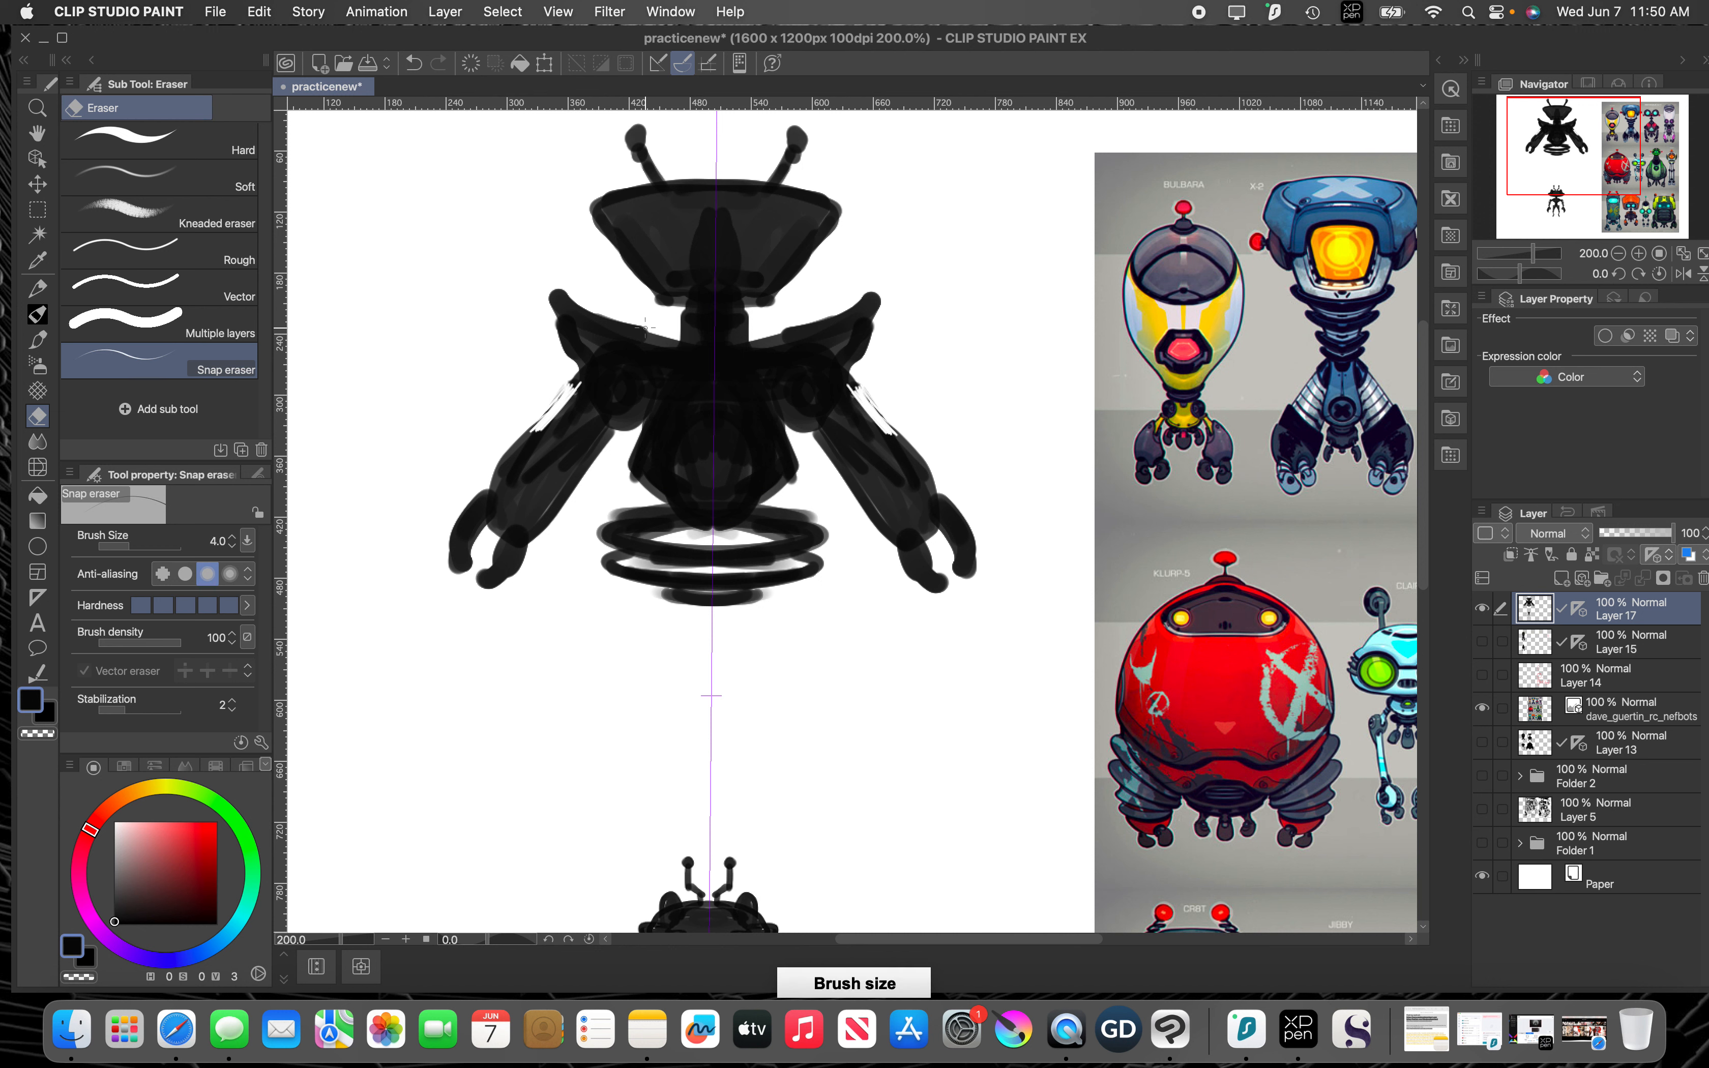
key("]")
key("]")
key("]")
key("]")
mouse_move(649, 327)
left_mouse_down()
mouse_move(680, 345)
mouse_move(697, 291)
mouse_move(667, 308)
left_mouse_up()
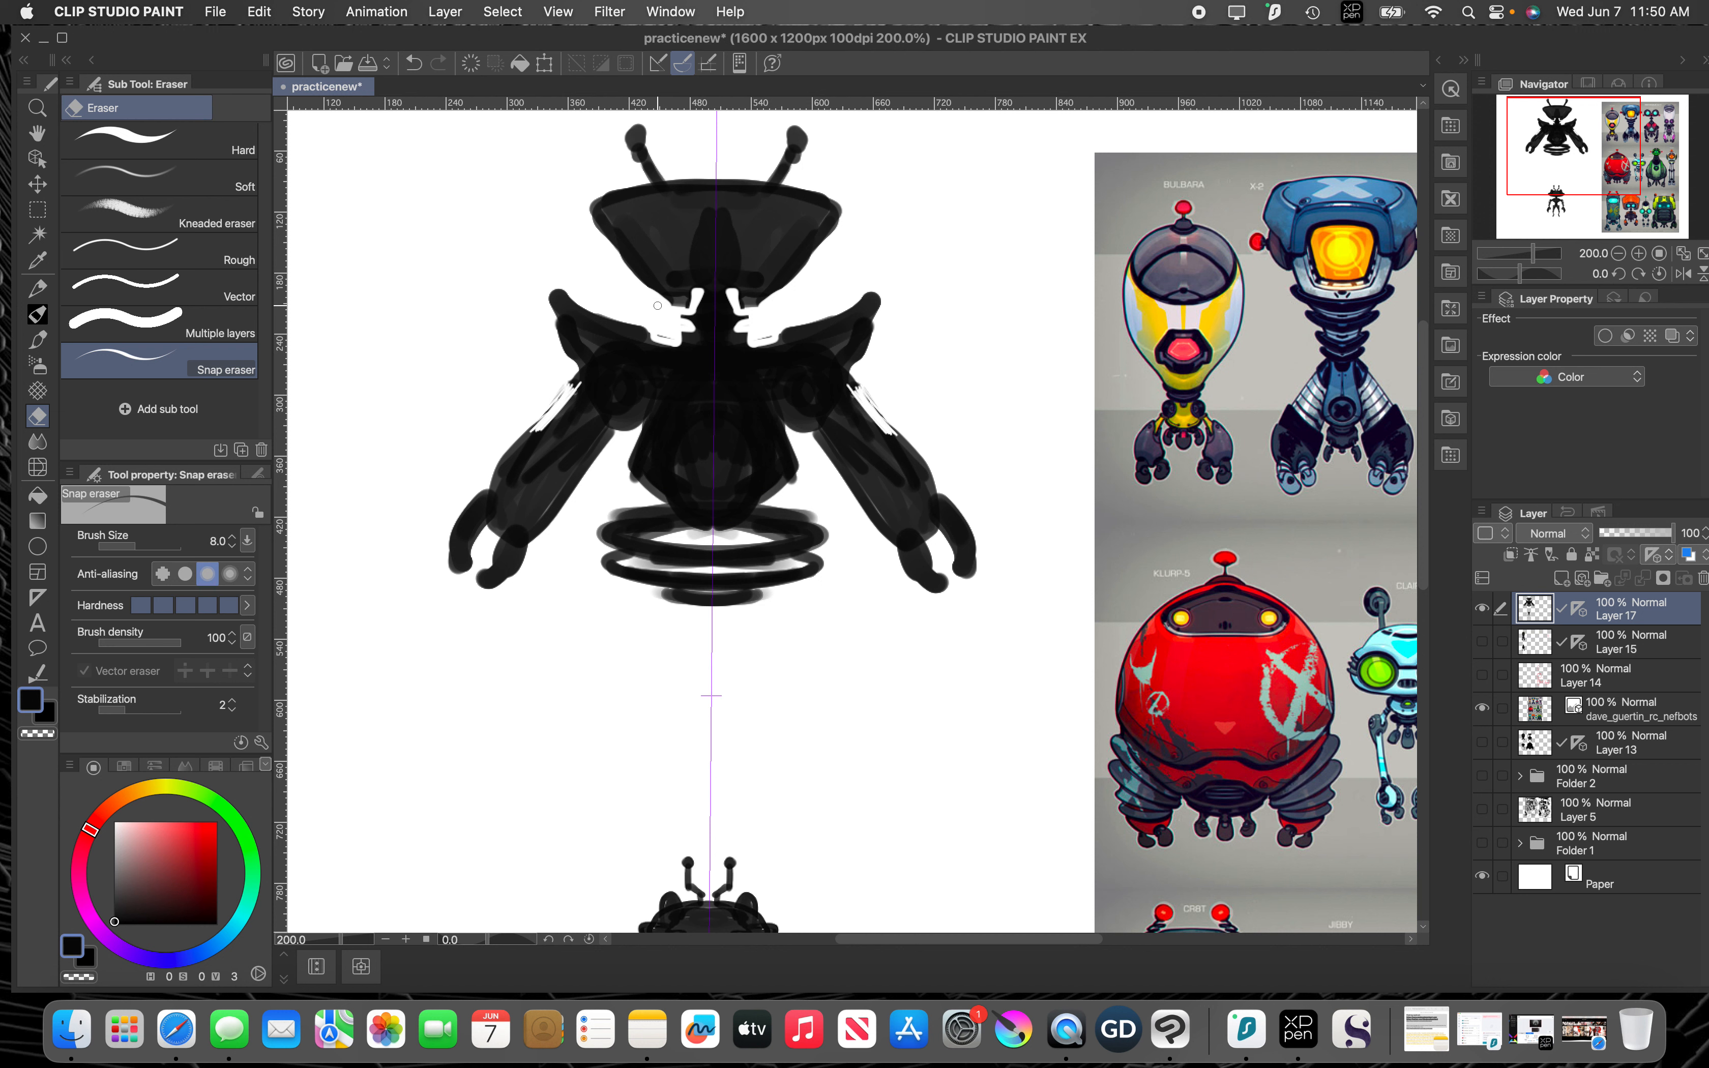
left_click_drag(629, 260, 629, 254)
mouse_move(633, 156)
left_mouse_down()
mouse_move(647, 175)
mouse_move(646, 138)
left_mouse_up()
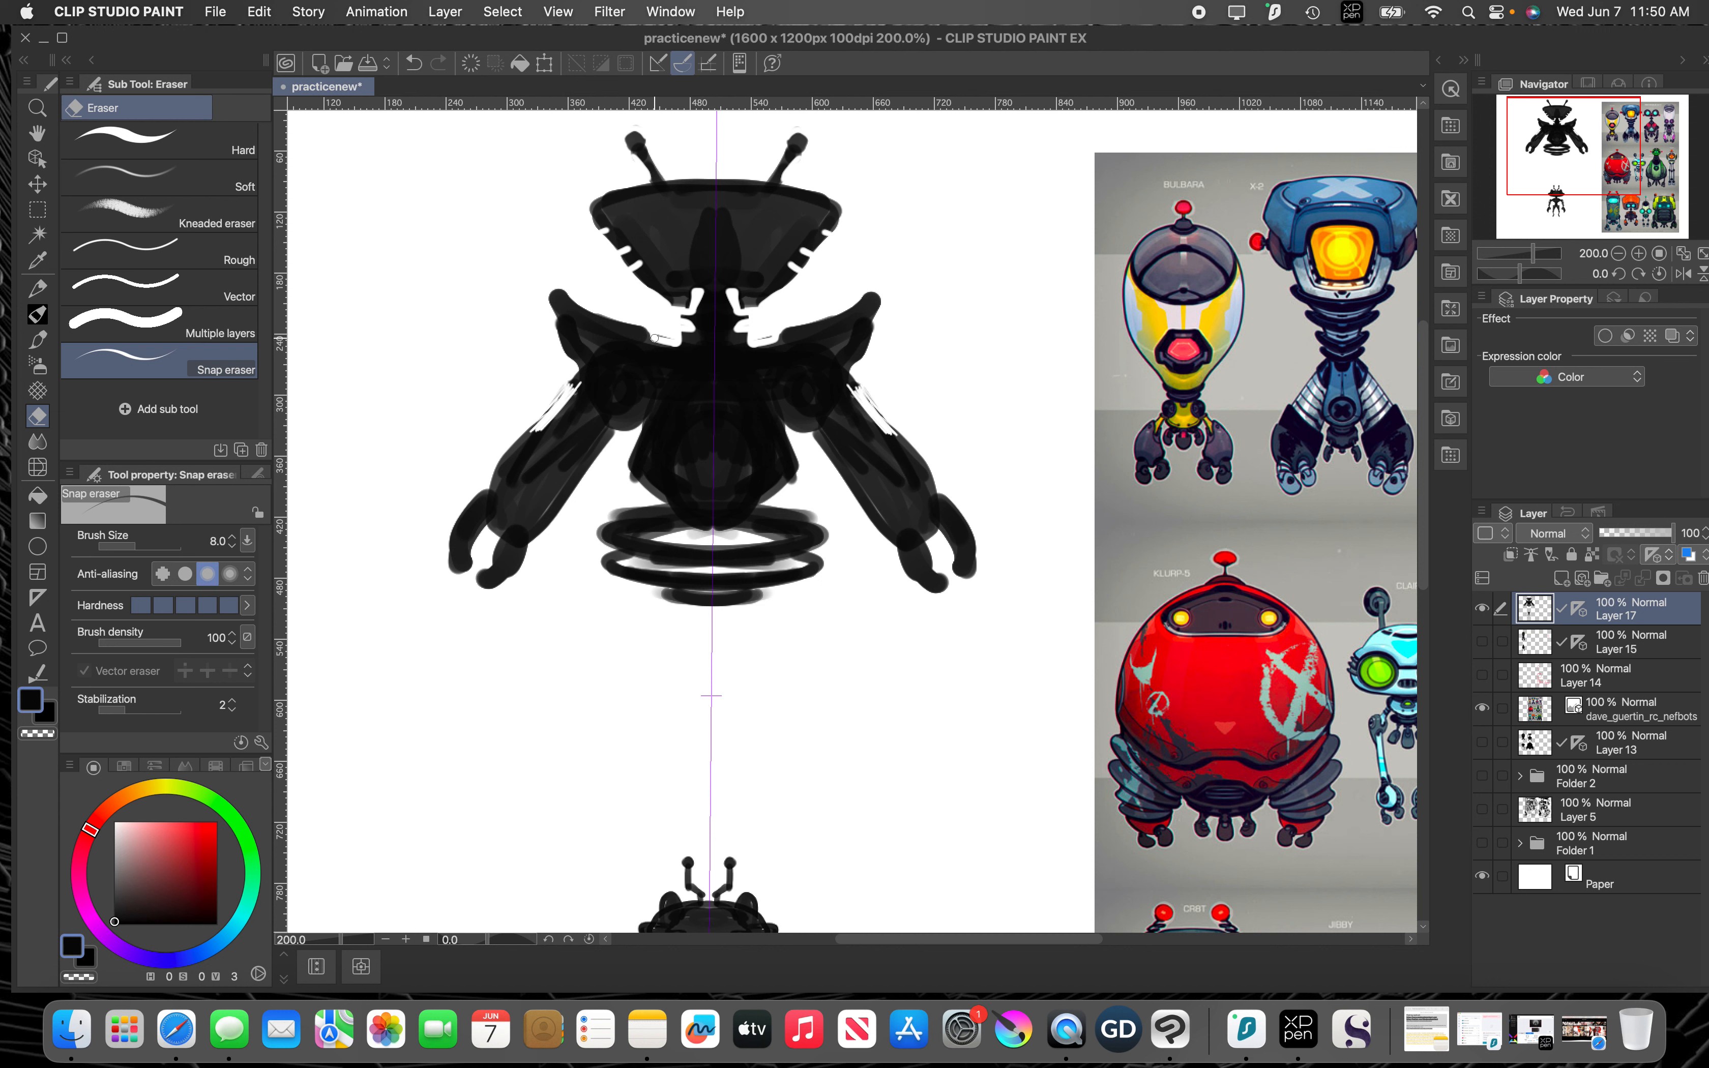
Step: Erase the shoulder plates into sharp points and cut angular contours along the arms and claws
mouse_move(625, 322)
left_mouse_down()
mouse_move(555, 292)
mouse_move(554, 331)
mouse_move(581, 368)
mouse_move(561, 415)
mouse_move(580, 377)
mouse_move(653, 402)
mouse_move(521, 565)
left_mouse_up()
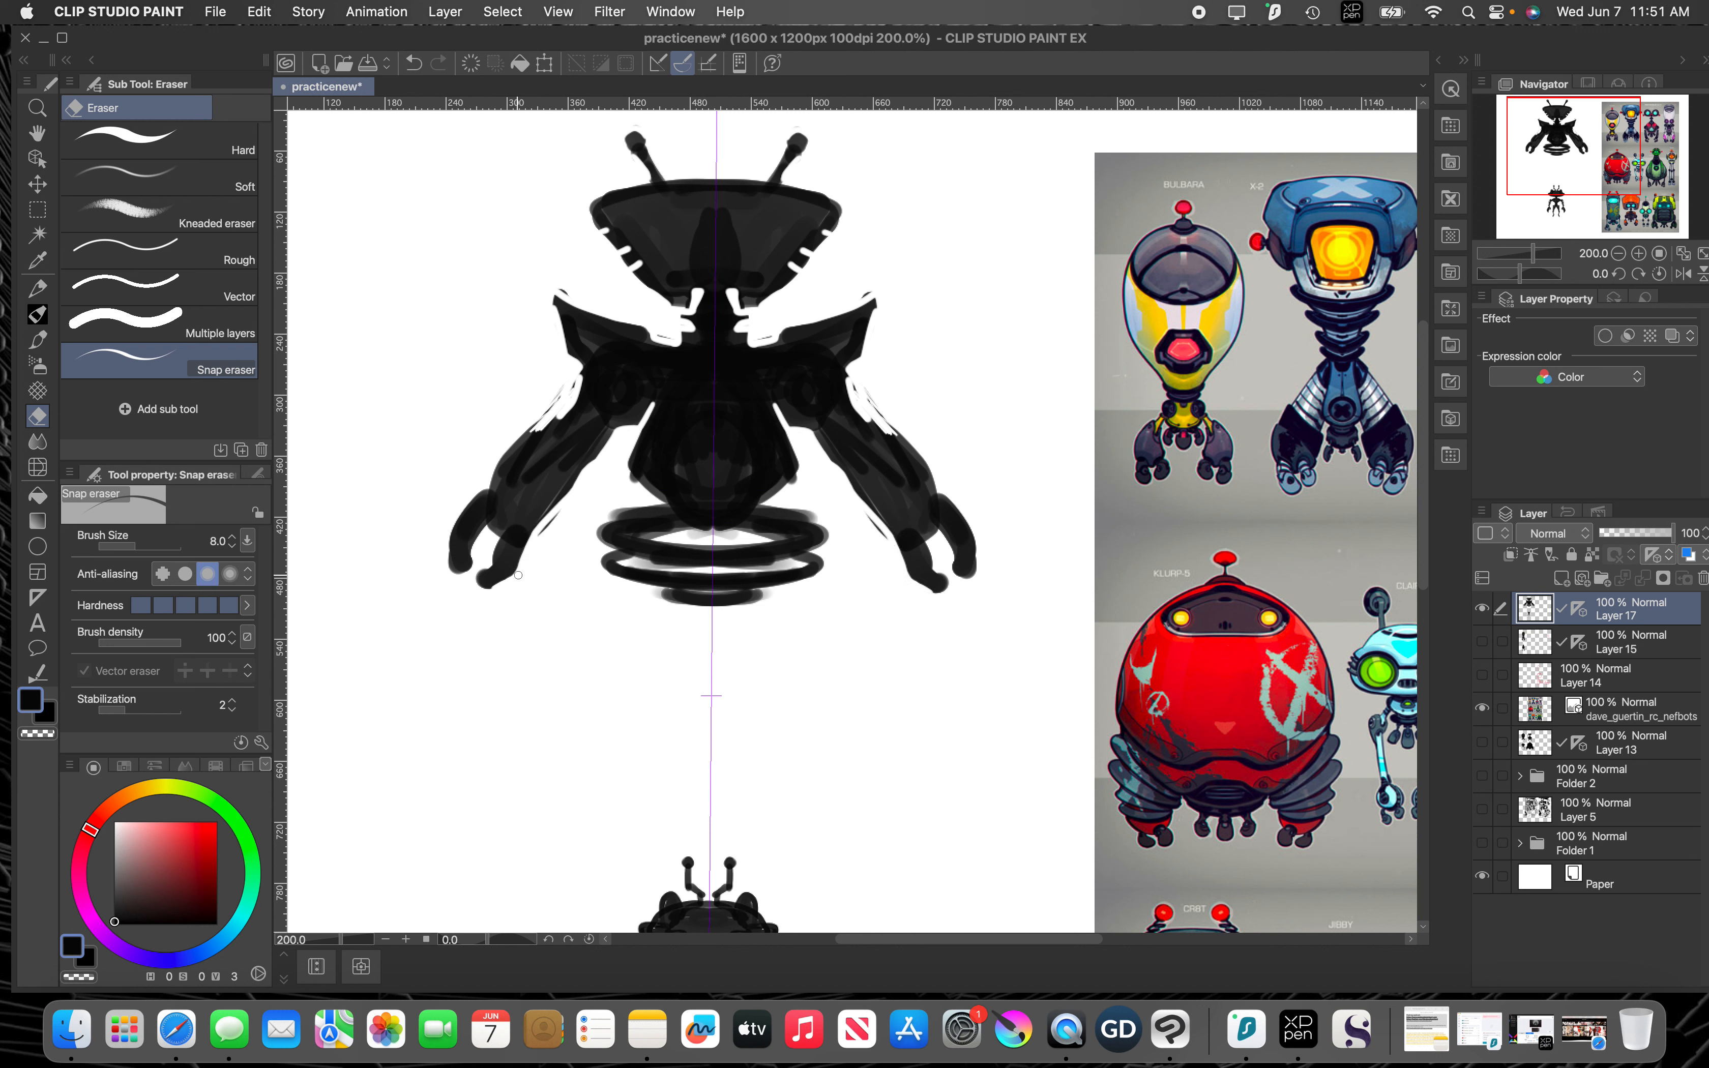
mouse_move(480, 539)
left_mouse_down()
mouse_move(465, 582)
mouse_move(445, 544)
mouse_move(458, 519)
mouse_move(580, 371)
mouse_move(541, 428)
left_mouse_up()
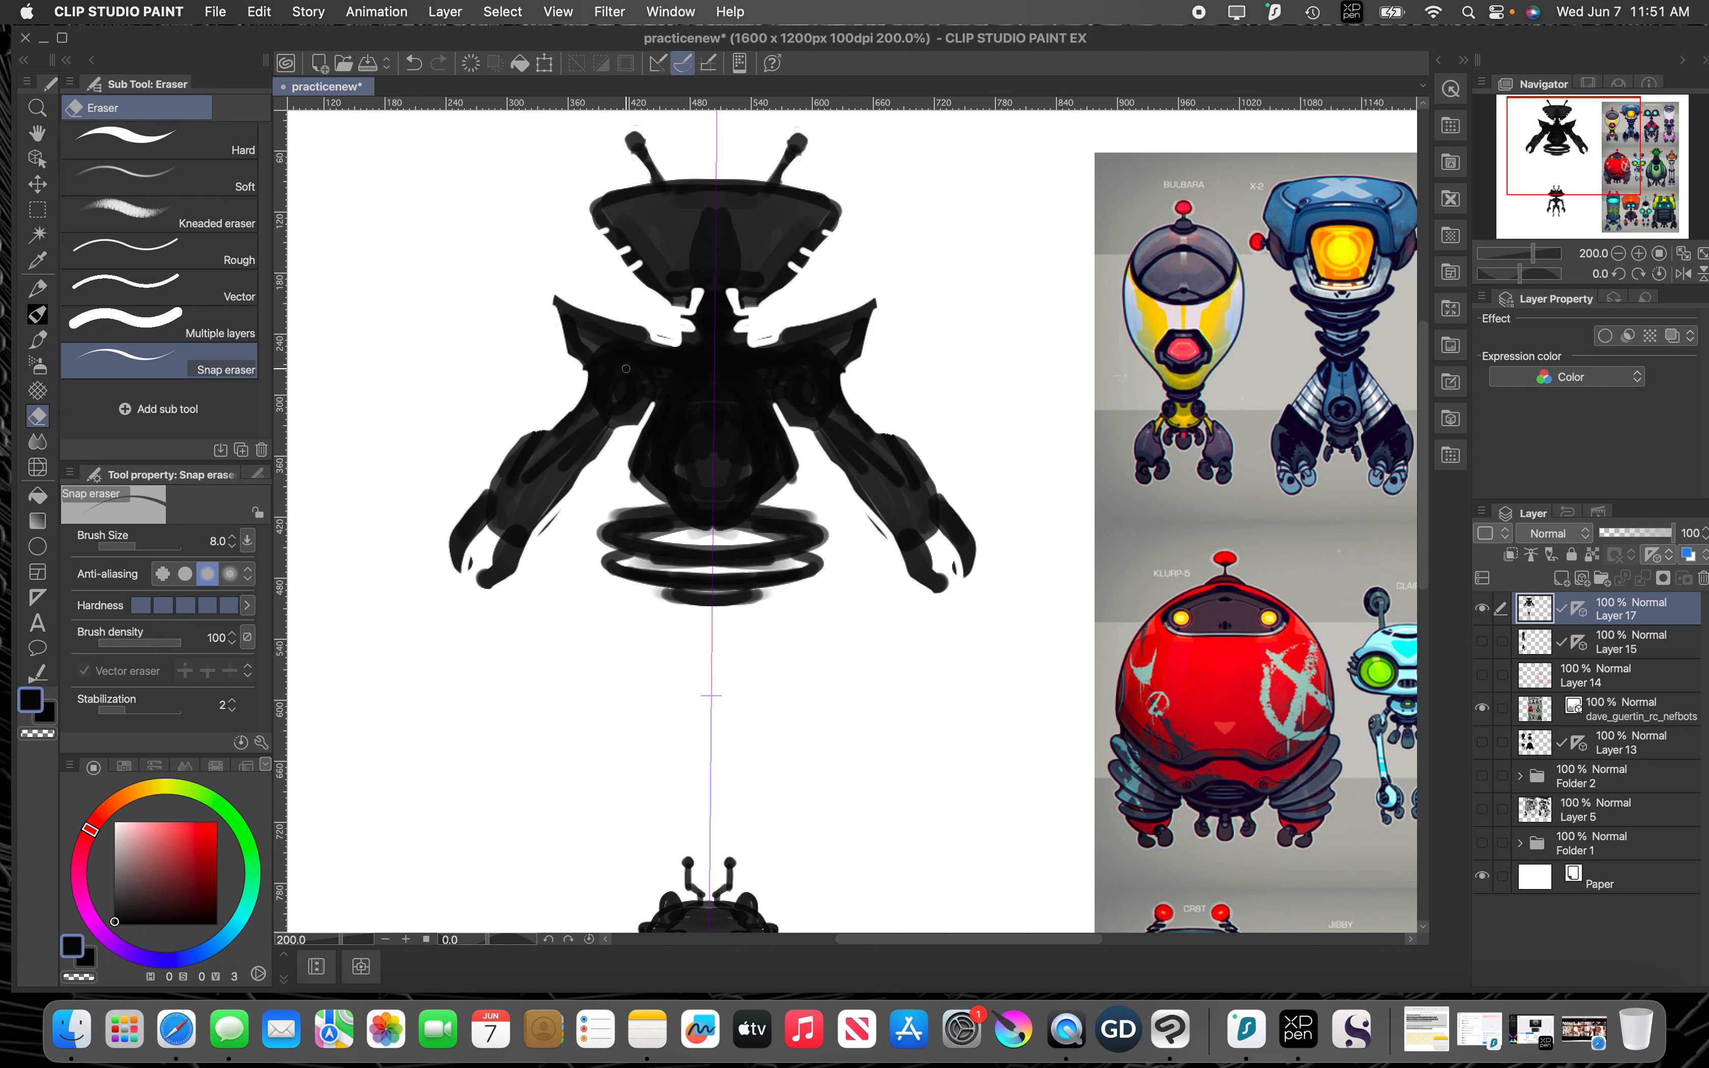
mouse_move(937, 541)
left_mouse_down()
mouse_move(931, 586)
mouse_move(923, 559)
mouse_move(938, 586)
mouse_move(928, 554)
left_mouse_up()
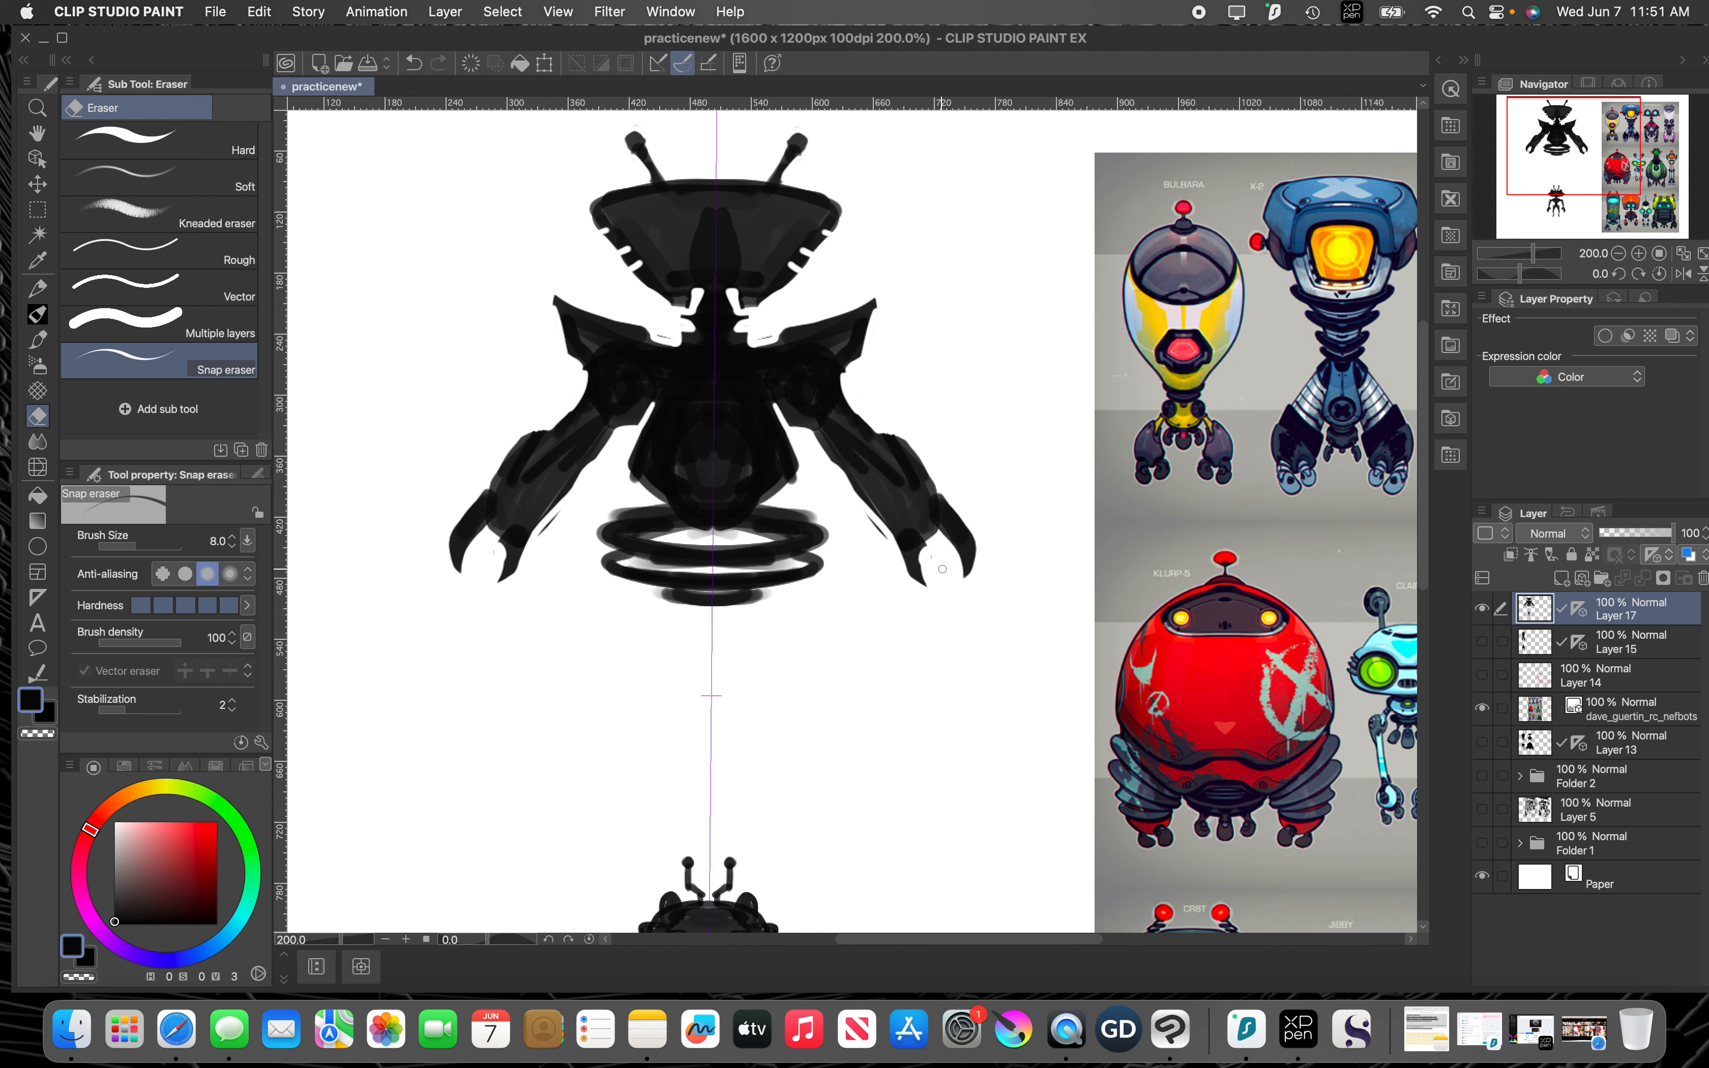
left_click_drag(868, 515, 887, 540)
left_click_drag(896, 429, 924, 466)
Step: Carve the underarm gaps and cut notches into the sides of the torso
mouse_move(622, 423)
left_mouse_down()
mouse_move(573, 388)
mouse_move(587, 378)
mouse_move(572, 409)
mouse_move(593, 378)
mouse_move(568, 361)
mouse_move(579, 372)
mouse_move(598, 337)
mouse_move(665, 336)
left_mouse_up()
mouse_move(635, 437)
left_mouse_down()
mouse_move(628, 472)
mouse_move(662, 496)
mouse_move(598, 534)
mouse_move(604, 518)
left_mouse_up()
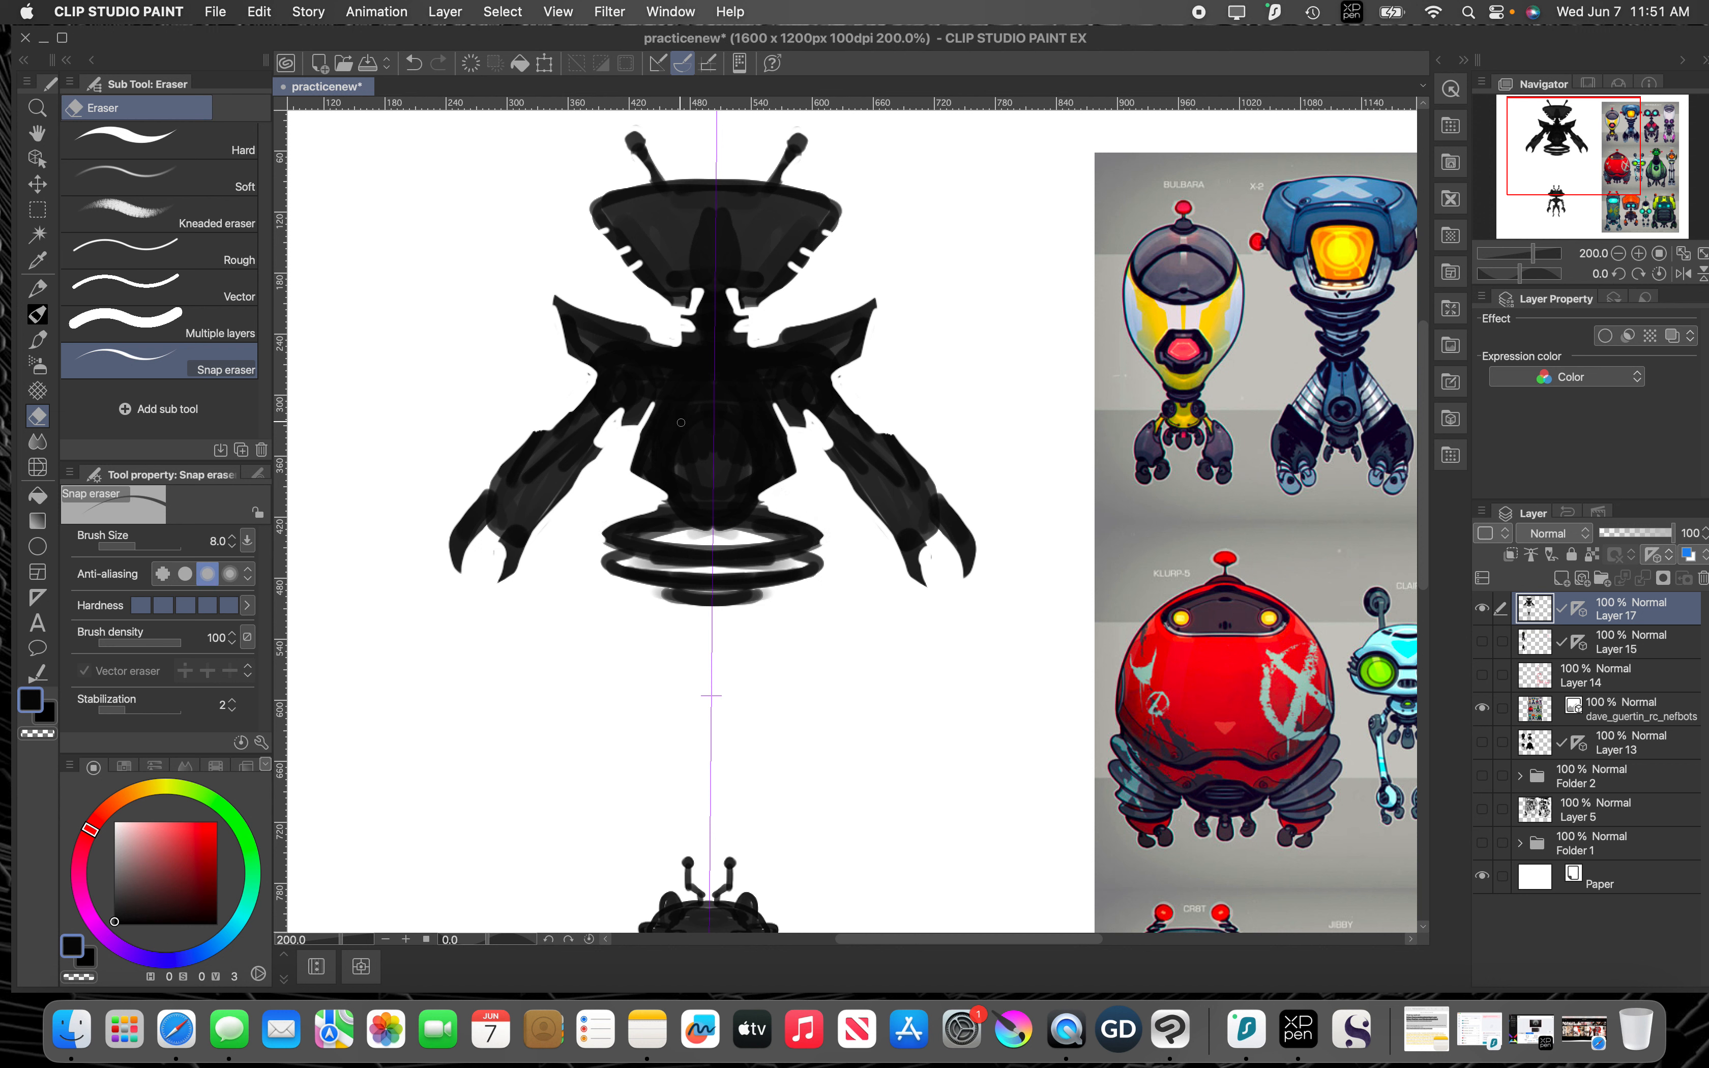
left_click_drag(640, 446, 660, 438)
Step: Trim the ring edges beneath the torso and add a black pointed tip below them
mouse_move(825, 530)
left_mouse_down()
mouse_move(824, 568)
mouse_move(710, 609)
mouse_move(707, 646)
left_mouse_up()
key("p")
key("e")
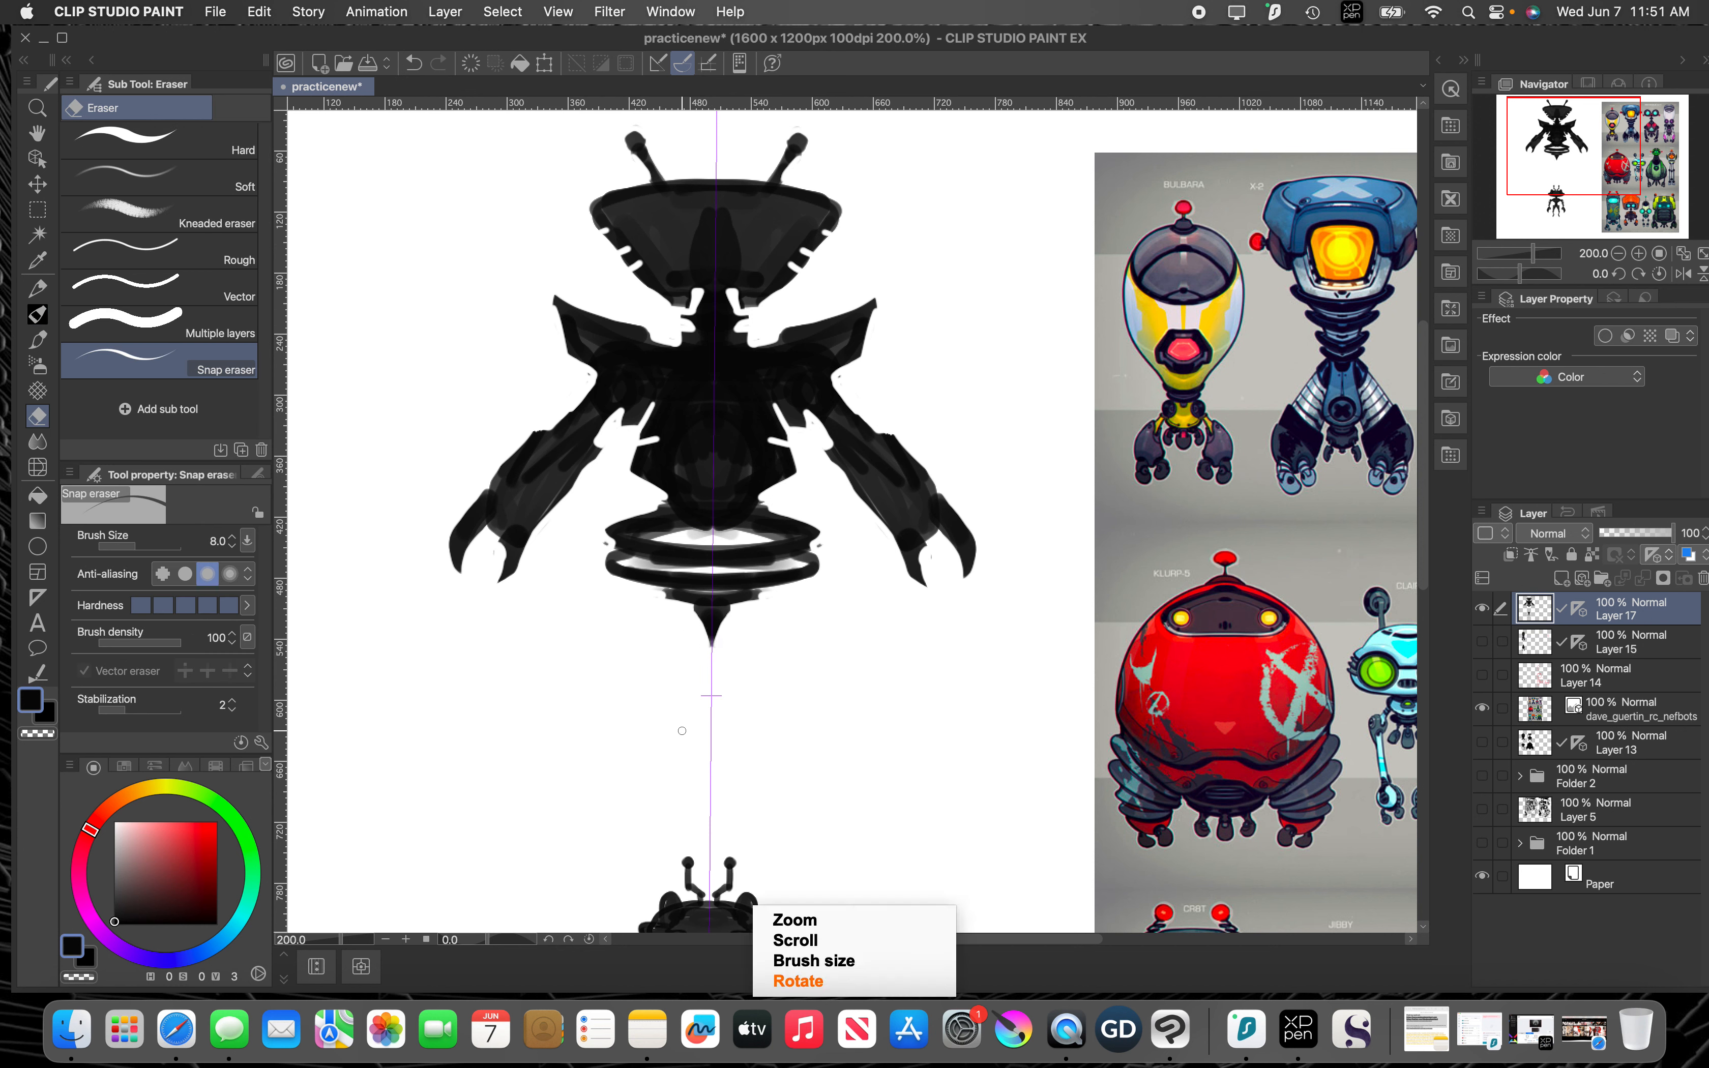
scroll(684, 730, "down", 3)
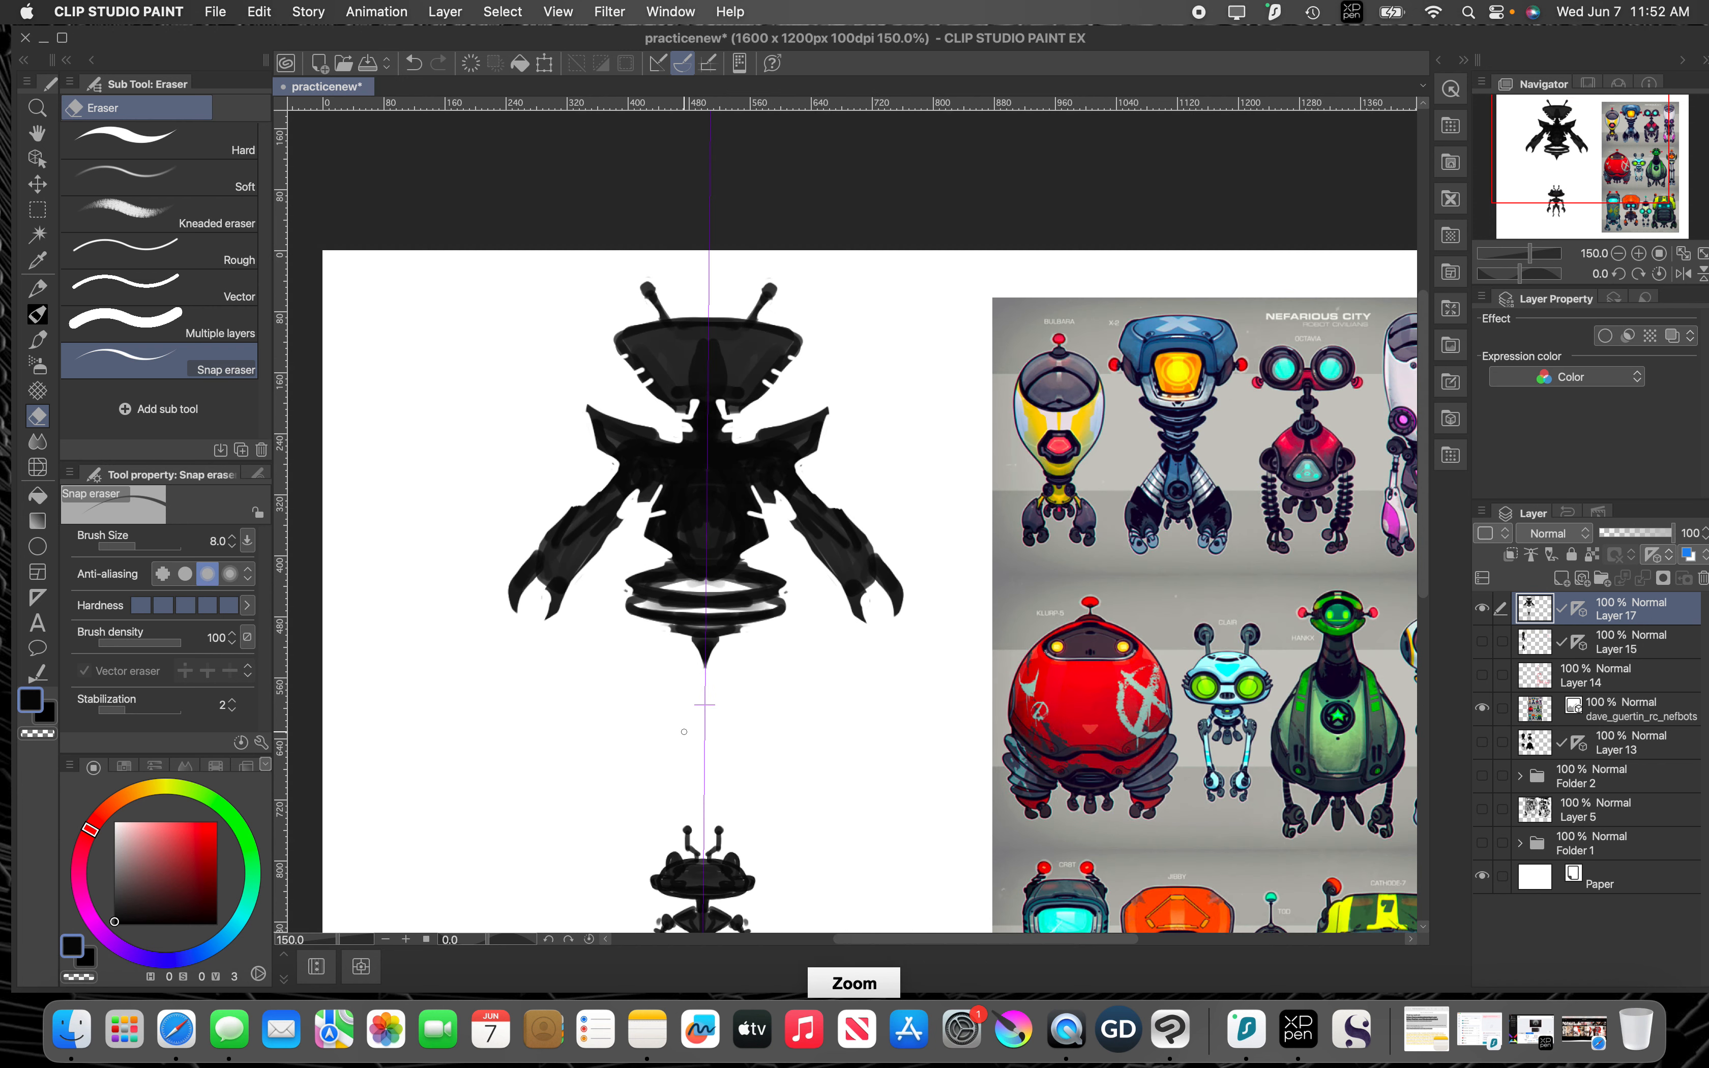
key("space")
left_click_drag(721, 663, 682, 544)
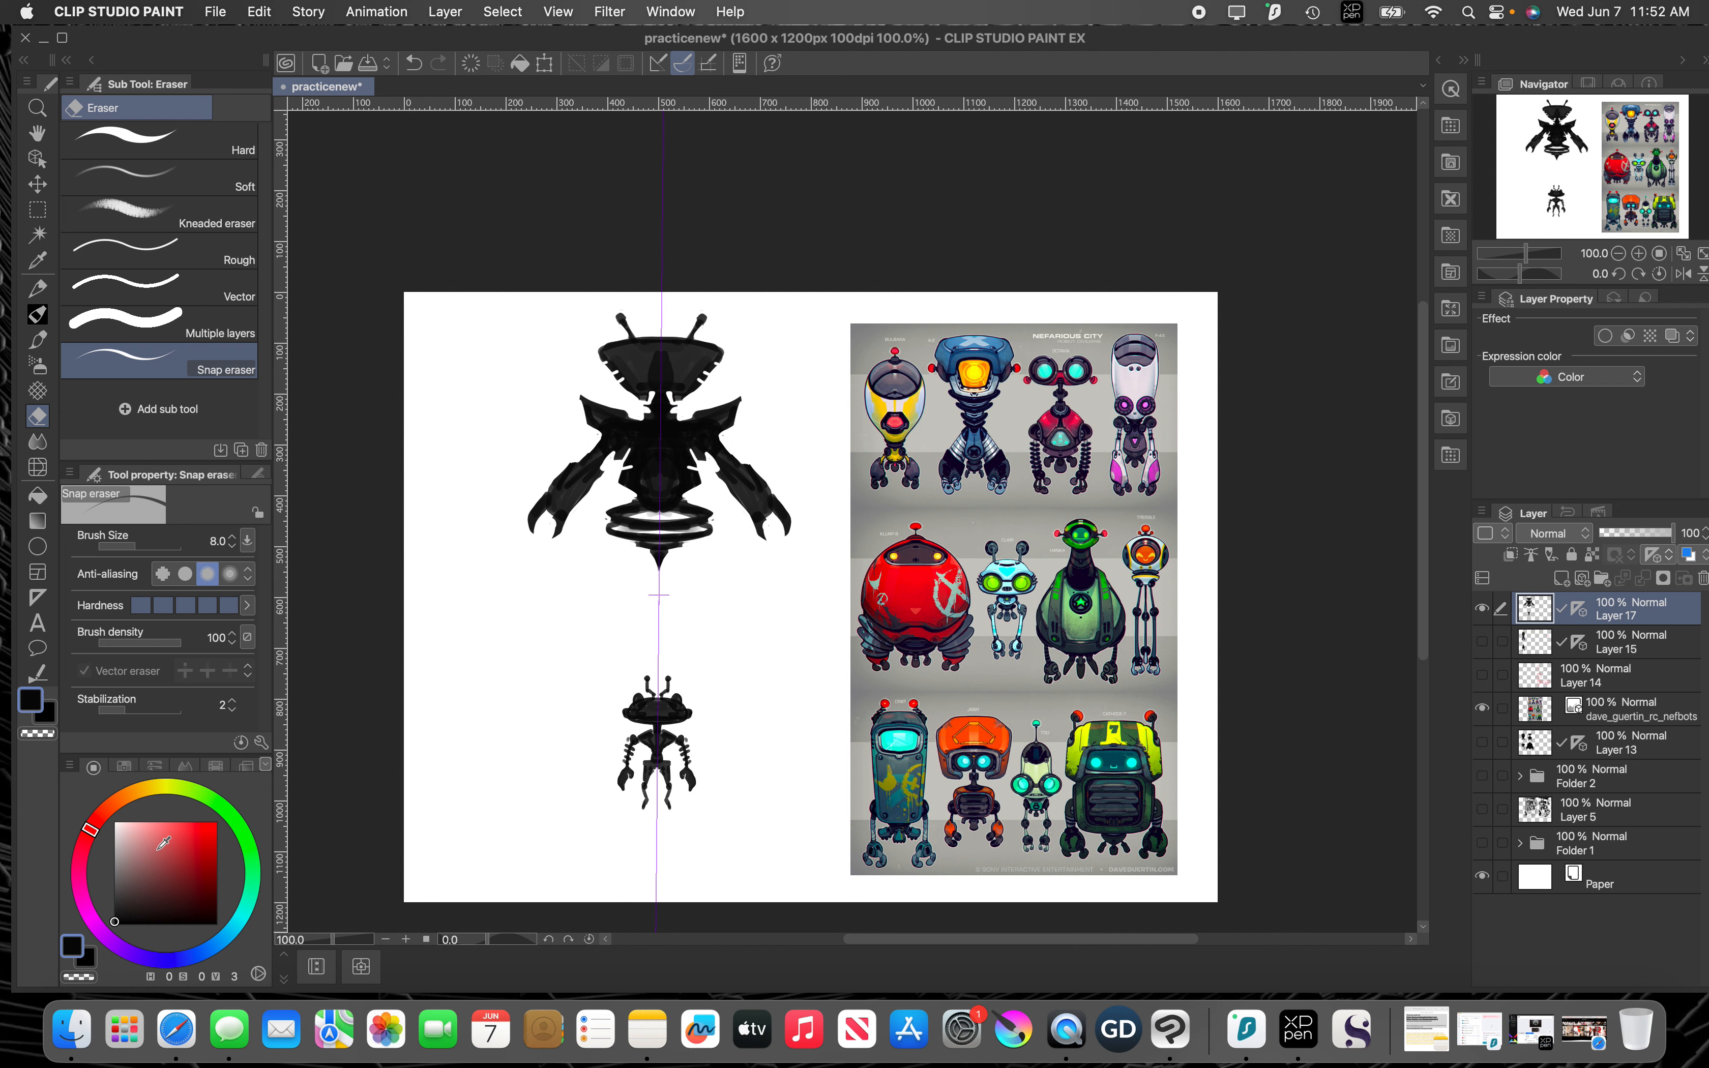
Step: Choose a mid-gray drawing color and erase two round eyes into the head at eraser size 15
left_click(115, 866)
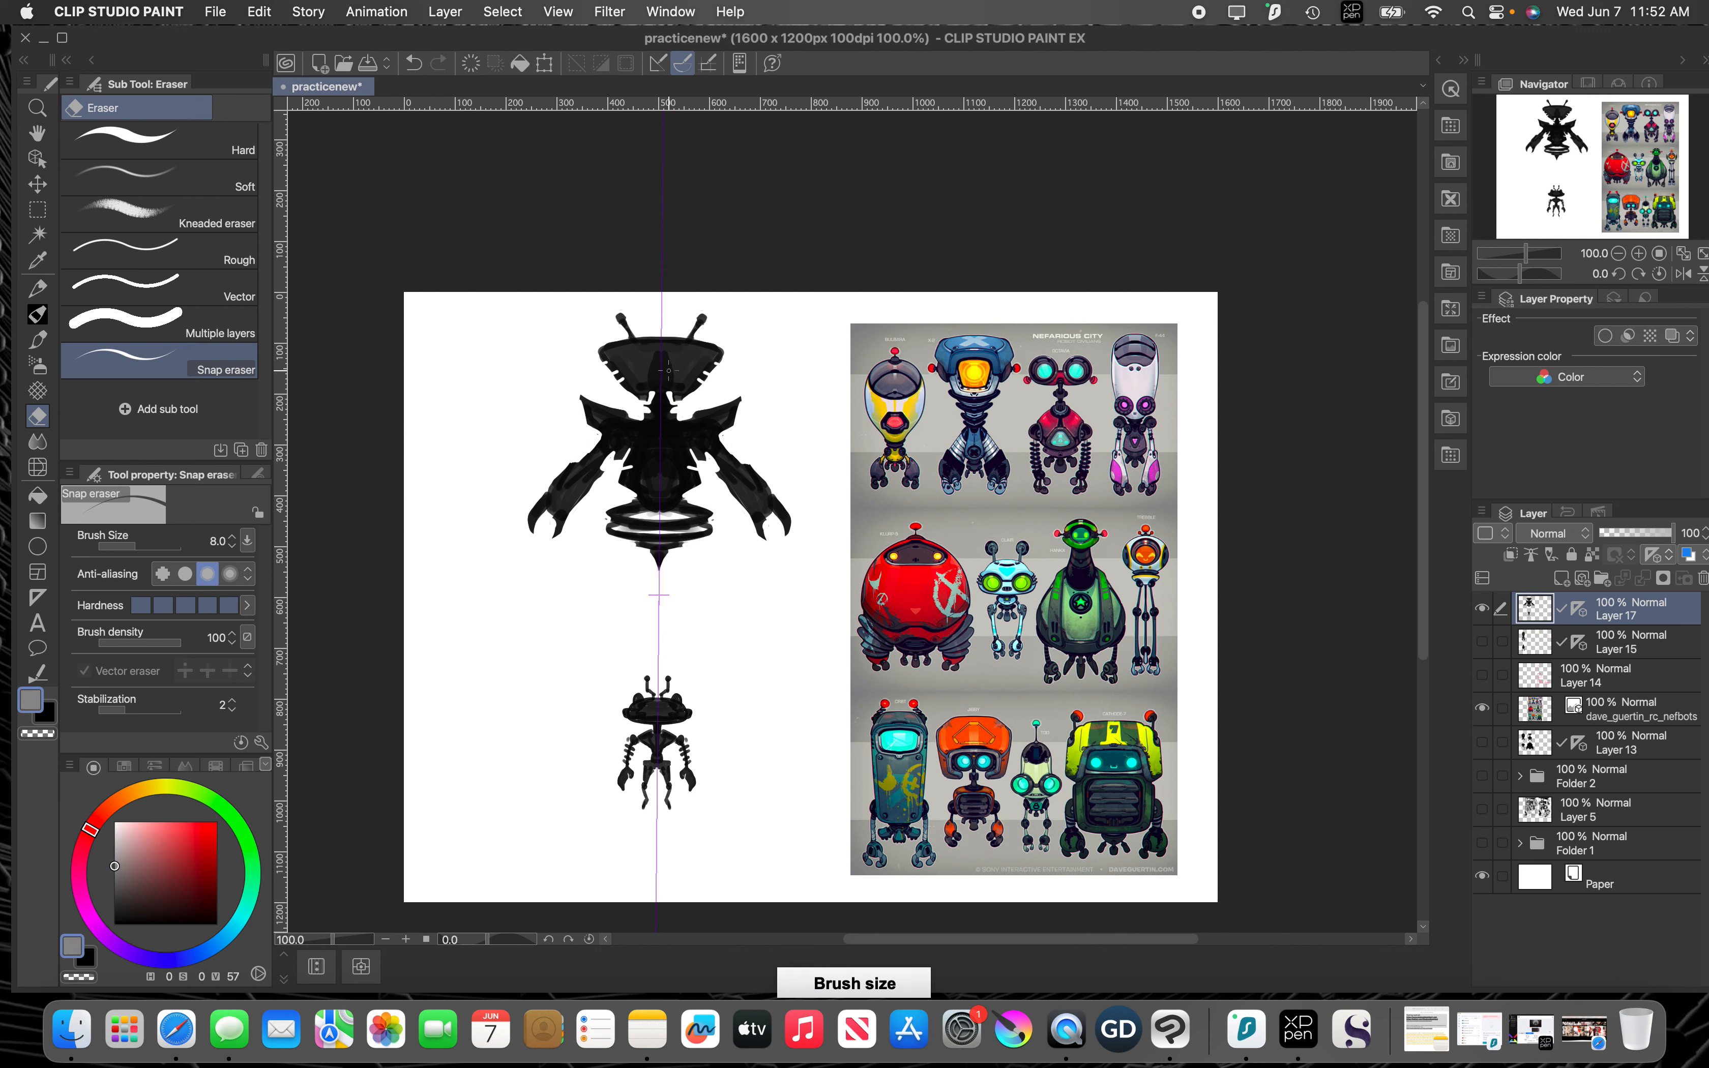
key("bracketright")
key("bracketright")
key("bracketright")
left_click(688, 355)
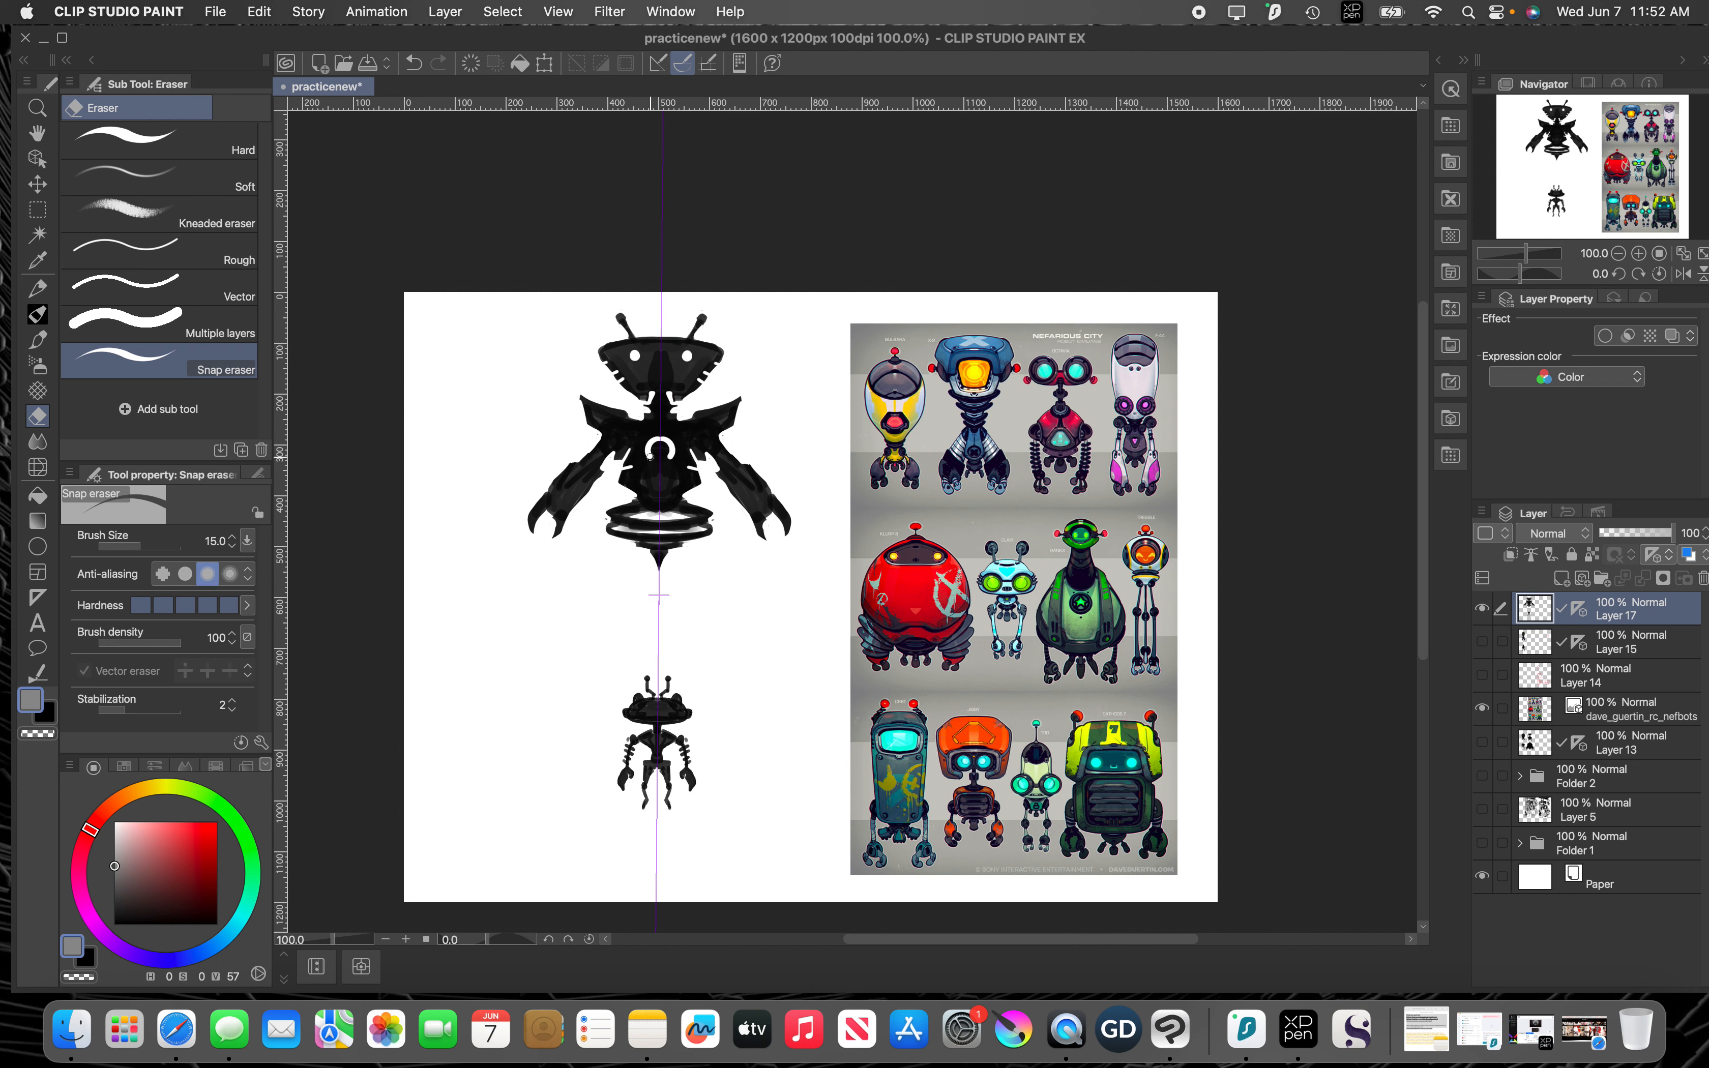
key("super+z")
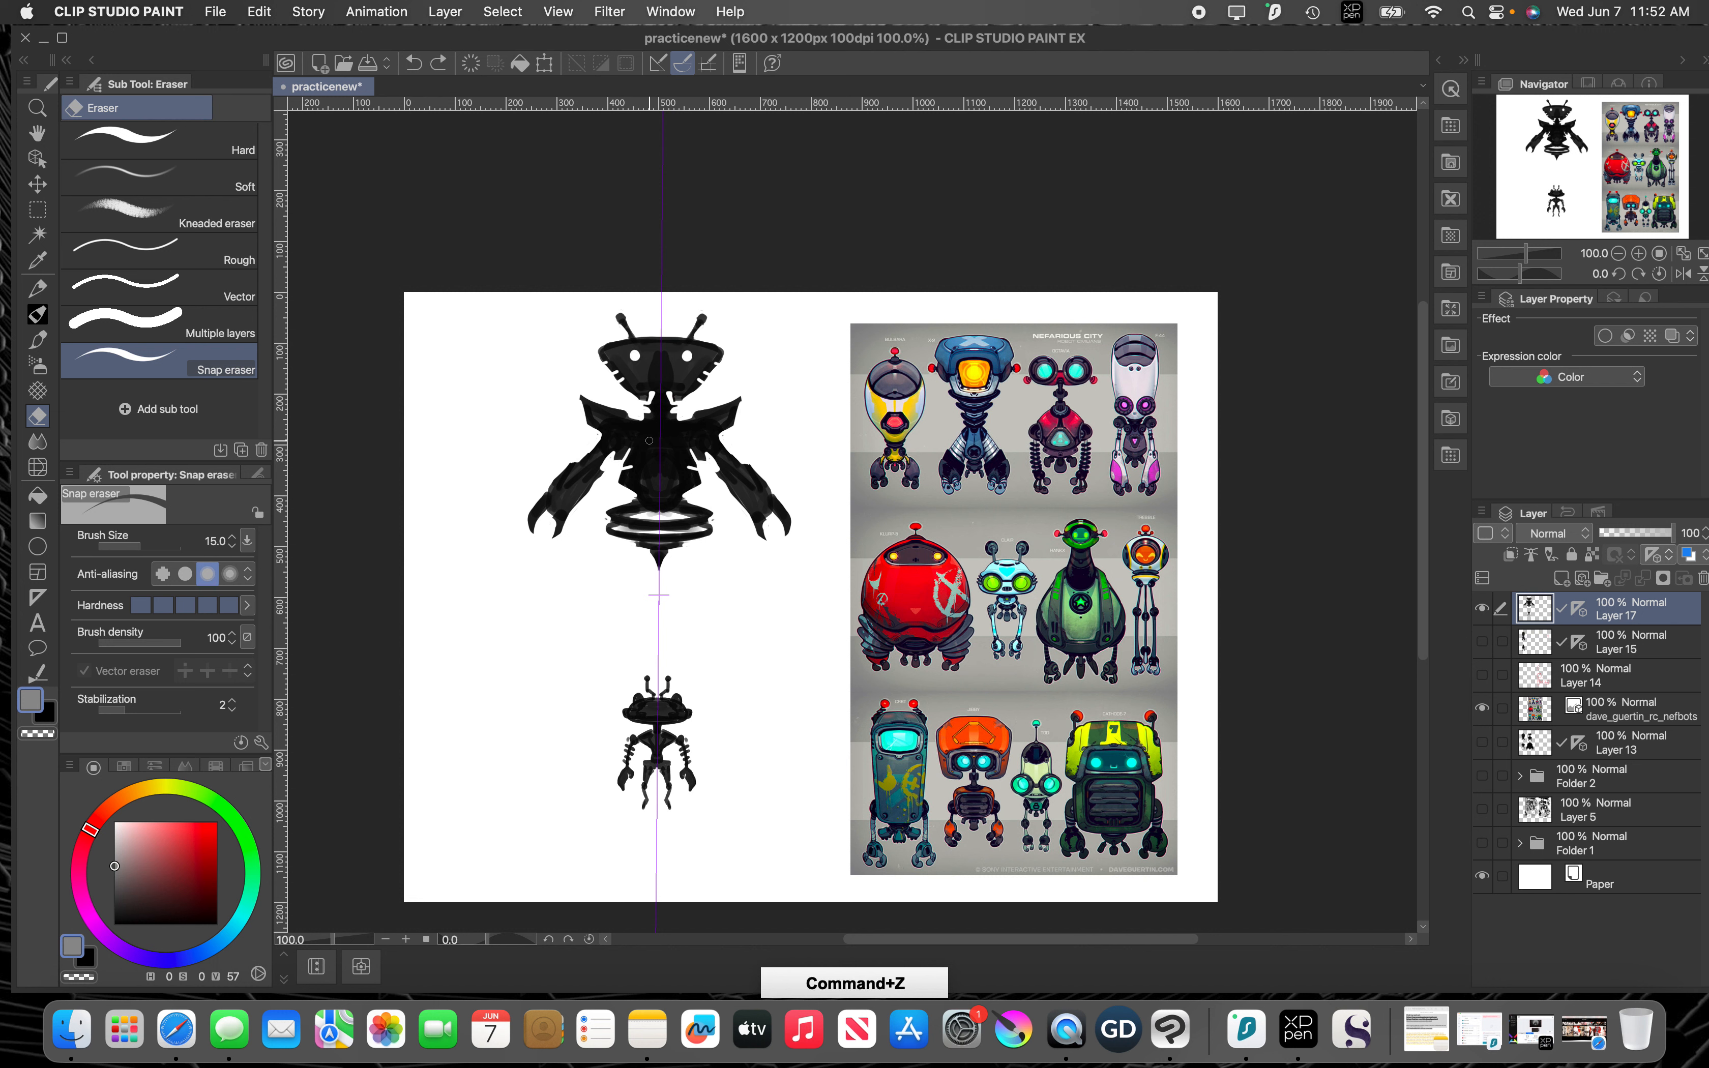
mouse_move(649, 438)
left_mouse_down()
mouse_move(665, 458)
mouse_move(665, 441)
mouse_move(651, 450)
left_mouse_up()
key("super+z")
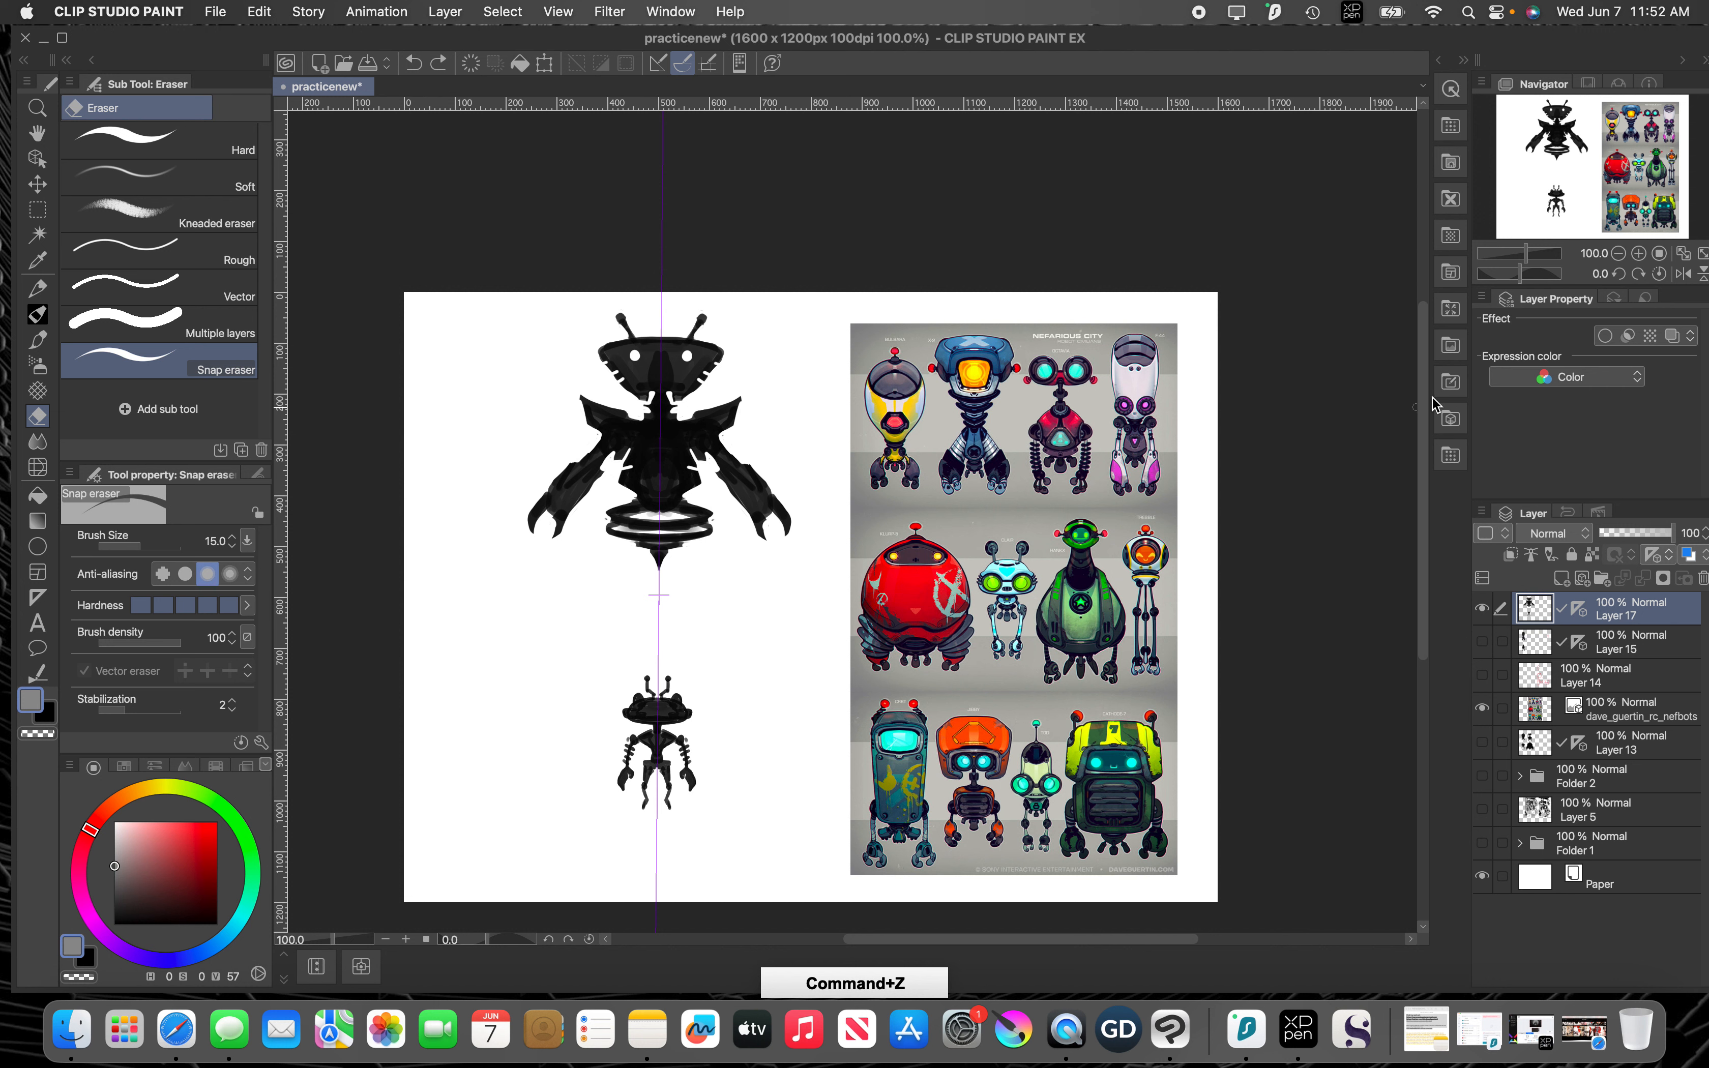
Step: Set Layer 17's expression color to Gray and paint gray accents on the head and chest with J BASIC PAINT at size 20
left_click(1533, 376)
left_click(1537, 428)
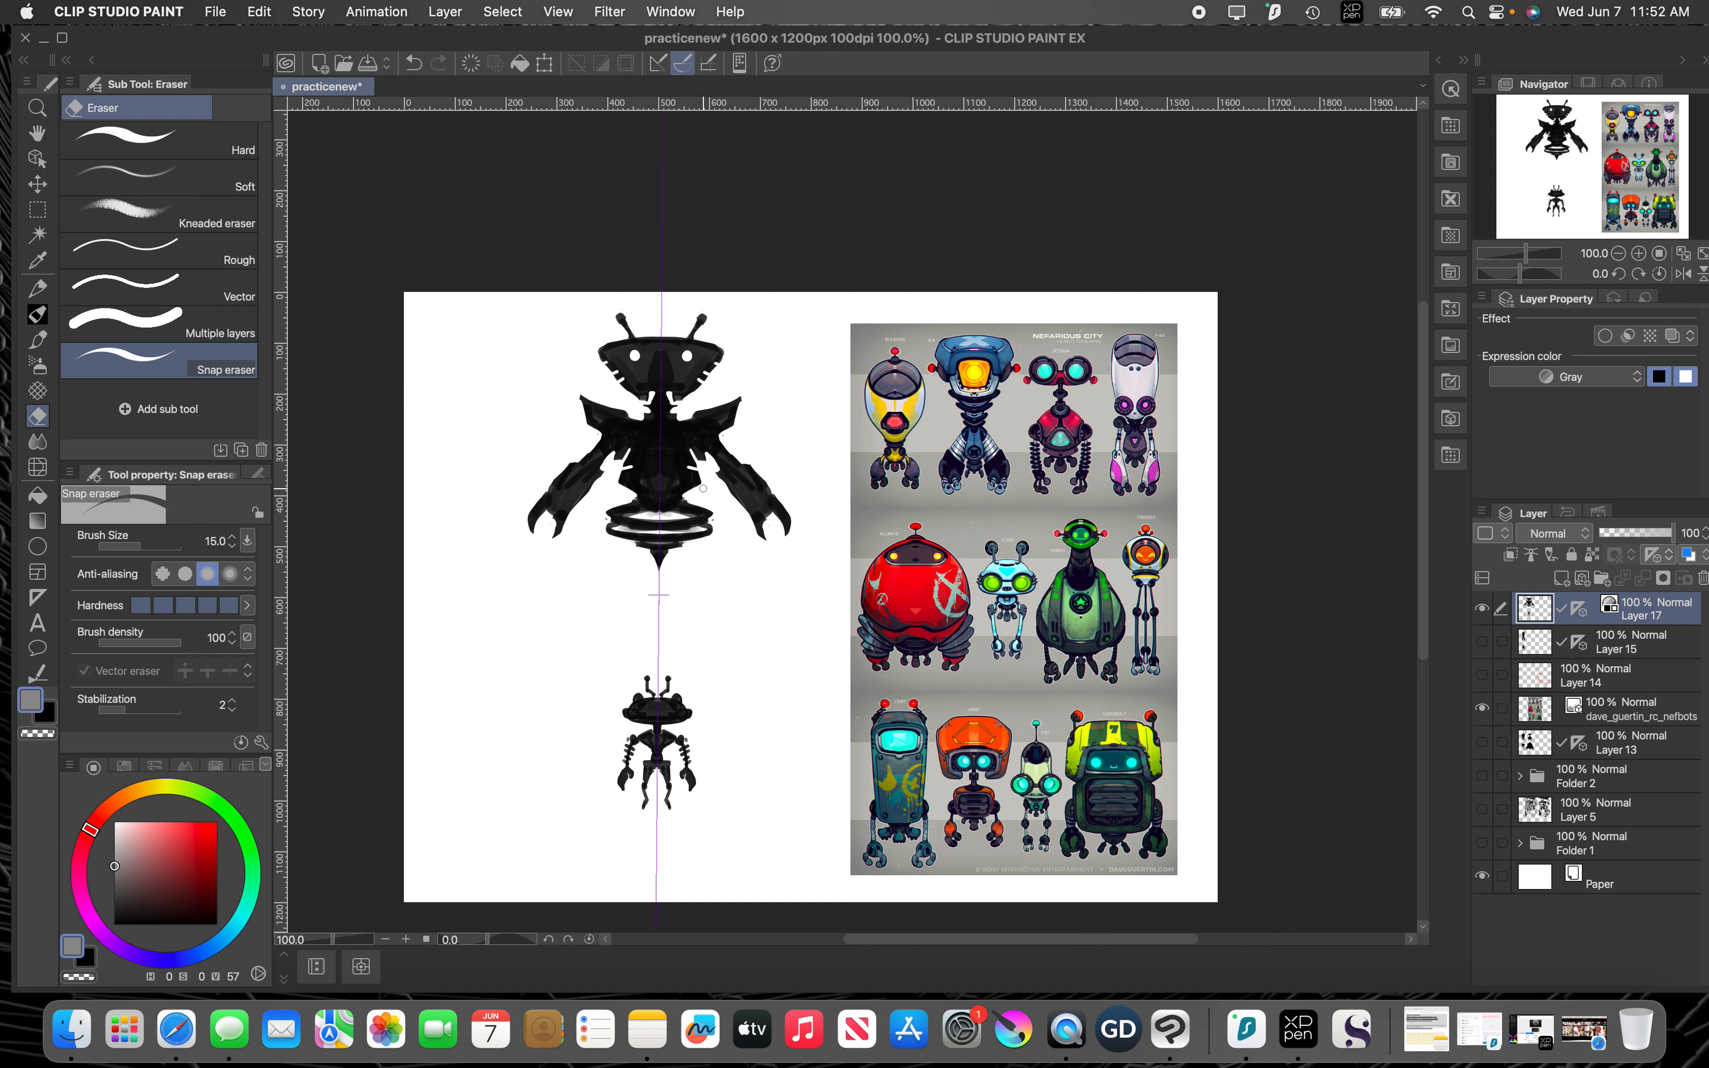
mouse_move(661, 459)
left_mouse_down()
mouse_move(646, 451)
mouse_move(668, 431)
mouse_move(664, 460)
mouse_move(661, 432)
mouse_move(647, 459)
left_mouse_up()
key("super+z")
key("p")
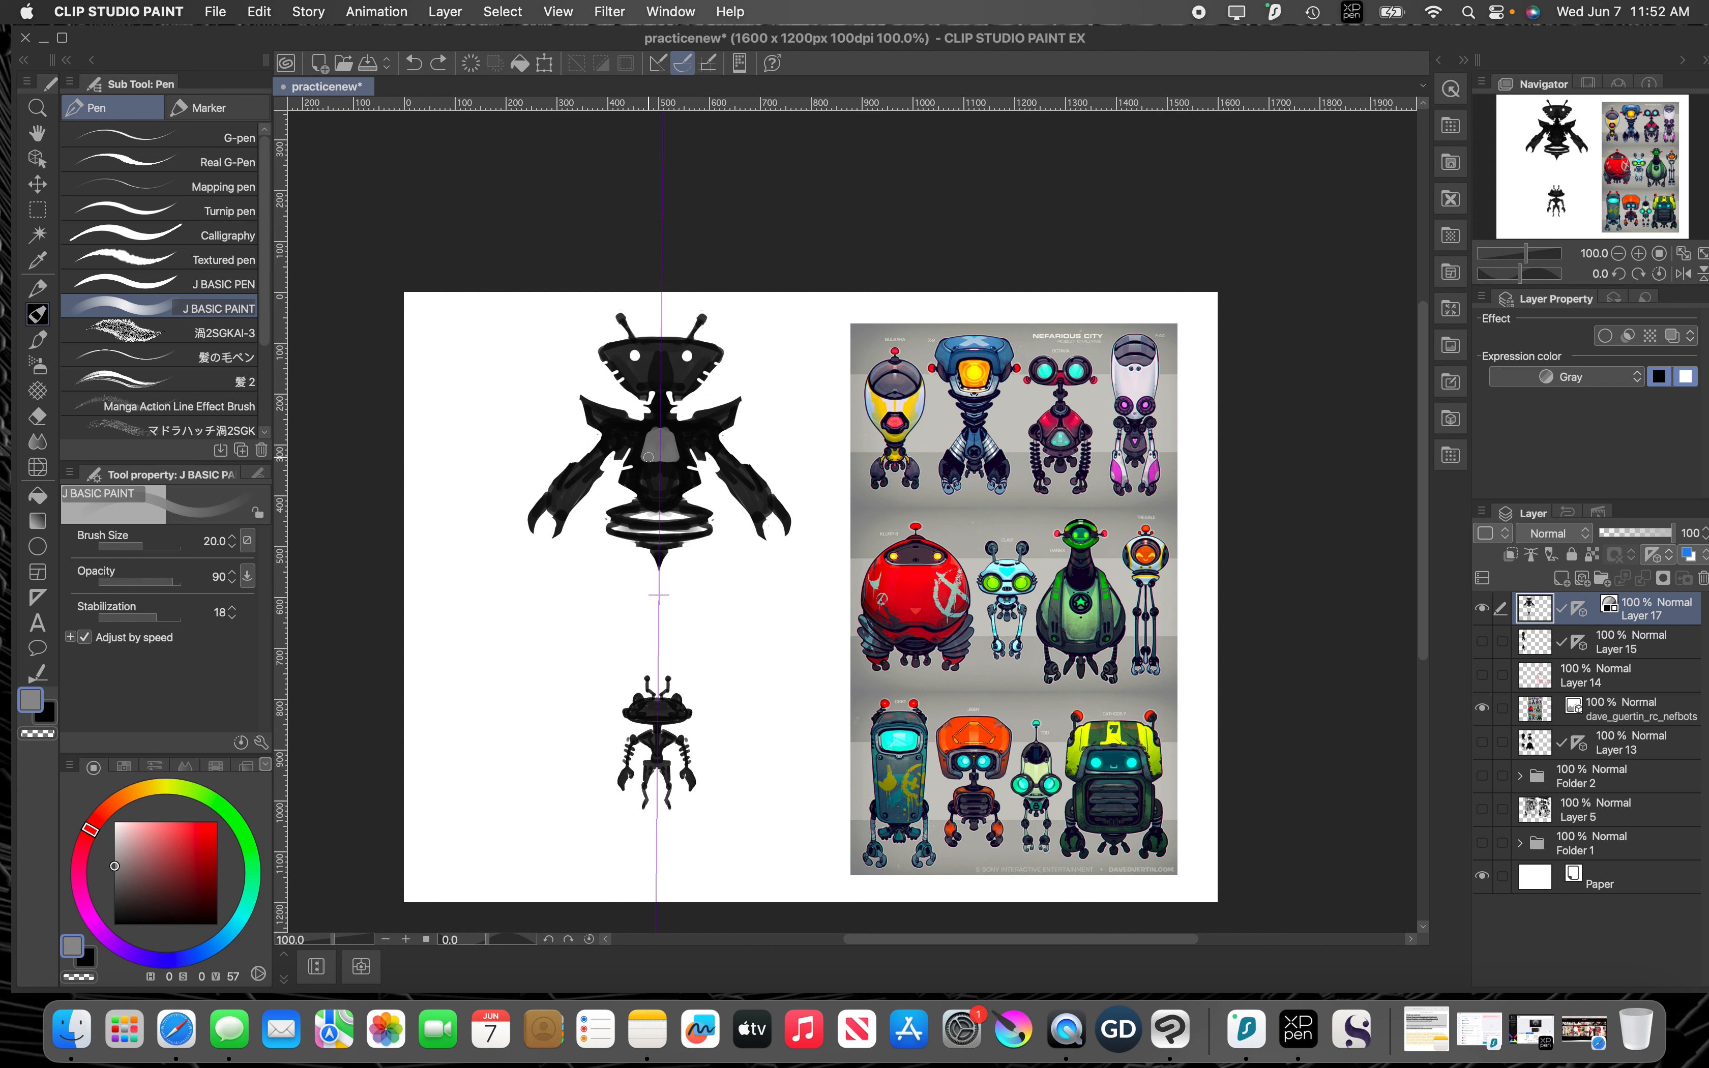
mouse_move(631, 352)
left_mouse_down()
mouse_move(674, 355)
mouse_move(655, 355)
left_mouse_up()
key("space")
left_click_drag(717, 623, 736, 545)
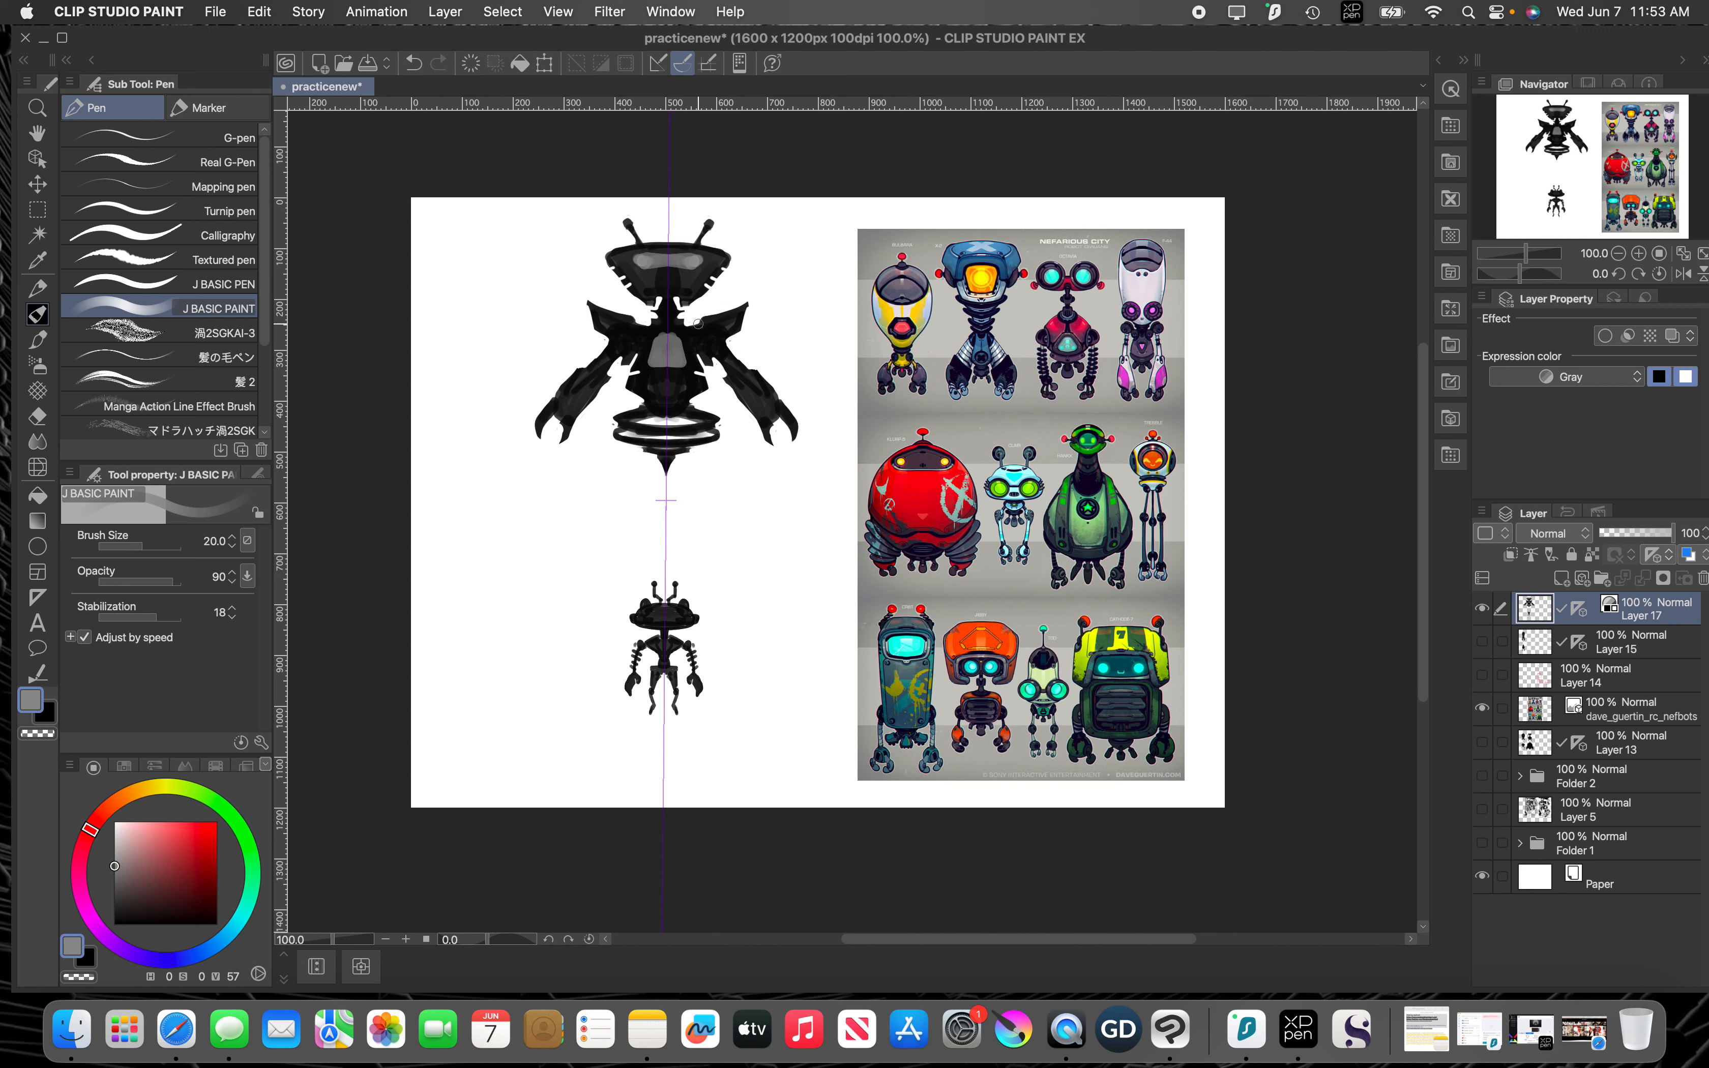
mouse_move(712, 526)
left_mouse_down()
mouse_move(727, 545)
mouse_move(773, 538)
mouse_move(820, 493)
mouse_move(799, 503)
left_mouse_up()
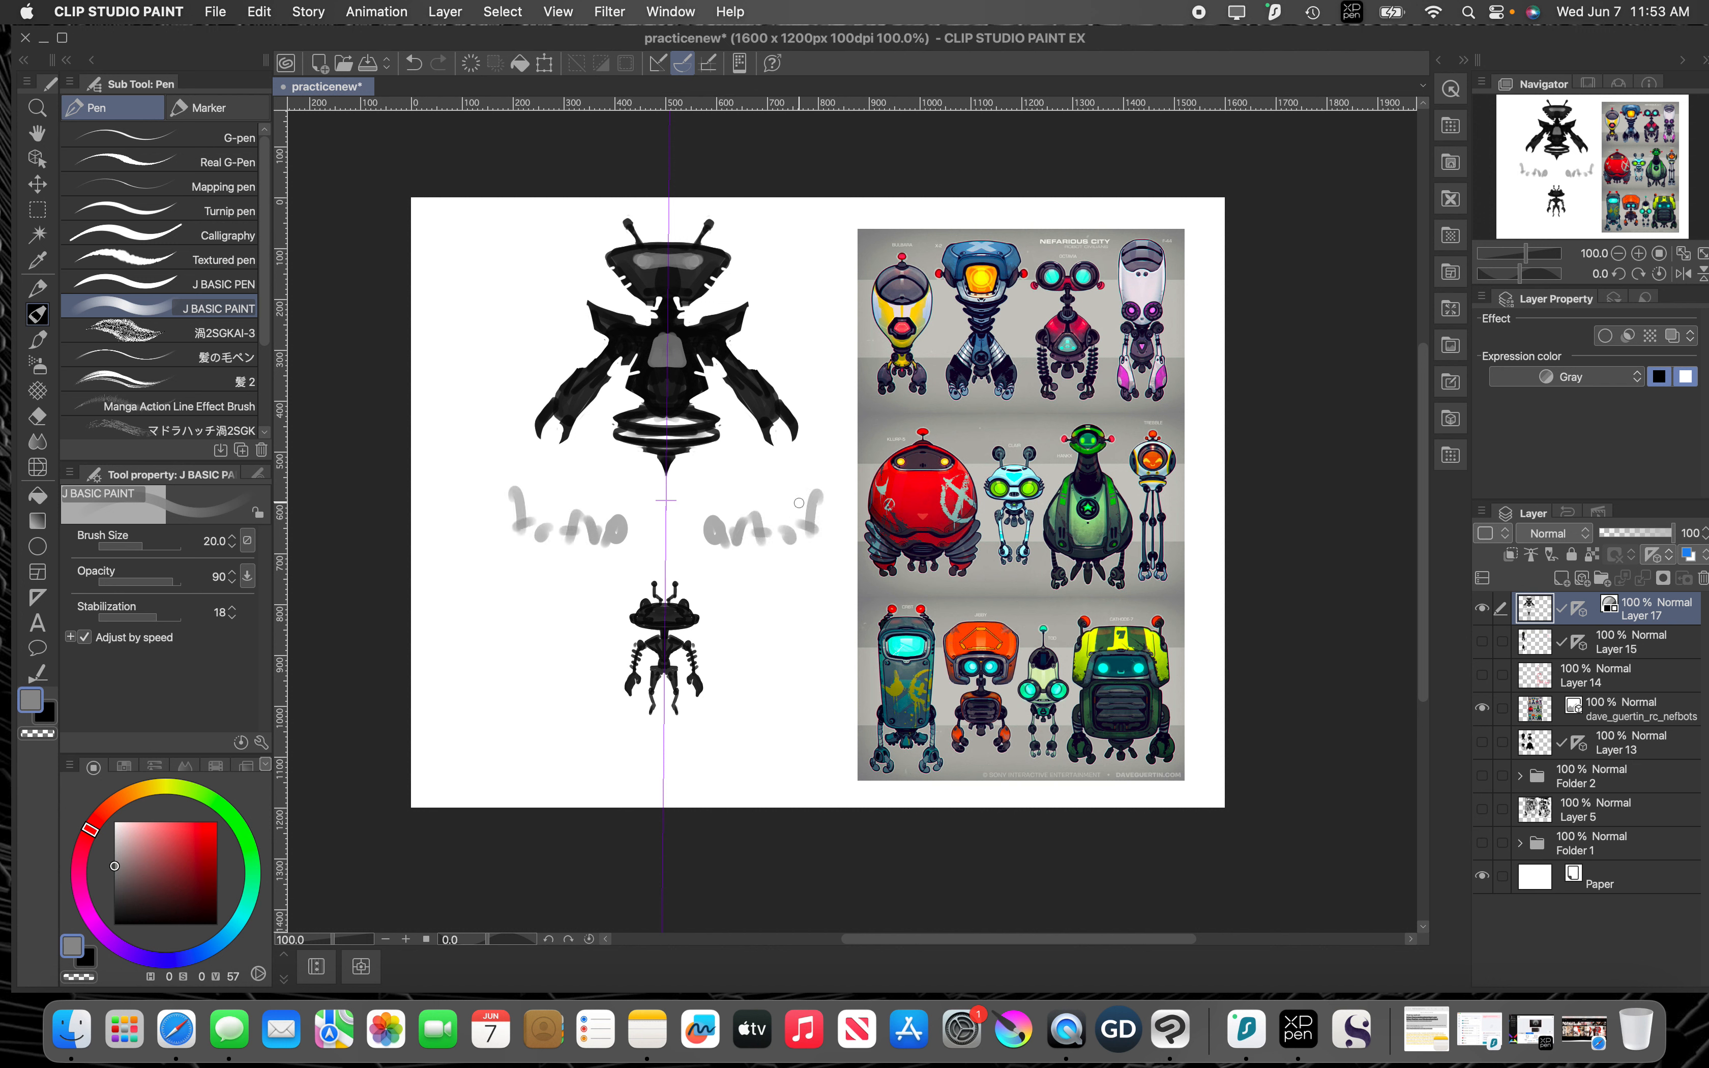
key("super+z")
key("super+z")
key("super+z")
key("super+z")
key("super+z")
key("super+z")
key("super+z")
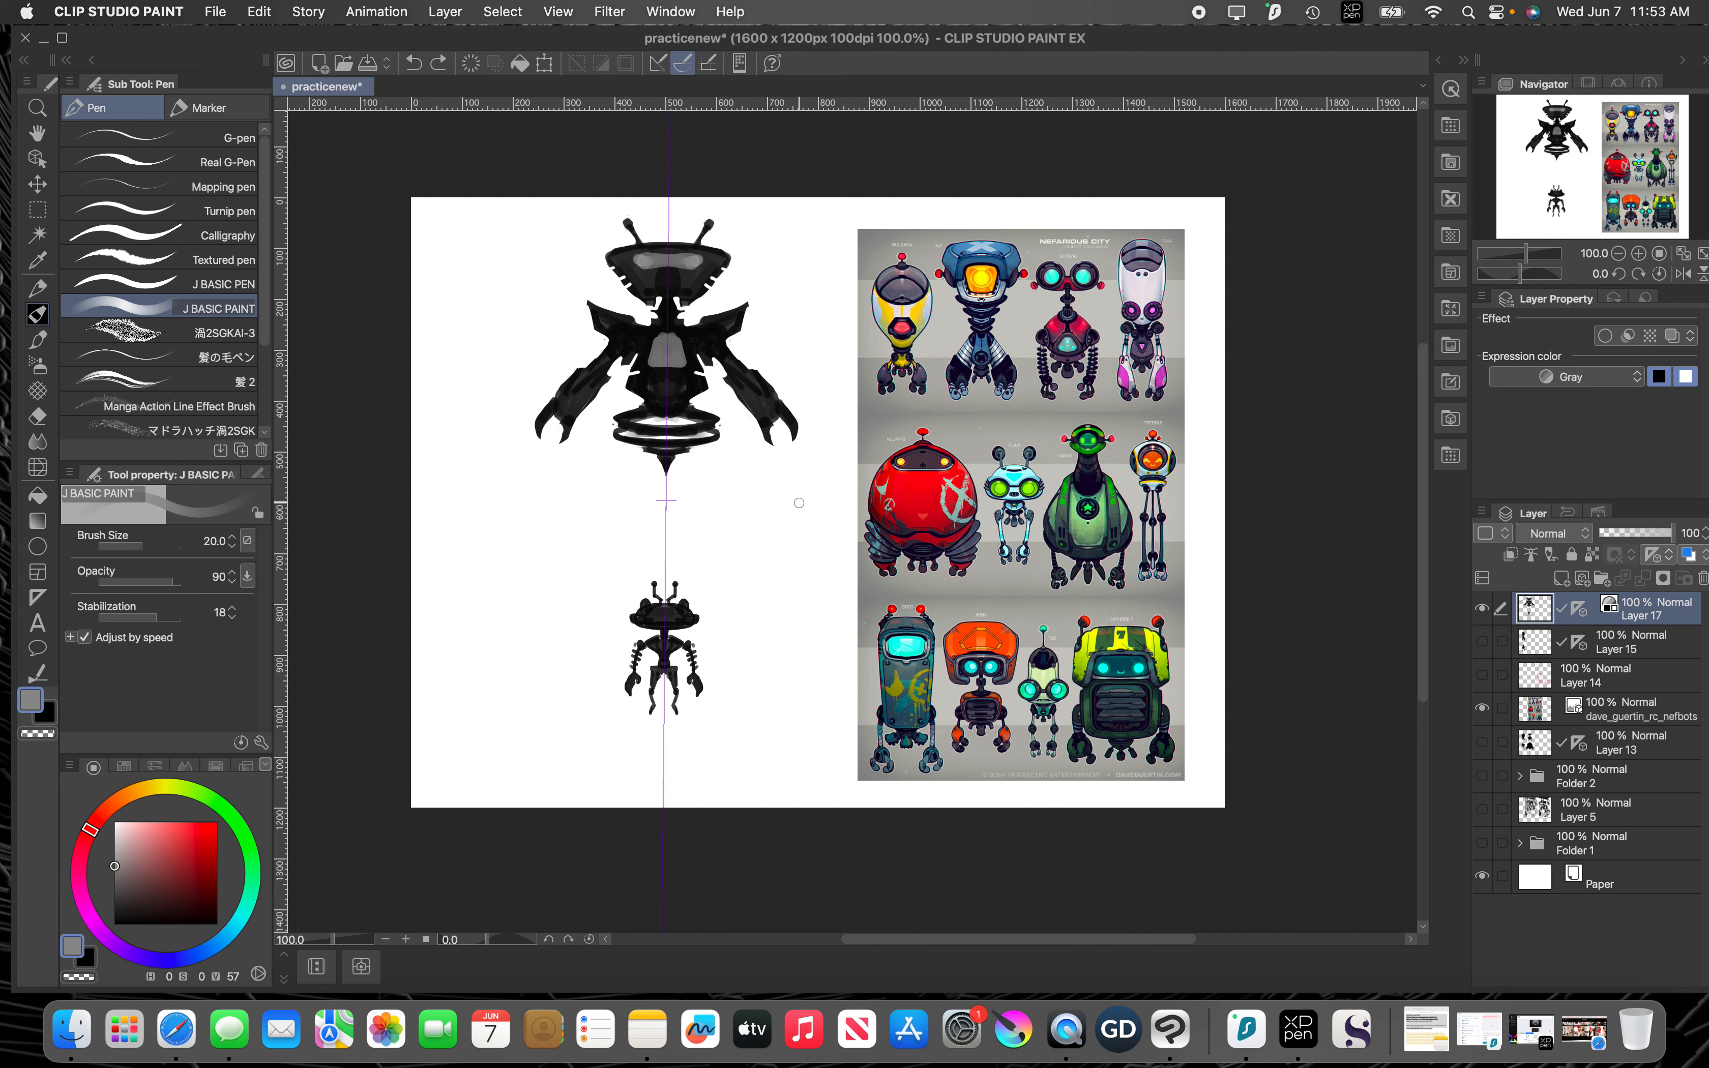
Step: Save the drawing
key("super+s")
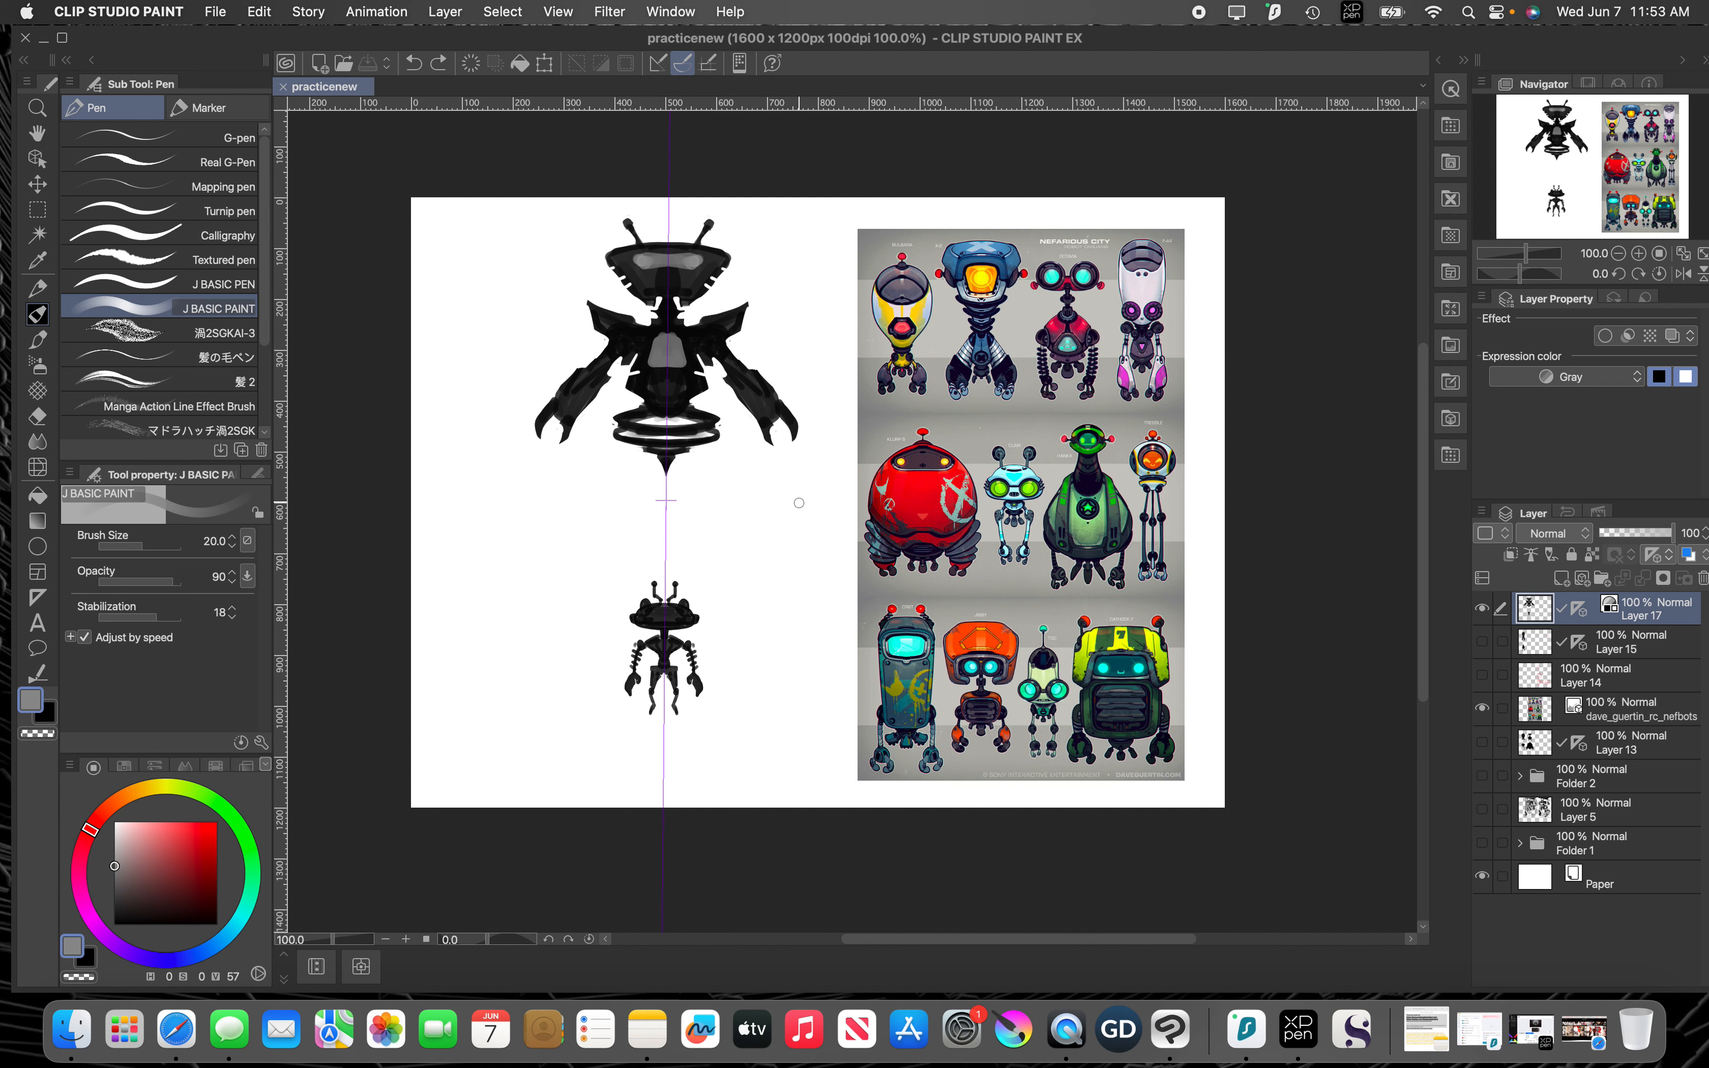